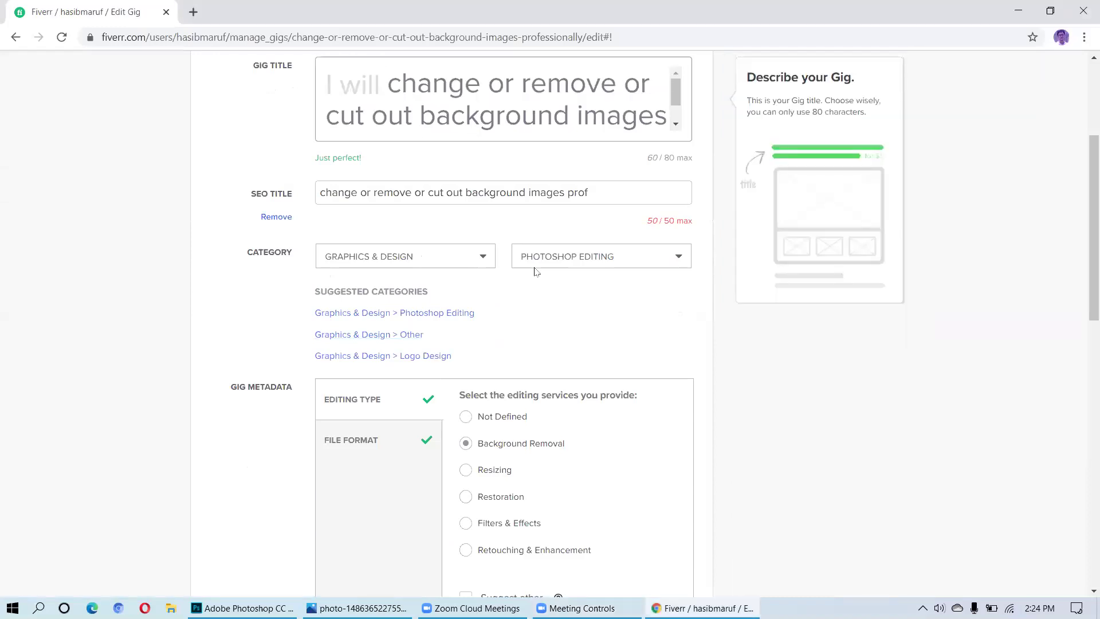
- Insert the word "do" at the start of the gig title, before "change or remove or cut out background images professionally"
{"action": "scroll", "coordinate": [336, 283], "scroll_direction": "up", "scroll_amount": 1}
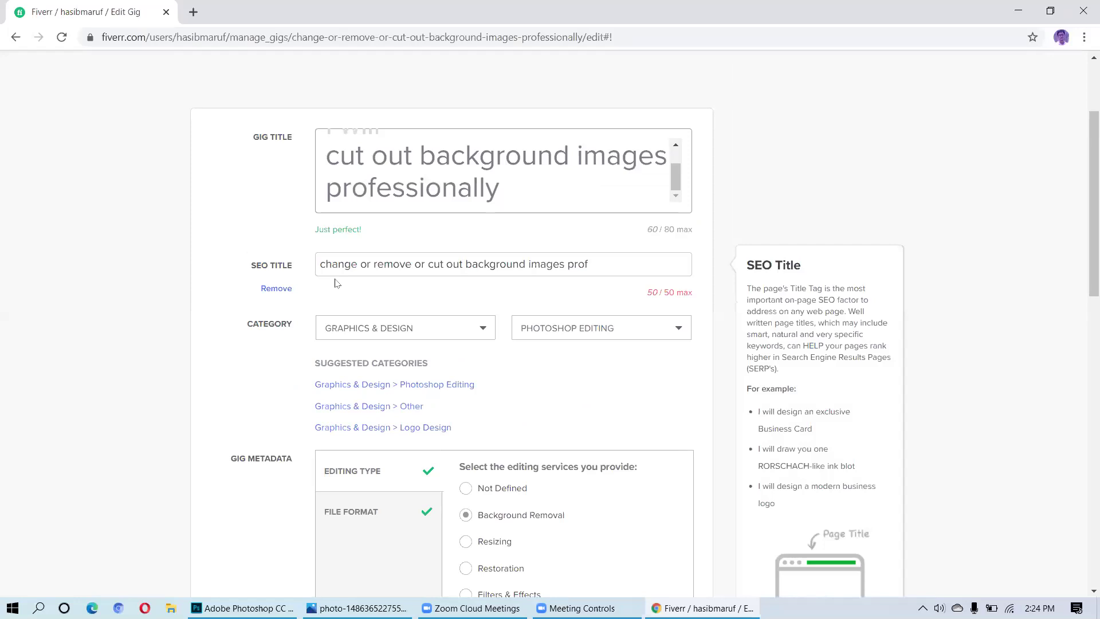
{"action": "scroll", "coordinate": [335, 283], "scroll_direction": "down", "scroll_amount": 1}
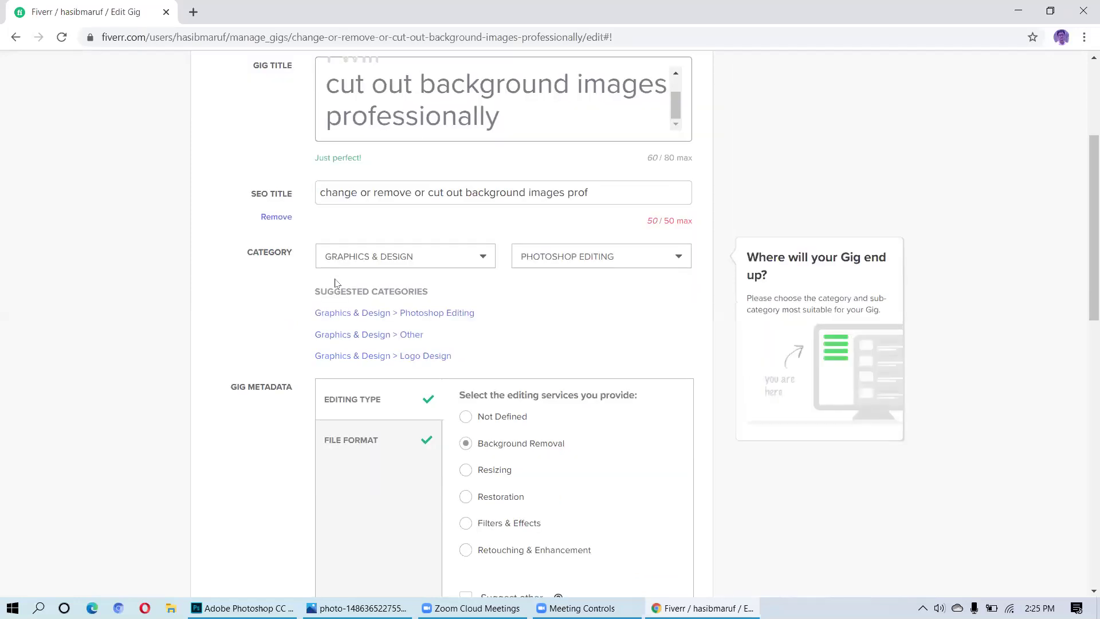
{"action": "scroll", "coordinate": [336, 283], "scroll_direction": "up", "scroll_amount": 1}
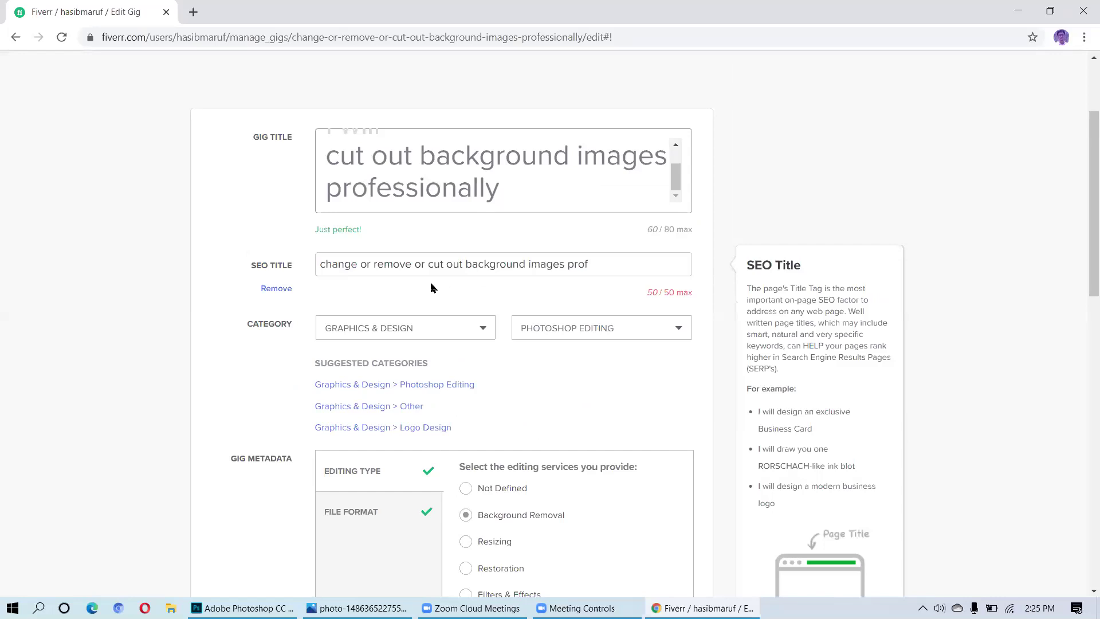
{"action": "left_click", "coordinate": [354, 210]}
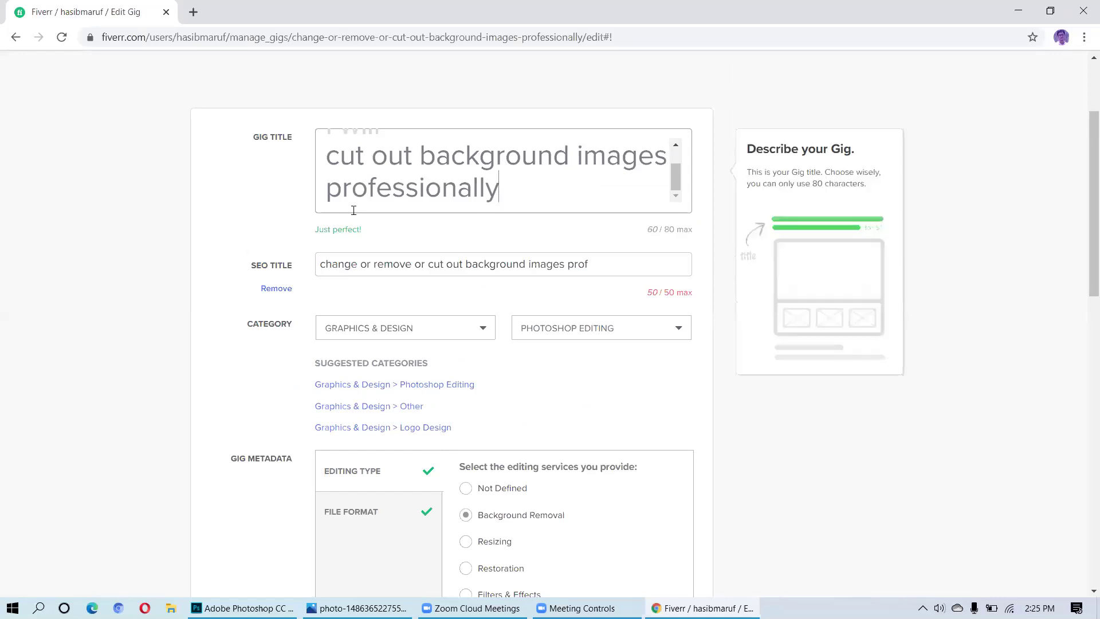
{"action": "scroll", "coordinate": [354, 203], "scroll_direction": "up", "scroll_amount": 1}
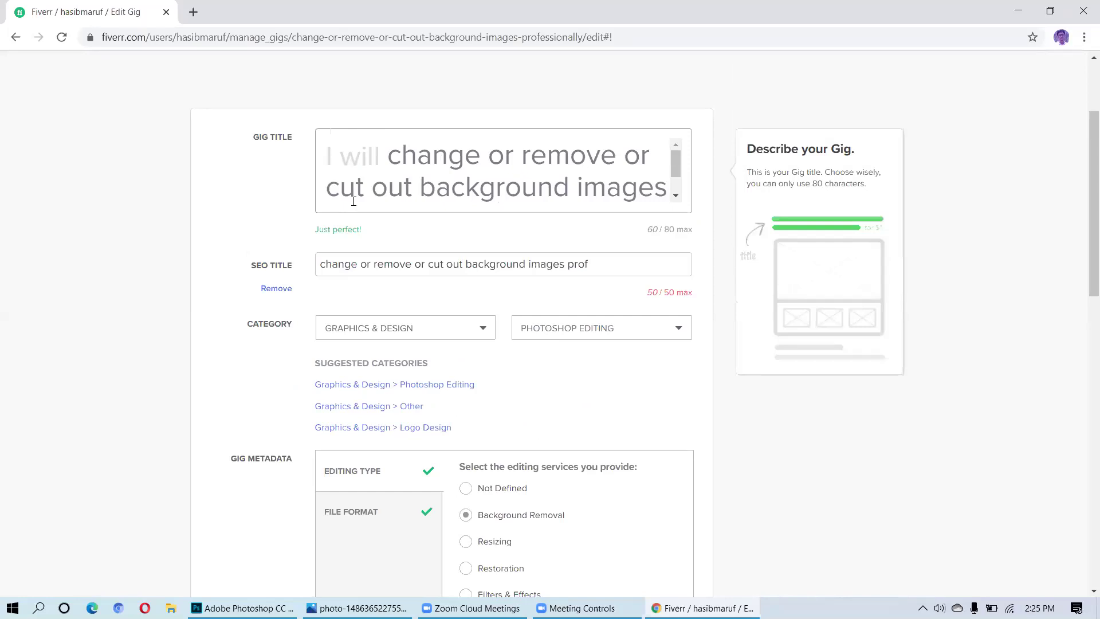
{"action": "scroll", "coordinate": [353, 201], "scroll_direction": "down", "scroll_amount": 1}
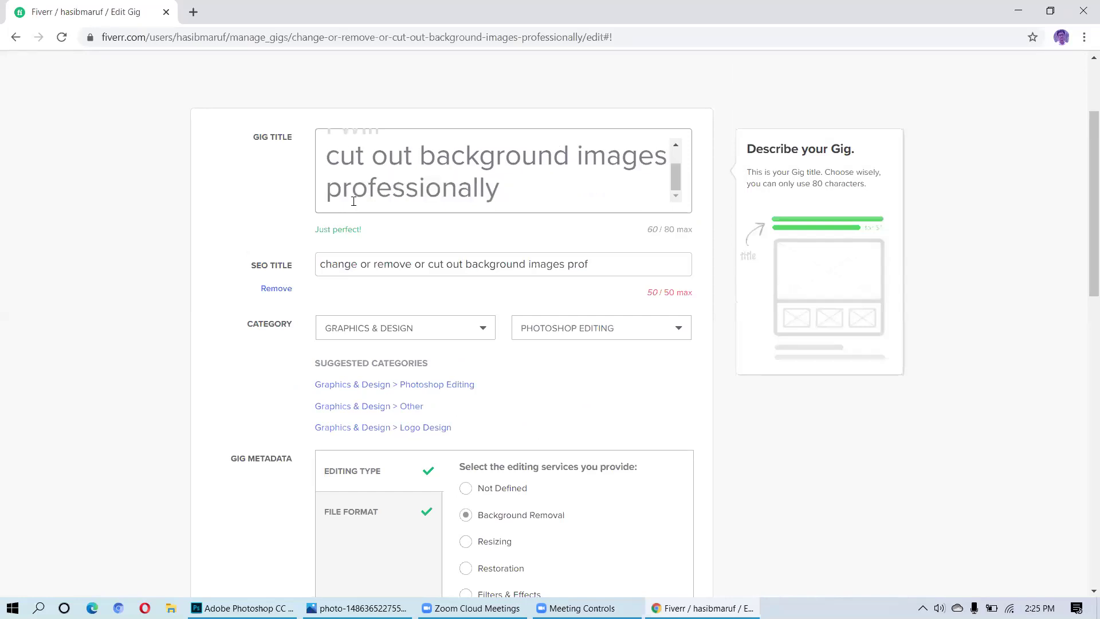
{"action": "scroll", "coordinate": [383, 154], "scroll_direction": "up", "scroll_amount": 1}
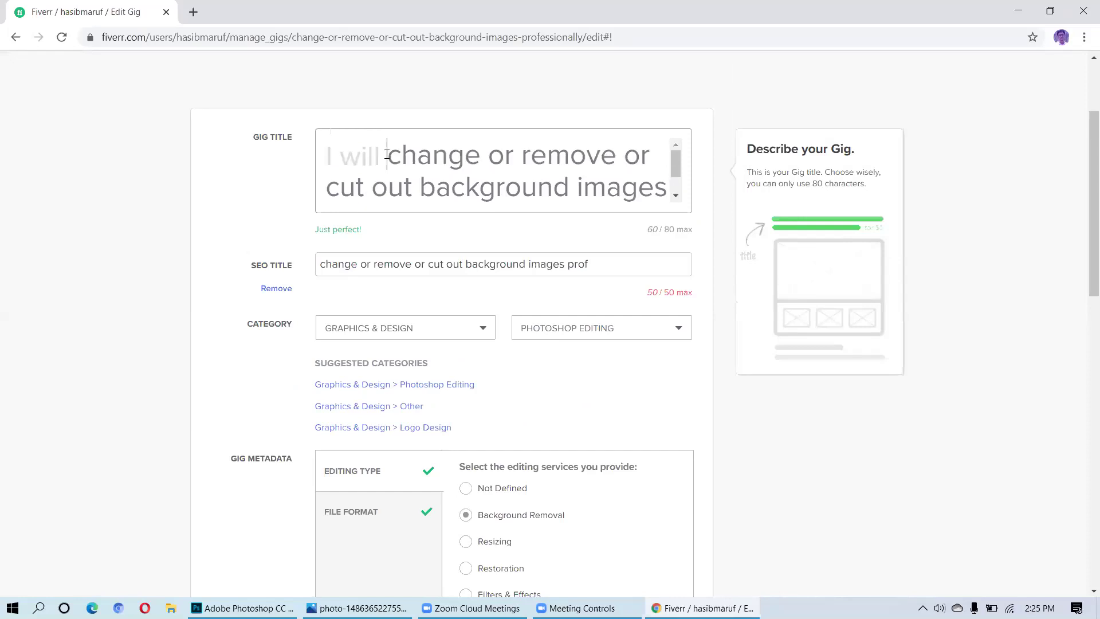
{"action": "left_click", "coordinate": [387, 155]}
{"action": "type", "text": "ddo change"}
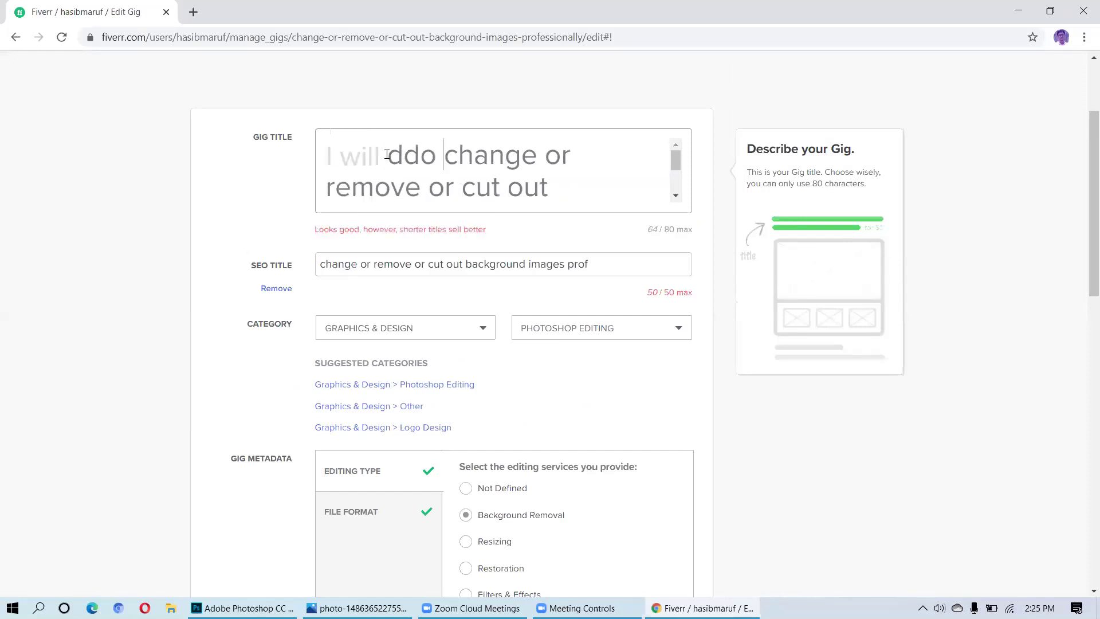
{"action": "key", "text": "BackSpace"}
{"action": "key", "text": "BackSpace"}
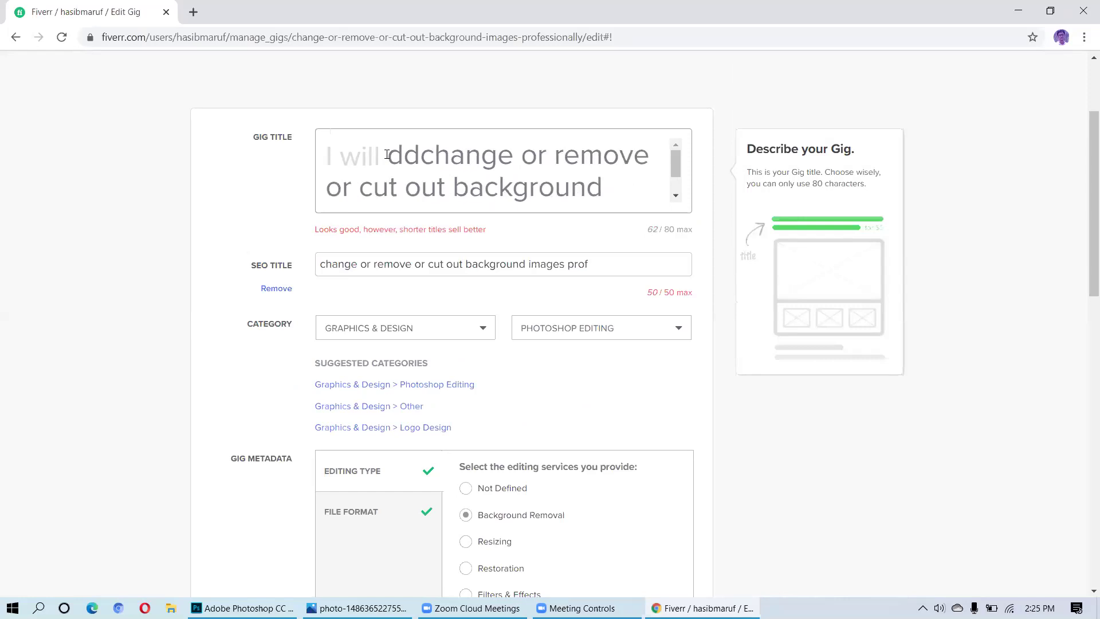
{"action": "key", "text": "BackSpace"}
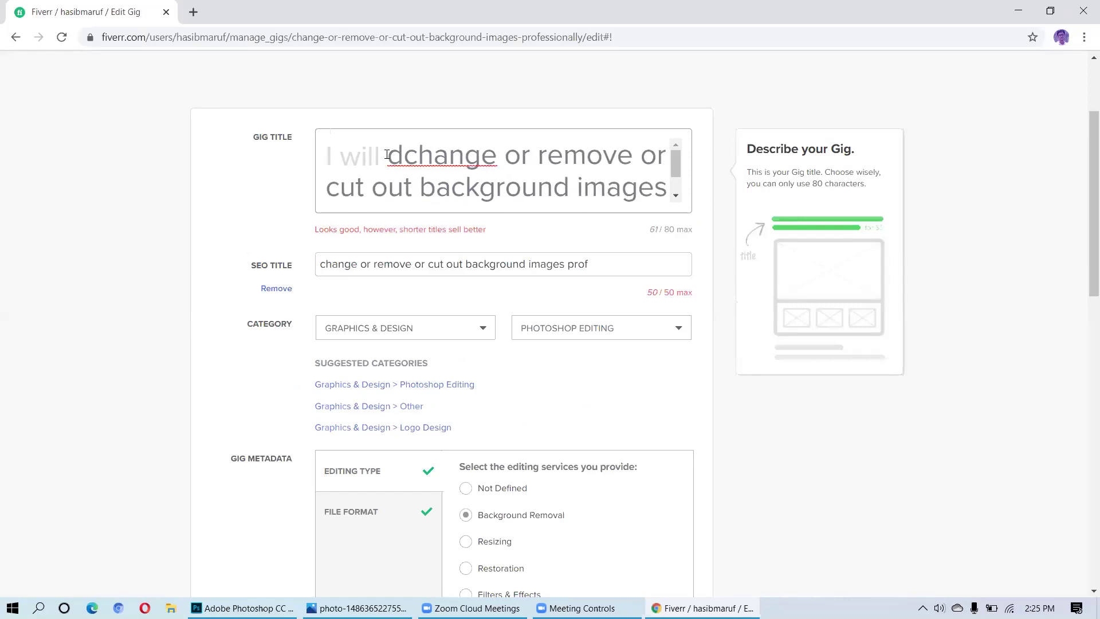
{"action": "type", "text": "0"}
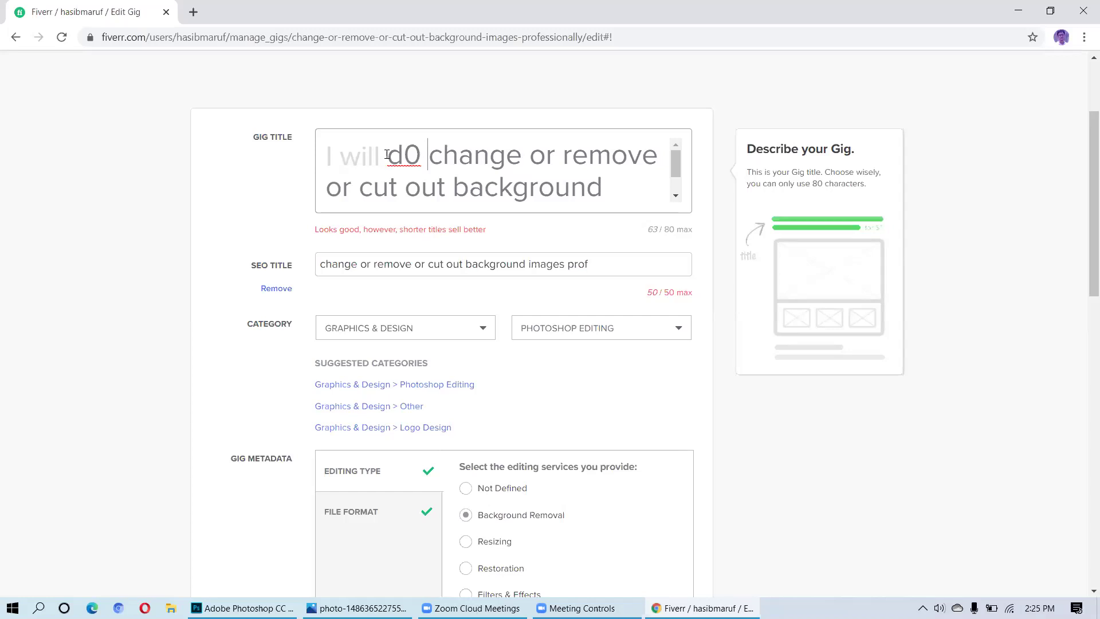
{"action": "key", "text": "BackSpace"}
{"action": "key", "text": "BackSpace"}
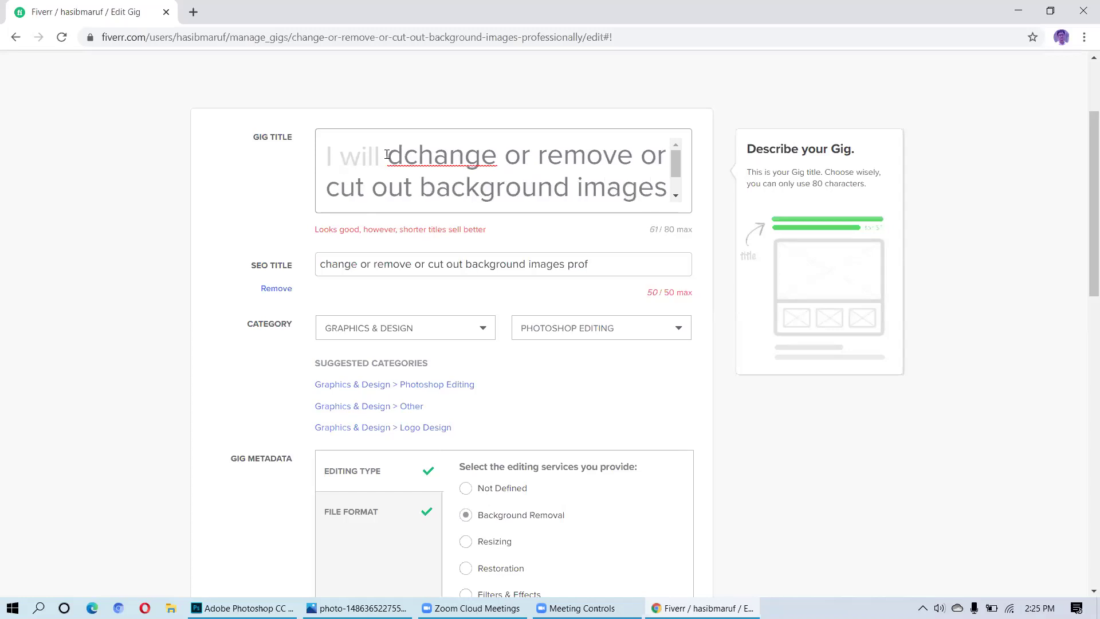
{"action": "type", "text": "o"}
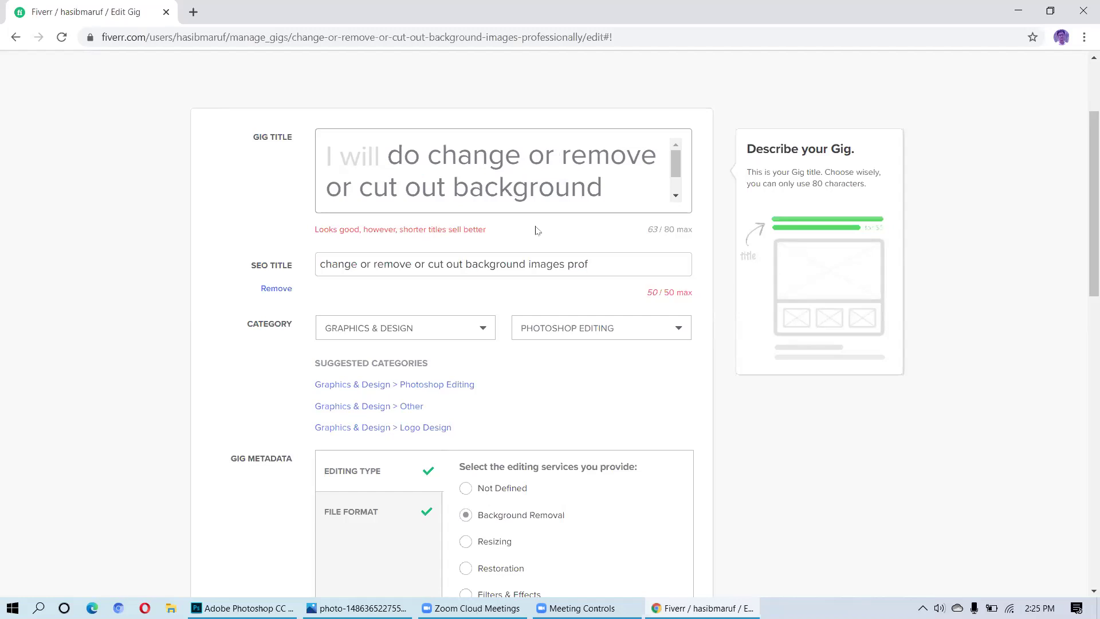
- Review the gig's SEO title, category, metadata and search tags
{"action": "left_click", "coordinate": [535, 266]}
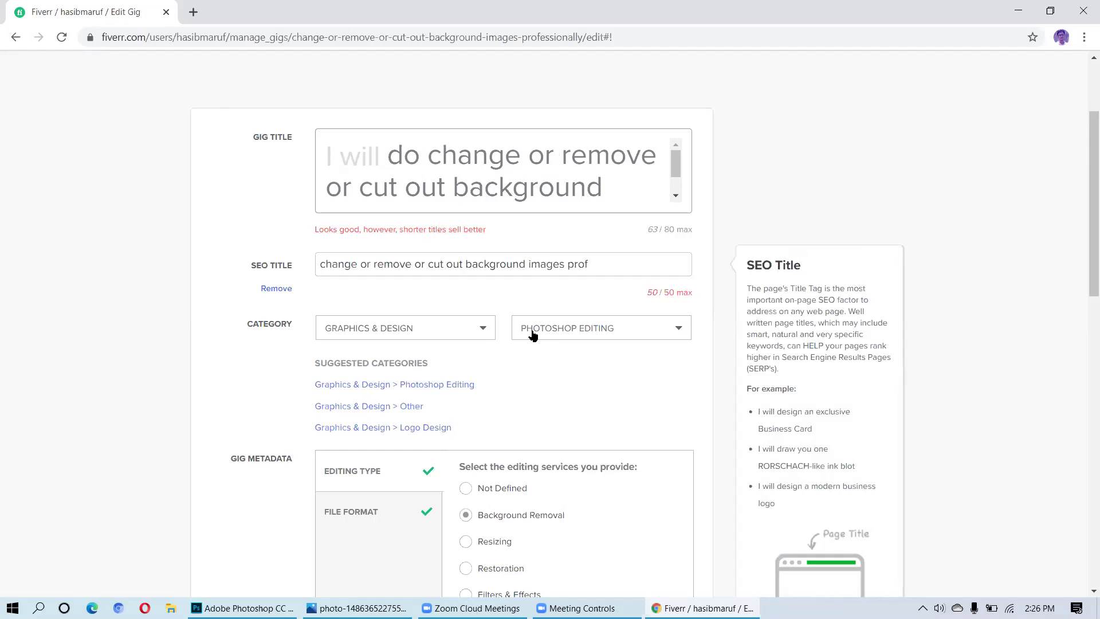
{"action": "scroll", "coordinate": [532, 335], "scroll_direction": "down", "scroll_amount": 1}
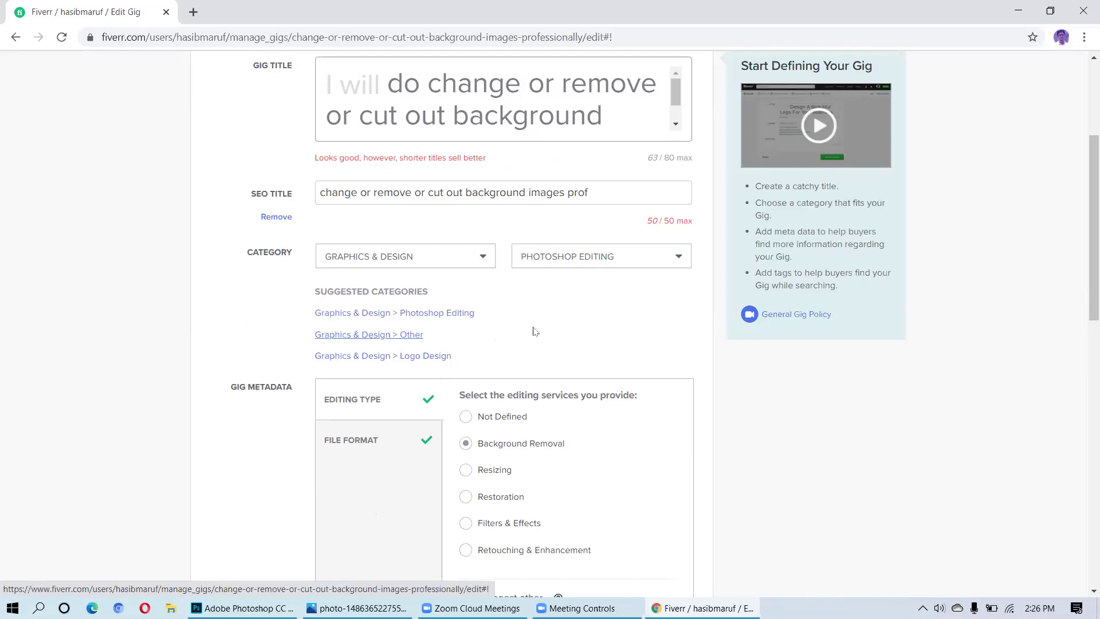
{"action": "scroll", "coordinate": [534, 330], "scroll_direction": "down", "scroll_amount": 1}
{"action": "scroll", "coordinate": [533, 330], "scroll_direction": "down", "scroll_amount": 1}
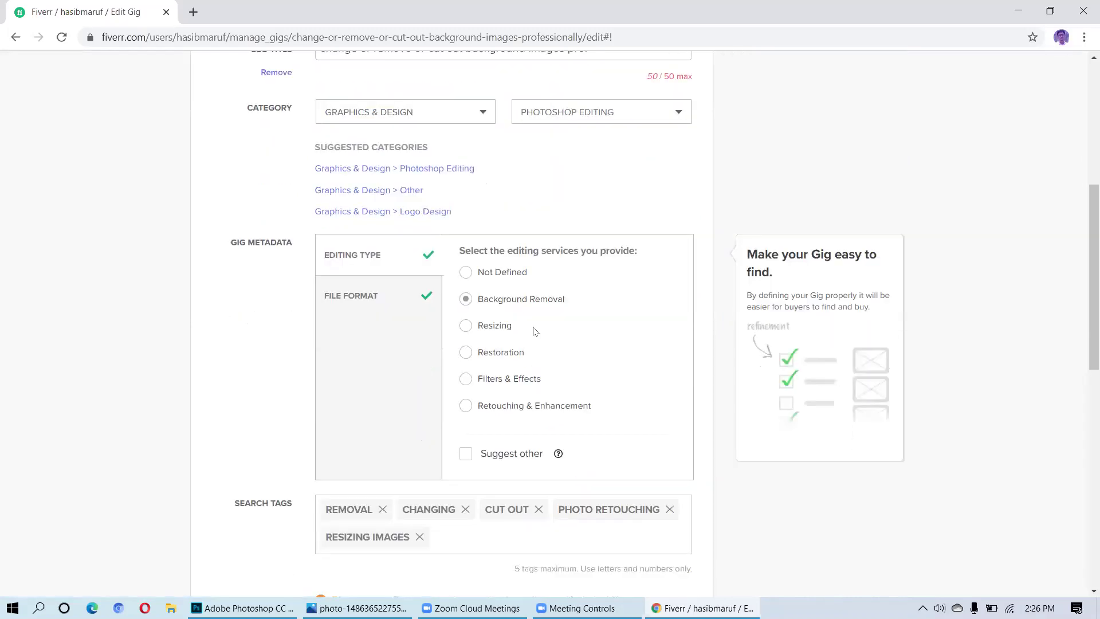
{"action": "scroll", "coordinate": [534, 330], "scroll_direction": "down", "scroll_amount": 2}
{"action": "scroll", "coordinate": [533, 330], "scroll_direction": "down", "scroll_amount": 1}
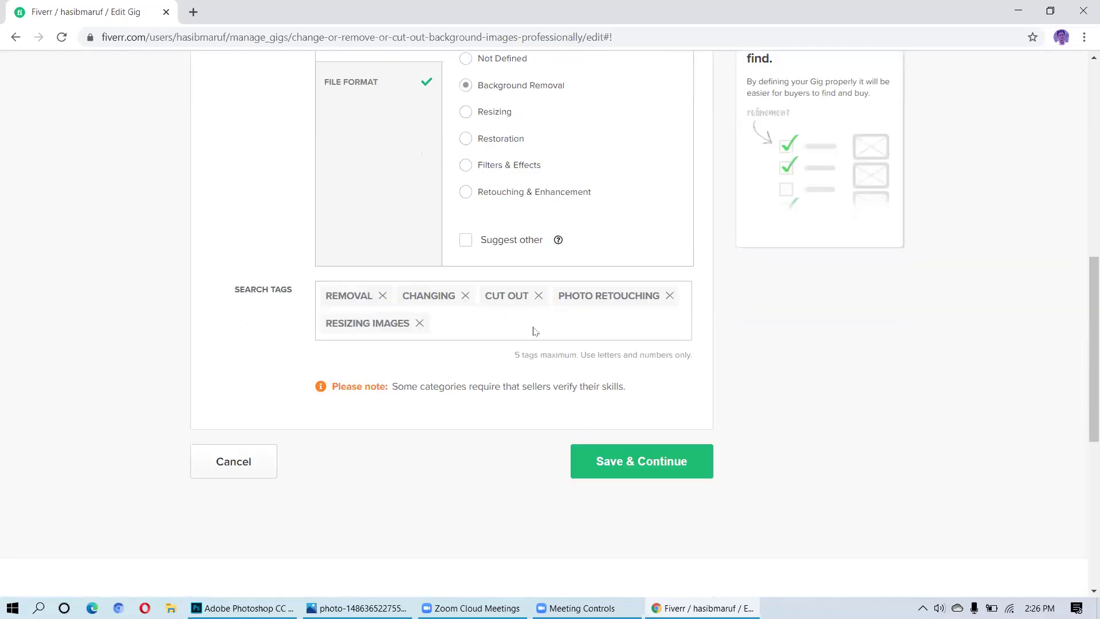
{"action": "scroll", "coordinate": [534, 330], "scroll_direction": "down", "scroll_amount": 1}
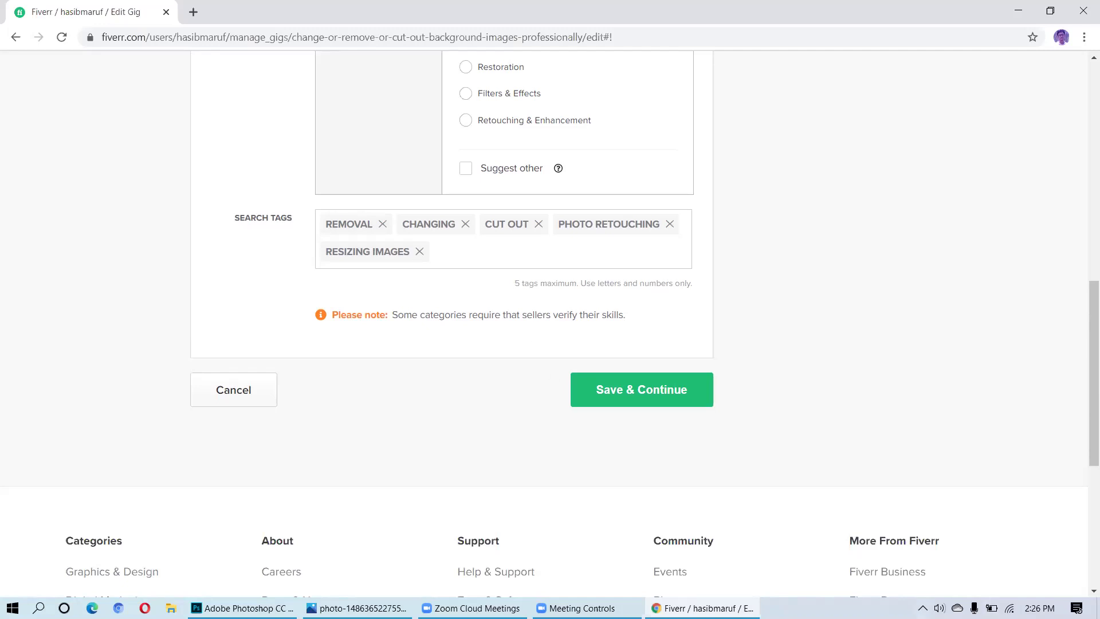
- Raise the computer's speaker volume to the upper end of its range
{"action": "left_click", "coordinate": [982, 578]}
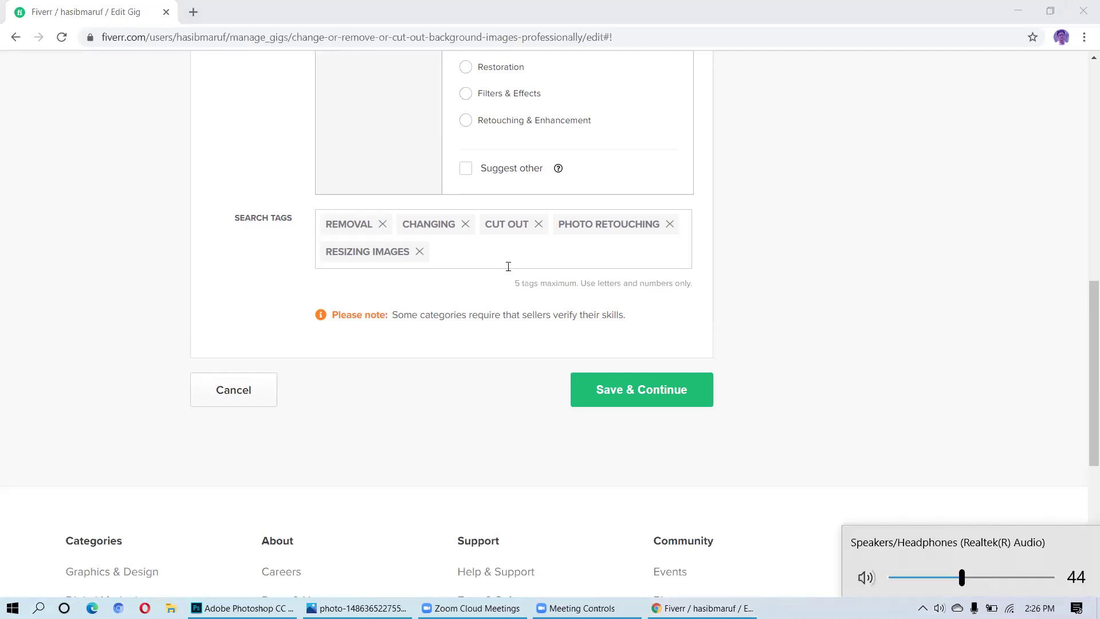
{"action": "mouse_move", "coordinate": [508, 266]}
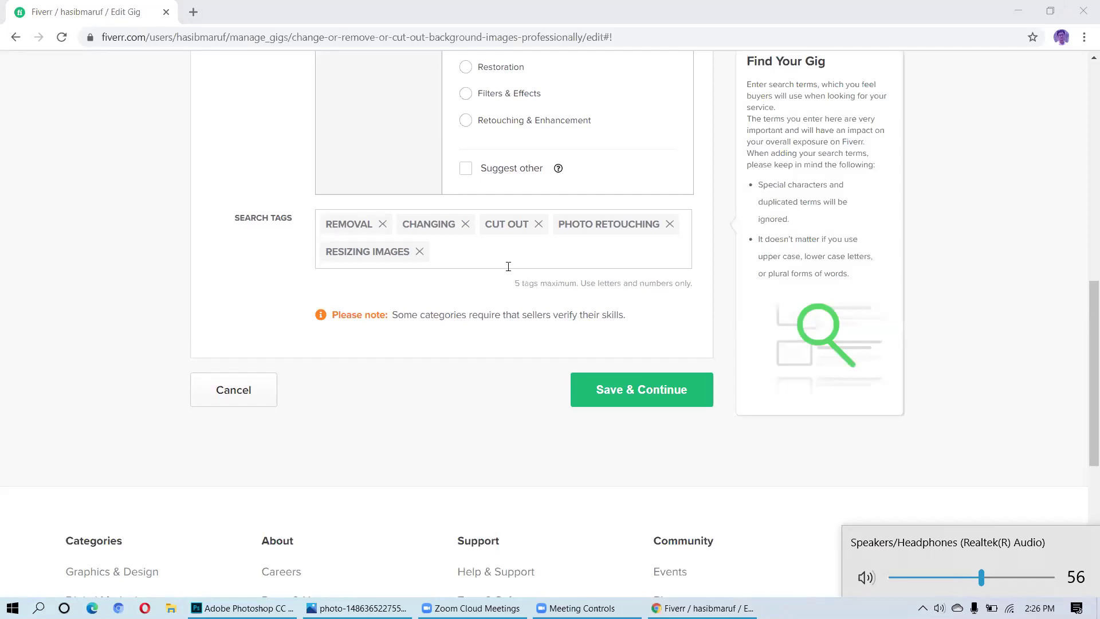
{"action": "key", "text": "XF86AudioRaiseVolume"}
{"action": "key", "text": "XF86AudioRaiseVolume"}
{"action": "key", "text": "XF86AudioRaiseVolume"}
{"action": "key", "text": "XF86AudioLowerVolume"}
{"action": "key", "text": "XF86AudioLowerVolume"}
{"action": "key", "text": "XF86AudioRaiseVolume"}
{"action": "key", "text": "XF86AudioRaiseVolume"}
{"action": "key", "text": "XF86AudioRaiseVolume"}
{"action": "key", "text": "XF86AudioLowerVolume"}
{"action": "key", "text": "XF86AudioLowerVolume"}
{"action": "key", "text": "XF86AudioLowerVolume"}
{"action": "key", "text": "XF86AudioLowerVolume"}
{"action": "left_click", "coordinate": [514, 323]}
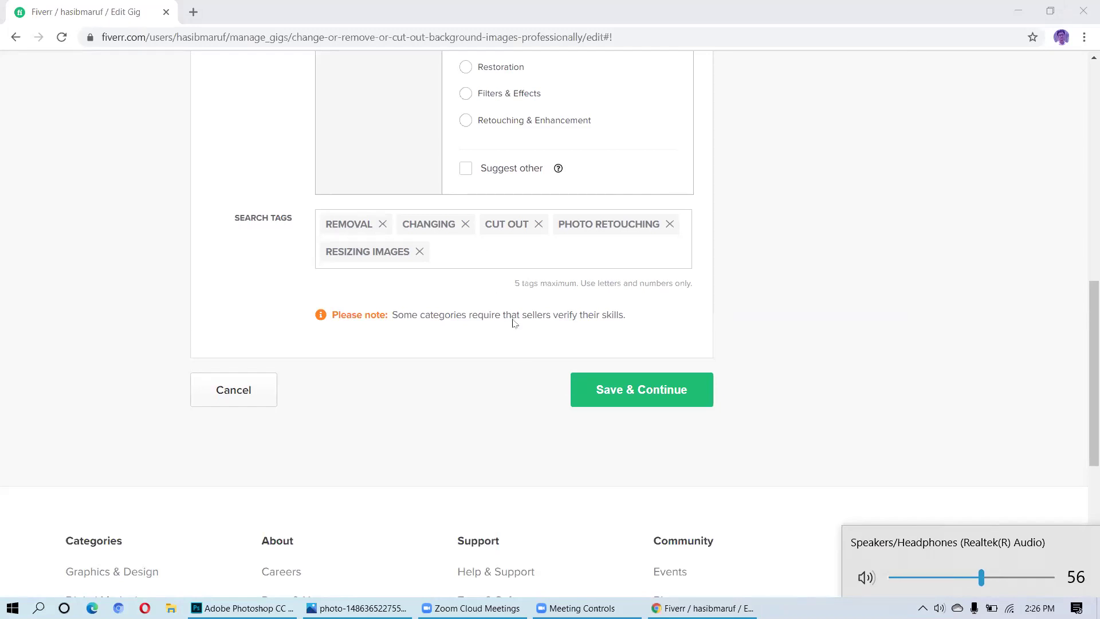
{"action": "key", "text": "XF86AudioRaiseVolume"}
{"action": "key", "text": "XF86AudioRaiseVolume"}
{"action": "key", "text": "XF86AudioRaiseVolume"}
{"action": "left_click", "coordinate": [488, 229]}
{"action": "key", "text": "XF86AudioRaiseVolume"}
{"action": "key", "text": "XF86AudioRaiseVolume"}
{"action": "key", "text": "XF86AudioRaiseVolume"}
{"action": "key", "text": "XF86AudioRaiseVolume"}
{"action": "key", "text": "XF86AudioRaiseVolume"}
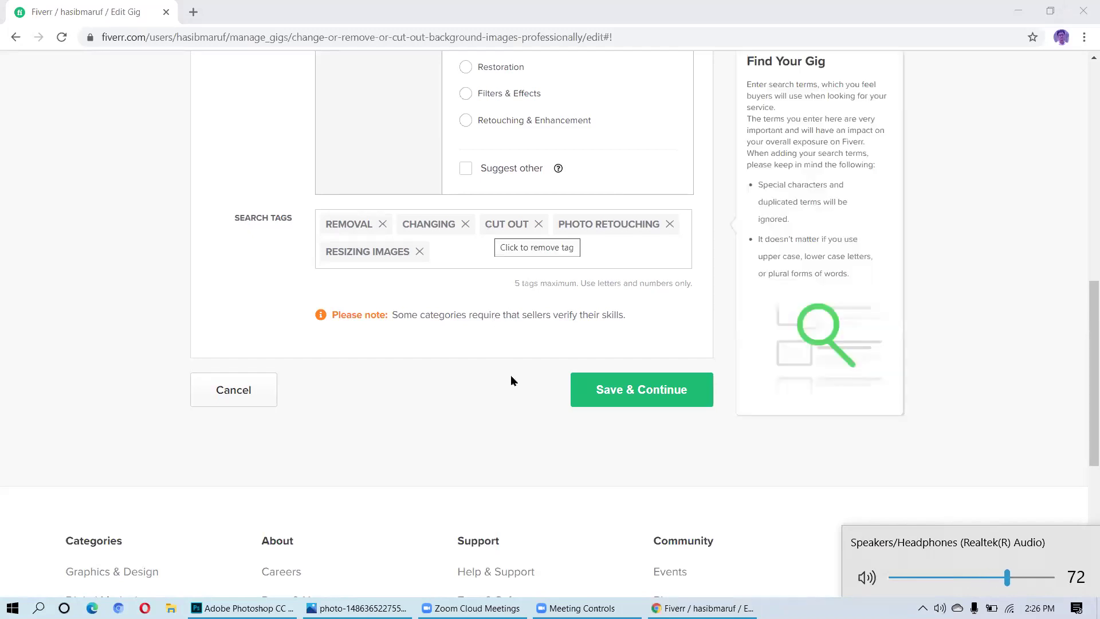
{"action": "left_click", "coordinate": [511, 380]}
{"action": "key", "text": "XF86AudioRaiseVolume"}
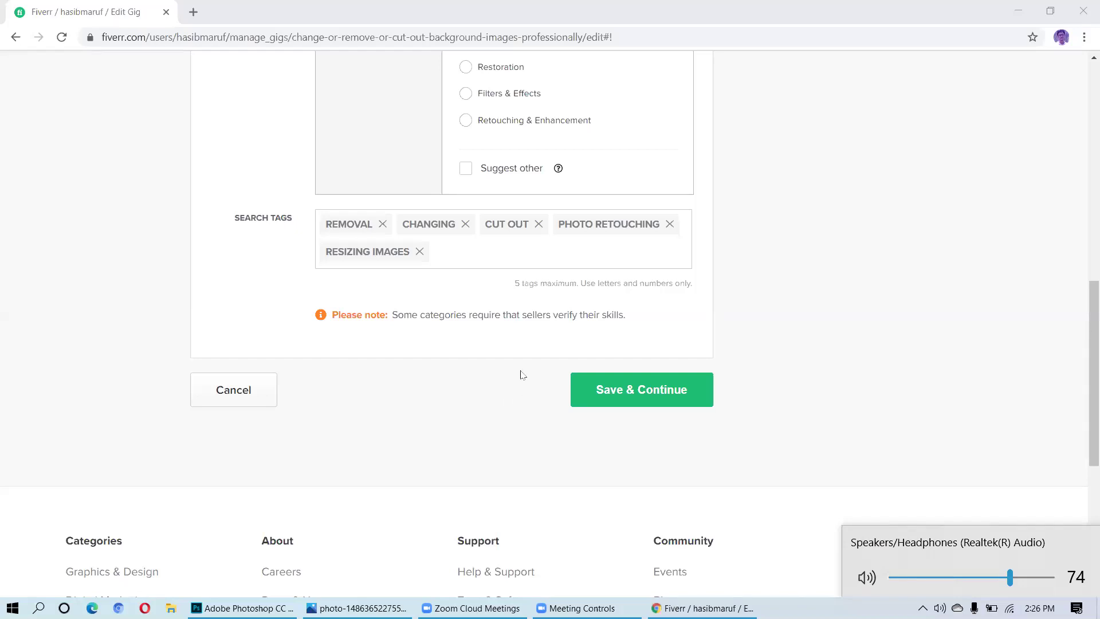
{"action": "key", "text": "XF86AudioRaiseVolume"}
{"action": "key", "text": "XF86AudioRaiseVolume"}
{"action": "key", "text": "XF86AudioRaiseVolume"}
{"action": "key", "text": "XF86AudioRaiseVolume"}
{"action": "key", "text": "XF86AudioRaiseVolume"}
{"action": "key", "text": "XF86AudioRaiseVolume"}
{"action": "key", "text": "XF86AudioRaiseVolume"}
{"action": "key", "text": "XF86AudioRaiseVolume"}
{"action": "key", "text": "XF86AudioRaiseVolume"}
{"action": "key", "text": "XF86AudioRaiseVolume"}
{"action": "key", "text": "XF86AudioRaiseVolume"}
{"action": "key", "text": "XF86AudioLowerVolume"}
{"action": "key", "text": "XF86AudioLowerVolume"}
{"action": "key", "text": "XF86AudioLowerVolume"}
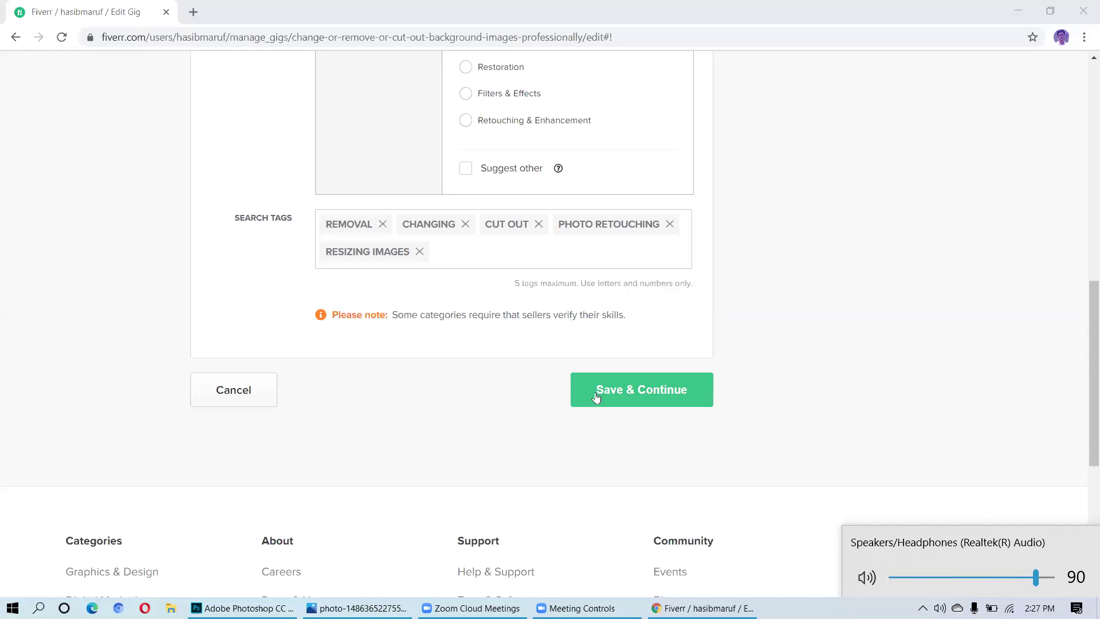
{"action": "key", "text": "XF86AudioRaiseVolume"}
{"action": "key", "text": "XF86AudioRaiseVolume"}
{"action": "key", "text": "XF86AudioRaiseVolume"}
{"action": "key", "text": "XF86AudioRaiseVolume"}
{"action": "key", "text": "XF86AudioRaiseVolume"}
- Save the gig overview and continue to the Scope & Pricing packages table
{"action": "left_click", "coordinate": [606, 395]}
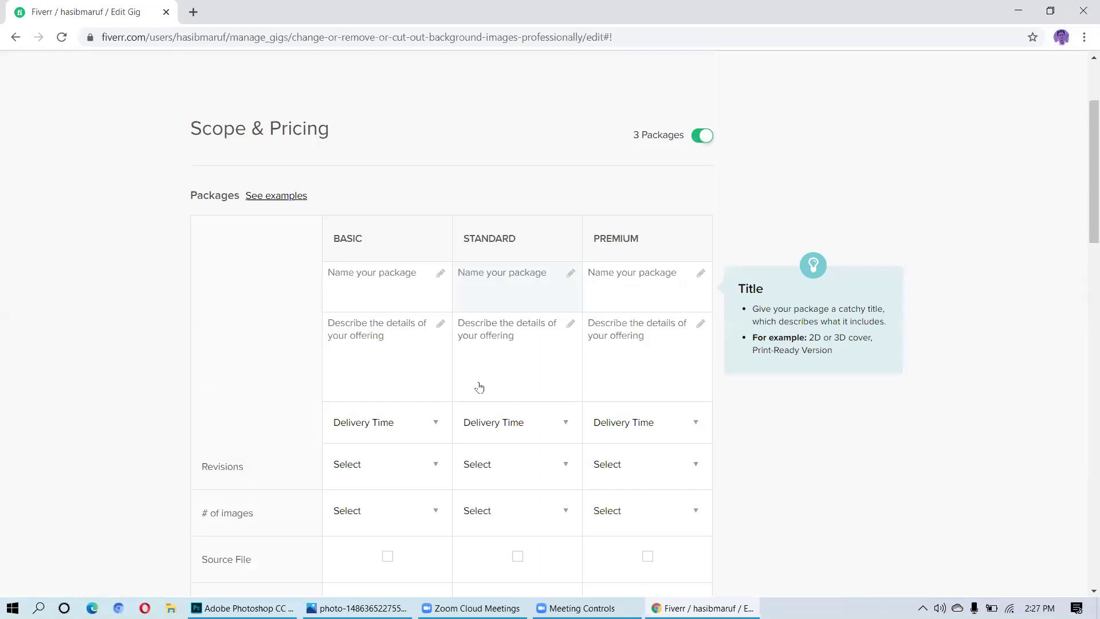
{"action": "scroll", "coordinate": [478, 385], "scroll_direction": "down", "scroll_amount": 1}
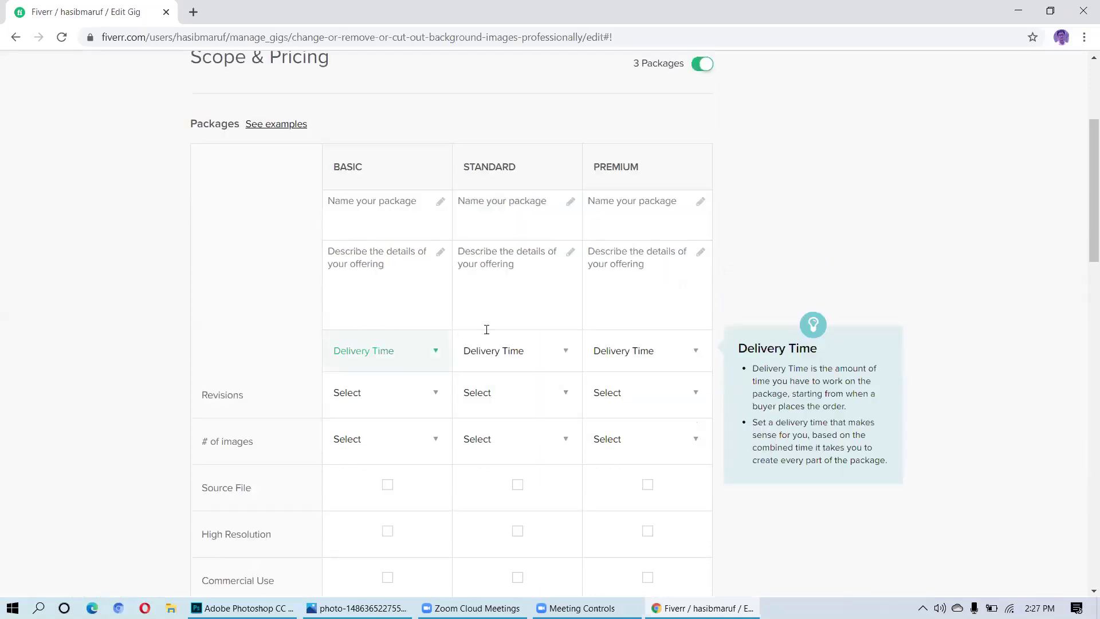
{"action": "scroll", "coordinate": [437, 327], "scroll_direction": "up", "scroll_amount": 2}
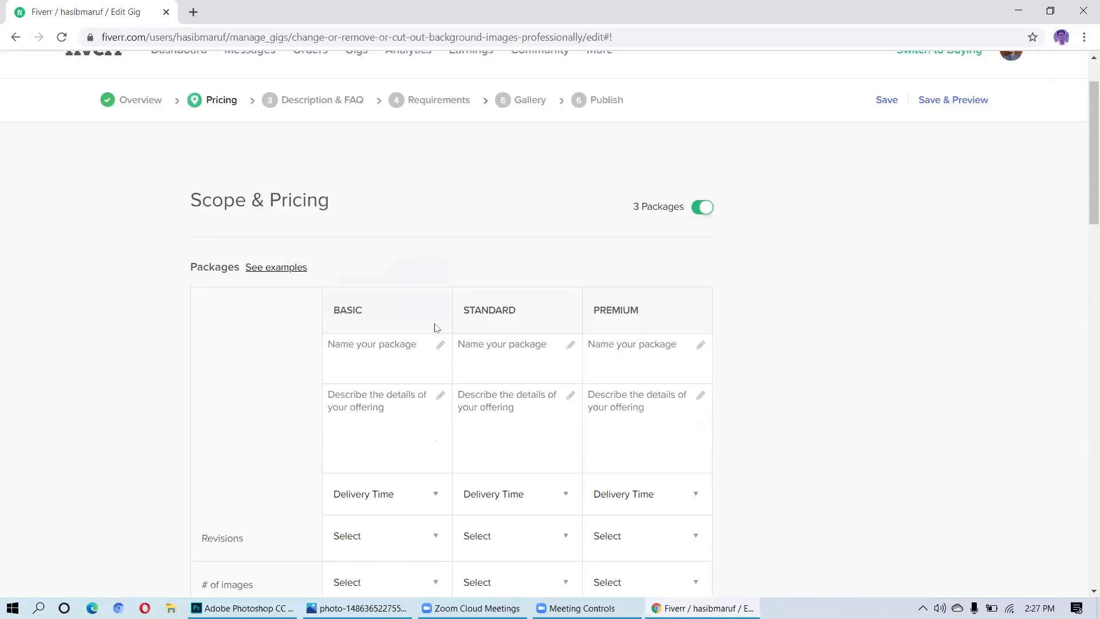
{"action": "scroll", "coordinate": [399, 292], "scroll_direction": "down", "scroll_amount": 1}
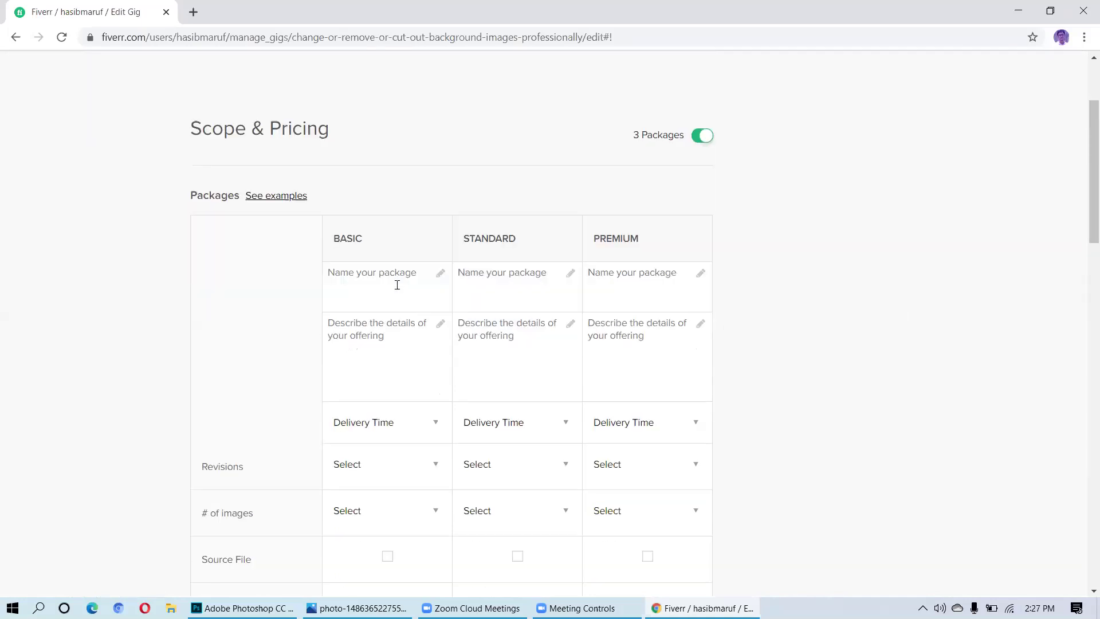
- Name the Basic package "15 images", the Standard package "60 images" and the Premium package "120 images"
{"action": "left_click", "coordinate": [397, 285]}
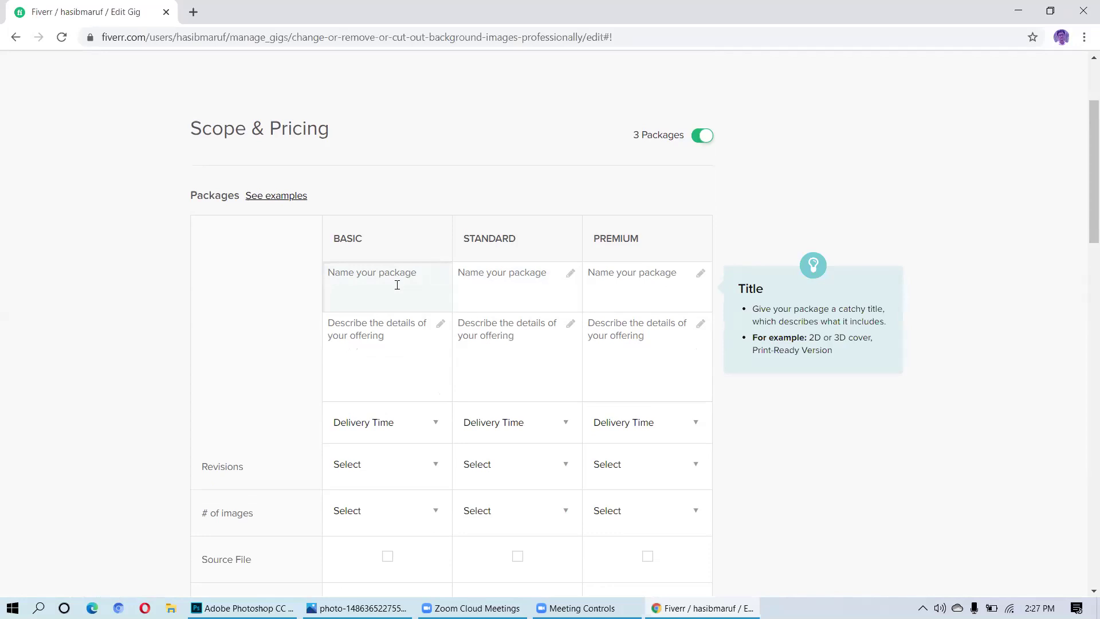
{"action": "type", "text": "15"}
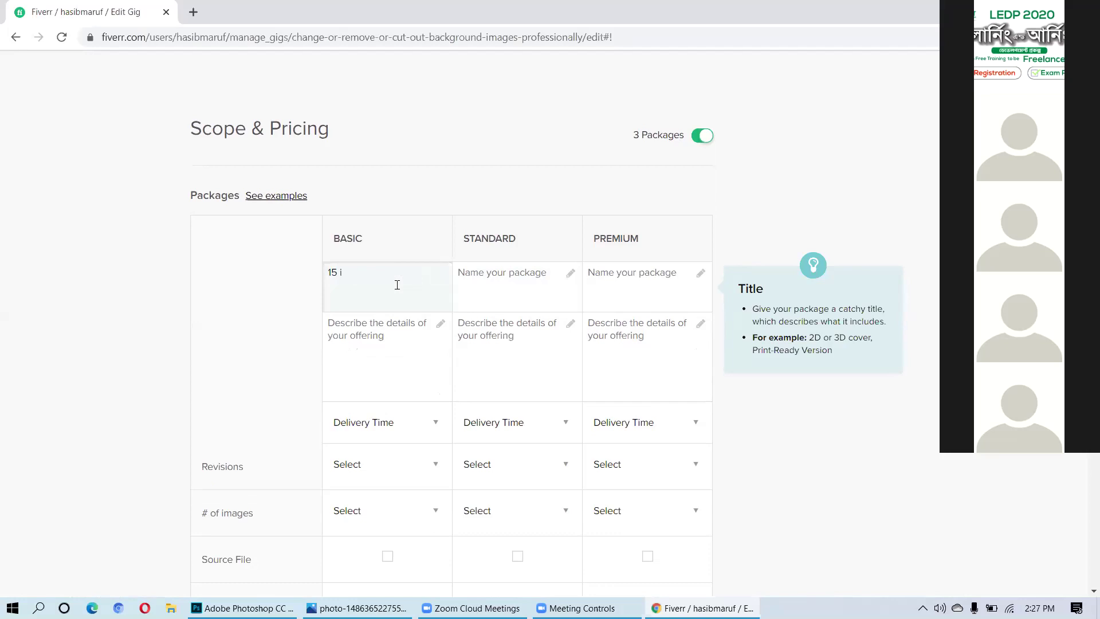
{"action": "type", "text": "images"}
{"action": "left_click", "coordinate": [491, 281]}
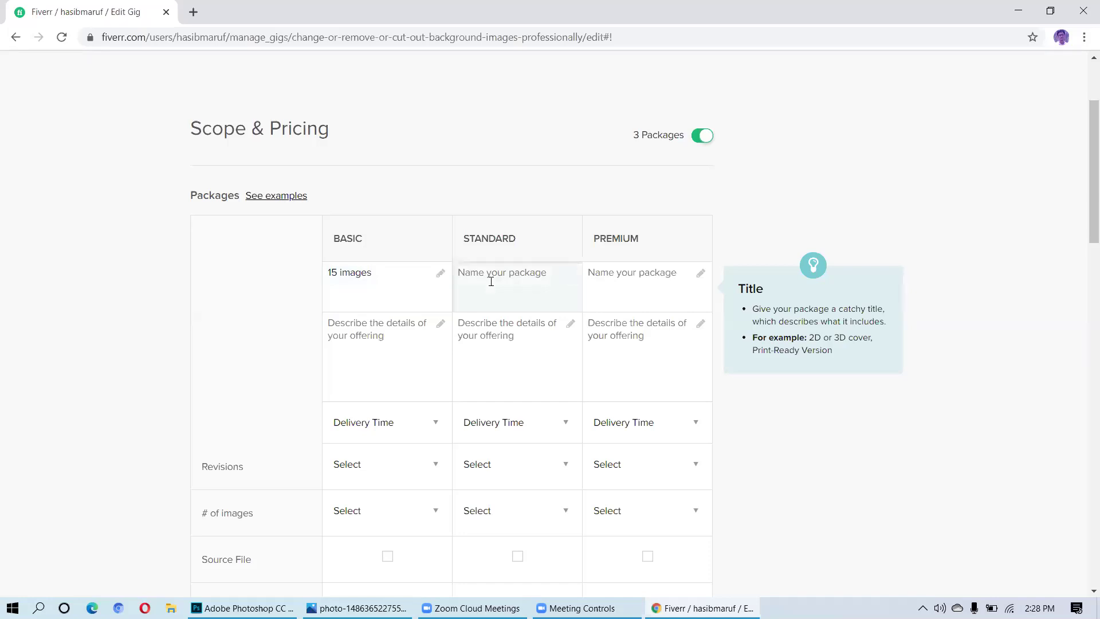
{"action": "type", "text": "60 images"}
{"action": "left_click", "coordinate": [607, 276]}
{"action": "type", "text": "12"}
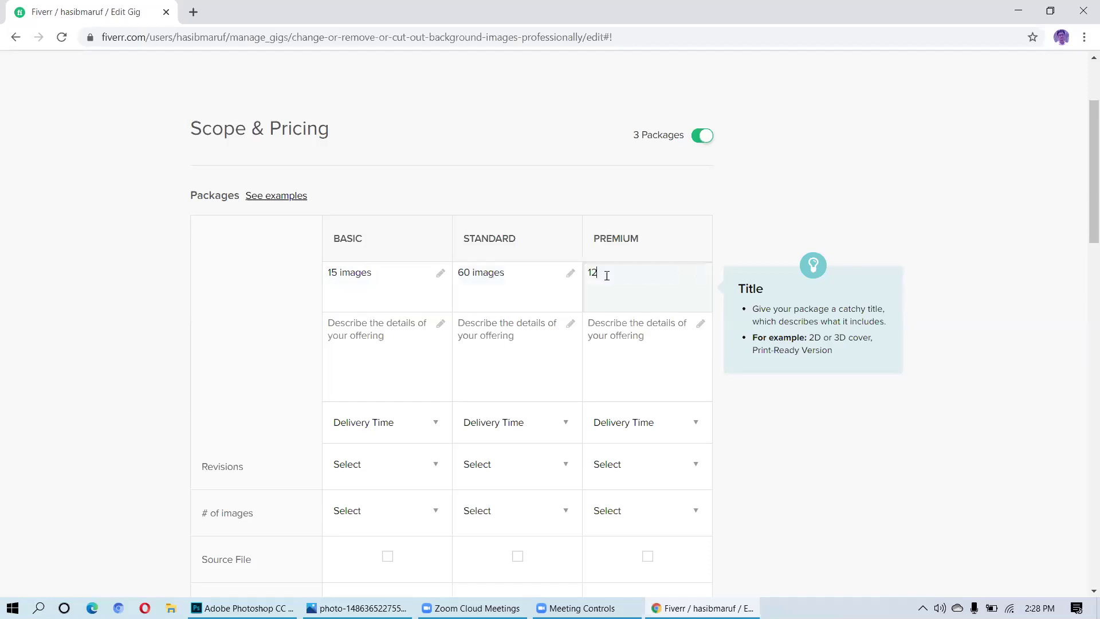
{"action": "type", "text": "0 images"}
- Describe the Basic package as "Background removal, transparent background, resize images, JPEG/PNG format"
{"action": "left_click", "coordinate": [404, 342]}
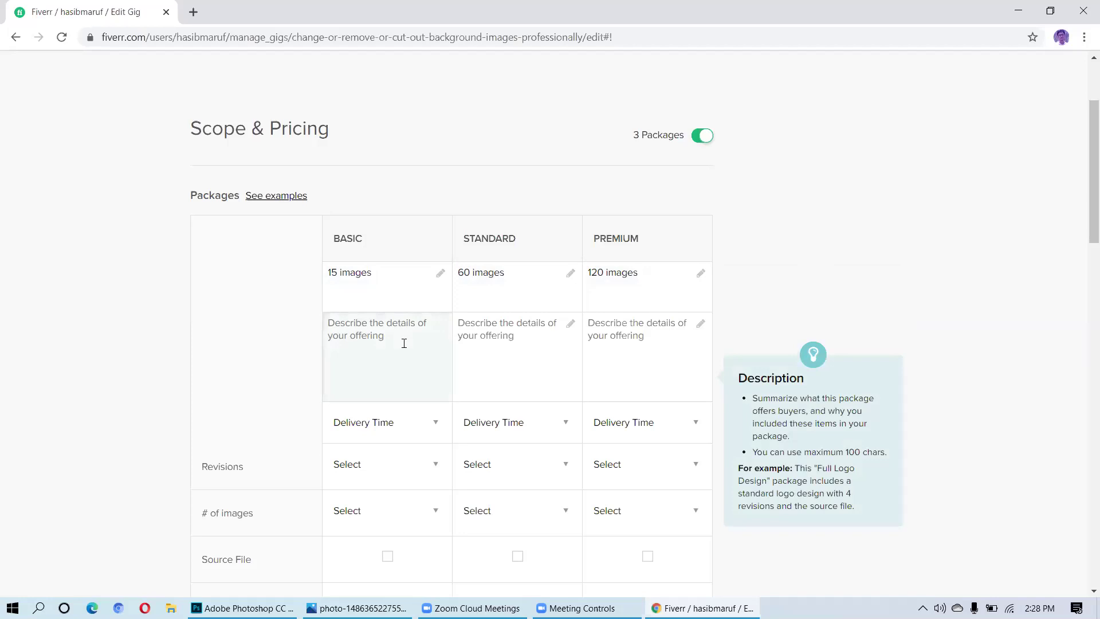
{"action": "type", "text": "B"}
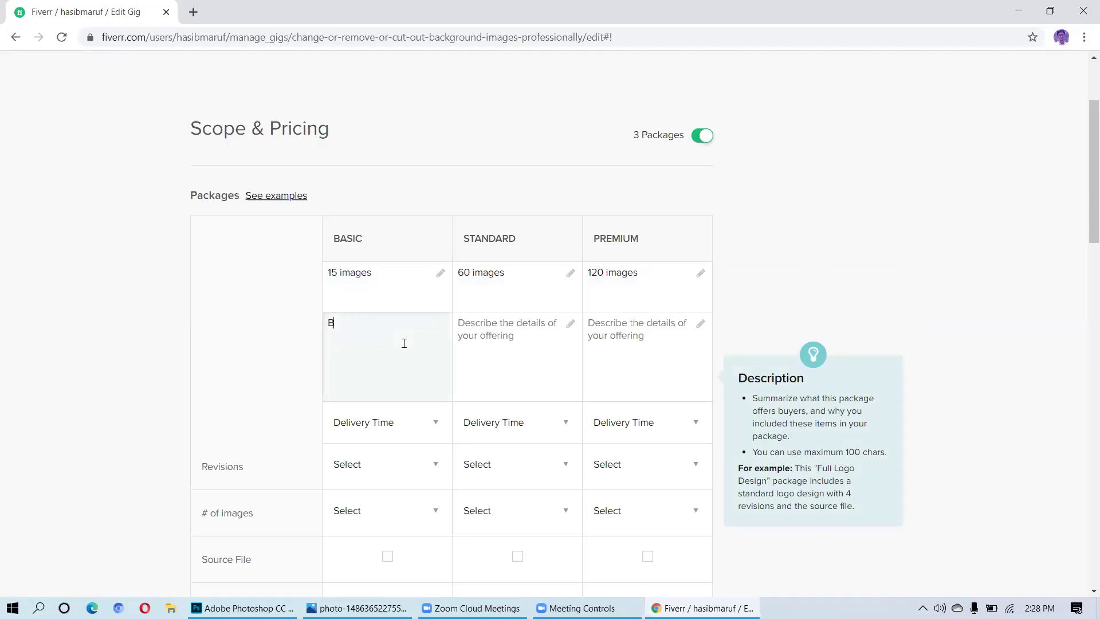
{"action": "type", "text": "z"}
{"action": "type", "text": "c"}
{"action": "key", "text": "BackSpace"}
{"action": "key", "text": "BackSpace"}
{"action": "type", "text": "ackground"}
{"action": "type", "text": "removal, trans"}
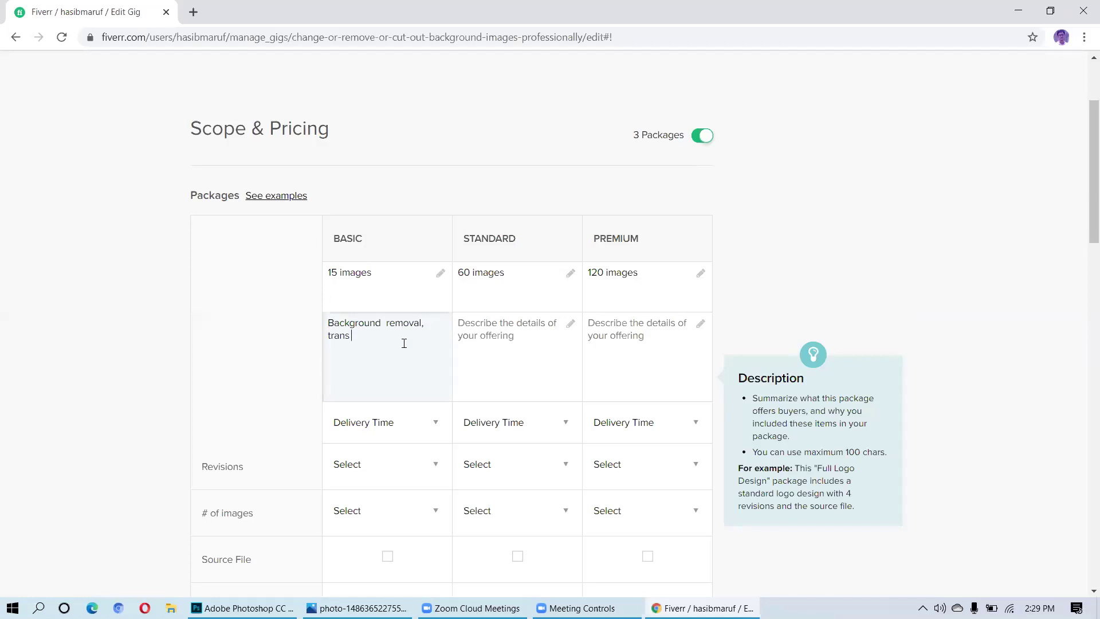
{"action": "key", "text": "BackSpace"}
{"action": "type", "text": "parent background, resize imag"}
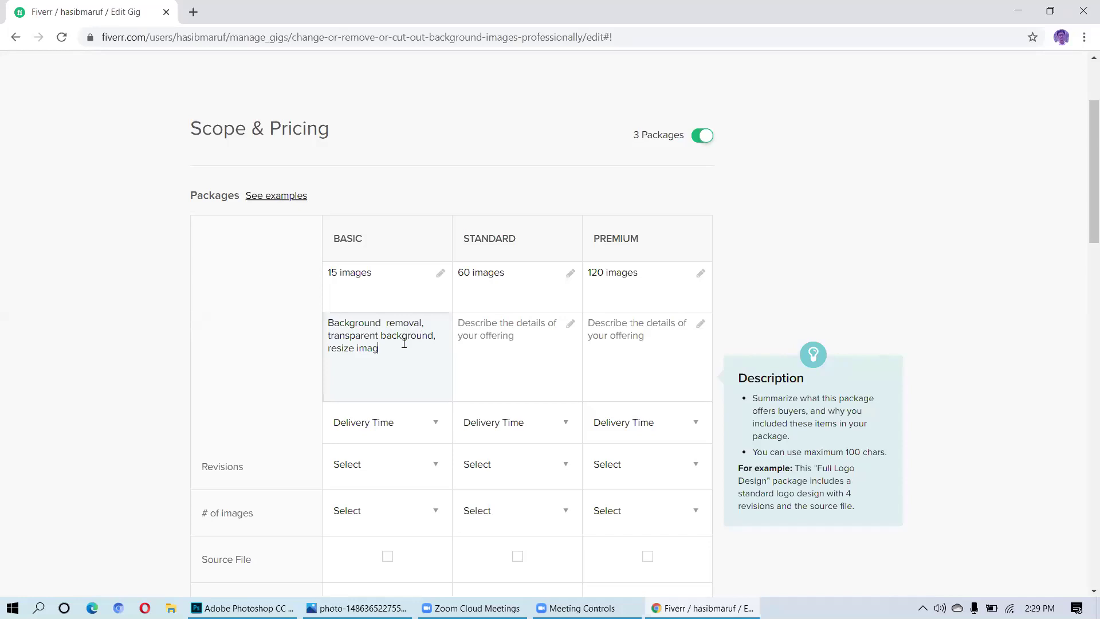
{"action": "type", "text": "es, JPEG/PNG"}
{"action": "type", "text": "formet"}
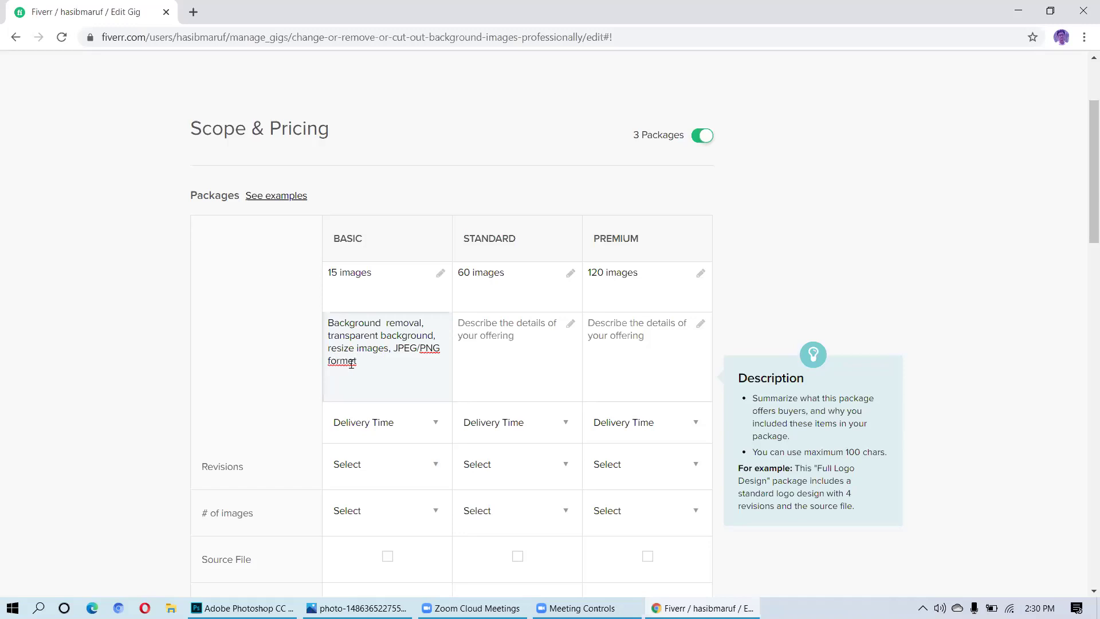
{"action": "left_click", "coordinate": [361, 362]}
{"action": "key", "text": "BackSpace"}
{"action": "key", "text": "BackSpace"}
{"action": "type", "text": "a"}
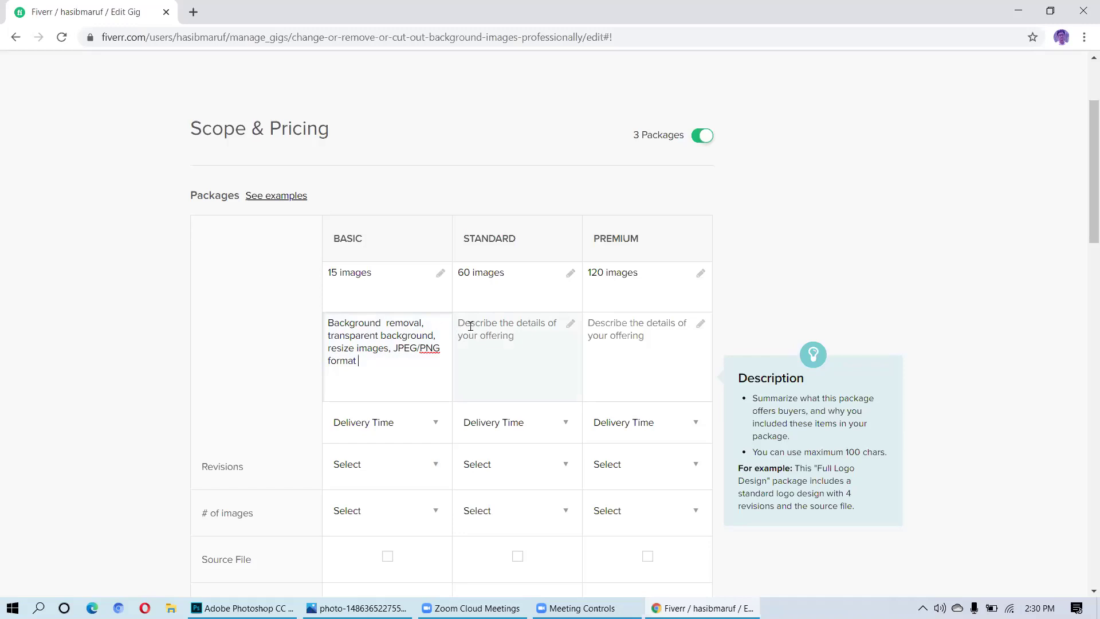
- Give the Standard package the description "Background removal, transparent background, resize images, JPEG/PNG format"
{"action": "left_click", "coordinate": [471, 326]}
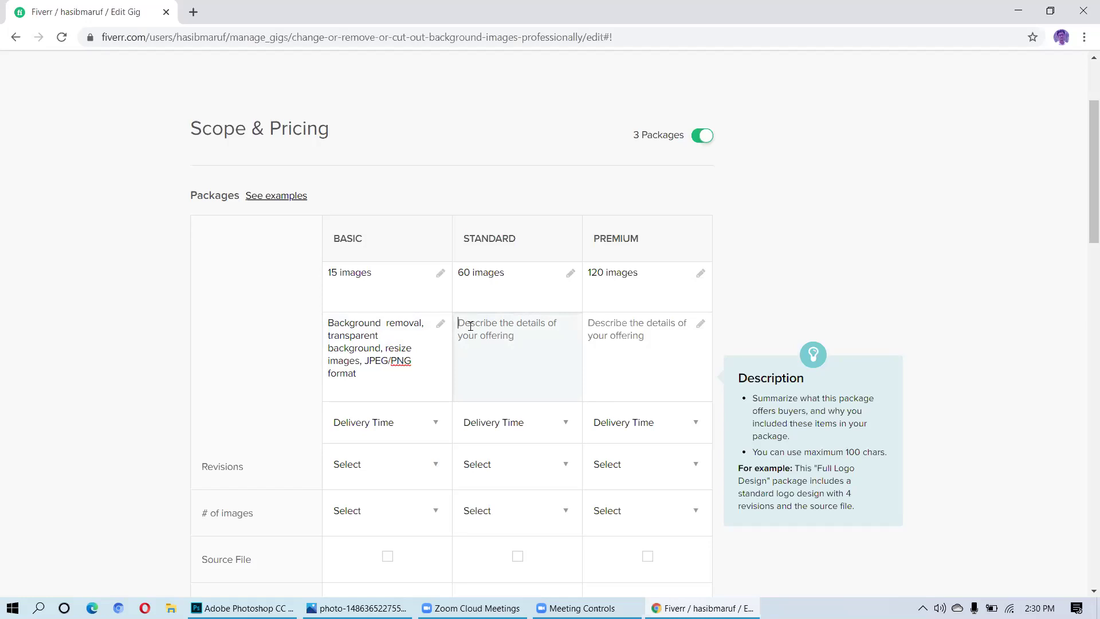
{"action": "type", "text": "B"}
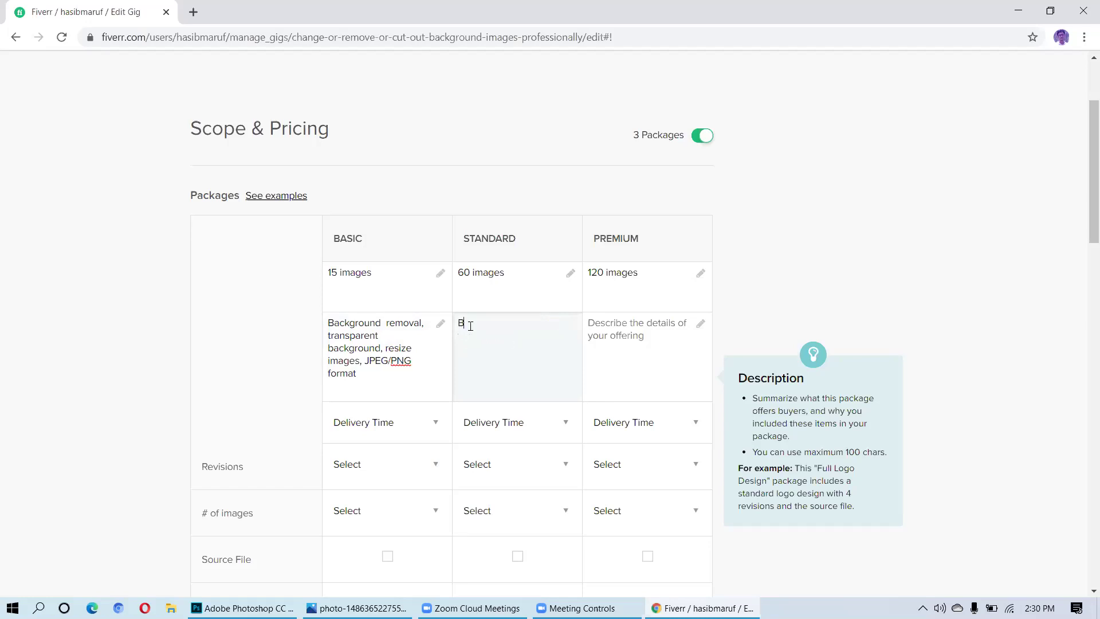
{"action": "type", "text": "ackground removal"}
{"action": "type", "text": ", transpa"}
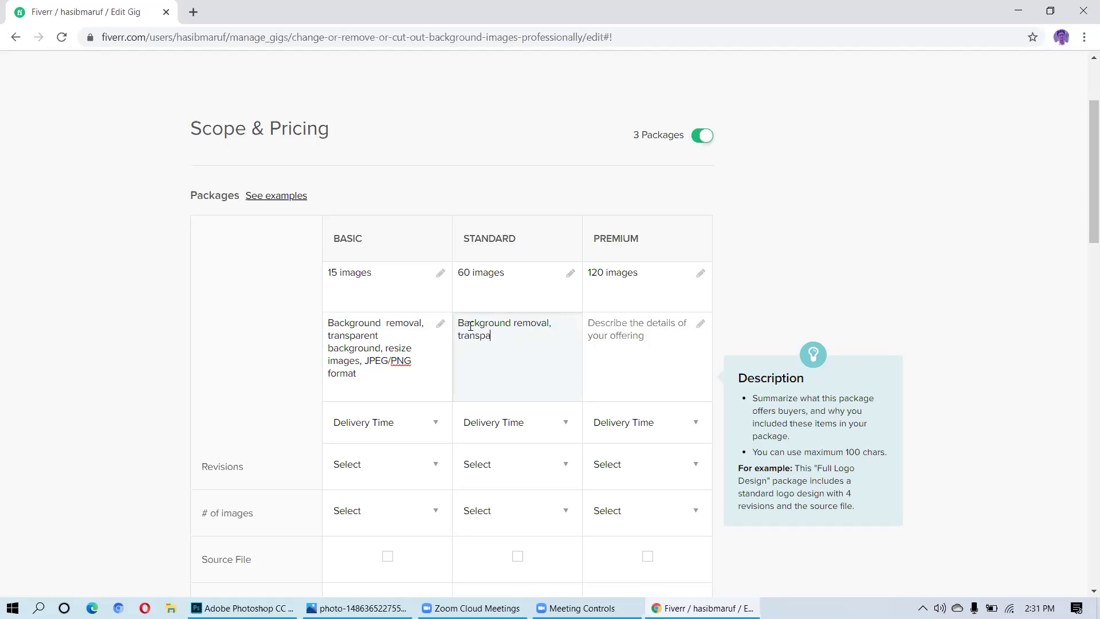
{"action": "type", "text": "rent background"}
{"action": "key", "text": "BackSpace"}
{"action": "type", "text": ", resize imag"}
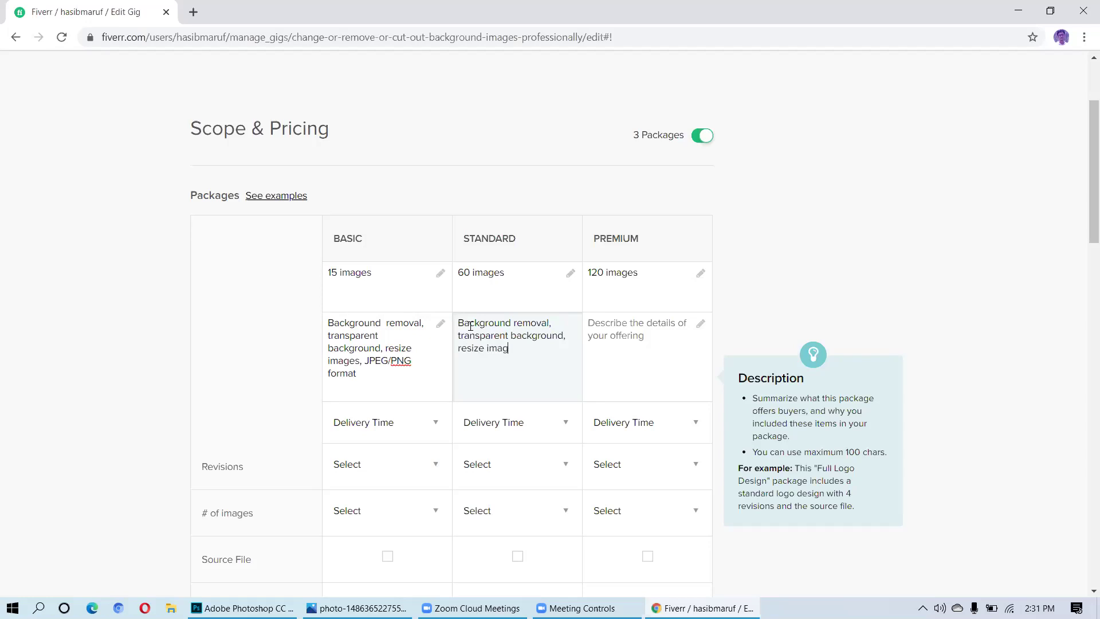
{"action": "type", "text": "es"}
{"action": "type", "text": ", "}
{"action": "type", "text": "JP"}
{"action": "type", "text": "?"}
{"action": "type", "text": "P"}
{"action": "type", "text": "NG"}
{"action": "left_click", "coordinate": [551, 349]}
{"action": "key", "text": "BackSpace"}
{"action": "type", "text": "/"}
{"action": "type", "text": "a"}
{"action": "type", "text": "r"}
{"action": "key", "text": "BackSpace"}
{"action": "key", "text": "BackSpace"}
{"action": "type", "text": "or"}
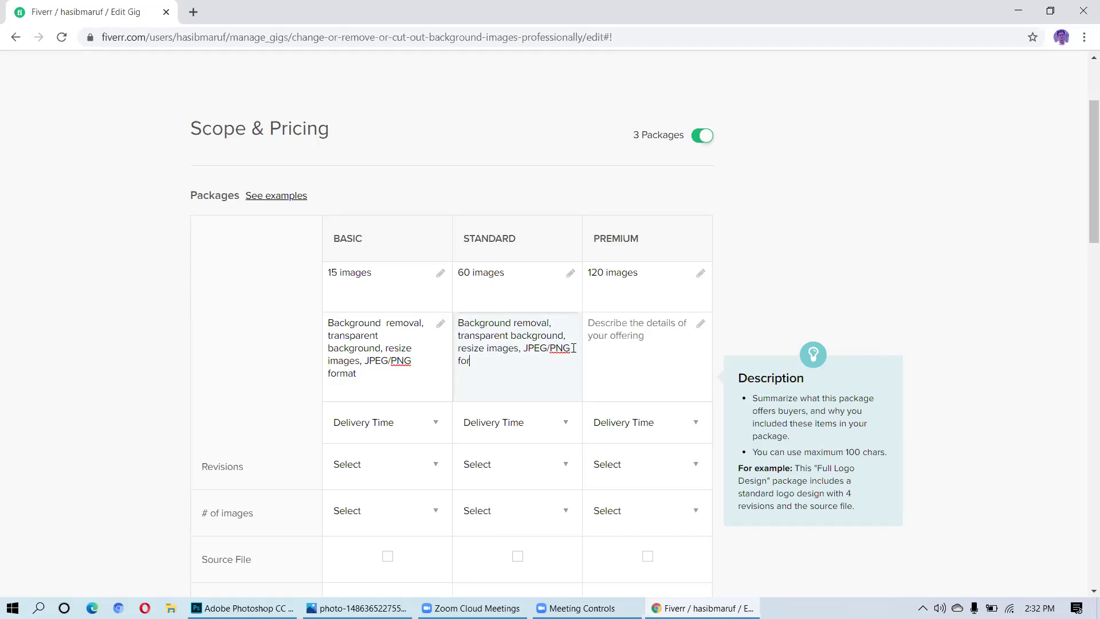
{"action": "type", "text": "mat"}
- Fill in the Premium package description with "Background removal, transparent background, resize images, JPEG/PNG format."
{"action": "left_click", "coordinate": [659, 327]}
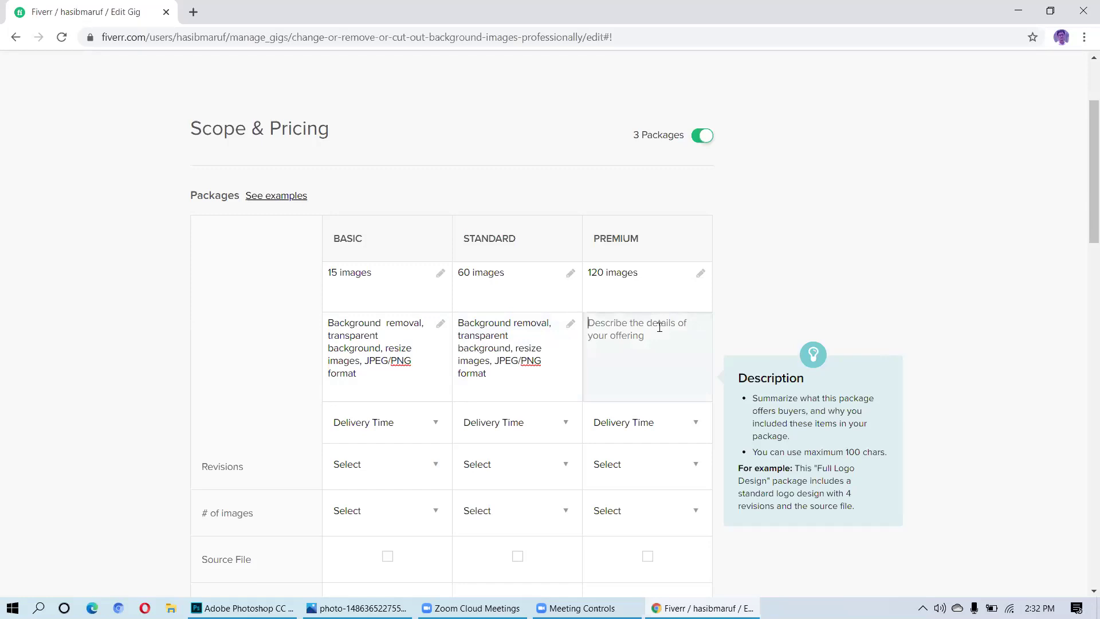
{"action": "type", "text": "Backgr"}
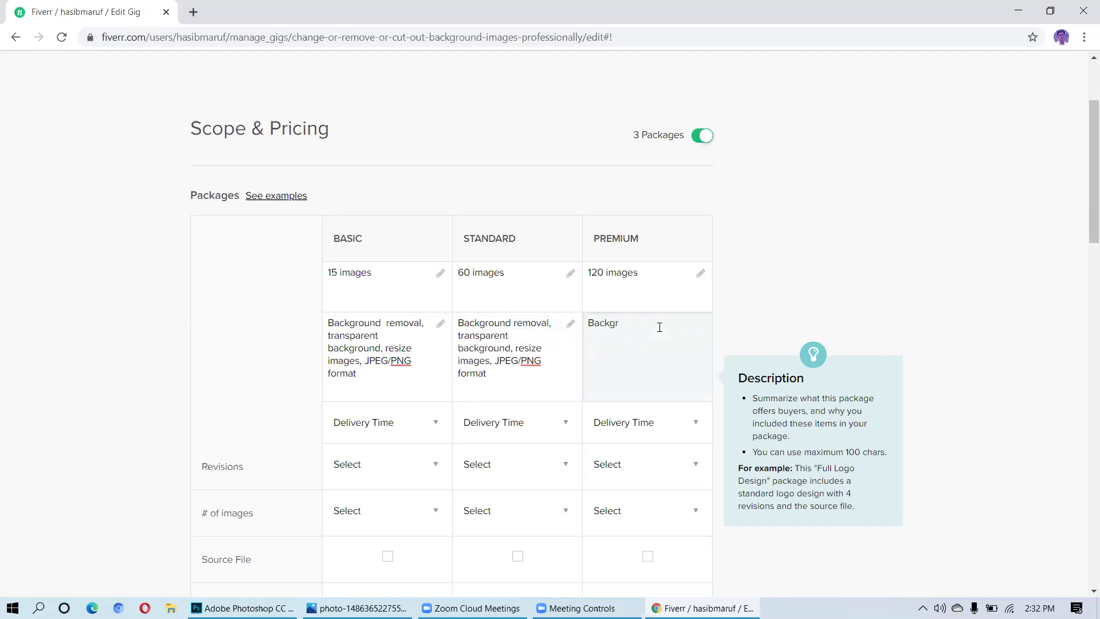
{"action": "type", "text": "ound removal, transparent back"}
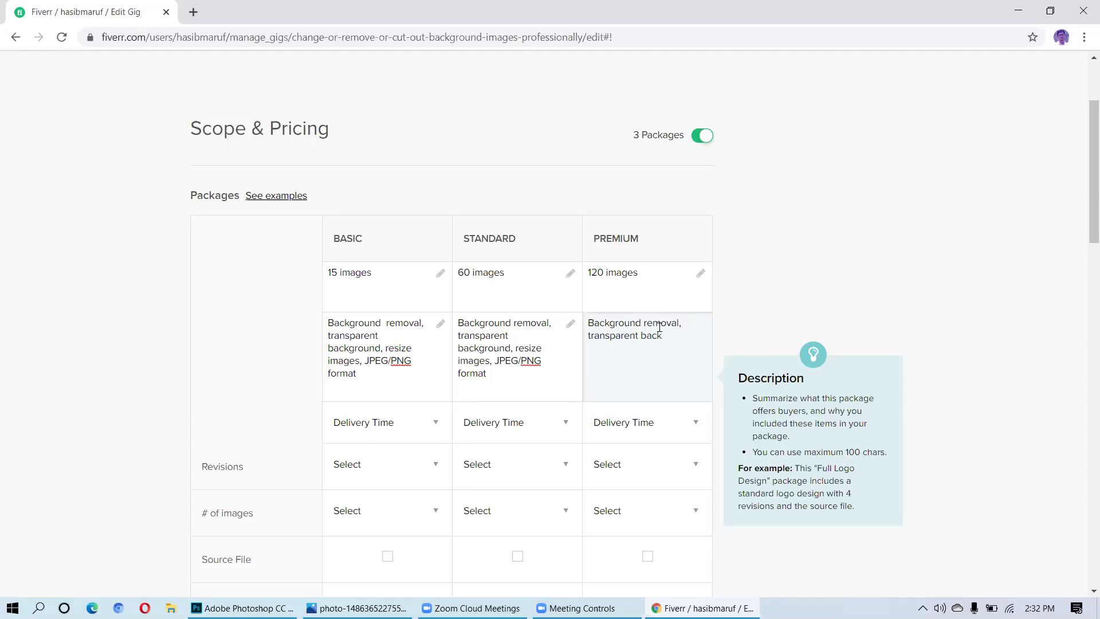
{"action": "type", "text": "ground"}
{"action": "type", "text": ","}
{"action": "type", "text": "resize images, JPEG"}
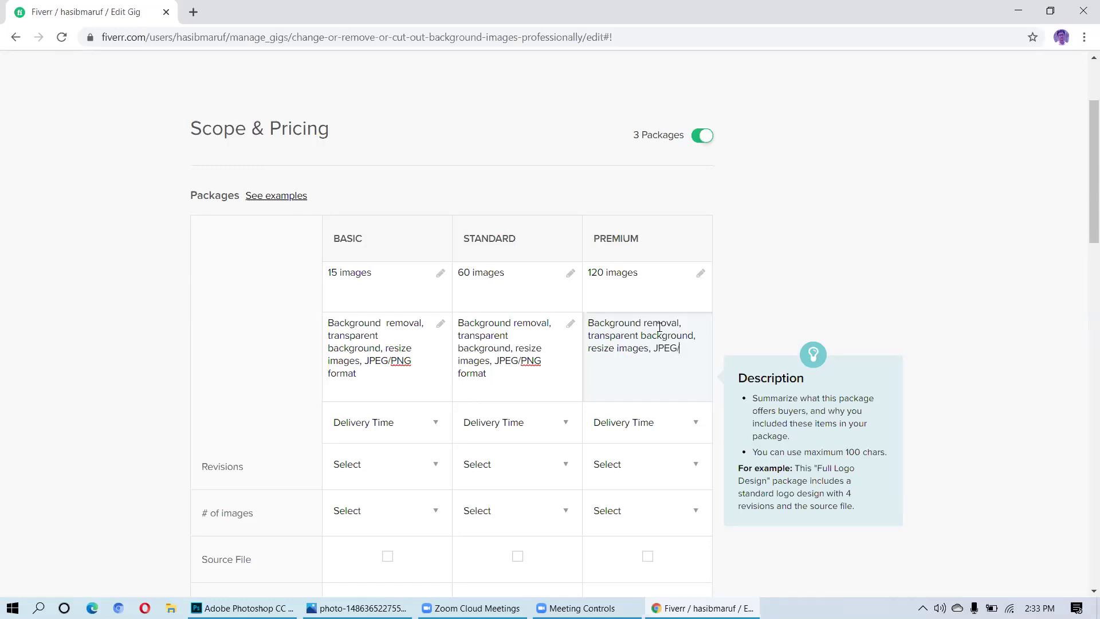
{"action": "type", "text": "/PNG format."}
{"action": "left_click", "coordinate": [930, 149]}
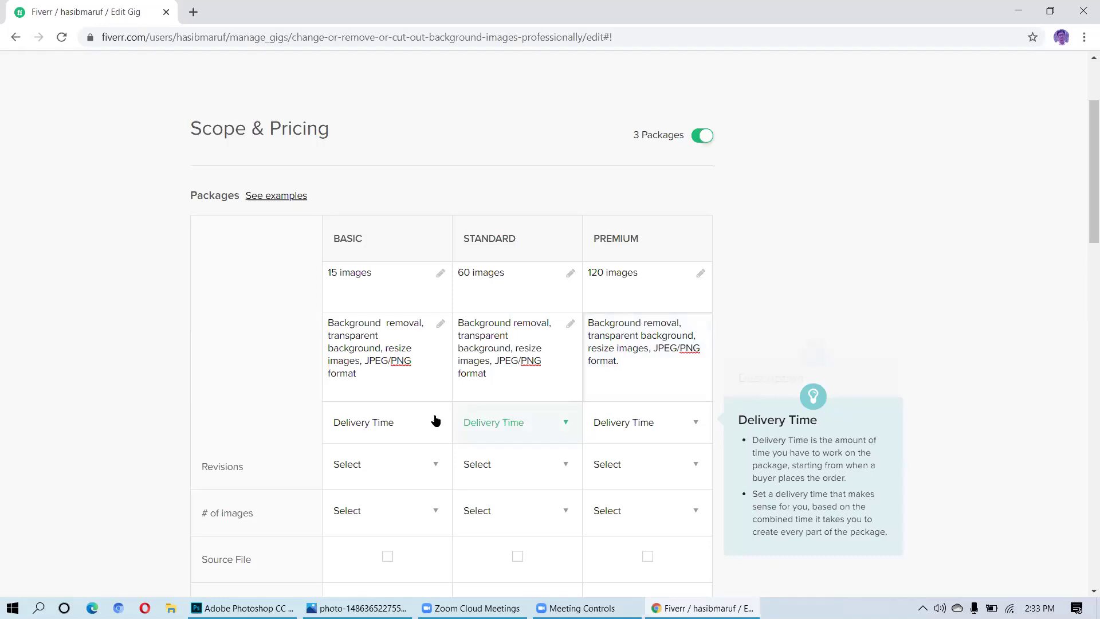
- Set the delivery time to 2 days for Basic, 3 days for Standard and 5 days for Premium
{"action": "left_click", "coordinate": [397, 440]}
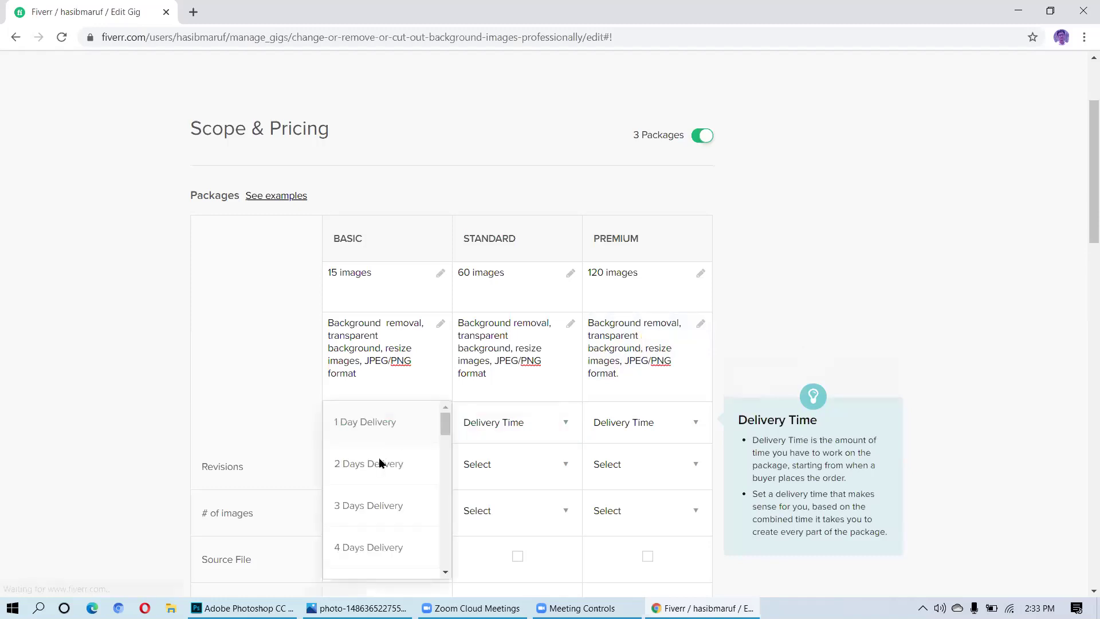
{"action": "left_click", "coordinate": [380, 463]}
{"action": "left_click", "coordinate": [567, 424]}
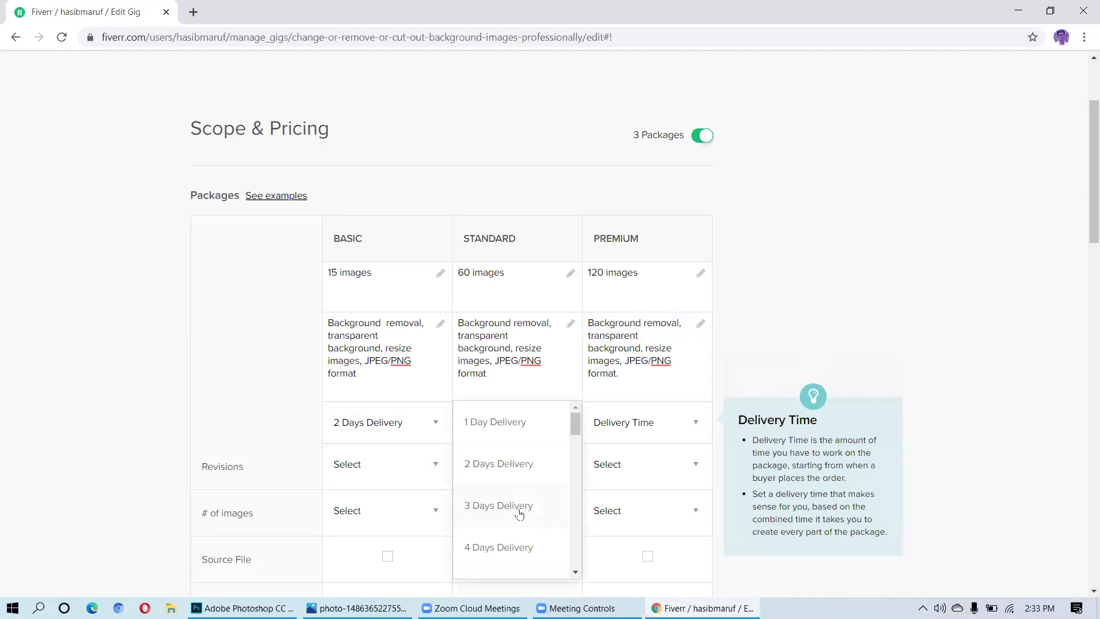
{"action": "left_click", "coordinate": [519, 510]}
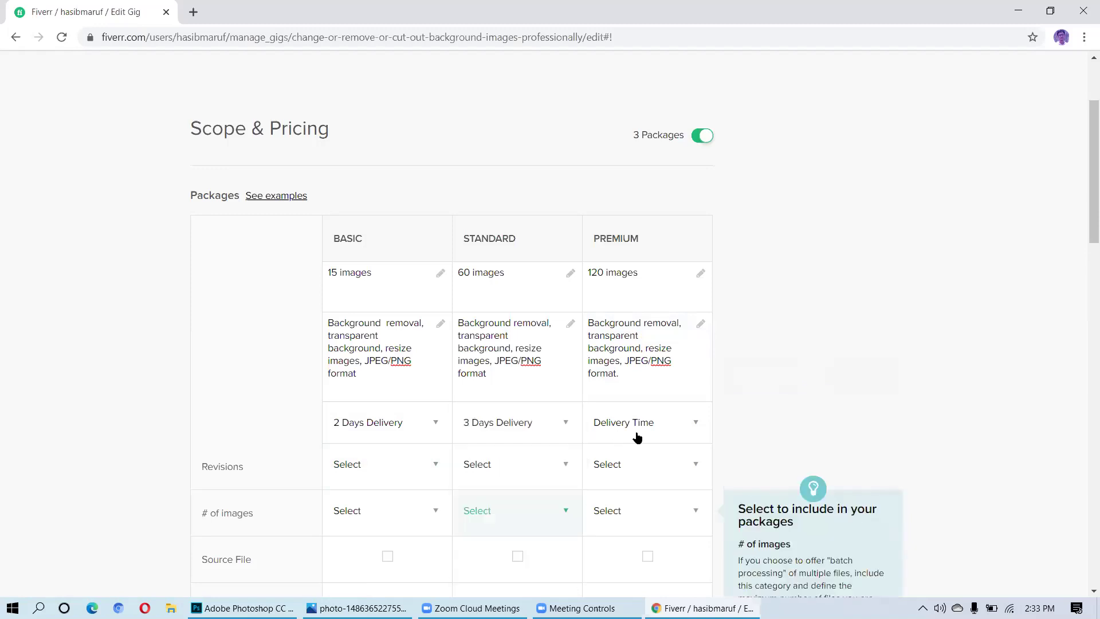
{"action": "left_click", "coordinate": [696, 423]}
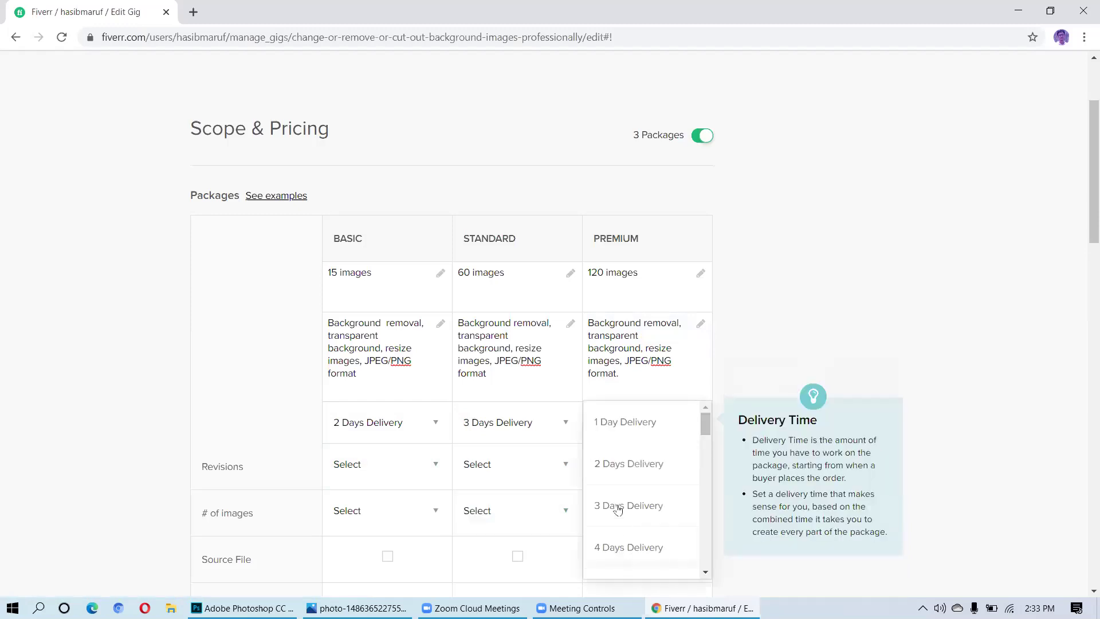
{"action": "scroll", "coordinate": [627, 528], "scroll_direction": "down", "scroll_amount": 2}
{"action": "left_click", "coordinate": [641, 513]}
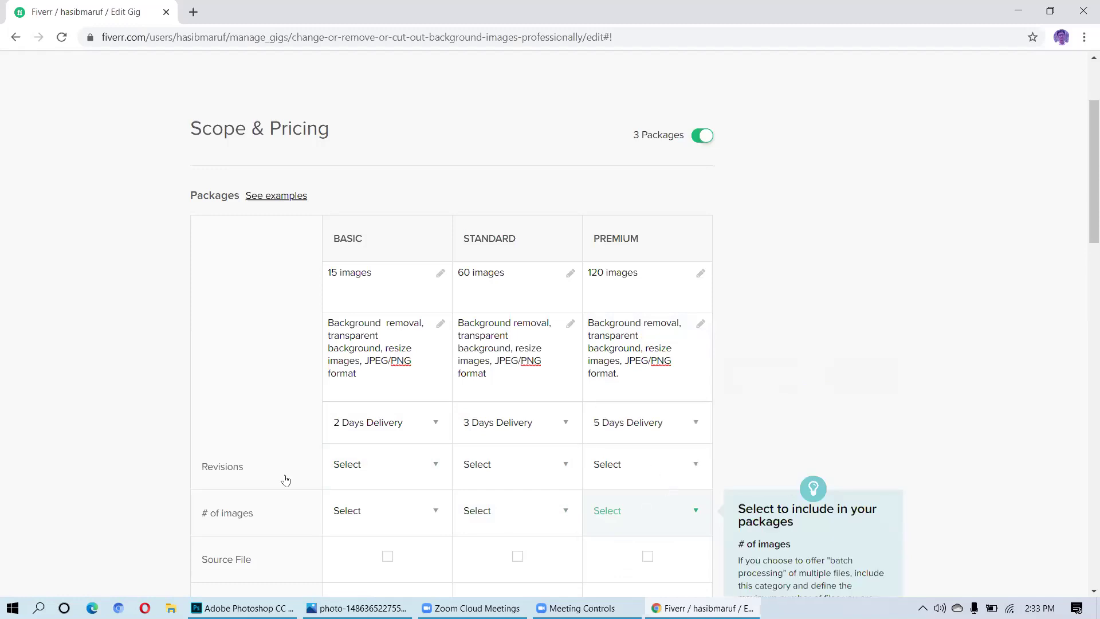
- Set the number of revisions to Unlimited for the Basic, Standard and Premium packages
{"action": "left_click", "coordinate": [437, 469]}
{"action": "scroll", "coordinate": [433, 495], "scroll_direction": "down", "scroll_amount": 3}
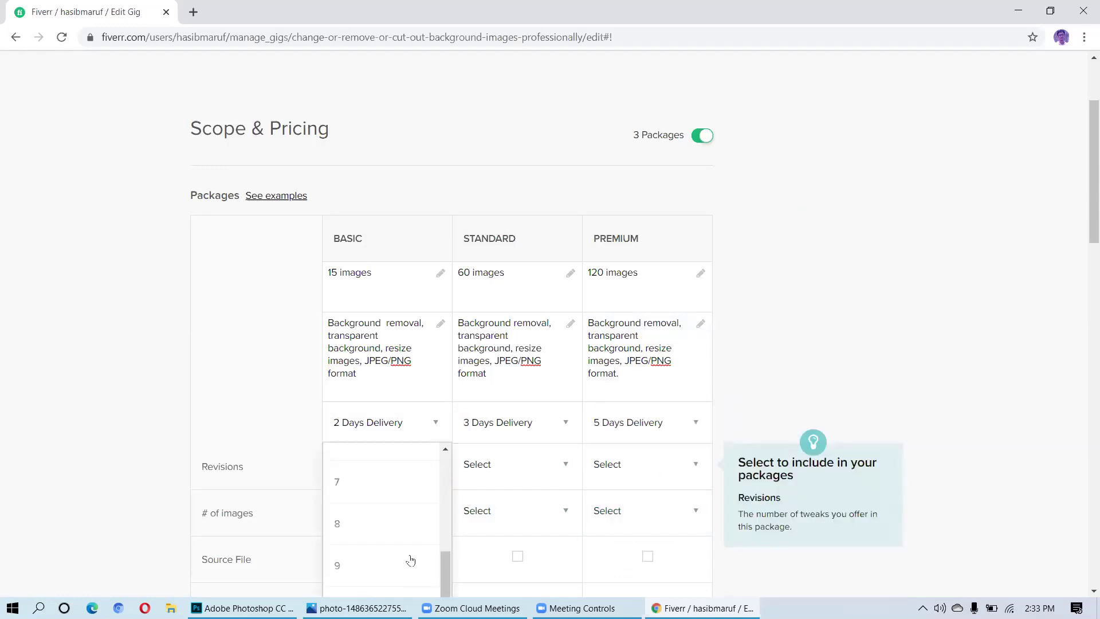
{"action": "left_click", "coordinate": [395, 596]}
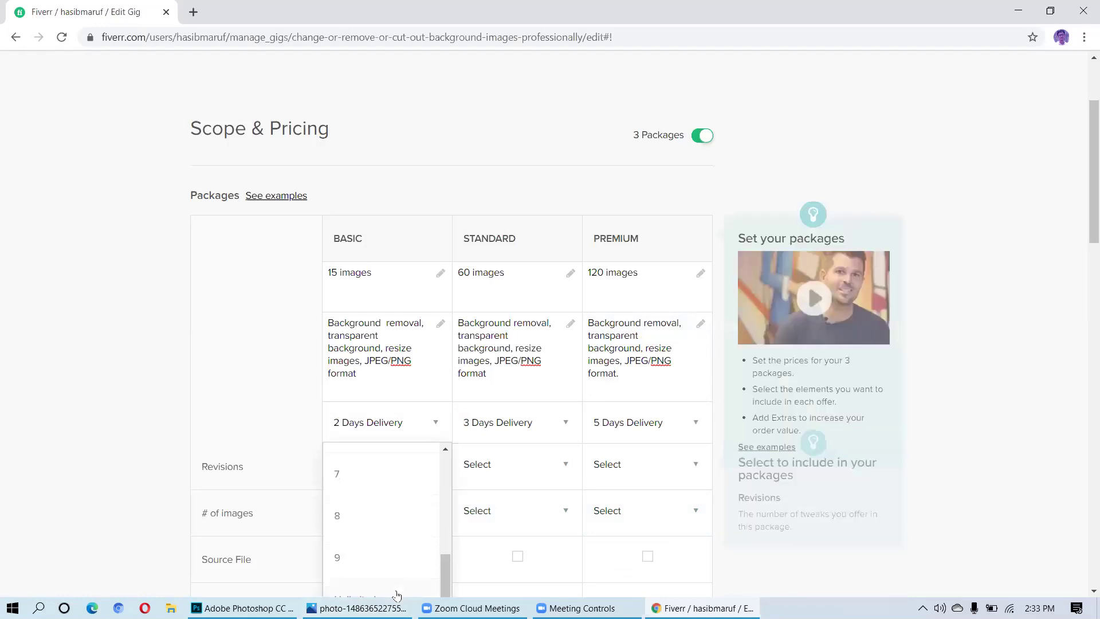
{"action": "left_click", "coordinate": [564, 469]}
{"action": "scroll", "coordinate": [507, 565], "scroll_direction": "down", "scroll_amount": 1}
{"action": "scroll", "coordinate": [507, 565], "scroll_direction": "down", "scroll_amount": 6}
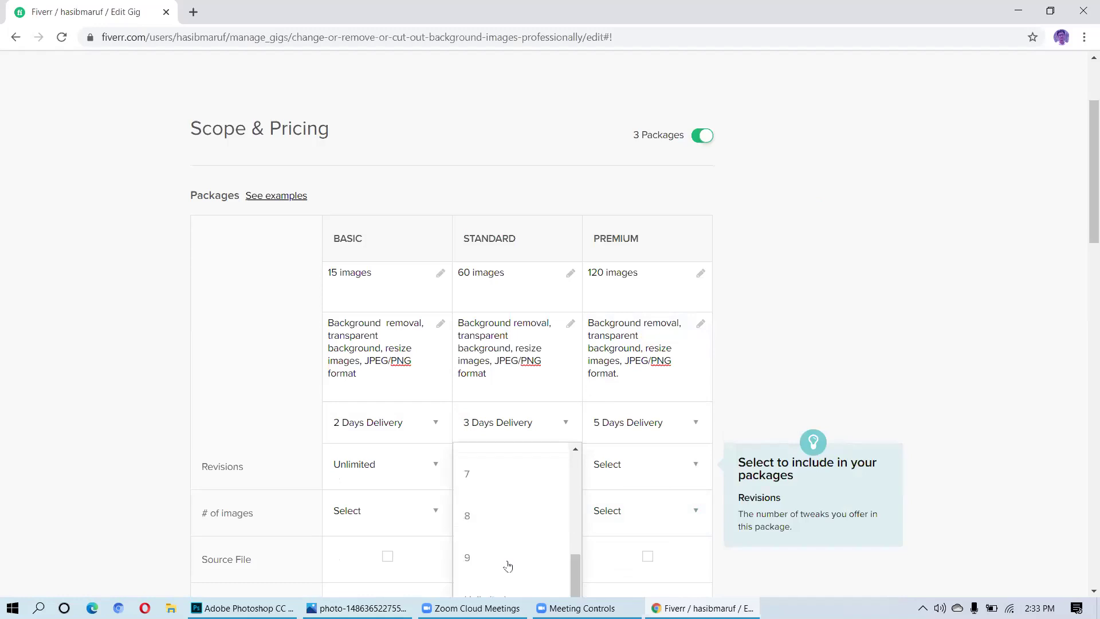
{"action": "scroll", "coordinate": [504, 321], "scroll_direction": "down", "scroll_amount": 1}
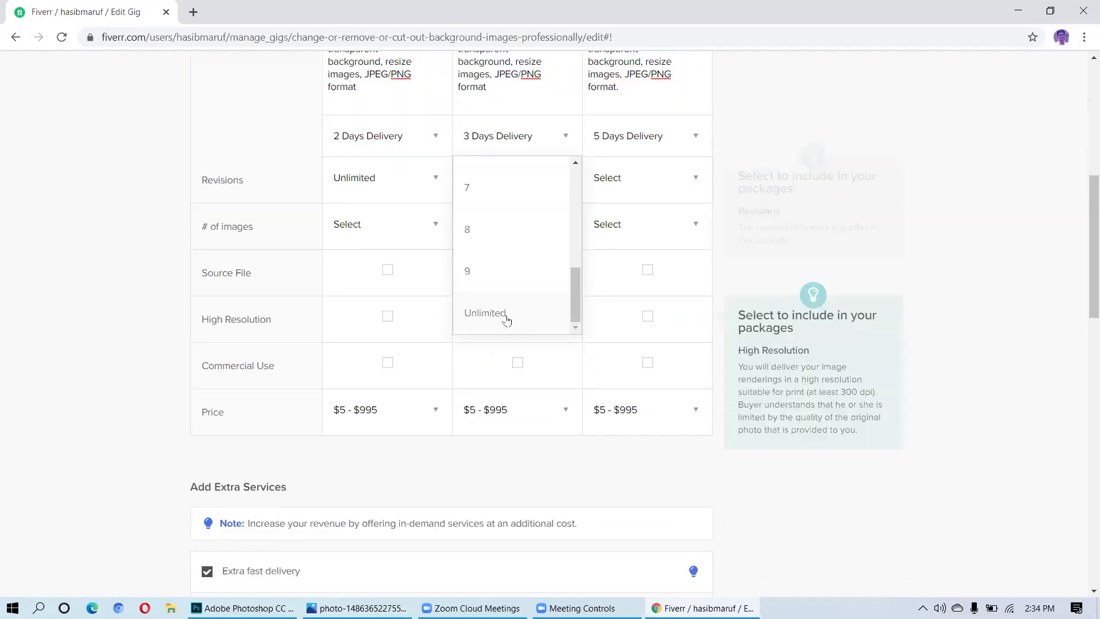
{"action": "left_click", "coordinate": [504, 314]}
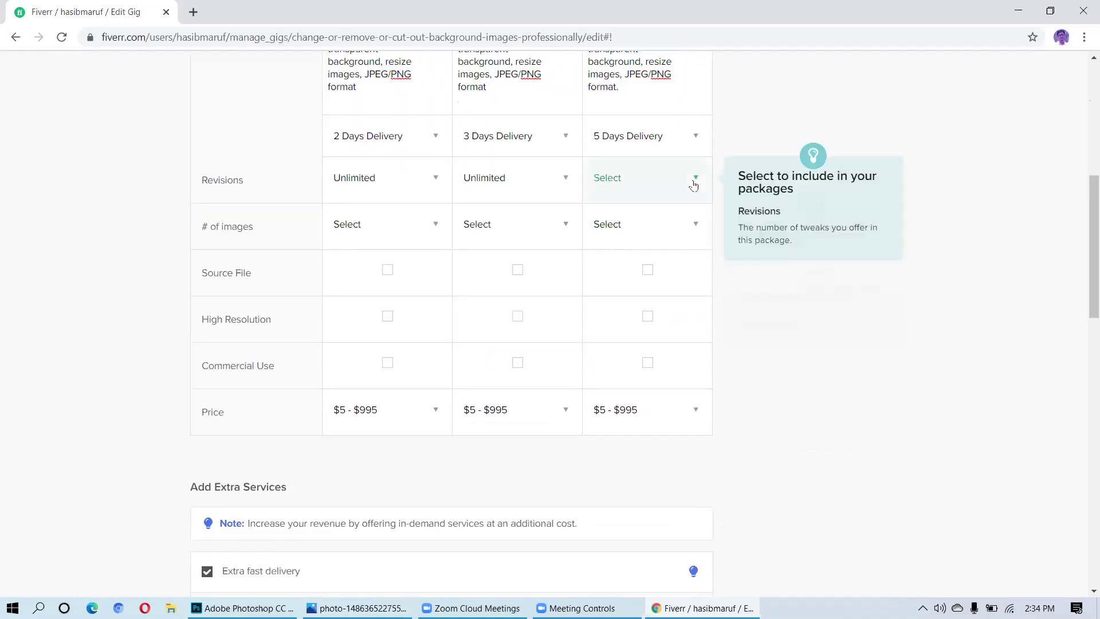
{"action": "left_click", "coordinate": [665, 181]}
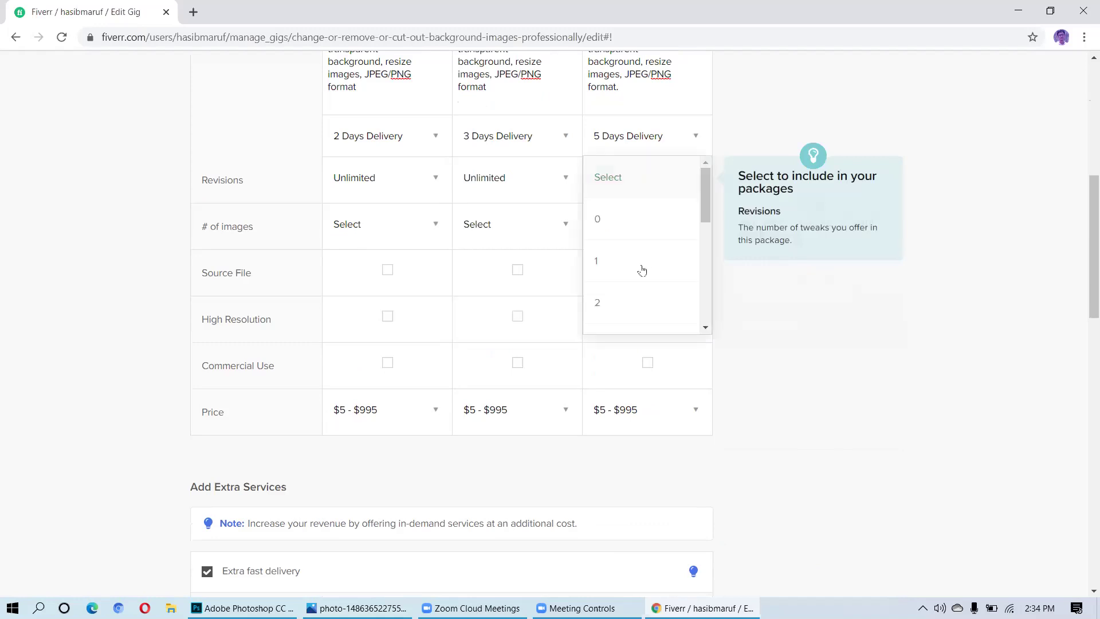
{"action": "scroll", "coordinate": [641, 270], "scroll_direction": "down", "scroll_amount": 5}
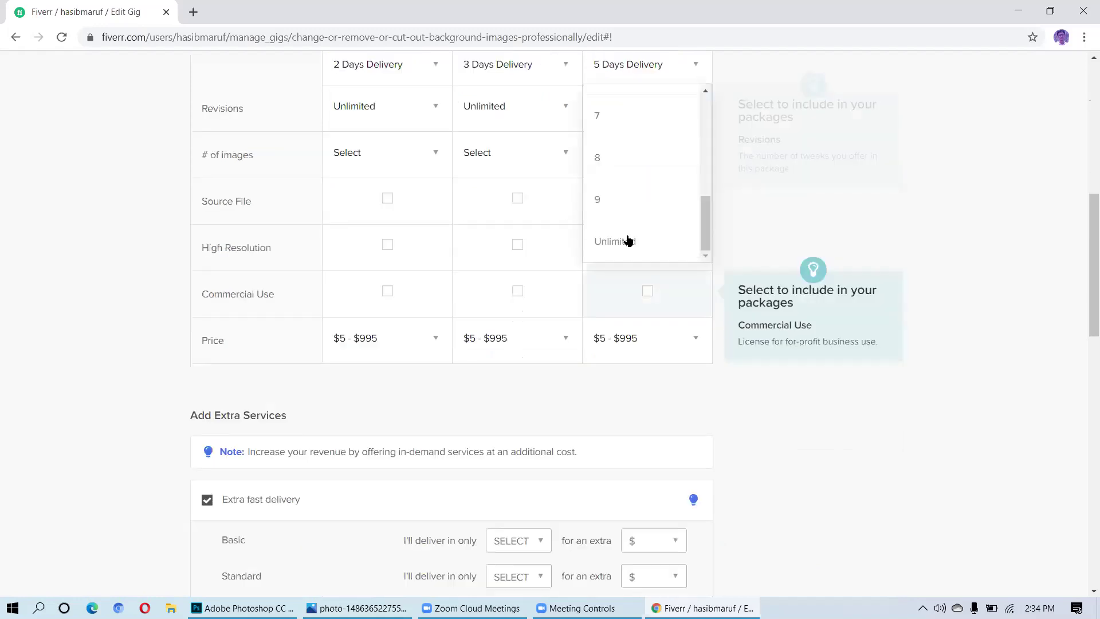
{"action": "left_click", "coordinate": [628, 241]}
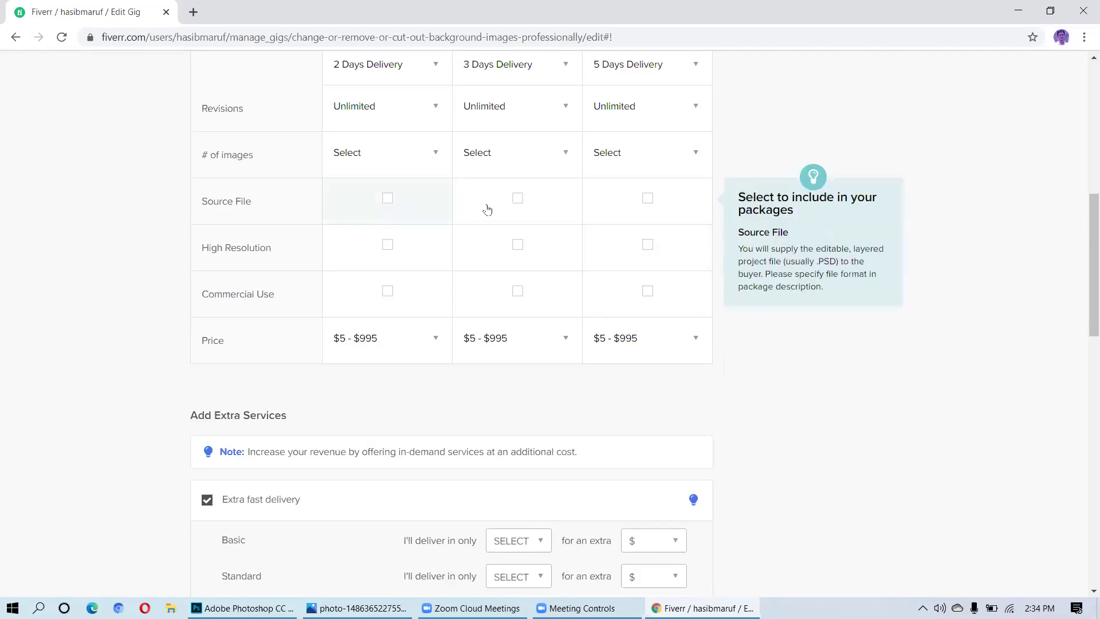
- Include Source File, High Resolution and Commercial Use in all three packages
{"action": "left_click", "coordinate": [519, 205]}
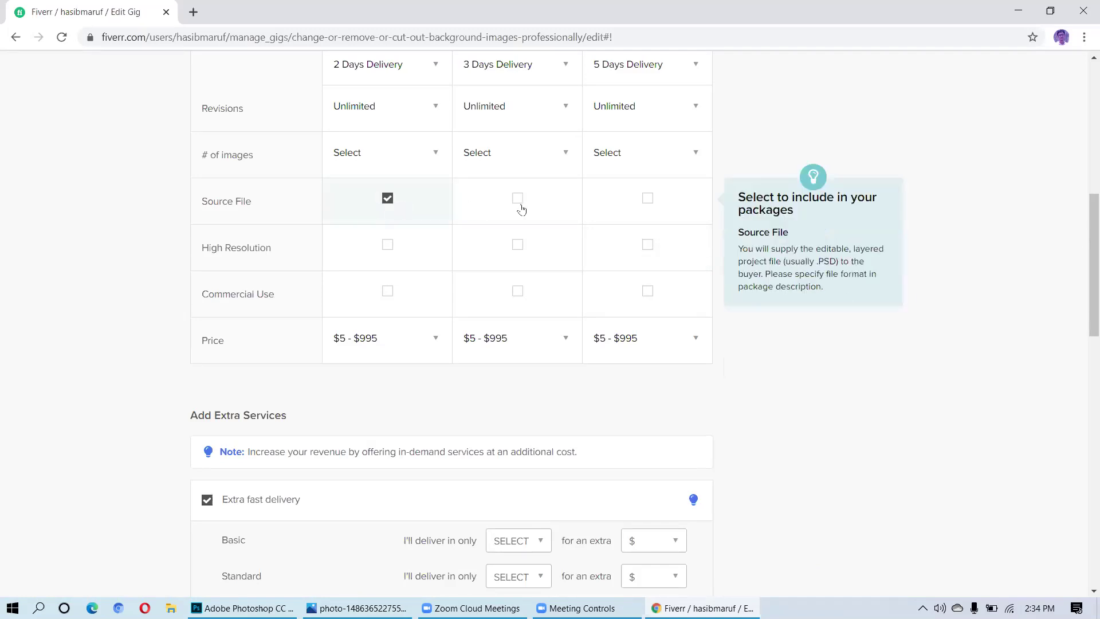
{"action": "left_click", "coordinate": [646, 202]}
{"action": "left_click", "coordinate": [646, 245]}
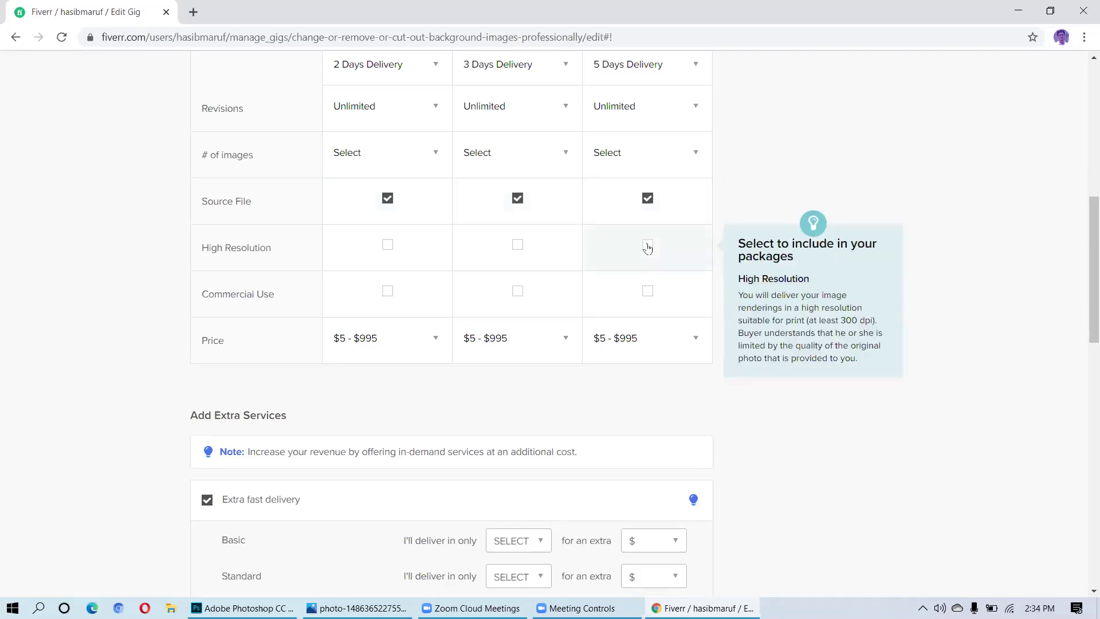
{"action": "left_click", "coordinate": [518, 245]}
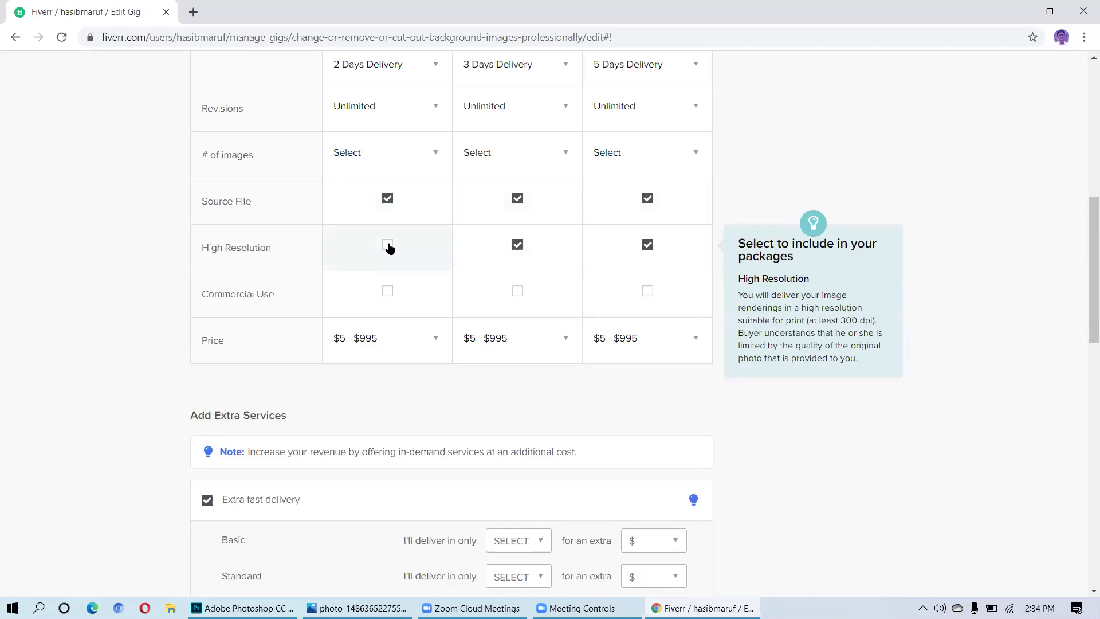
{"action": "left_click", "coordinate": [385, 291]}
{"action": "left_click", "coordinate": [518, 295]}
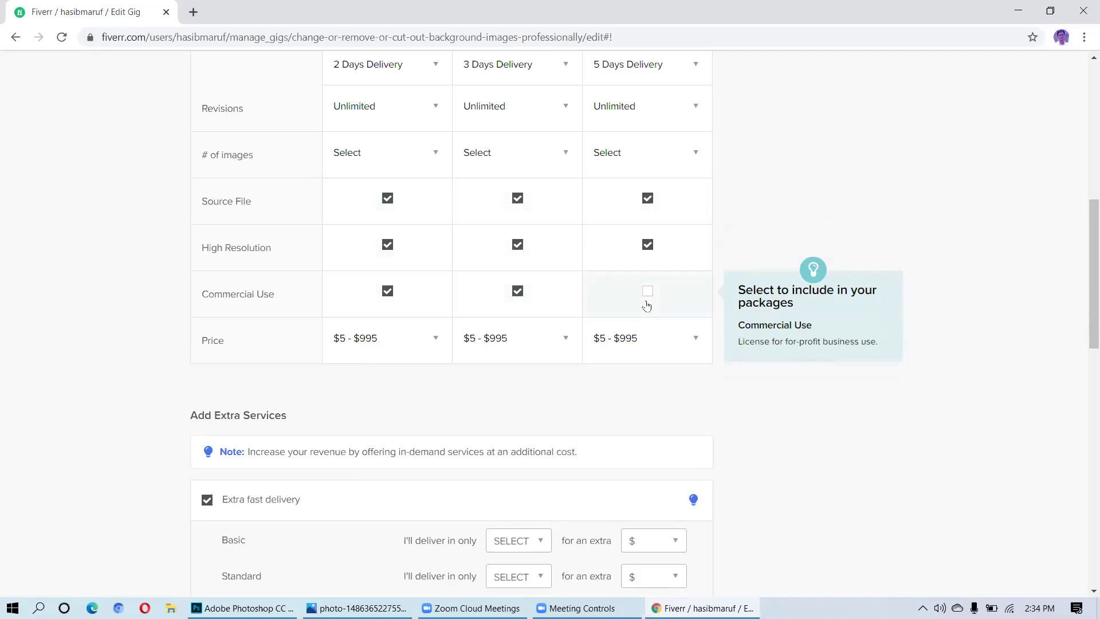
{"action": "left_click", "coordinate": [646, 292]}
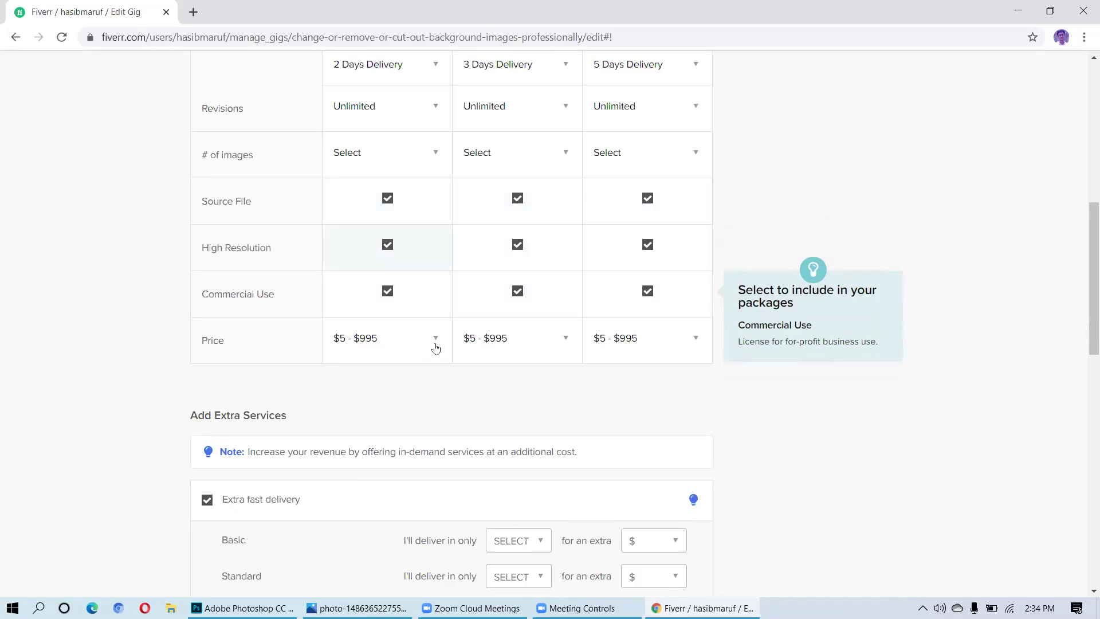
{"action": "mouse_move", "coordinate": [435, 346]}
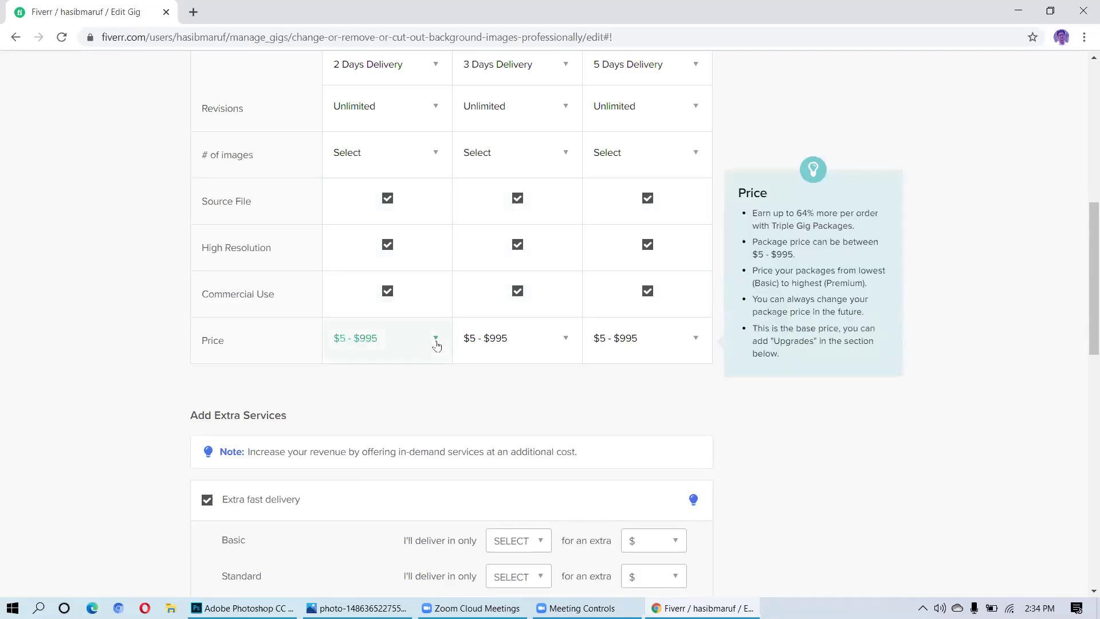
- Set the package prices to $5 for Basic, $25 for Standard and $50 for Premium
{"action": "left_click", "coordinate": [361, 355]}
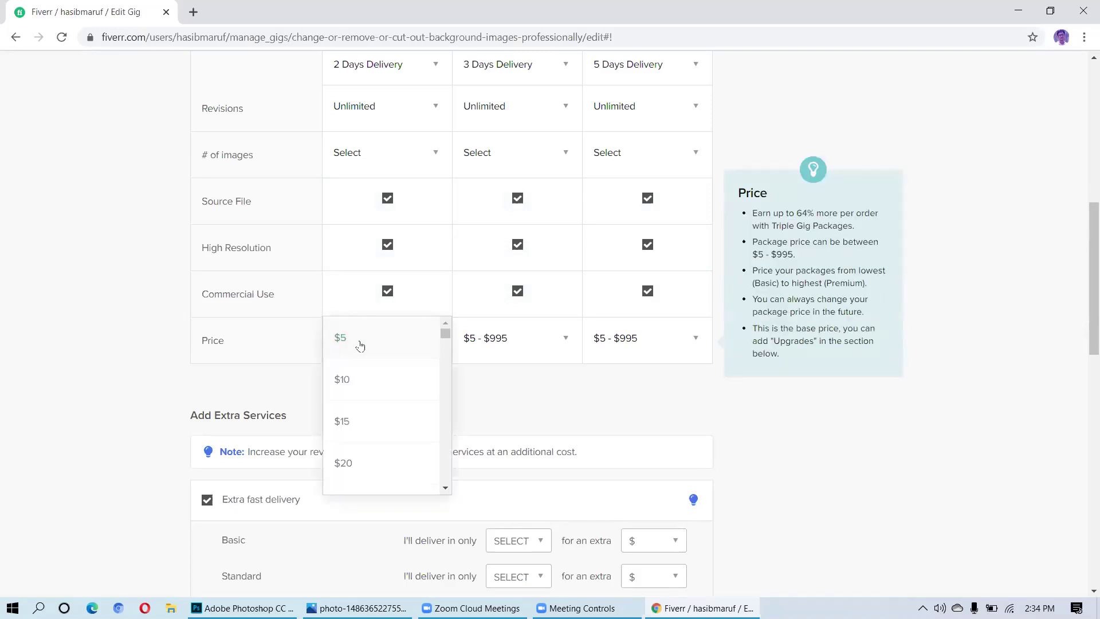
{"action": "left_click", "coordinate": [359, 343]}
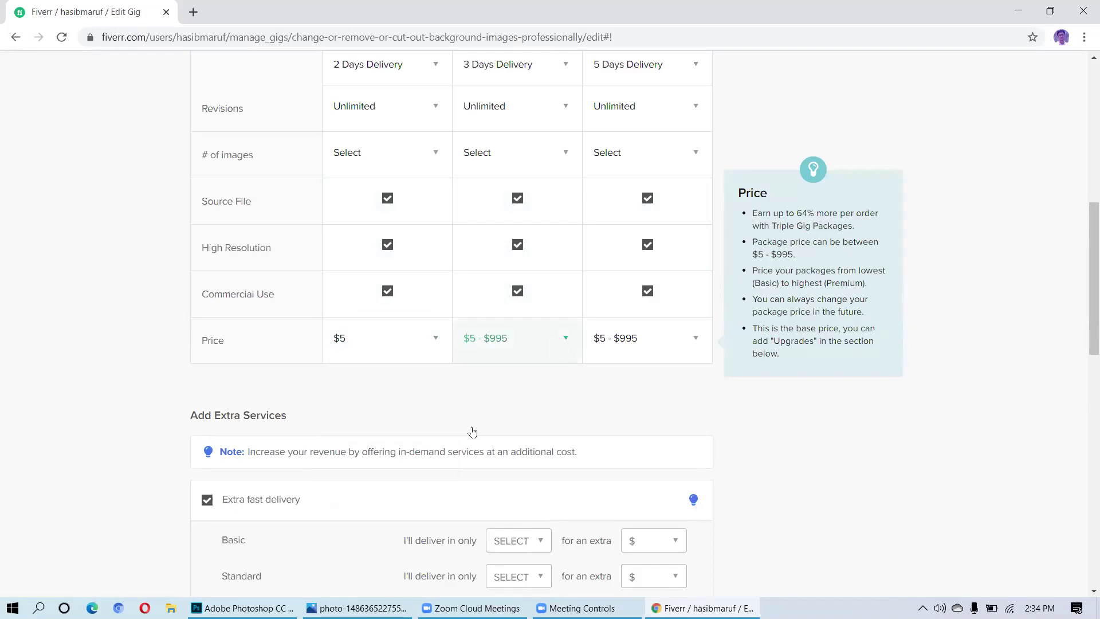
{"action": "left_click", "coordinate": [481, 352]}
{"action": "scroll", "coordinate": [535, 367], "scroll_direction": "down", "scroll_amount": 3}
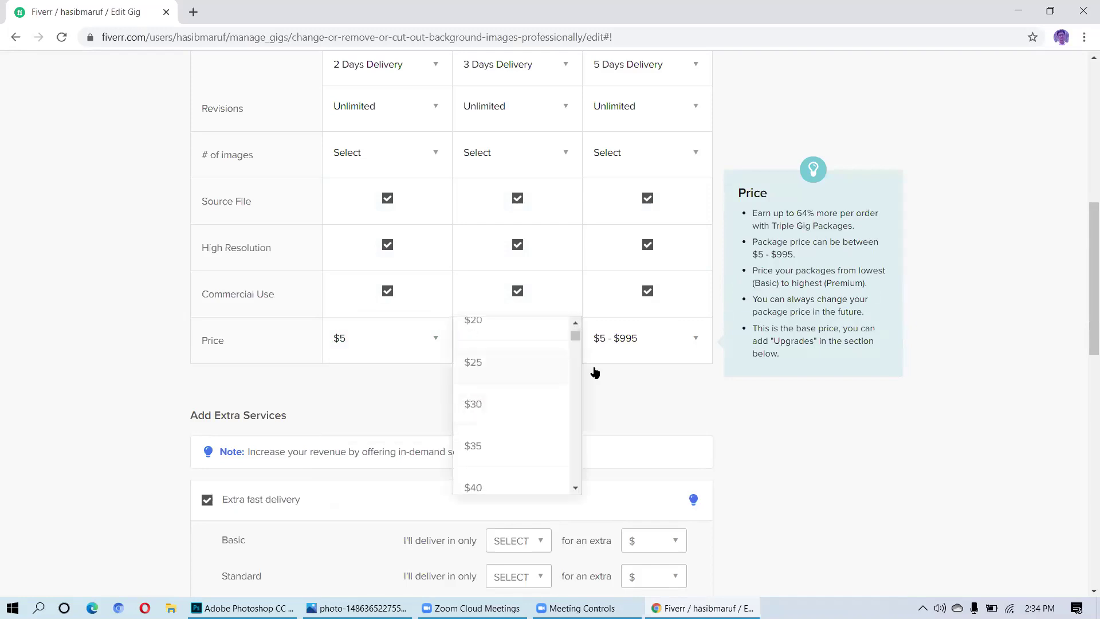
{"action": "key", "text": "Return"}
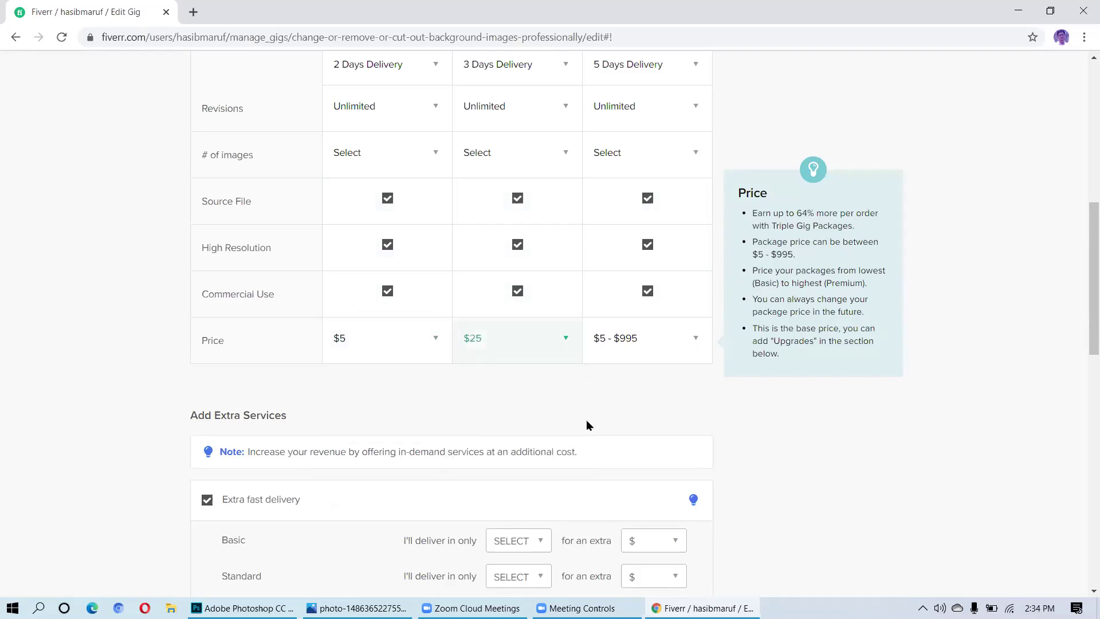
{"action": "left_click", "coordinate": [600, 358]}
{"action": "scroll", "coordinate": [604, 358], "scroll_direction": "down", "scroll_amount": 1}
{"action": "scroll", "coordinate": [604, 293], "scroll_direction": "down", "scroll_amount": 3}
{"action": "scroll", "coordinate": [604, 293], "scroll_direction": "down", "scroll_amount": 3}
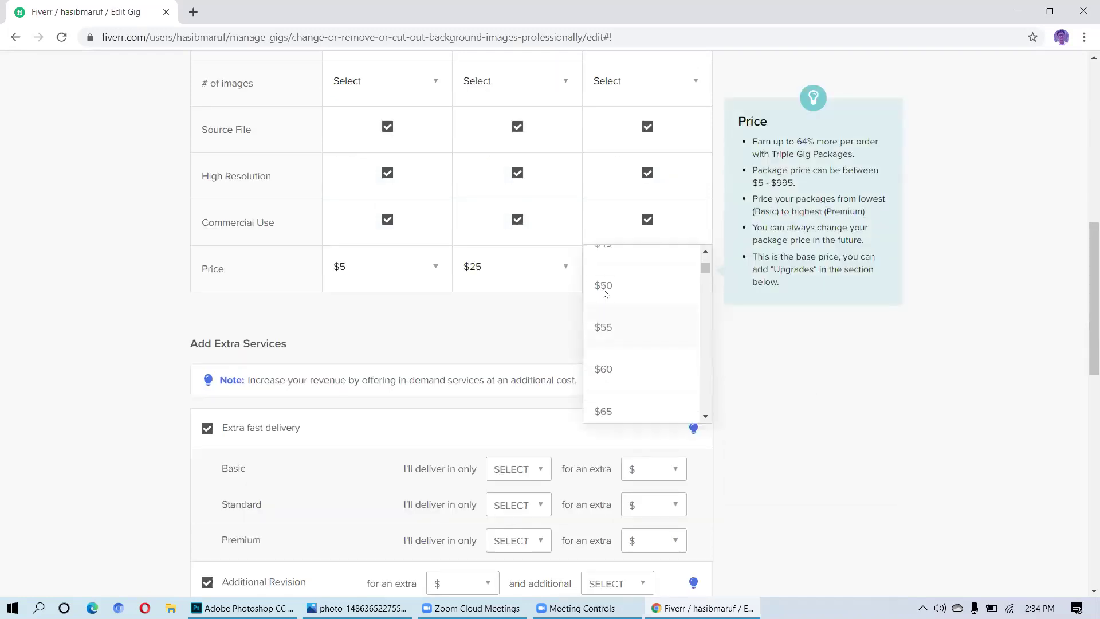
{"action": "left_click", "coordinate": [605, 289]}
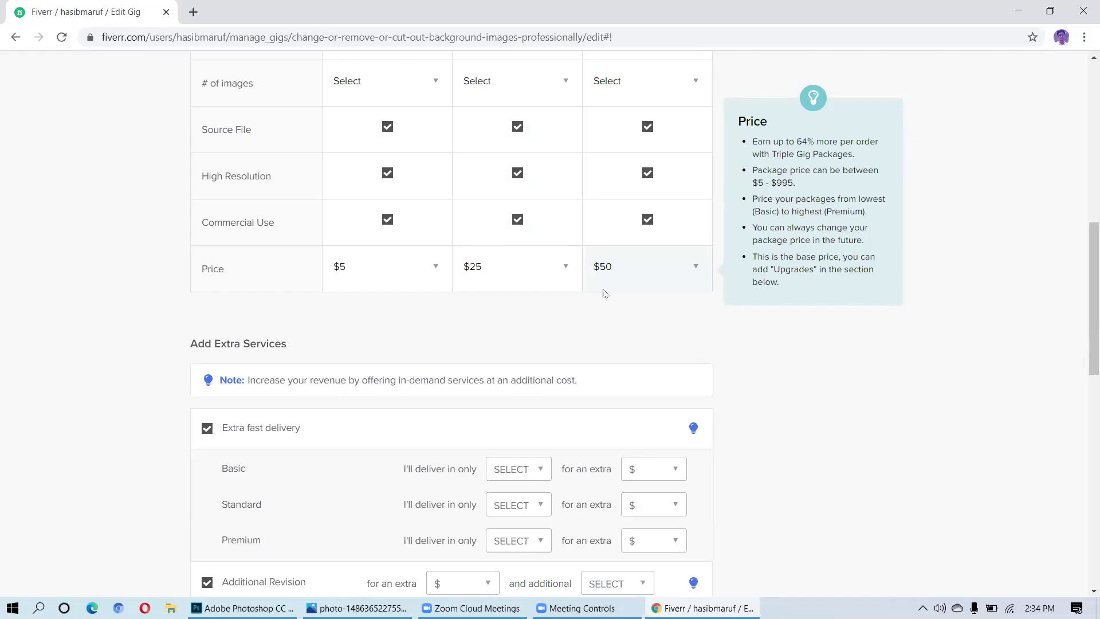
- Review the names, descriptions, delivery times, revisions, included features and prices of the three packages
{"action": "scroll", "coordinate": [604, 293], "scroll_direction": "up", "scroll_amount": 3}
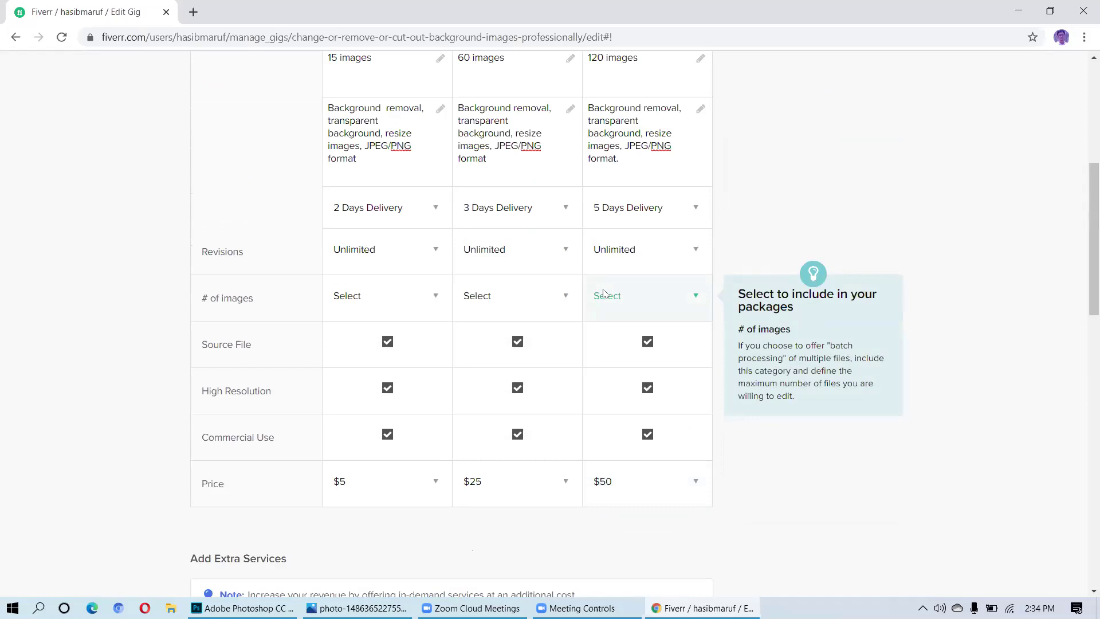
{"action": "scroll", "coordinate": [604, 293], "scroll_direction": "up", "scroll_amount": 2}
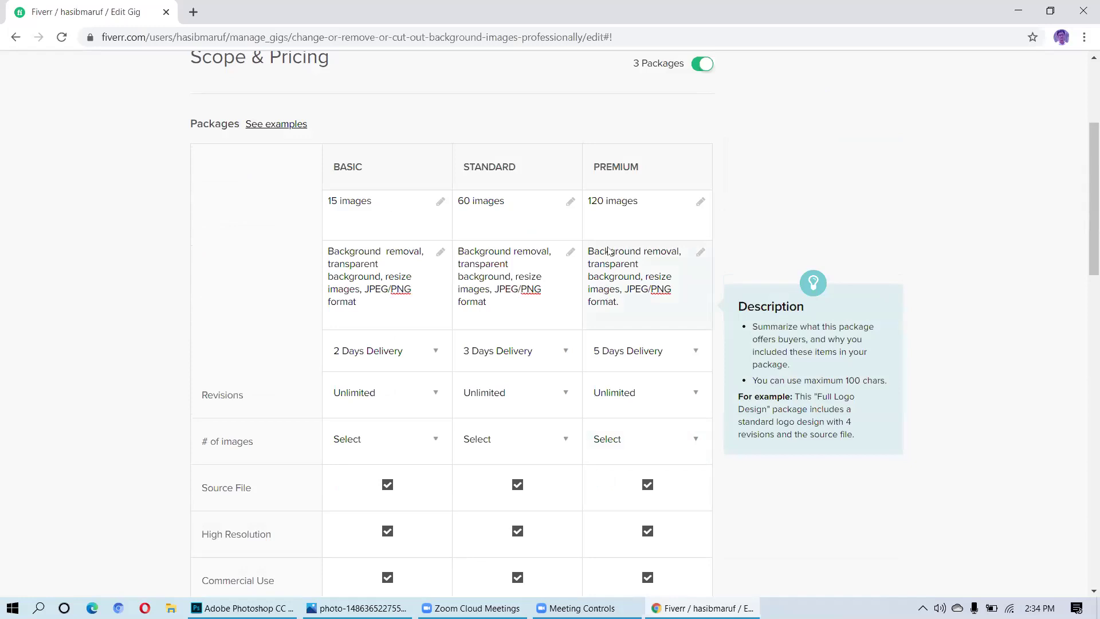
{"action": "scroll", "coordinate": [608, 251], "scroll_direction": "down", "scroll_amount": 2}
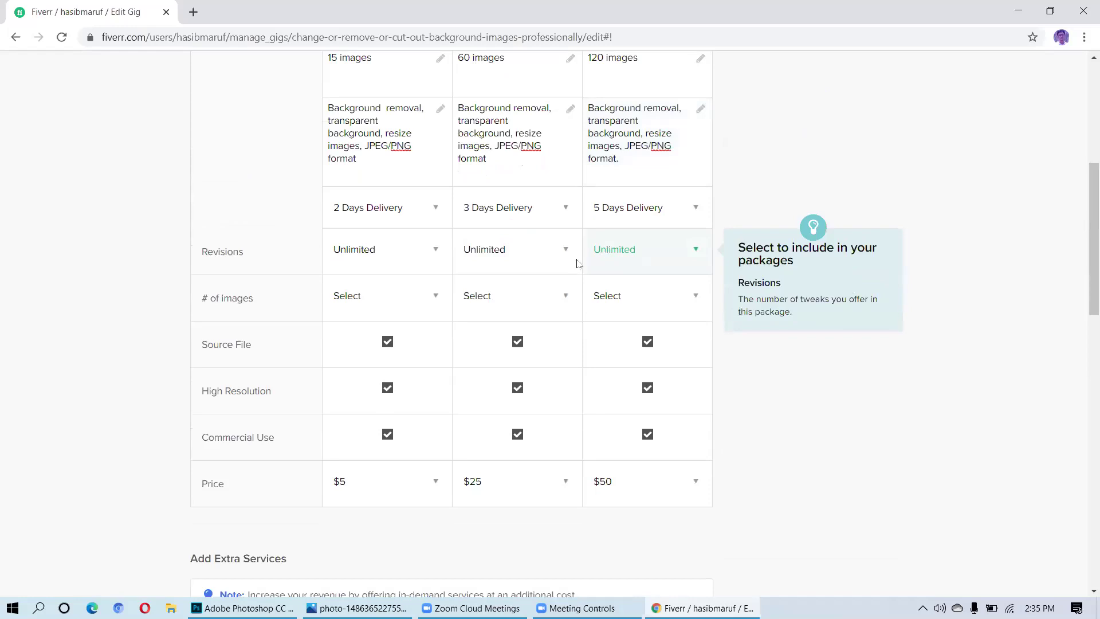
{"action": "scroll", "coordinate": [577, 263], "scroll_direction": "up", "scroll_amount": 2}
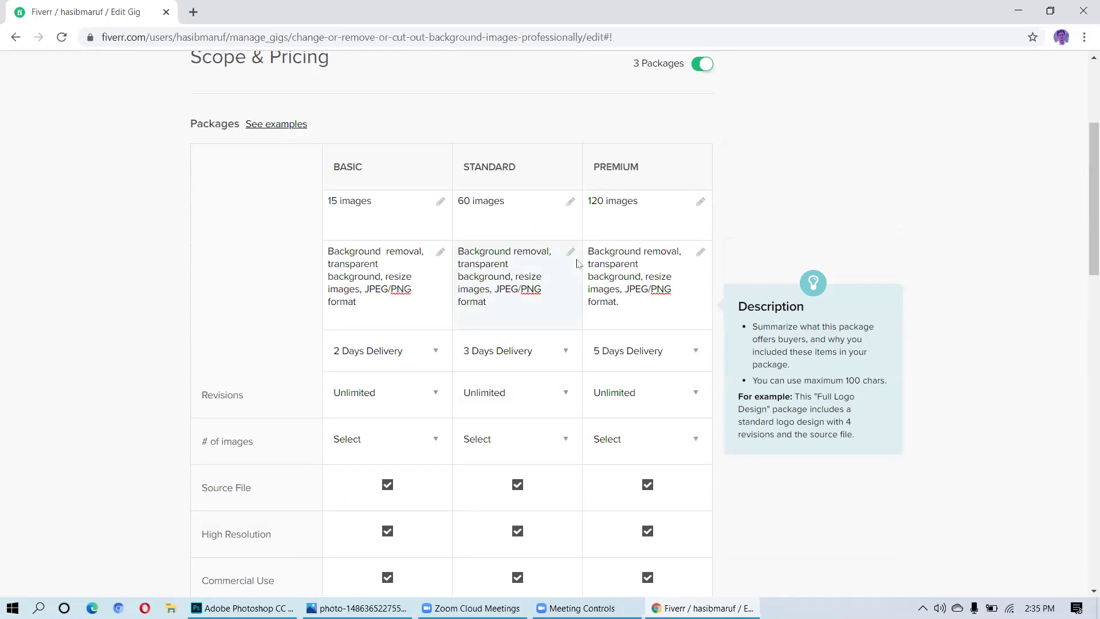
{"action": "scroll", "coordinate": [577, 263], "scroll_direction": "down", "scroll_amount": 1}
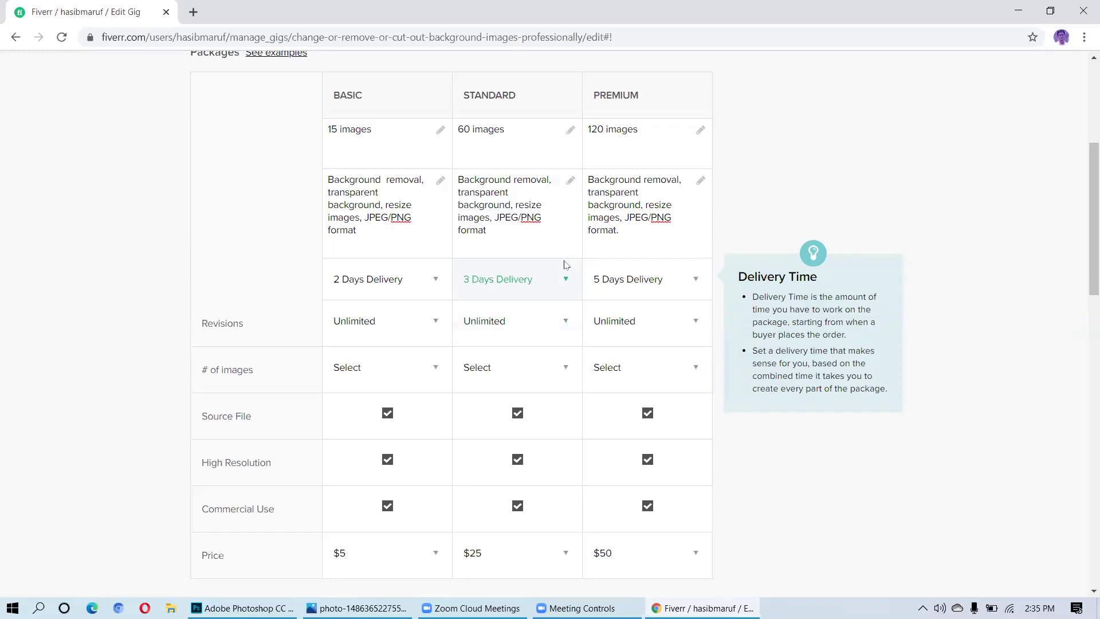
{"action": "scroll", "coordinate": [565, 265], "scroll_direction": "down", "scroll_amount": 3}
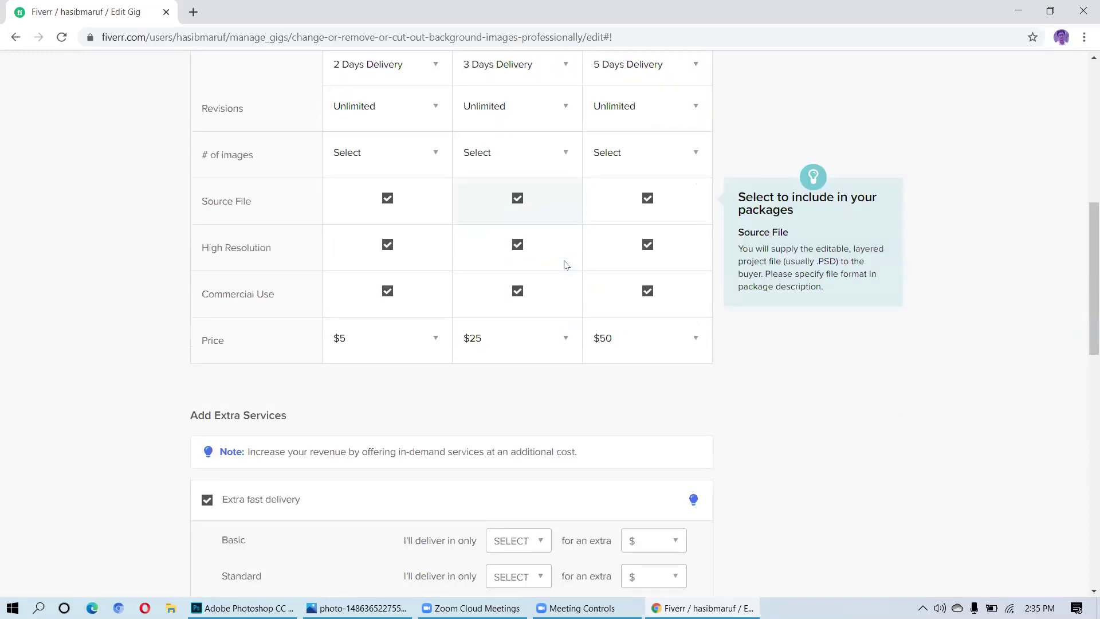
{"action": "scroll", "coordinate": [565, 264], "scroll_direction": "up", "scroll_amount": 4}
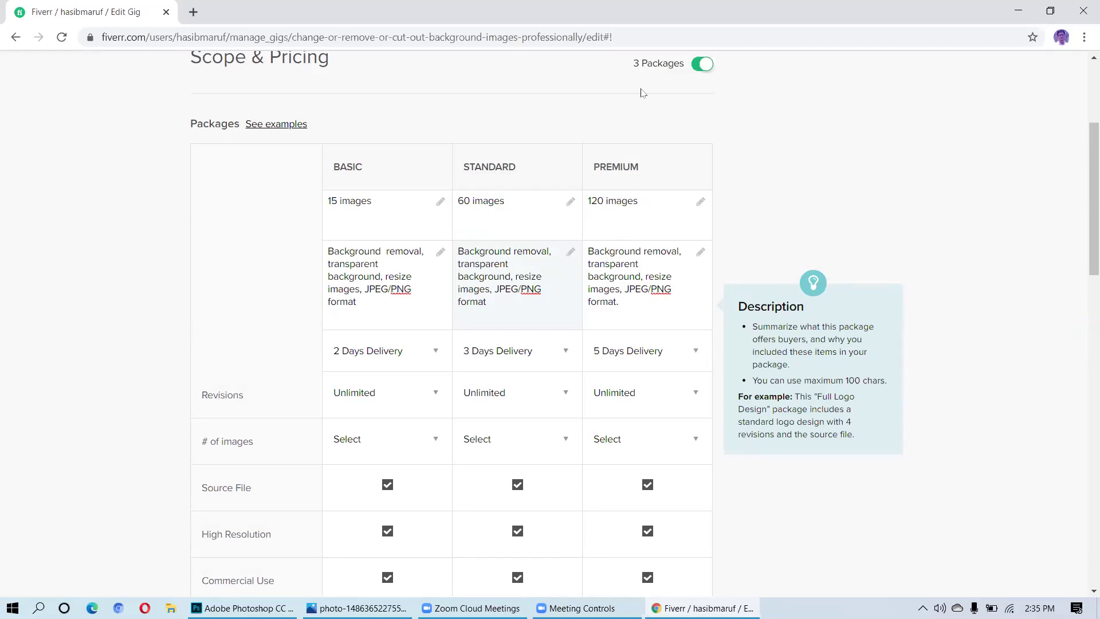
{"action": "left_click", "coordinate": [622, 220]}
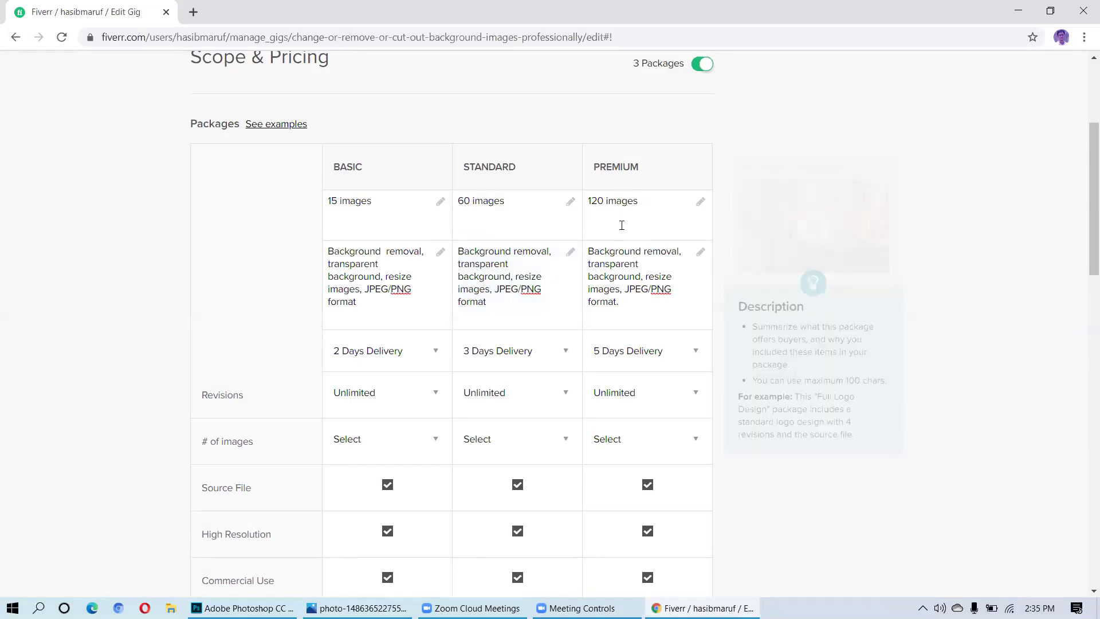
{"action": "scroll", "coordinate": [623, 169], "scroll_direction": "down", "scroll_amount": 1}
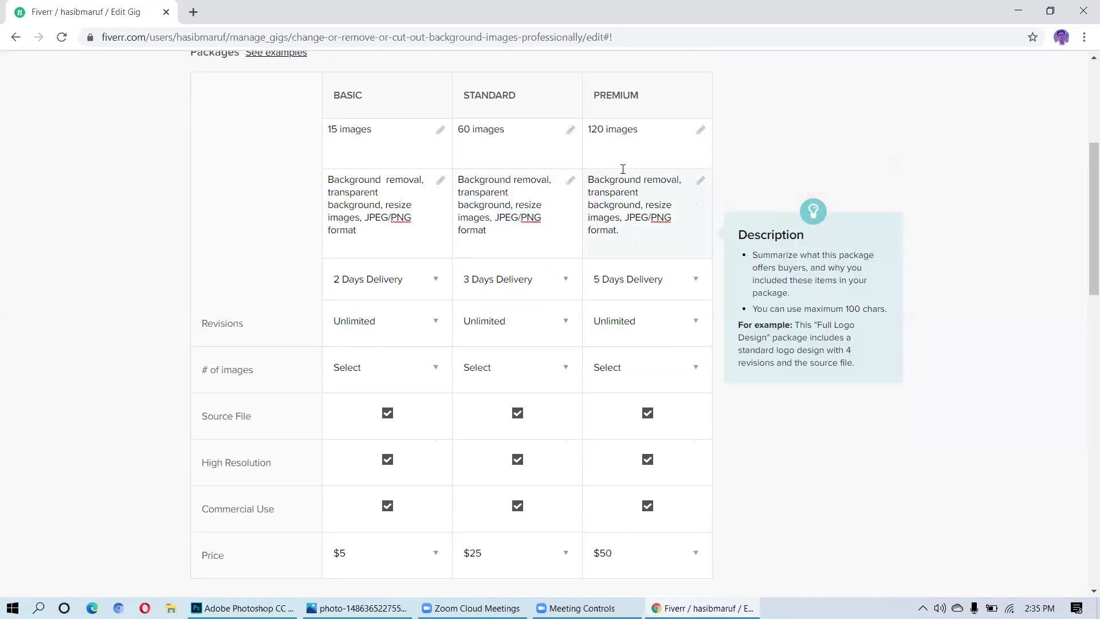
- Set the number of revisions to 3 for the Basic package and 5 for the Standard package
{"action": "mouse_move", "coordinate": [437, 325]}
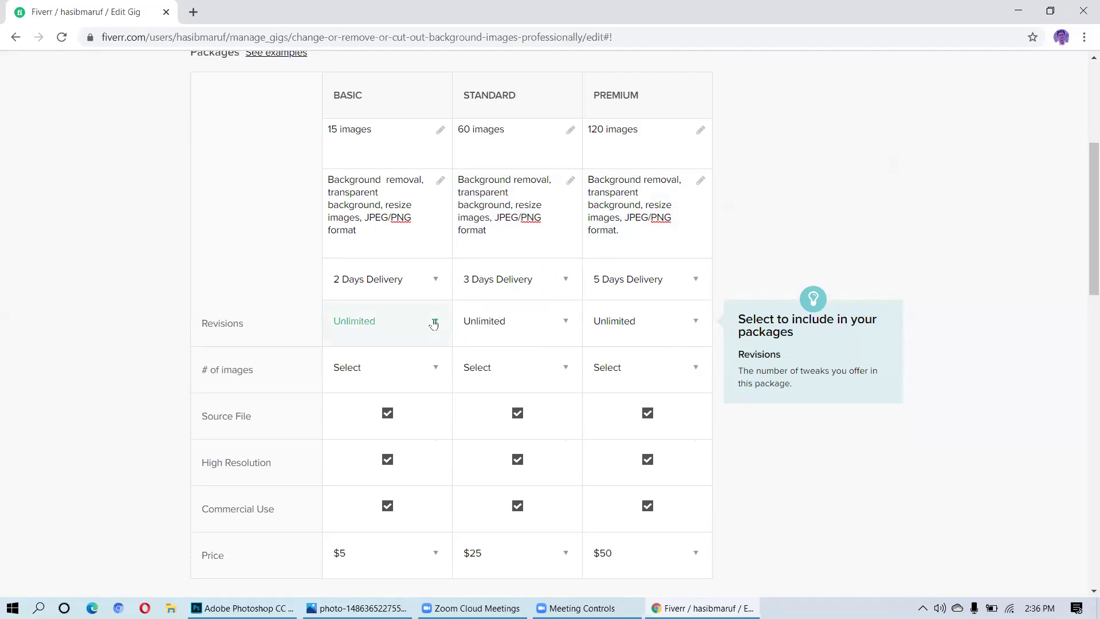
{"action": "left_click", "coordinate": [404, 367]}
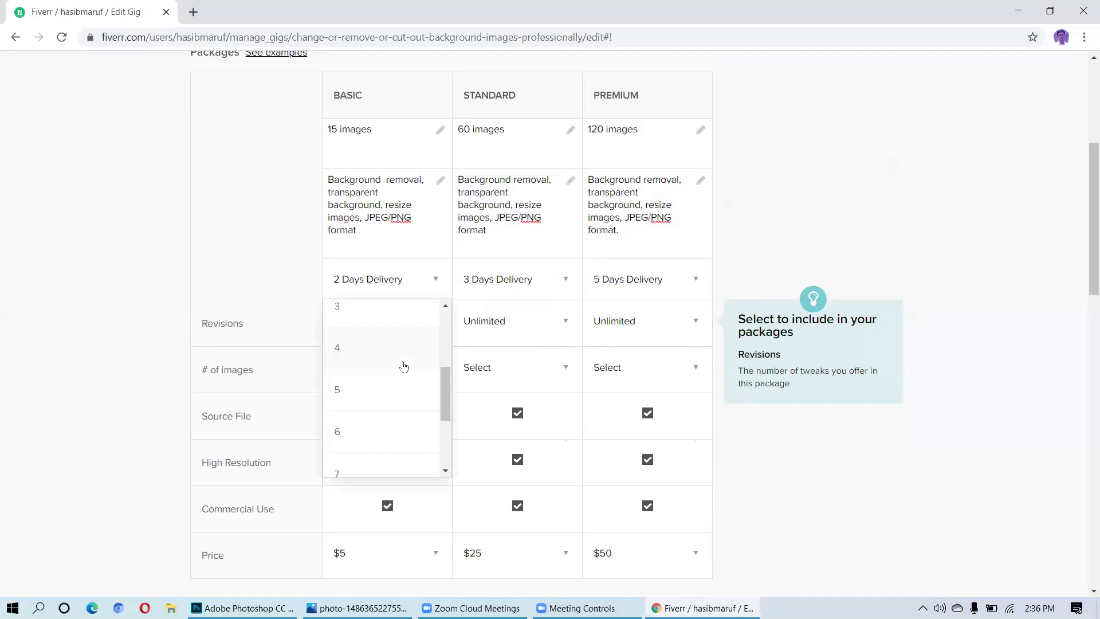
{"action": "scroll", "coordinate": [402, 368], "scroll_direction": "up", "scroll_amount": 3}
{"action": "scroll", "coordinate": [400, 368], "scroll_direction": "down", "scroll_amount": 1}
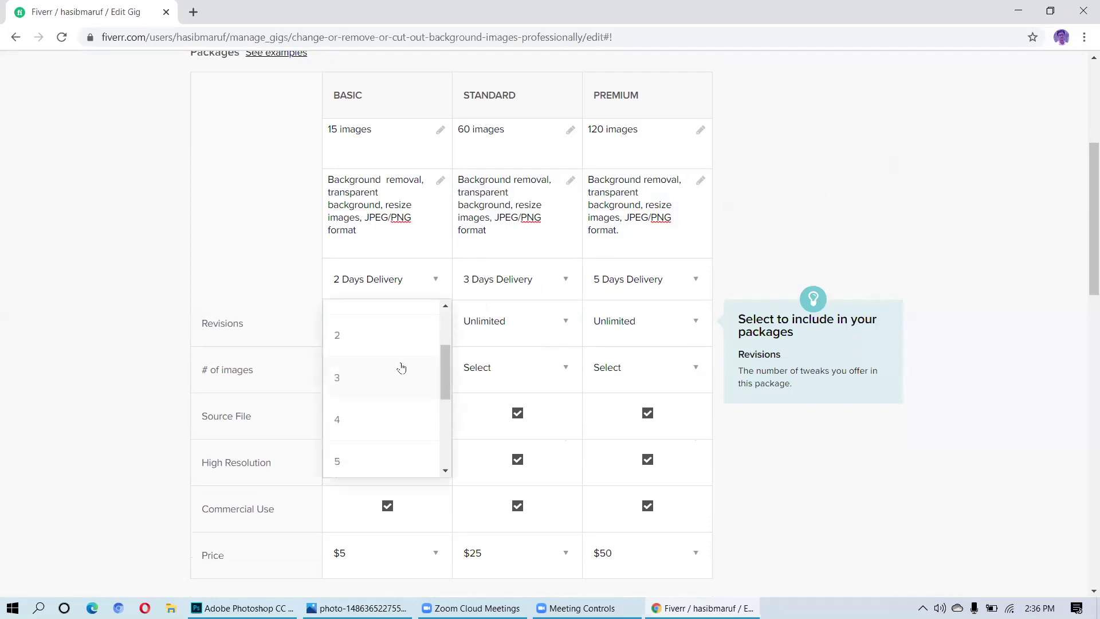
{"action": "left_click", "coordinate": [567, 321]}
{"action": "left_click", "coordinate": [566, 321]}
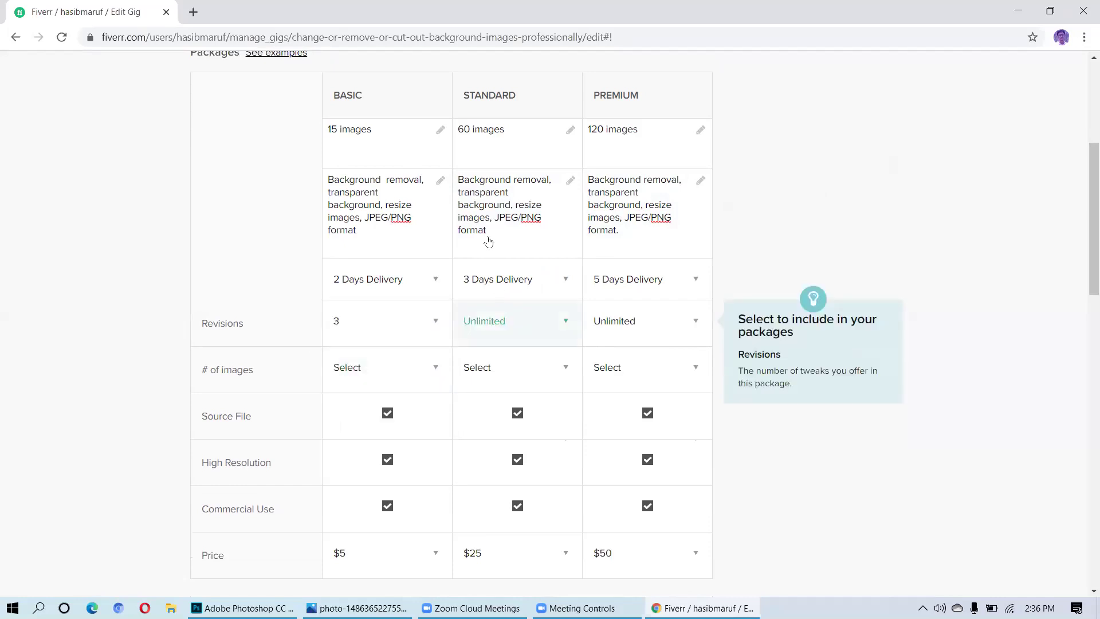
{"action": "scroll", "coordinate": [489, 253], "scroll_direction": "down", "scroll_amount": 3}
{"action": "scroll", "coordinate": [490, 257], "scroll_direction": "up", "scroll_amount": 2}
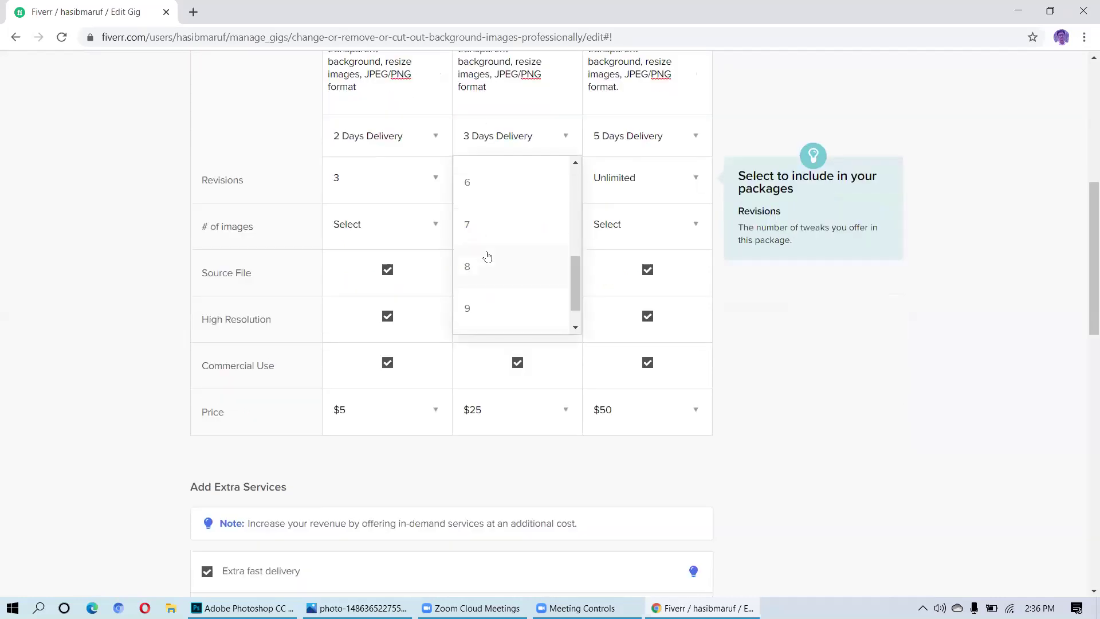
{"action": "scroll", "coordinate": [491, 259], "scroll_direction": "up", "scroll_amount": 2}
{"action": "left_click", "coordinate": [491, 259]}
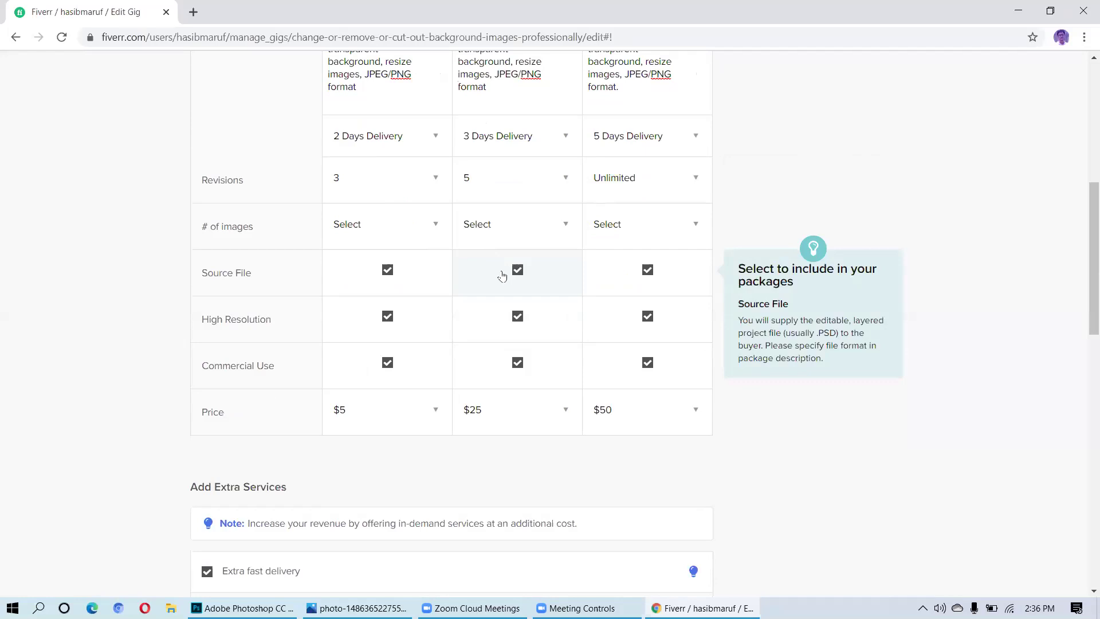
- Compare the revisions, features and prices across the packages and look over the extra services section
{"action": "scroll", "coordinate": [406, 269], "scroll_direction": "down", "scroll_amount": 1}
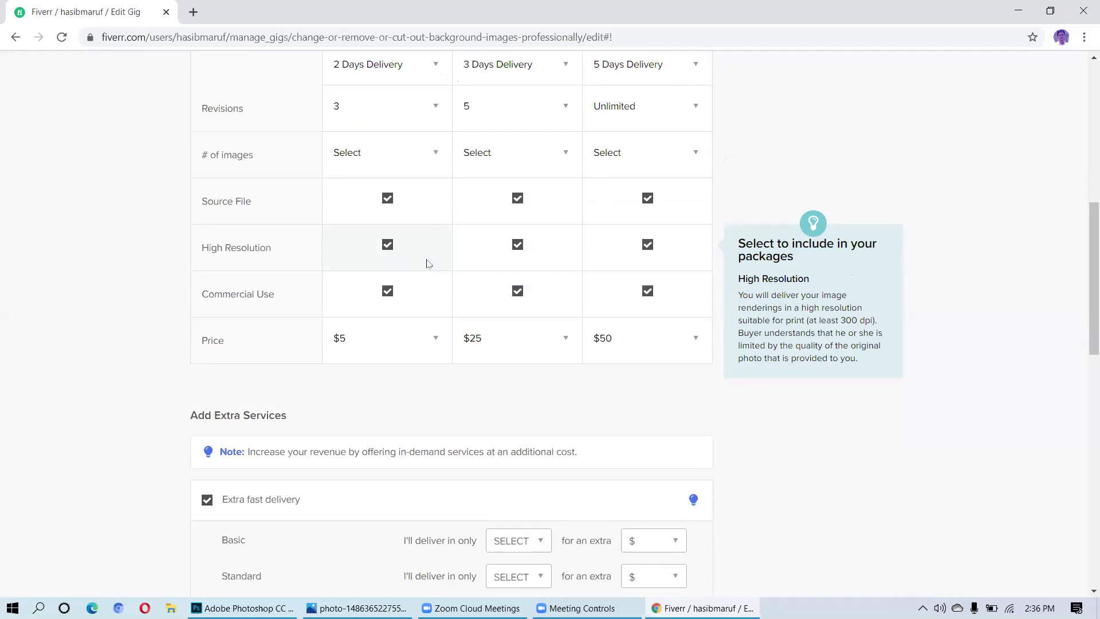
{"action": "scroll", "coordinate": [426, 264], "scroll_direction": "down", "scroll_amount": 2}
{"action": "scroll", "coordinate": [426, 263], "scroll_direction": "up", "scroll_amount": 6}
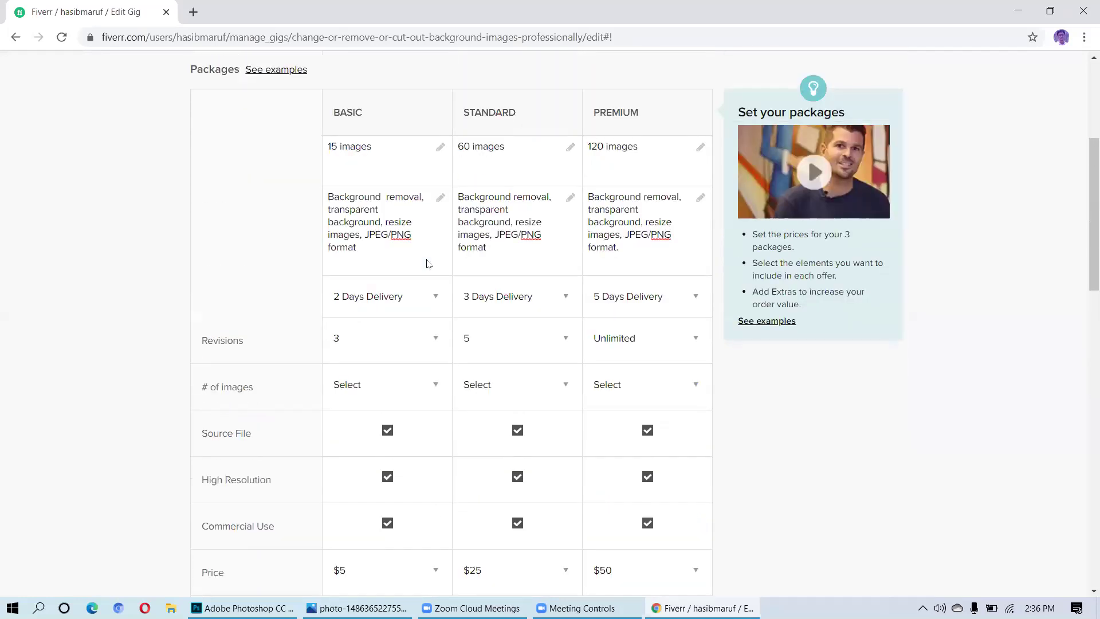
{"action": "scroll", "coordinate": [426, 264], "scroll_direction": "up", "scroll_amount": 2}
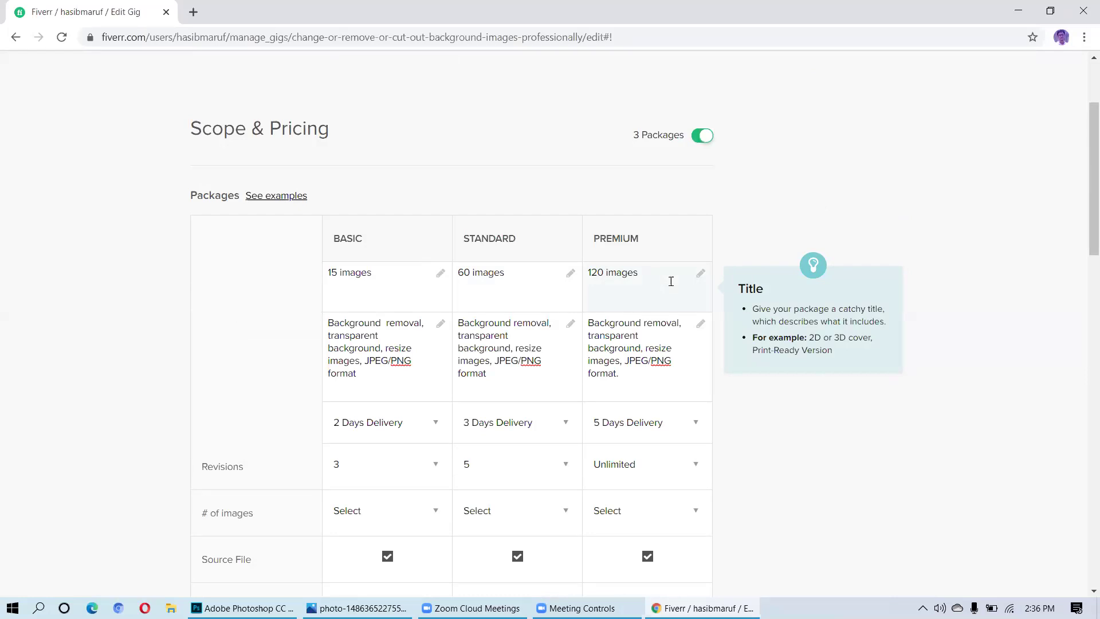
{"action": "scroll", "coordinate": [671, 281], "scroll_direction": "down", "scroll_amount": 1}
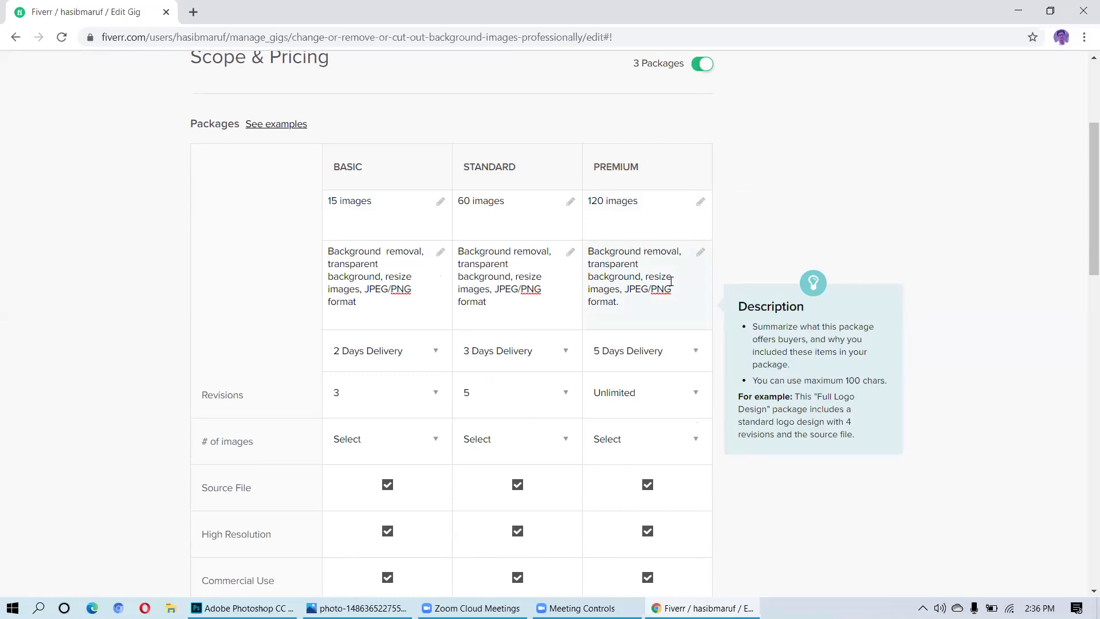
{"action": "scroll", "coordinate": [671, 280], "scroll_direction": "down", "scroll_amount": 8}
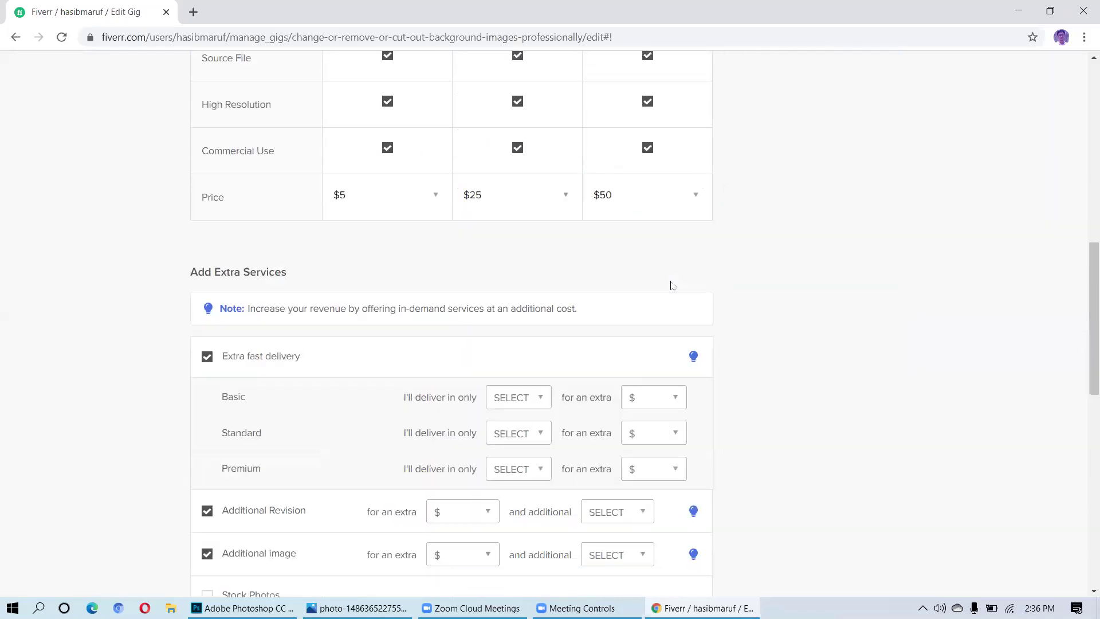
{"action": "scroll", "coordinate": [672, 285], "scroll_direction": "up", "scroll_amount": 1}
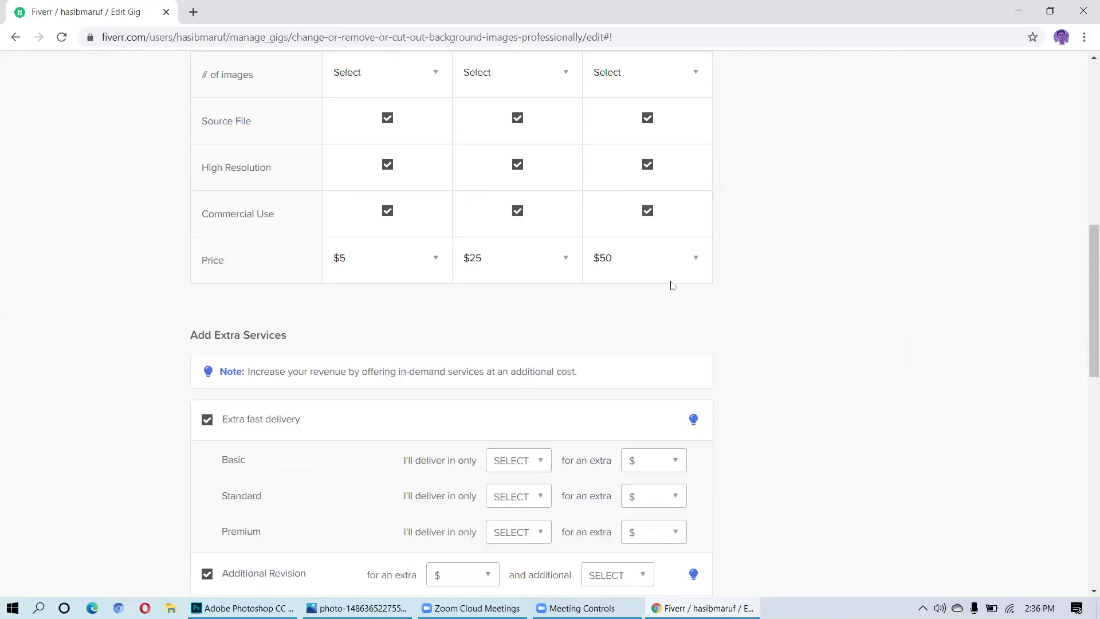
{"action": "scroll", "coordinate": [670, 286], "scroll_direction": "up", "scroll_amount": 5}
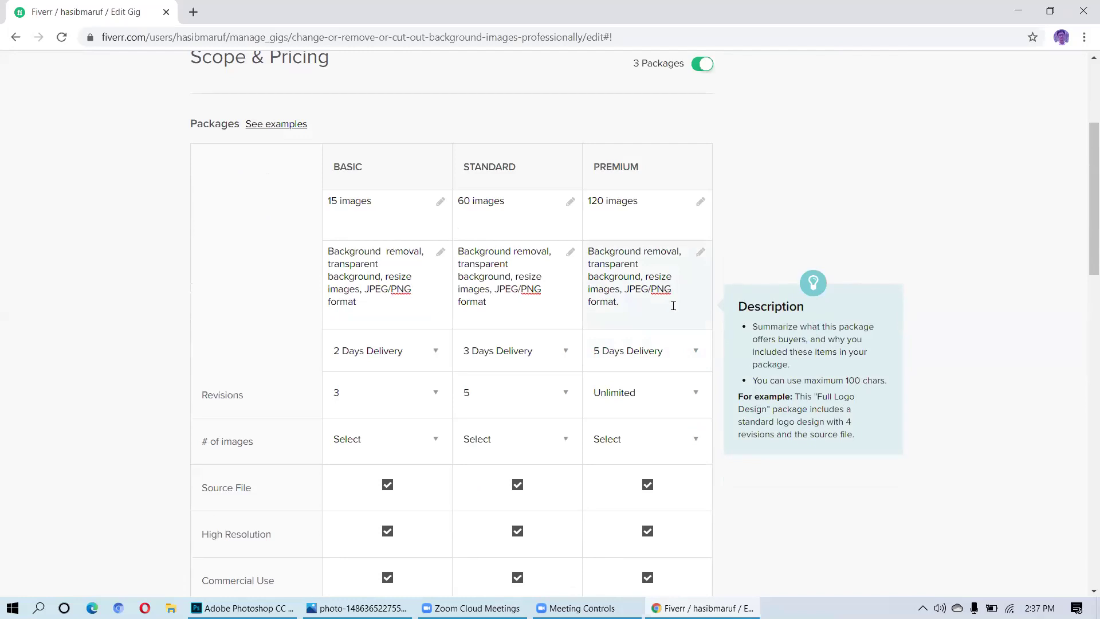
- Exclude Source File from the Basic and Standard packages and Commercial Use from the Basic package
{"action": "scroll", "coordinate": [673, 305], "scroll_direction": "down", "scroll_amount": 1}
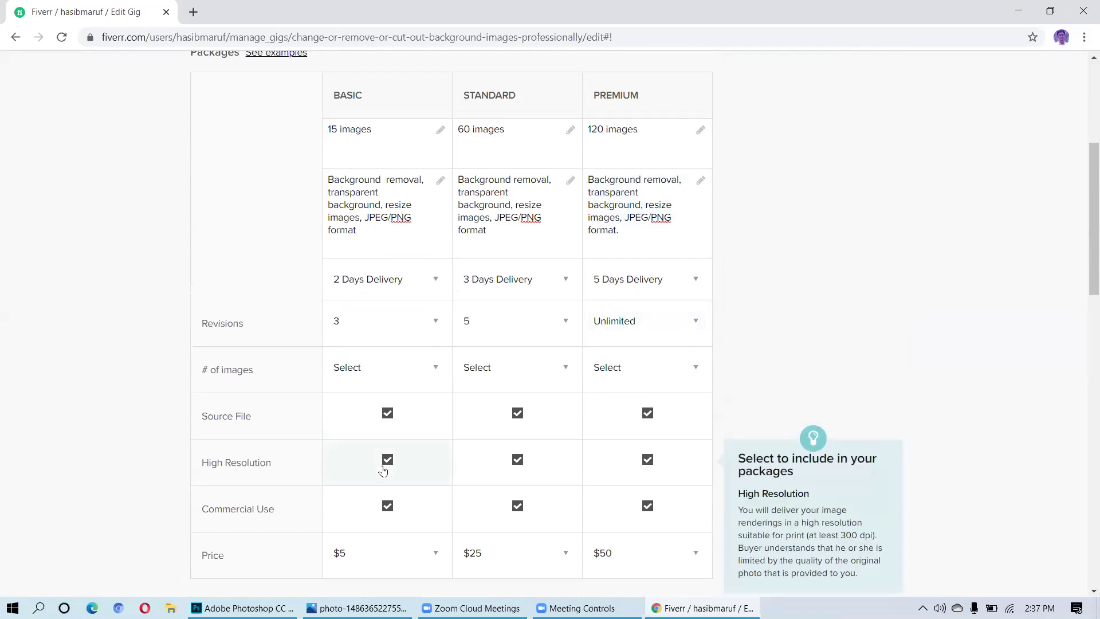
{"action": "left_click", "coordinate": [393, 416]}
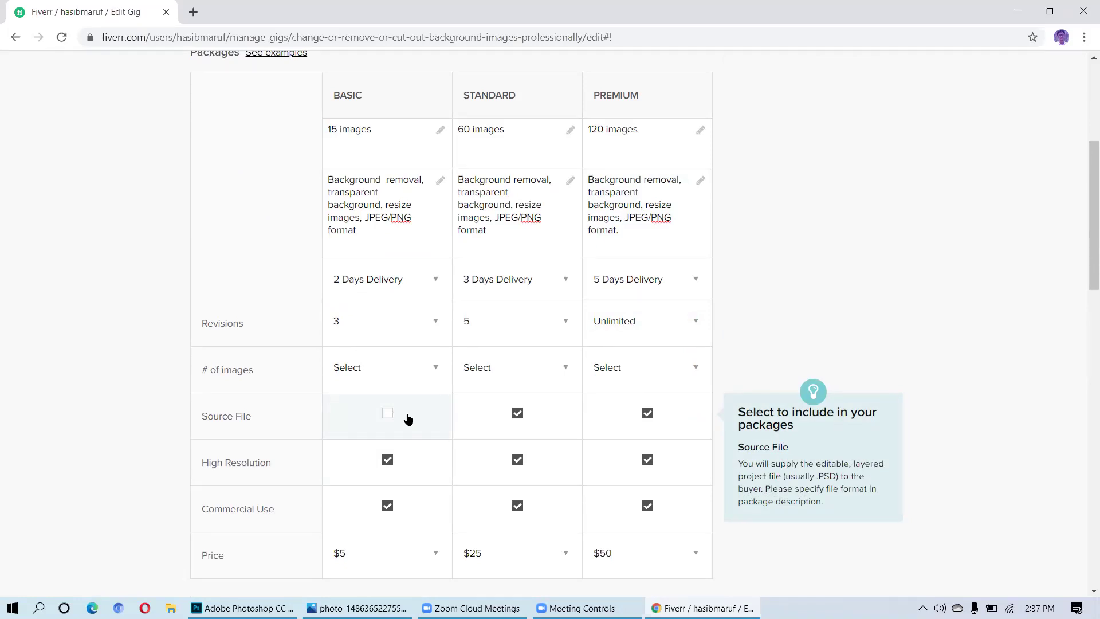
{"action": "left_click", "coordinate": [392, 507]}
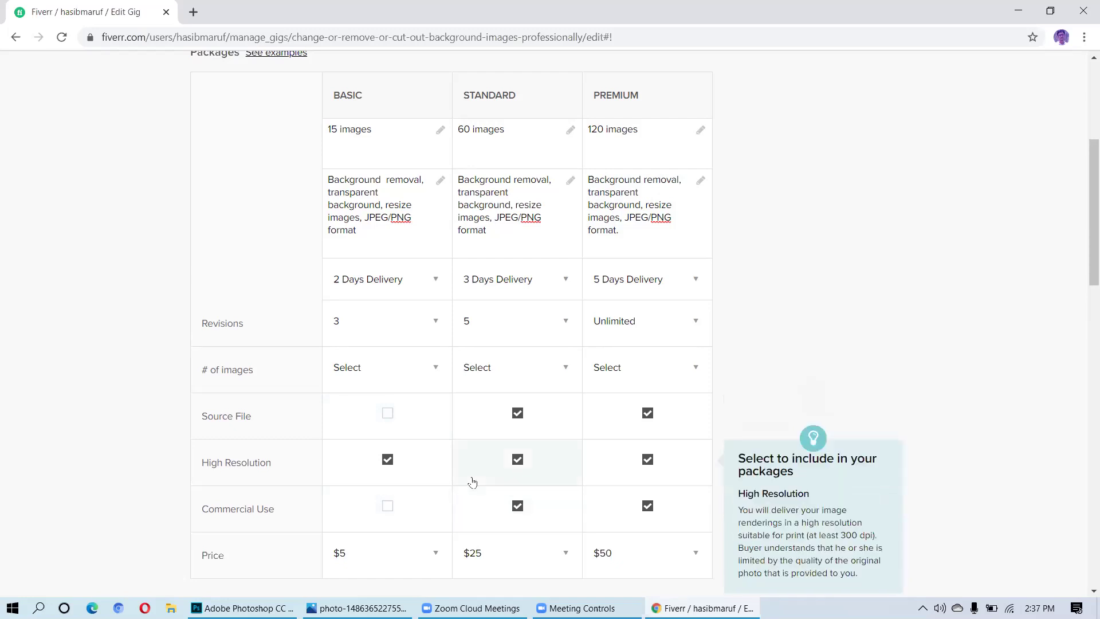
{"action": "left_click", "coordinate": [517, 413]}
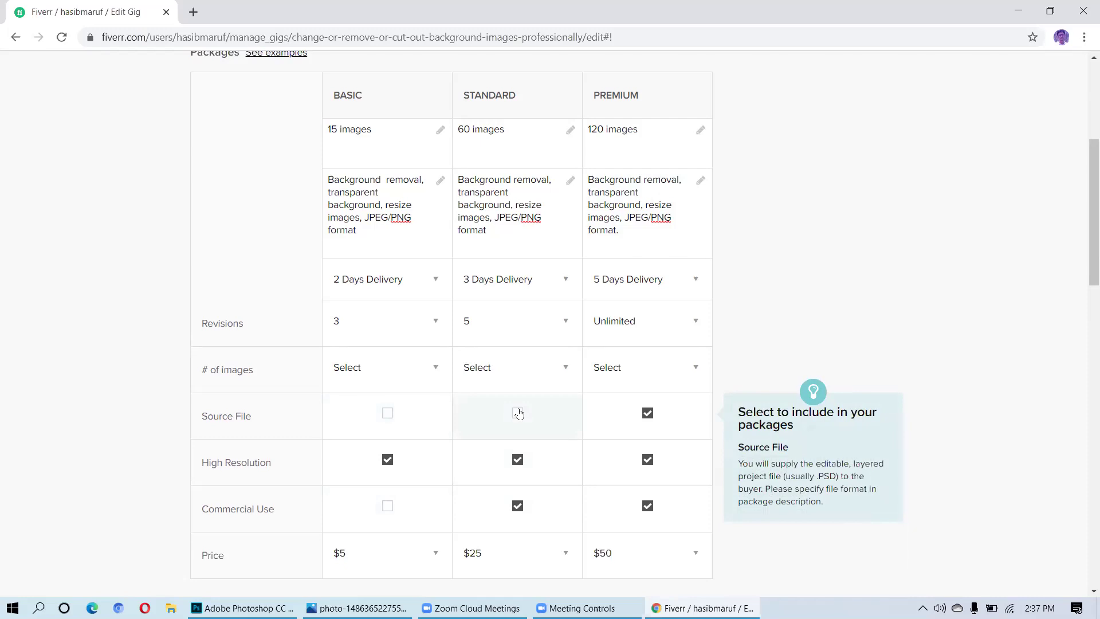
{"action": "scroll", "coordinate": [522, 412], "scroll_direction": "down", "scroll_amount": 5}
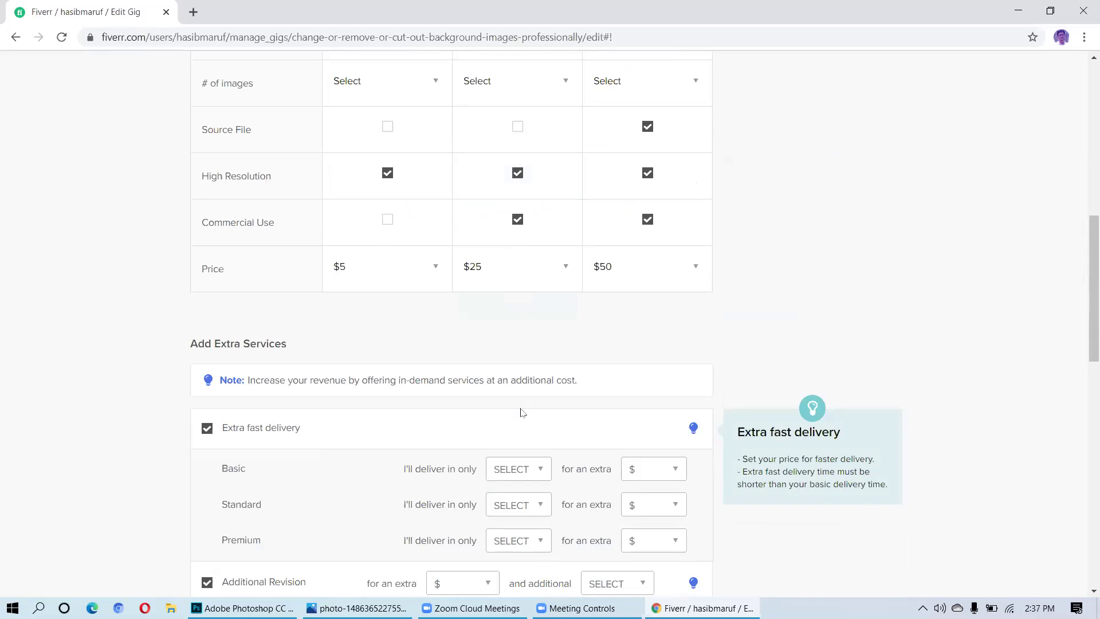
{"action": "scroll", "coordinate": [521, 412], "scroll_direction": "down", "scroll_amount": 1}
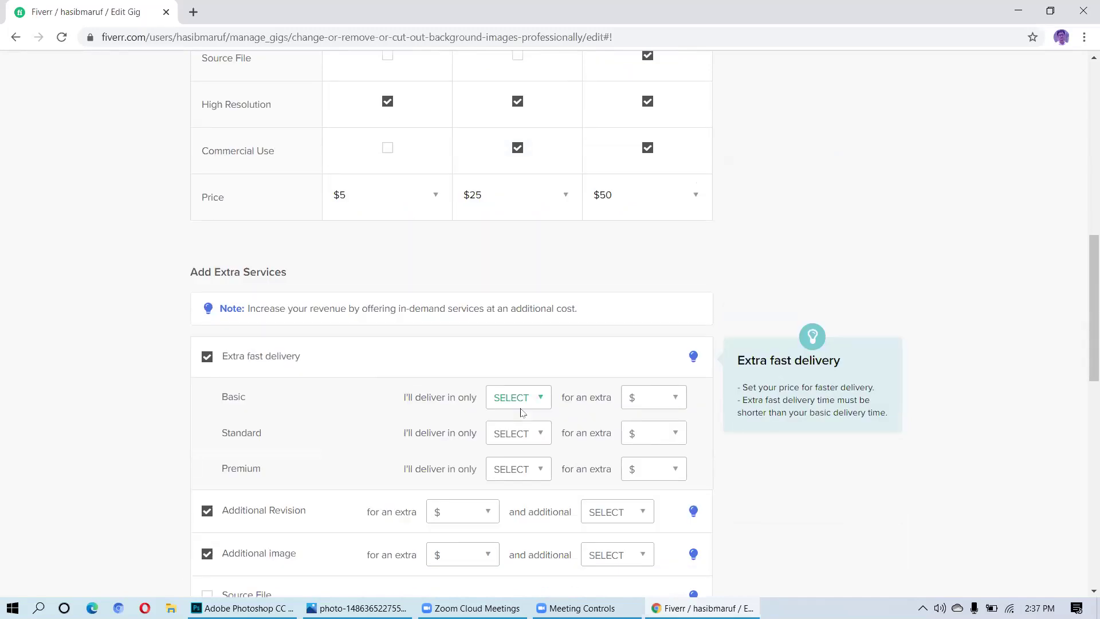
{"action": "scroll", "coordinate": [521, 412], "scroll_direction": "up", "scroll_amount": 5}
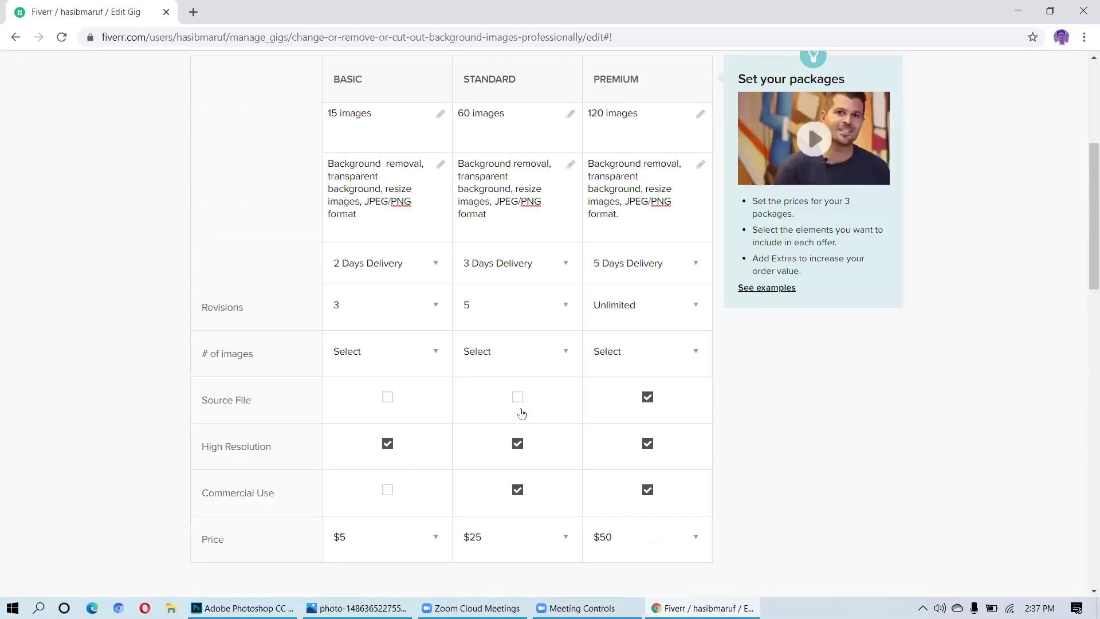
- Set the delivery time to 1 day for the Basic package, 2 days for Standard and 4 days for Premium
{"action": "scroll", "coordinate": [521, 413], "scroll_direction": "up", "scroll_amount": 1}
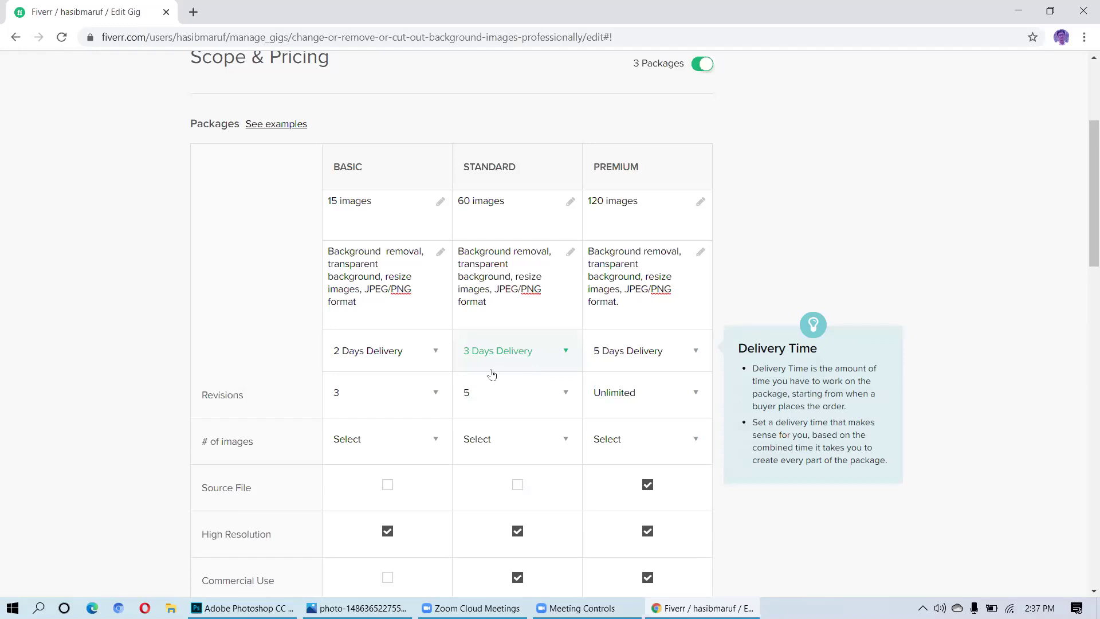
{"action": "left_click", "coordinate": [435, 352]}
{"action": "left_click", "coordinate": [422, 351]}
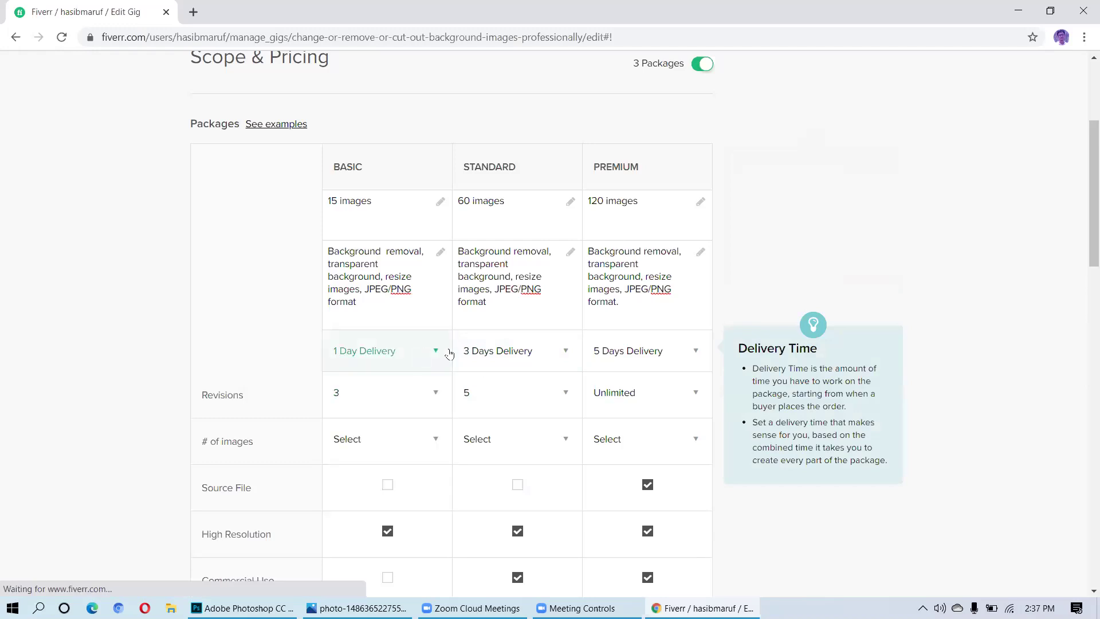
{"action": "left_click", "coordinate": [563, 354]}
{"action": "left_click", "coordinate": [519, 393]}
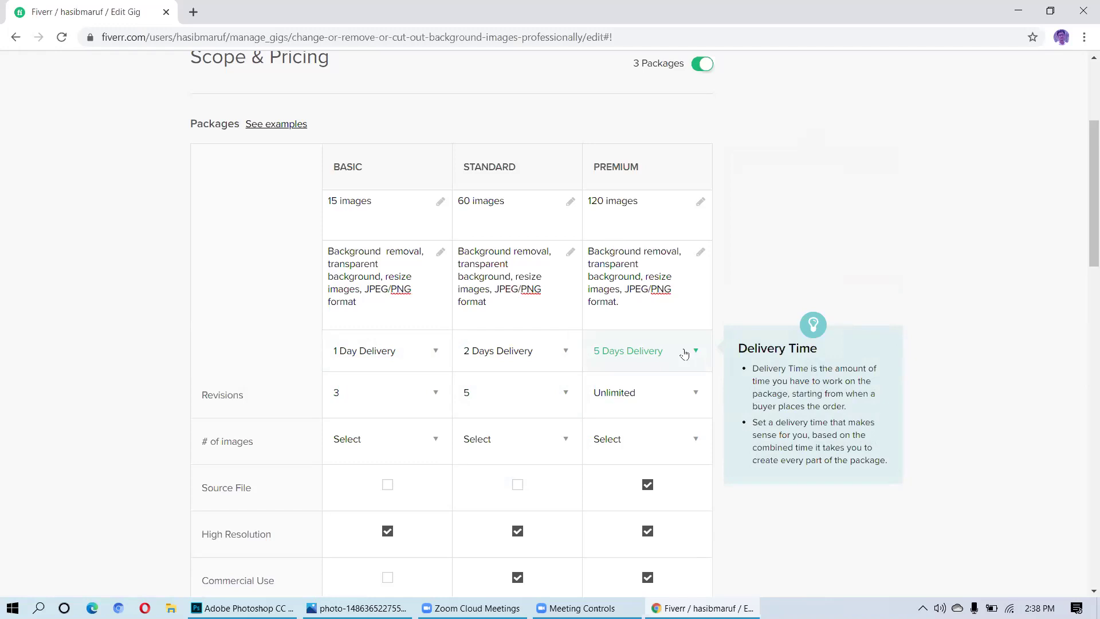
{"action": "left_click", "coordinate": [686, 353]}
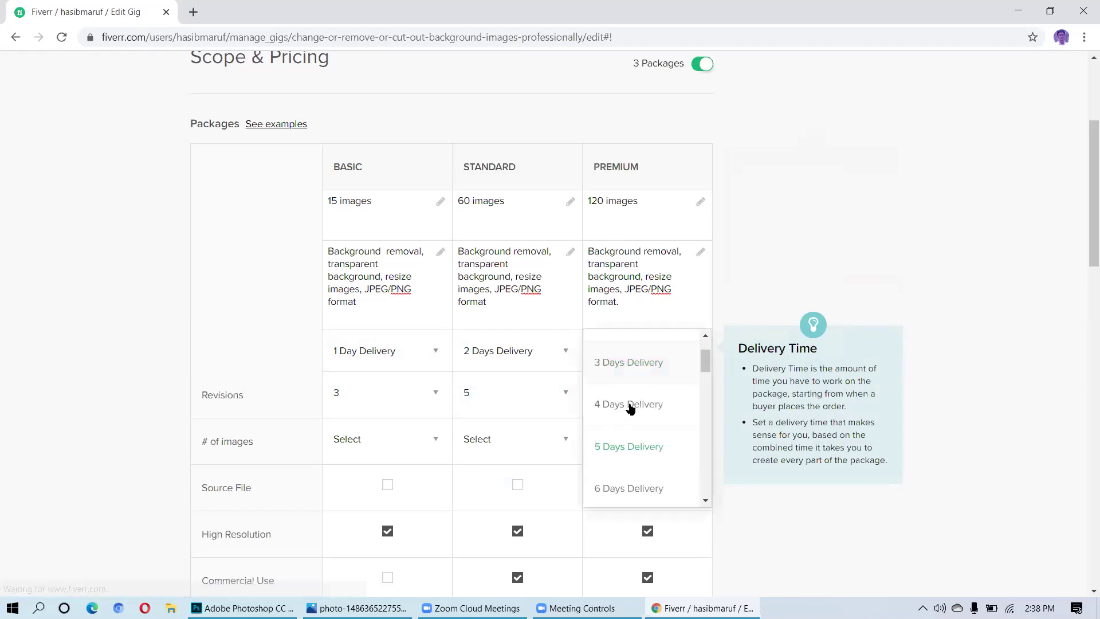
{"action": "left_click", "coordinate": [630, 405]}
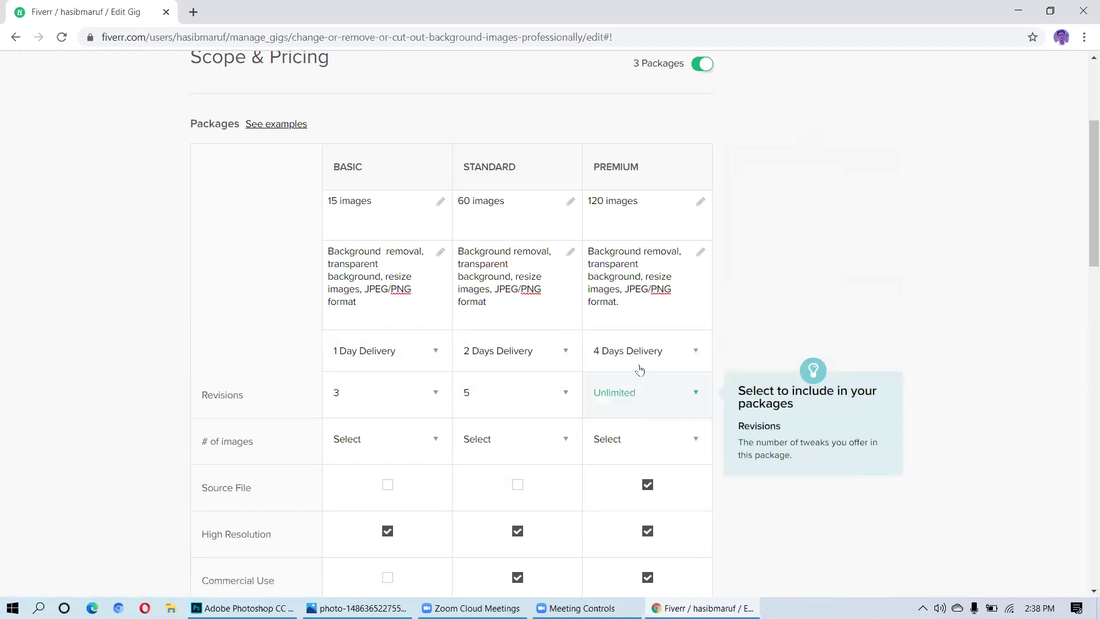
- Offer extra fast delivery of the Standard package in 1 day for an extra $10
{"action": "scroll", "coordinate": [659, 364], "scroll_direction": "down", "scroll_amount": 1}
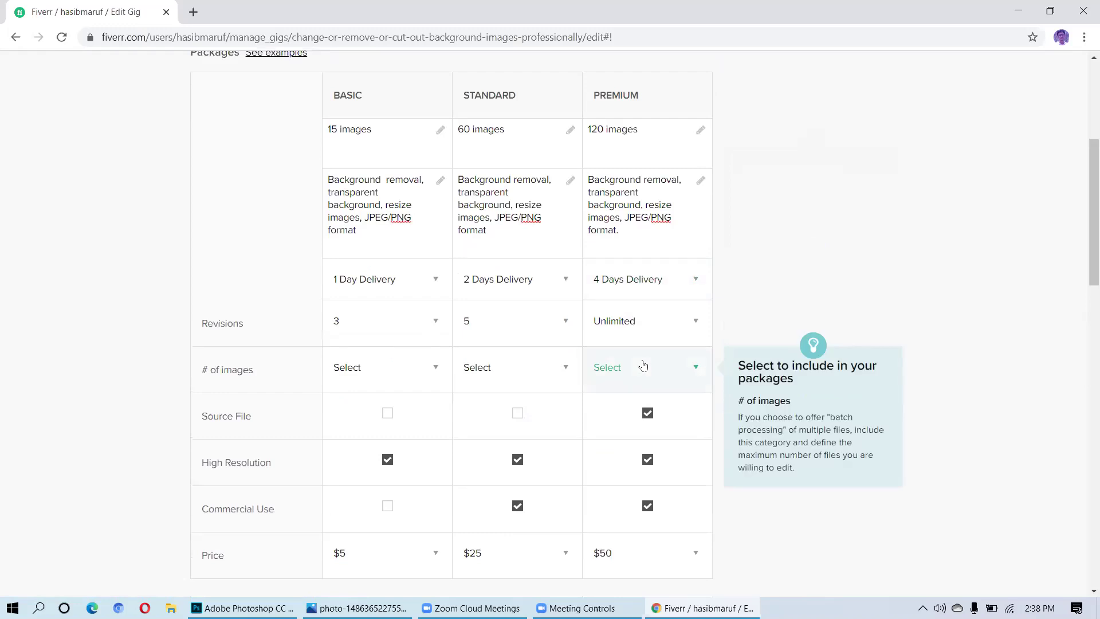
{"action": "scroll", "coordinate": [642, 366], "scroll_direction": "down", "scroll_amount": 6}
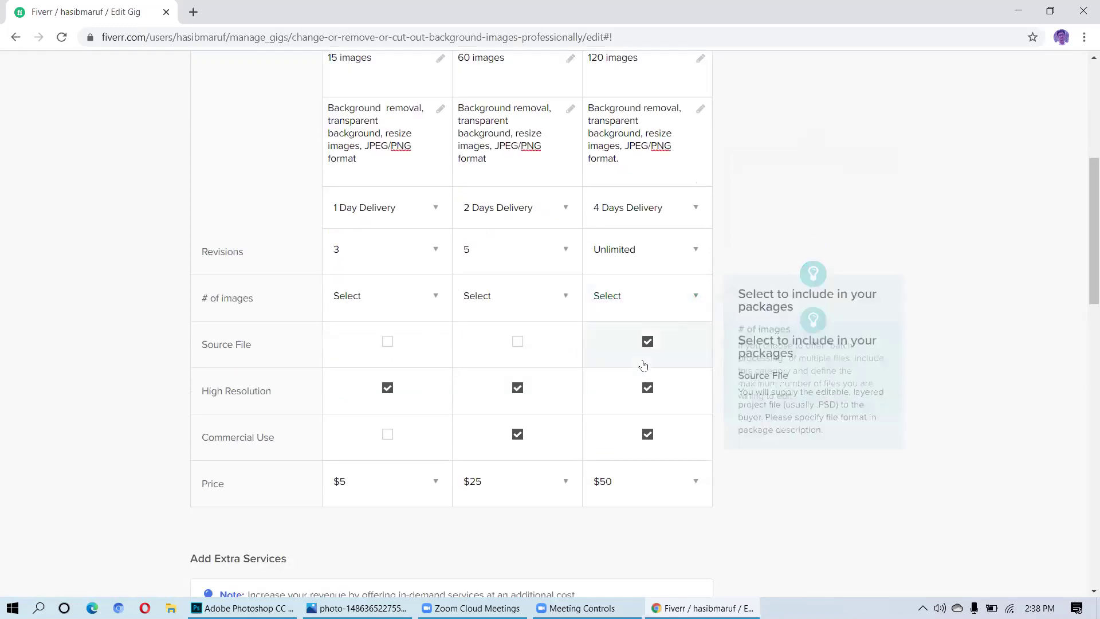
{"action": "scroll", "coordinate": [643, 364], "scroll_direction": "down", "scroll_amount": 1}
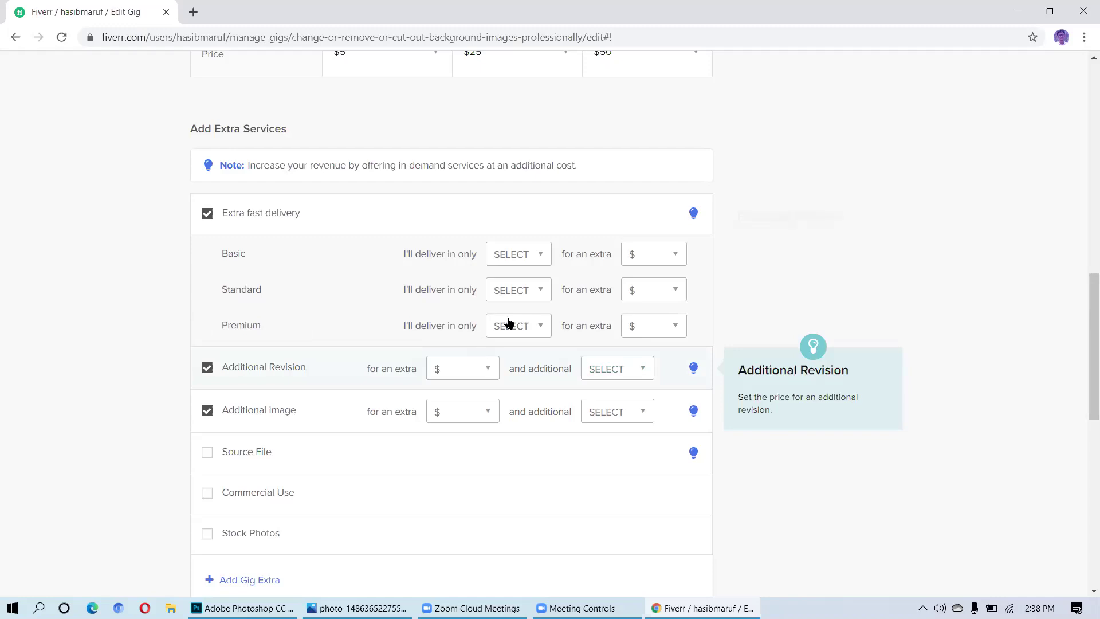
{"action": "left_click", "coordinate": [542, 292]}
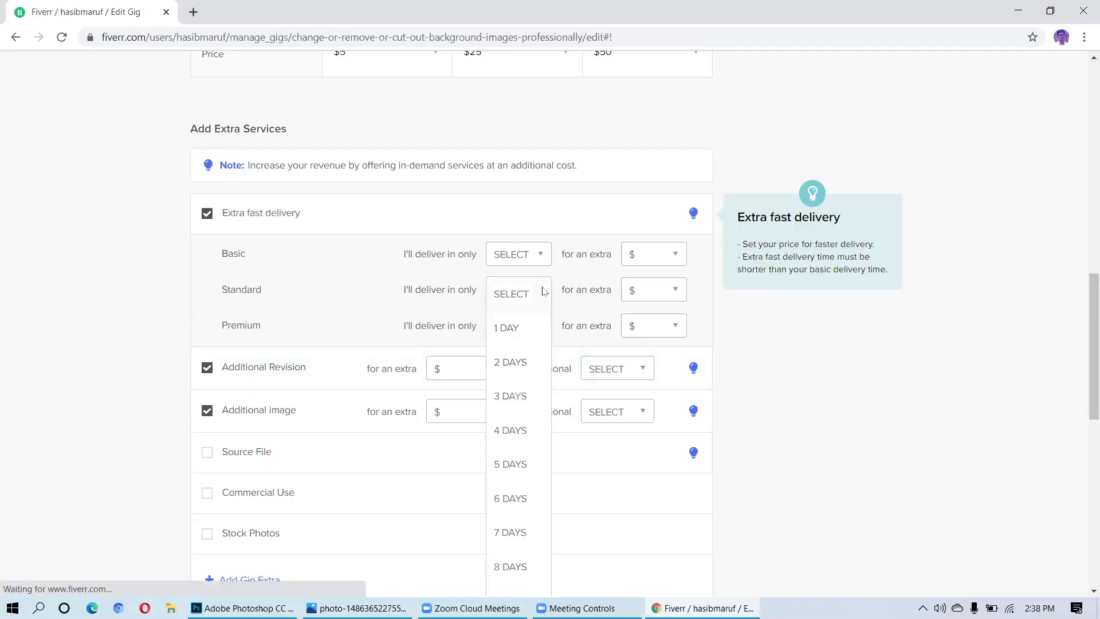
{"action": "left_click", "coordinate": [515, 328]}
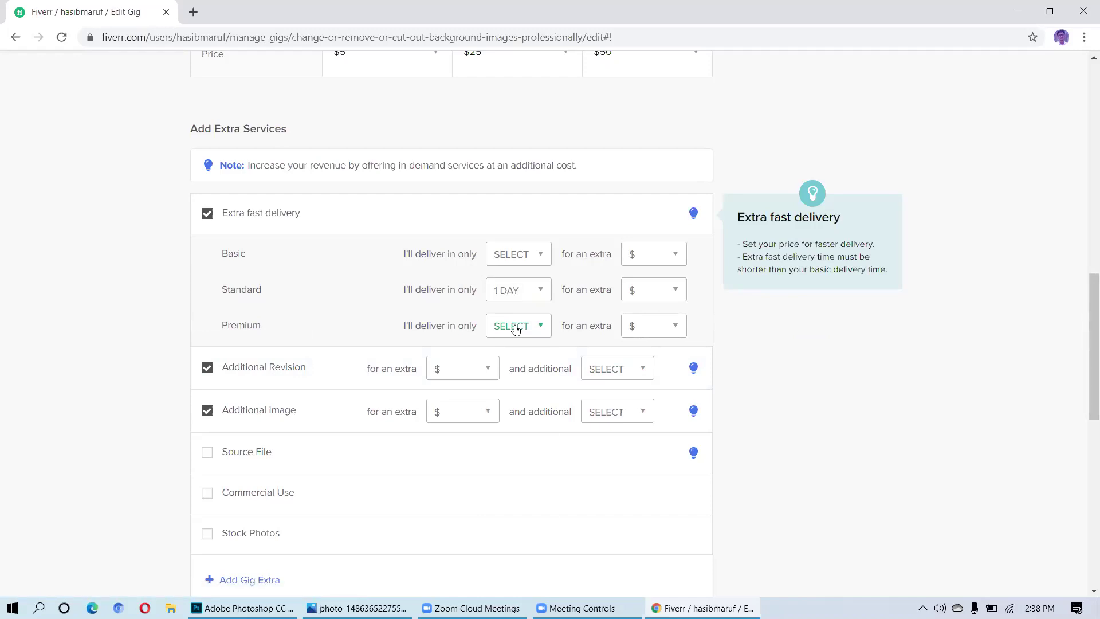
{"action": "left_click", "coordinate": [675, 292]}
{"action": "left_click", "coordinate": [638, 396]}
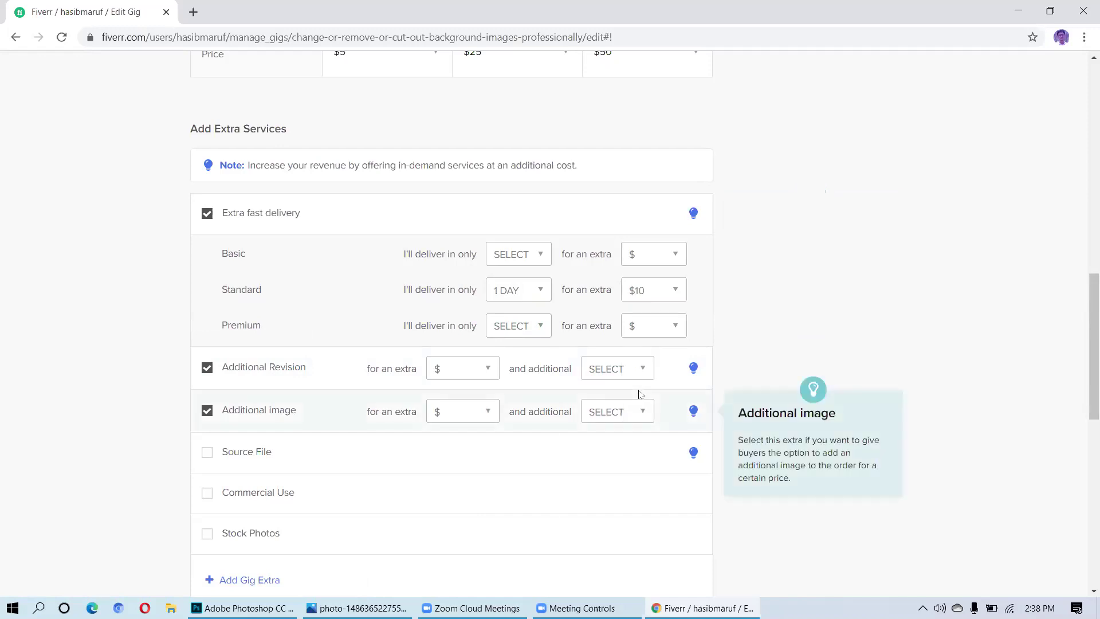
- Offer extra fast delivery of the Premium package in 3 days for an extra $15
{"action": "left_click", "coordinate": [543, 326]}
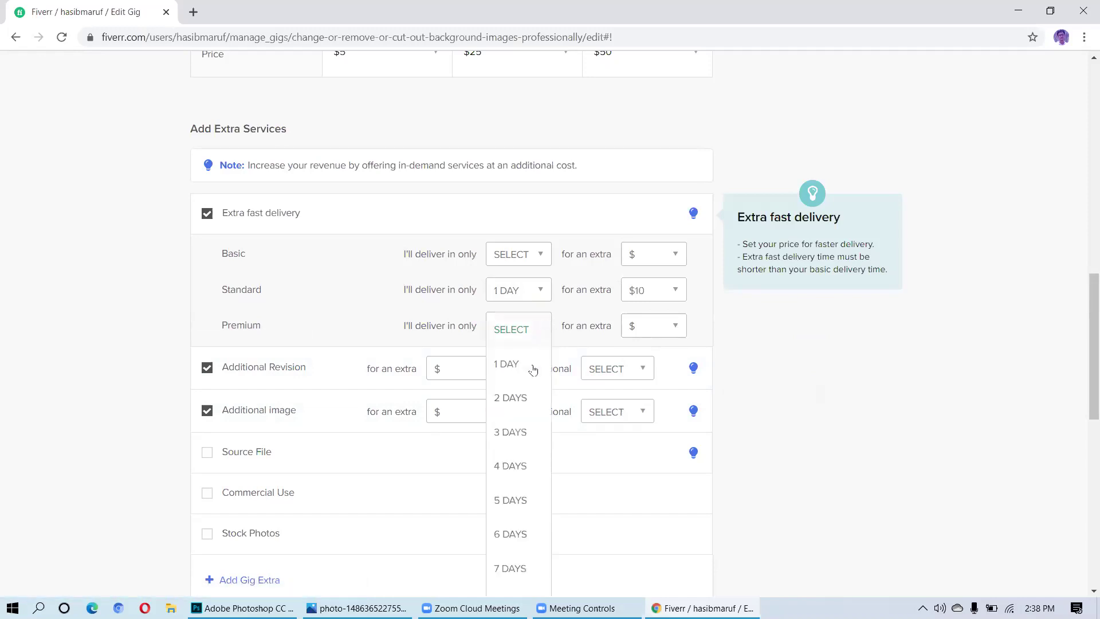
{"action": "left_click", "coordinate": [517, 434]}
{"action": "left_click", "coordinate": [677, 331]}
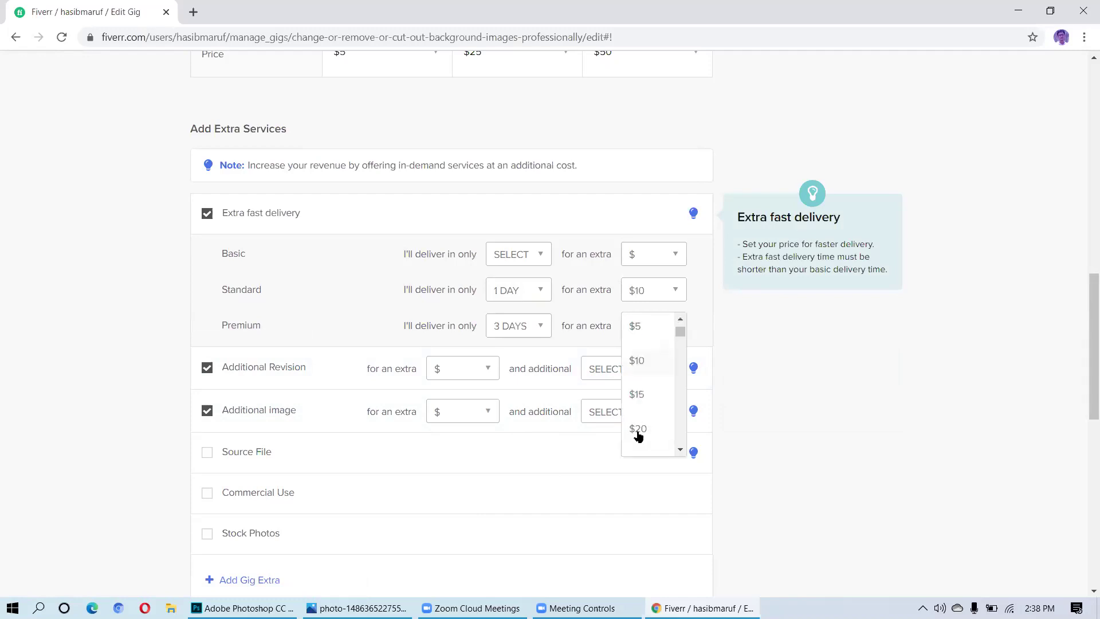
{"action": "left_click", "coordinate": [637, 394]}
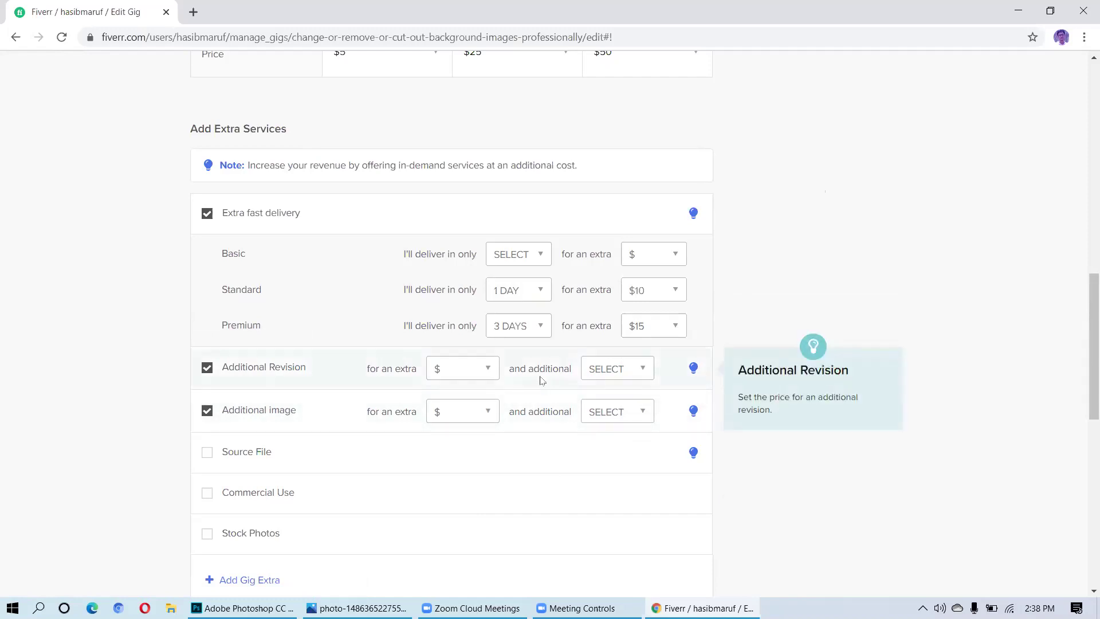
- Price the Additional Revision extra at $5 with 1 additional day of delivery time
{"action": "scroll", "coordinate": [538, 380], "scroll_direction": "down", "scroll_amount": 1}
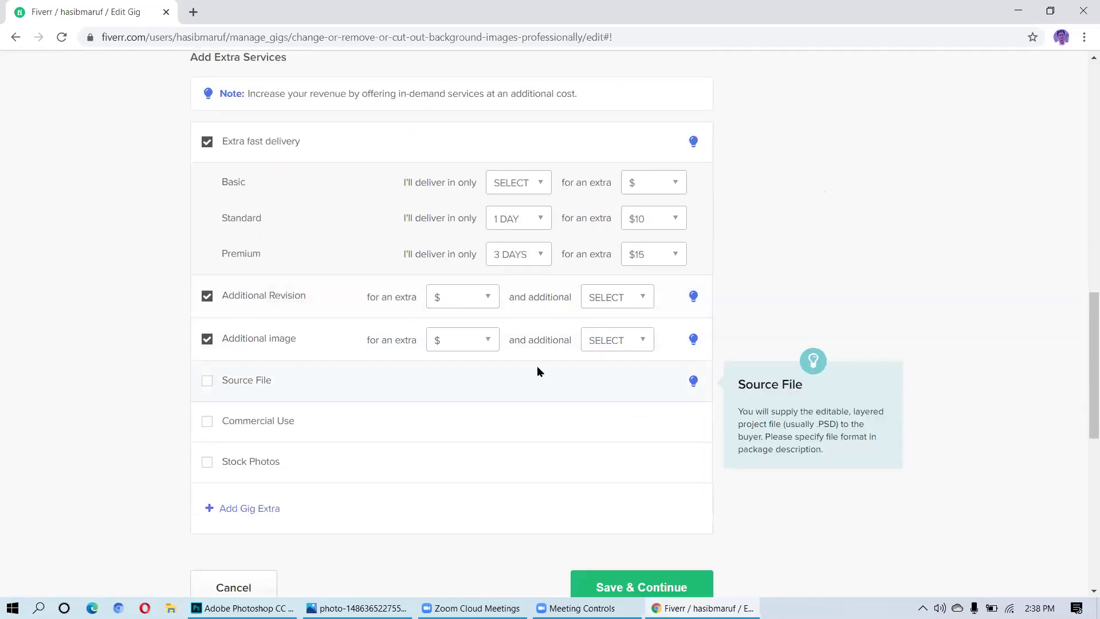
{"action": "left_click", "coordinate": [488, 302]}
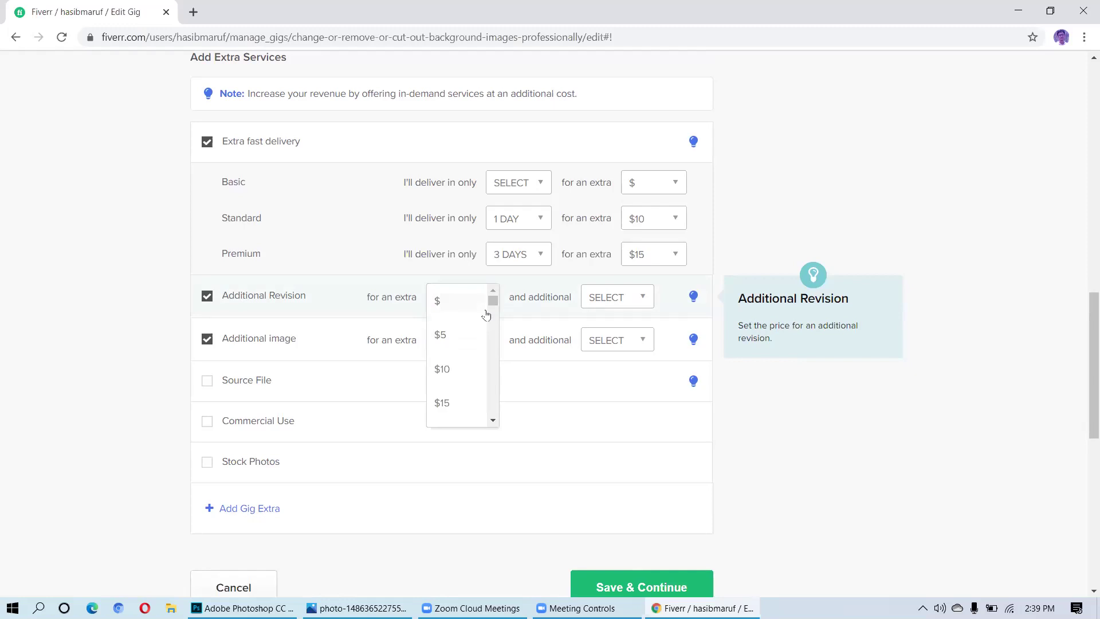
{"action": "left_click", "coordinate": [458, 372]}
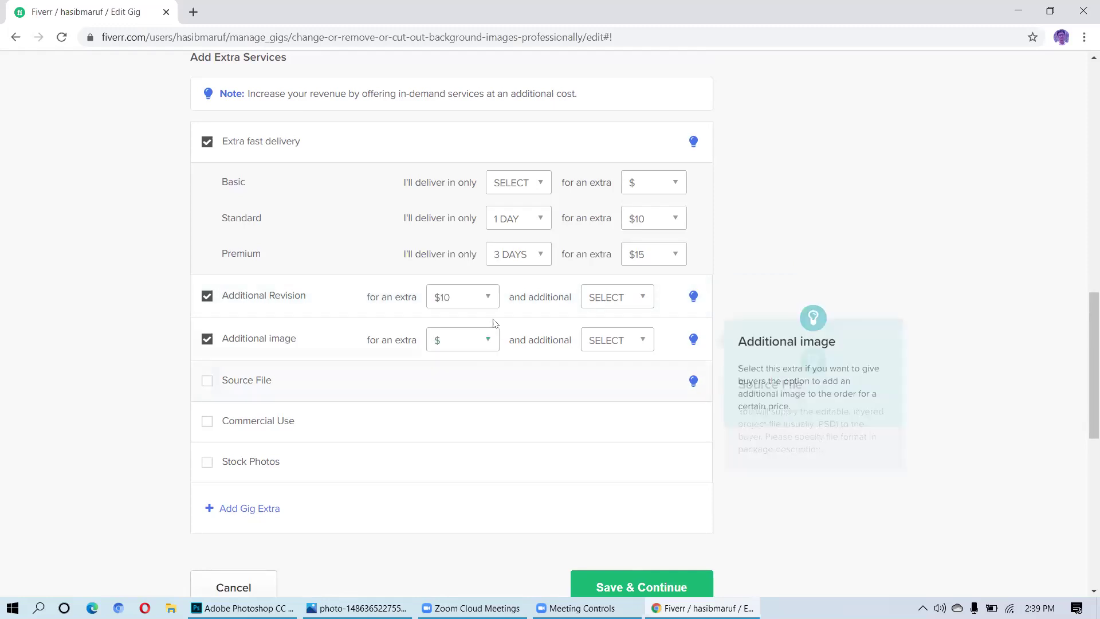
{"action": "left_click", "coordinate": [643, 300]}
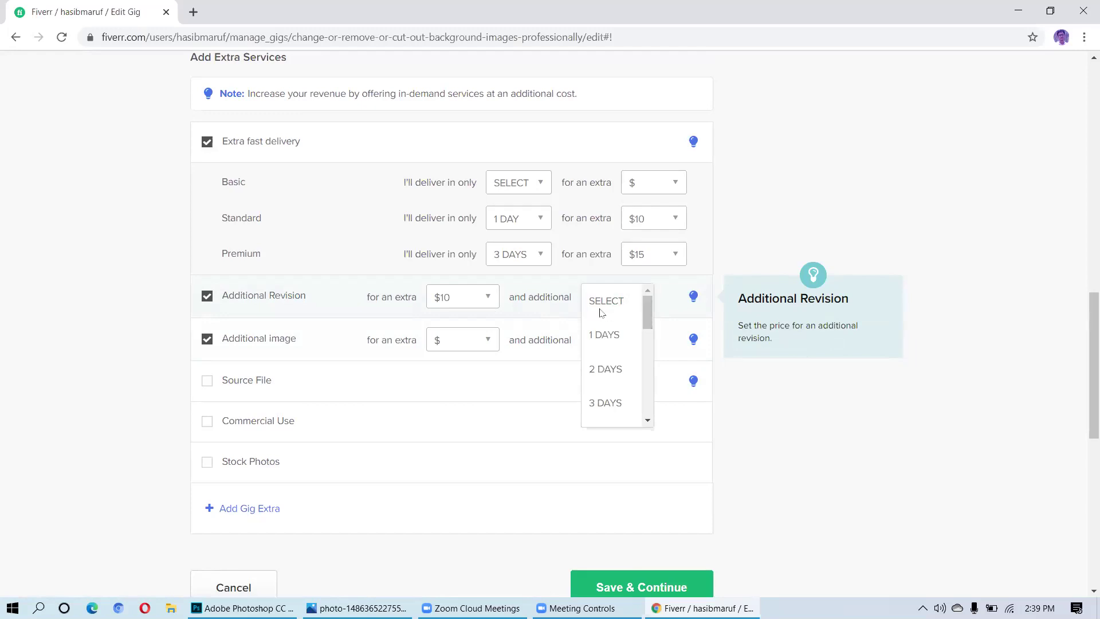
{"action": "left_click", "coordinate": [487, 299]}
{"action": "left_click", "coordinate": [467, 338]}
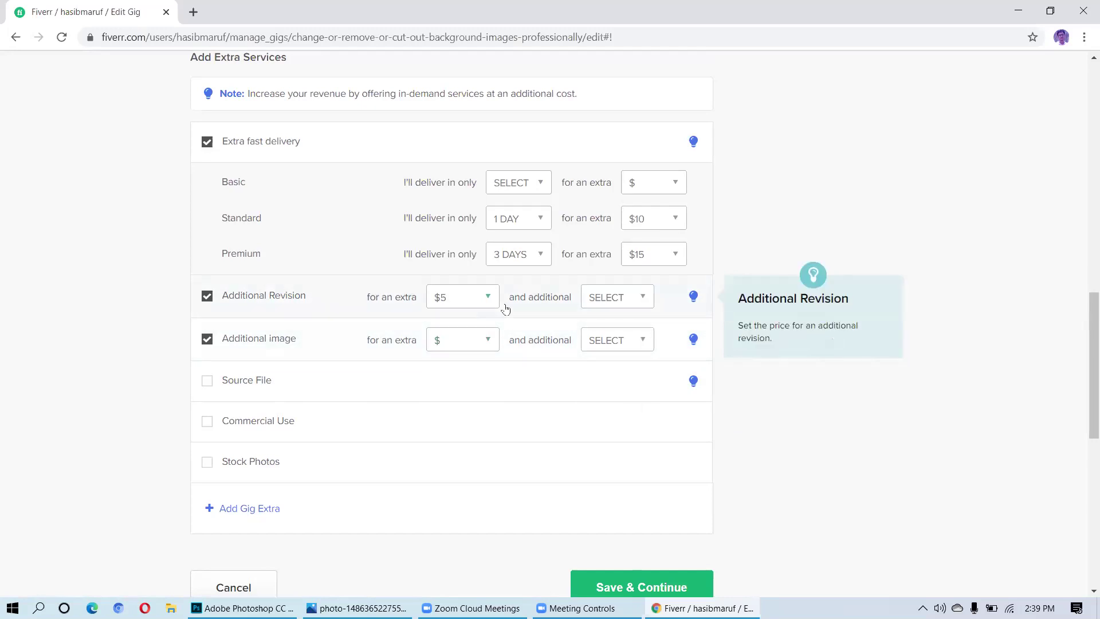
{"action": "left_click", "coordinate": [643, 299]}
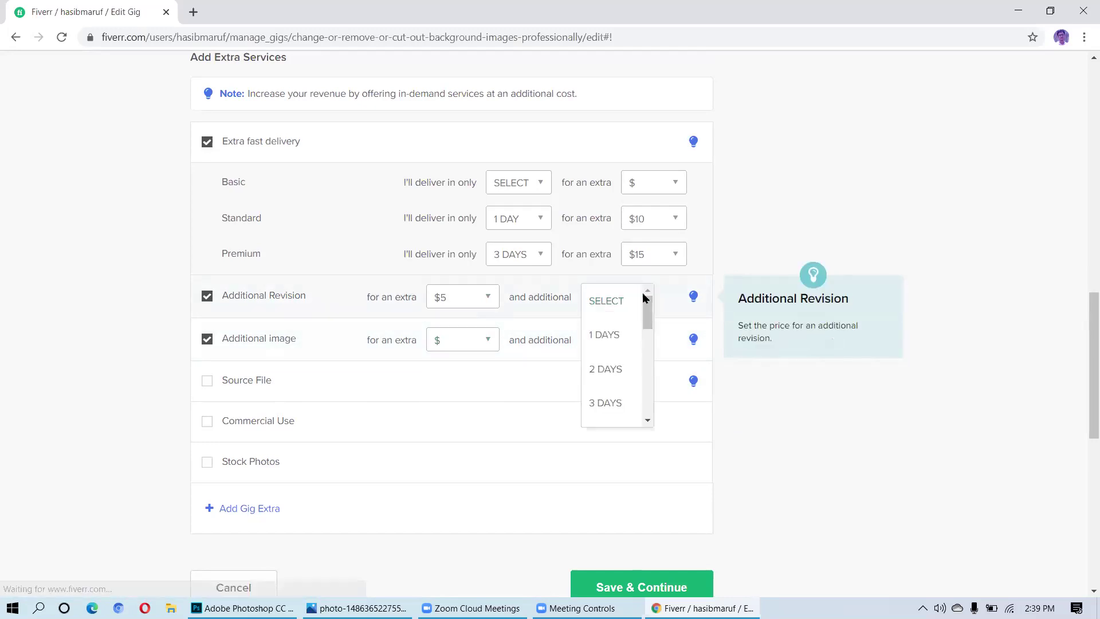
{"action": "left_click", "coordinate": [608, 335]}
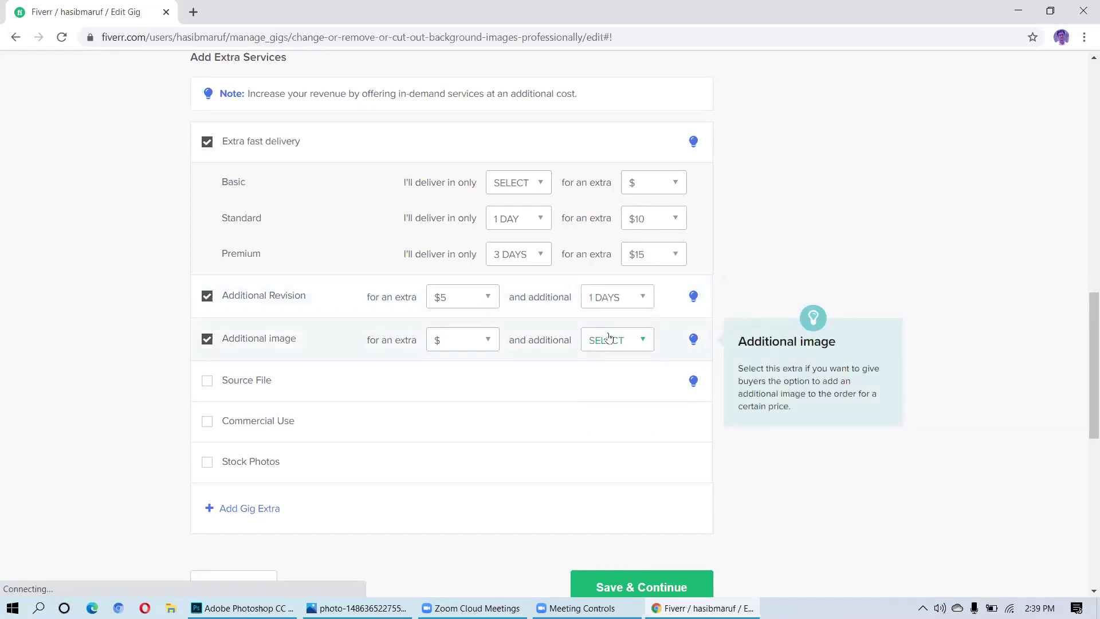
- Exclude the Additional image extra, then save the pricing and continue to the description and FAQ stage
{"action": "left_click", "coordinate": [487, 348]}
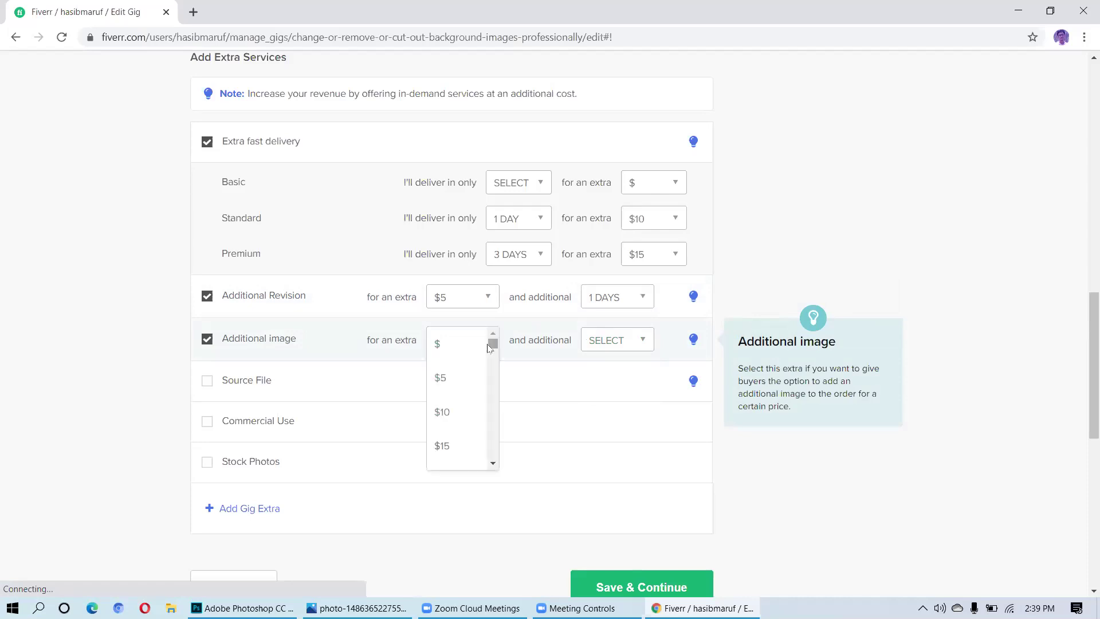
{"action": "left_click", "coordinate": [536, 375]}
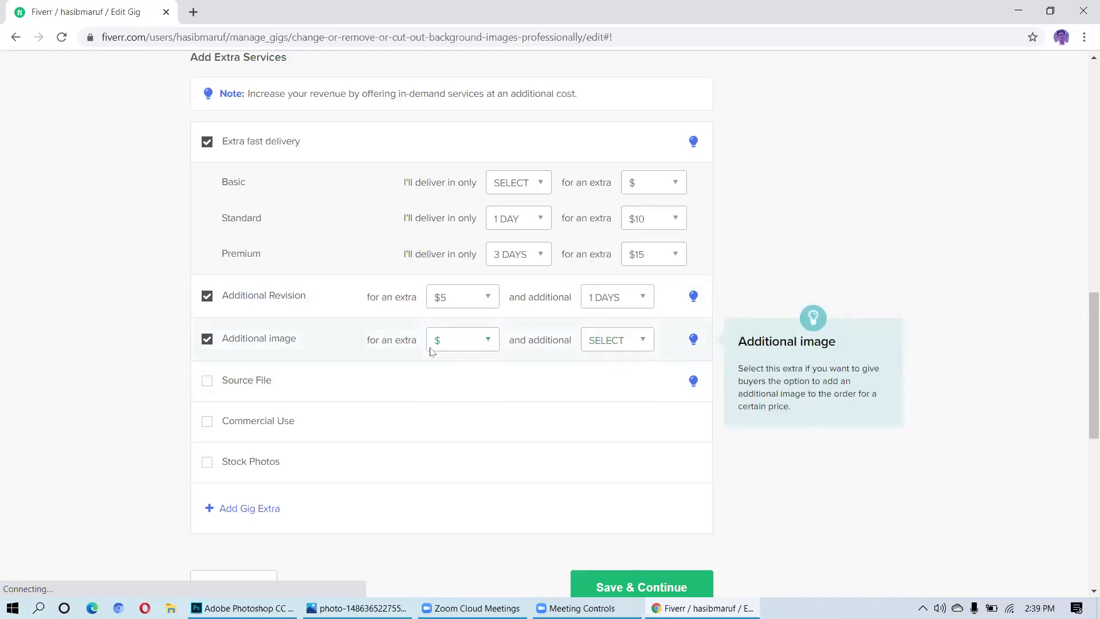
{"action": "left_click", "coordinate": [207, 339]}
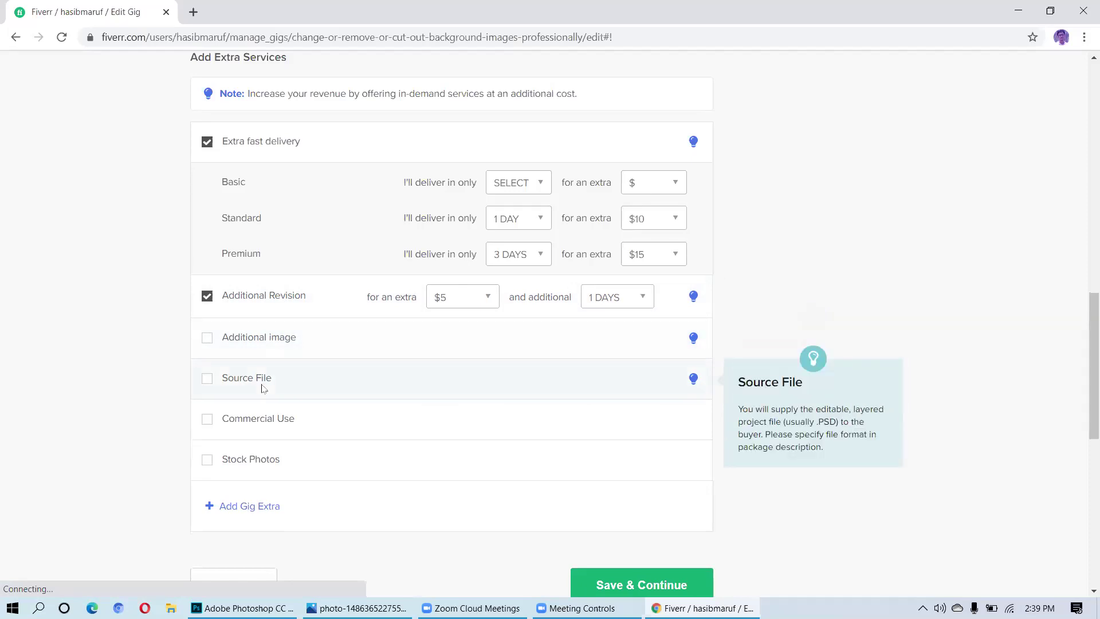
{"action": "scroll", "coordinate": [262, 388], "scroll_direction": "down", "scroll_amount": 4}
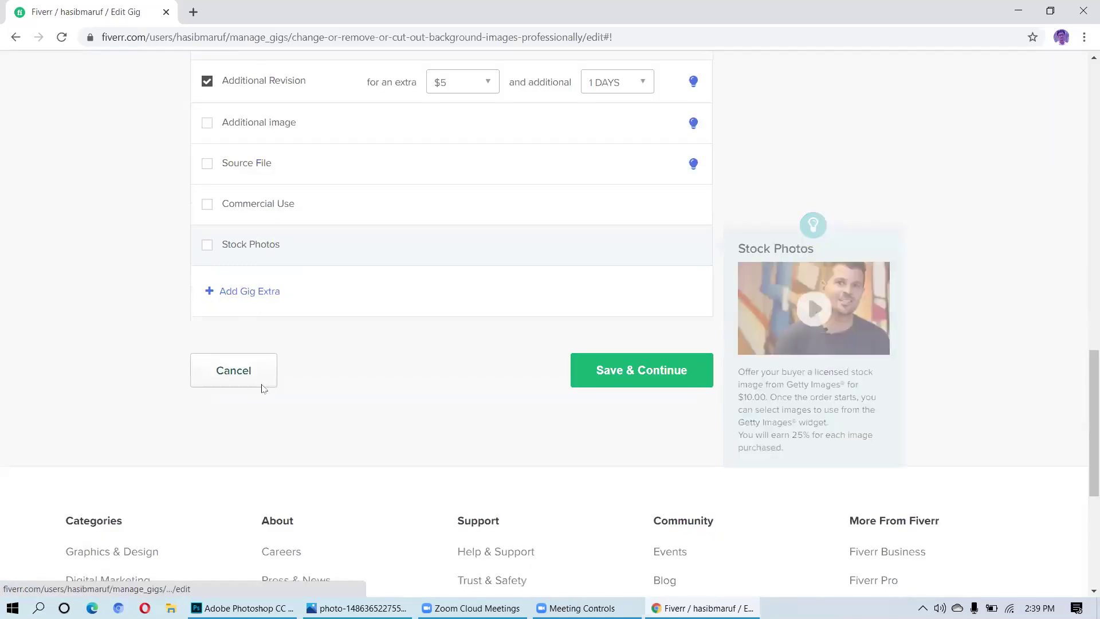
{"action": "left_click", "coordinate": [619, 376]}
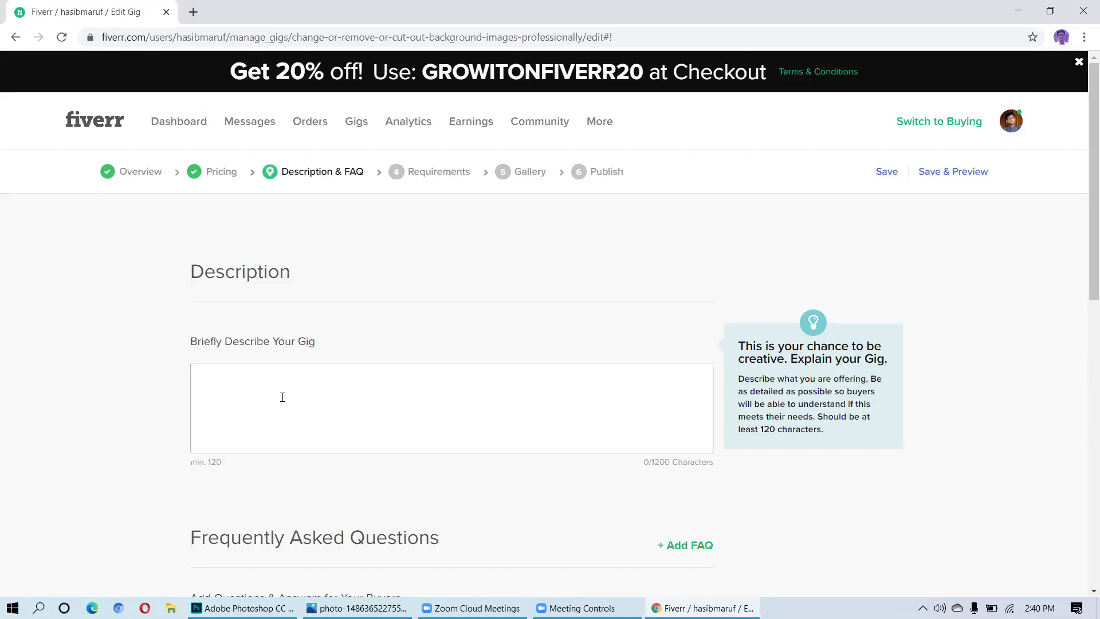
- Look over the gig description field and the Frequently Asked Questions section
{"action": "scroll", "coordinate": [282, 397], "scroll_direction": "down", "scroll_amount": 1}
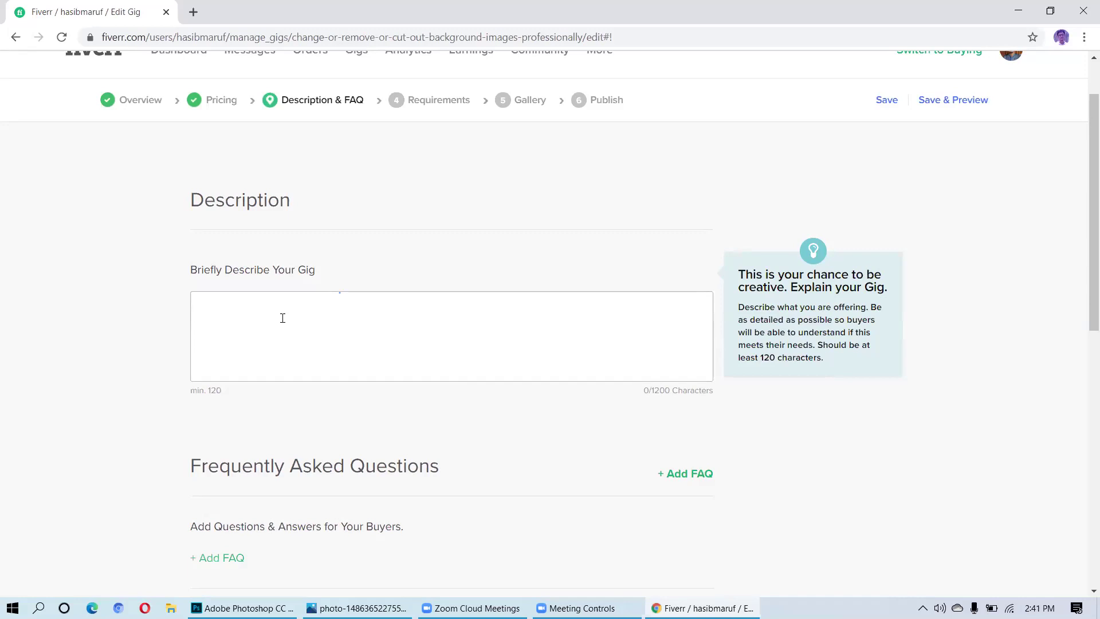
{"action": "scroll", "coordinate": [283, 316], "scroll_direction": "up", "scroll_amount": 2}
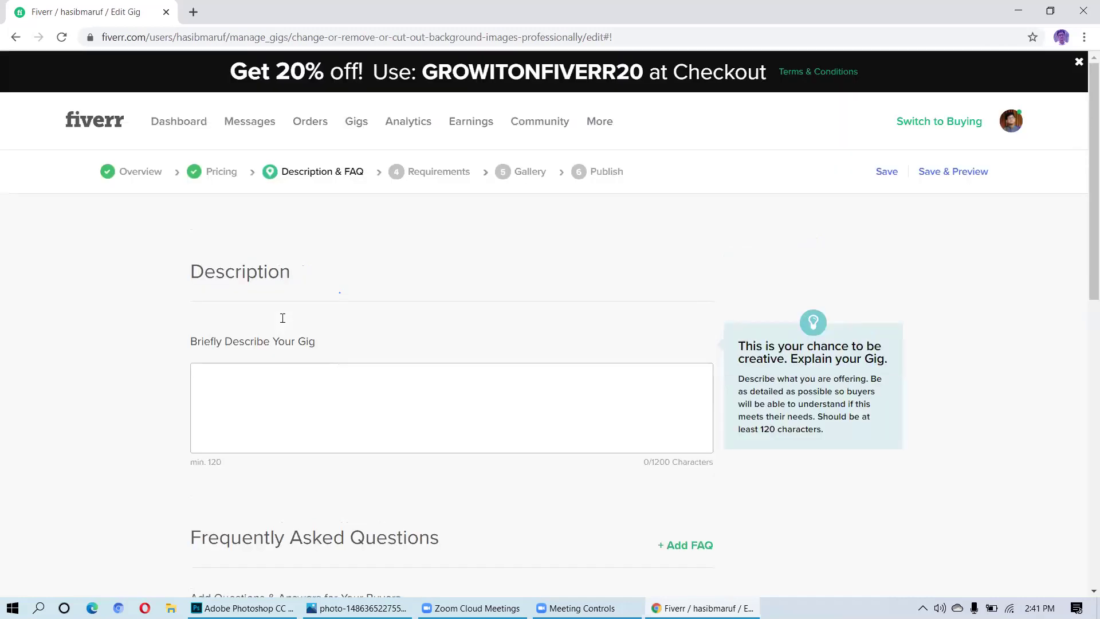
{"action": "scroll", "coordinate": [283, 316], "scroll_direction": "down", "scroll_amount": 3}
{"action": "scroll", "coordinate": [282, 320], "scroll_direction": "up", "scroll_amount": 3}
{"action": "left_click", "coordinate": [287, 388]}
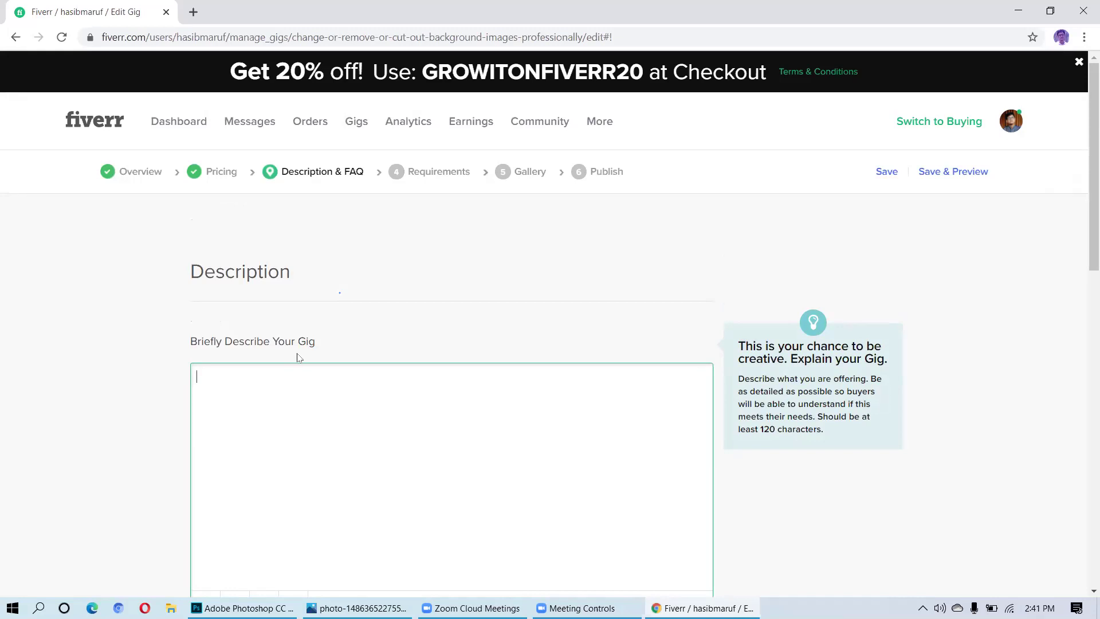
{"action": "scroll", "coordinate": [307, 364], "scroll_direction": "down", "scroll_amount": 9}
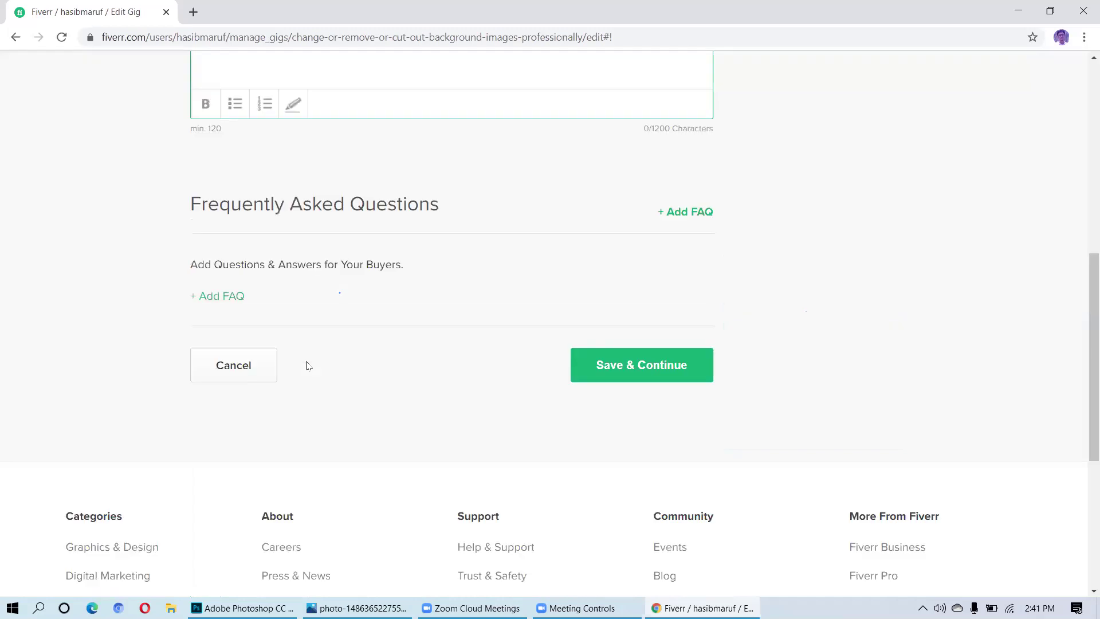
{"action": "scroll", "coordinate": [307, 365], "scroll_direction": "up", "scroll_amount": 8}
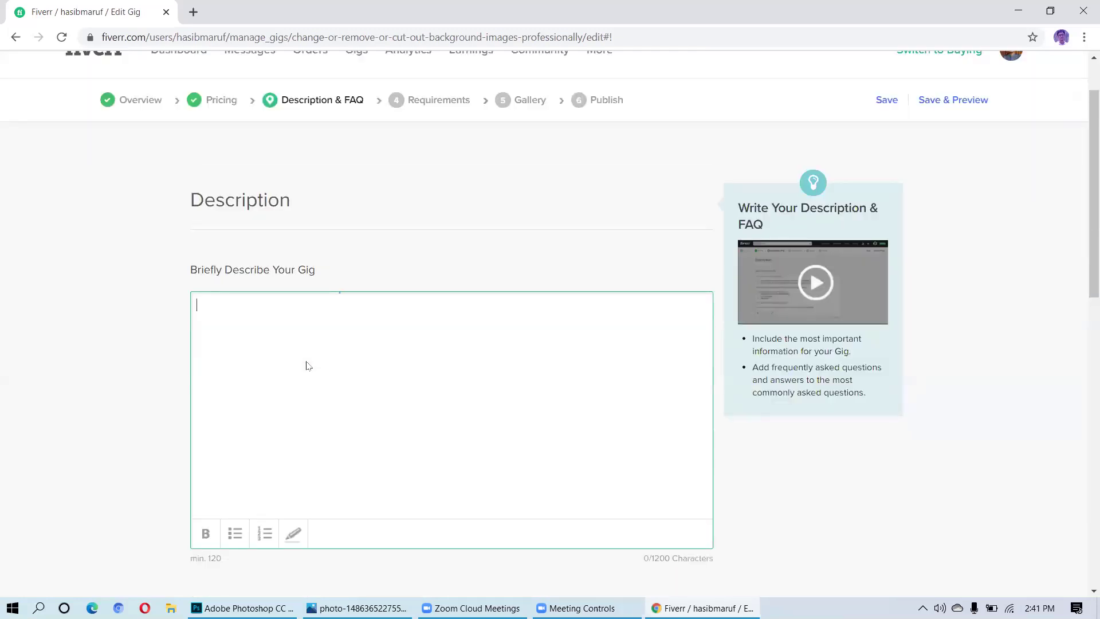
{"action": "left_click", "coordinate": [304, 346]}
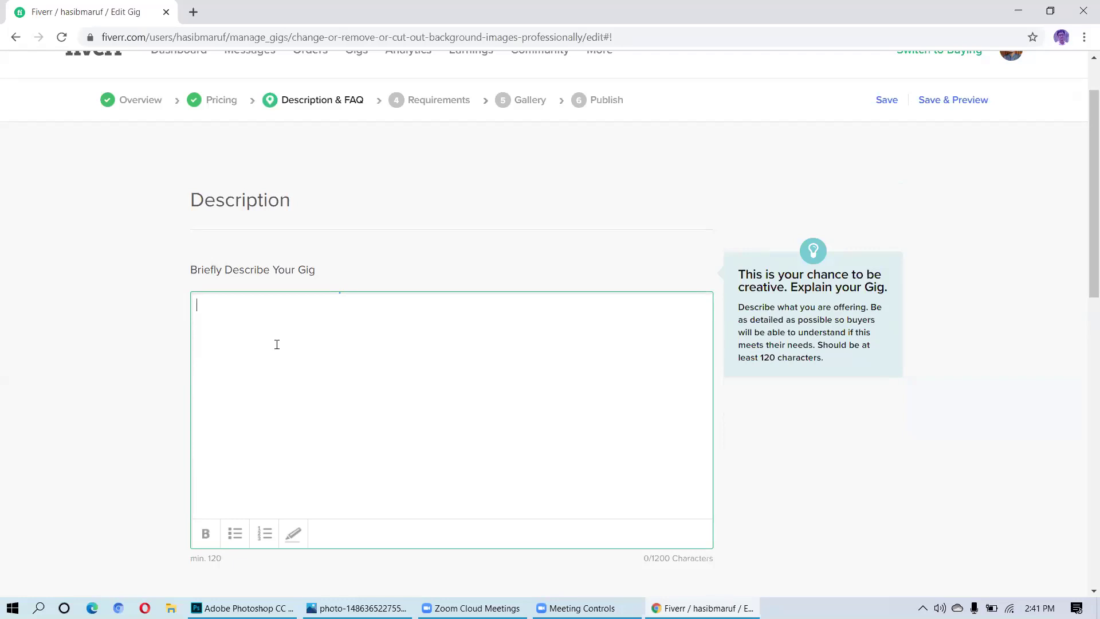
{"action": "type", "text": "hi"}
{"action": "type", "text": "'m"}
{"action": "key", "text": "BackSpace"}
{"action": "key", "text": "BackSpace"}
{"action": "key", "text": "BackSpace"}
{"action": "key", "text": "BackSpace"}
{"action": "key", "text": "BackSpace"}
{"action": "key", "text": "BackSpace"}
{"action": "key", "text": "BackSpace"}
- Begin the gig description with "Hi," and a second line starting "I'm pfofessionaly"
{"action": "type", "text": "HI"}
{"action": "key", "text": "BackSpace"}
{"action": "type", "text": "i, "}
{"action": "type", "text": "I"}
{"action": "type", "text": "'"}
{"action": "type", "text": "m"}
{"action": "type", "text": "p"}
{"action": "type", "text": "fo"}
{"action": "type", "text": "fe"}
{"action": "type", "text": "ss"}
{"action": "type", "text": "i"}
{"action": "type", "text": "on"}
{"action": "type", "text": "ali"}
{"action": "key", "text": "BackSpace"}
{"action": "type", "text": "y"}
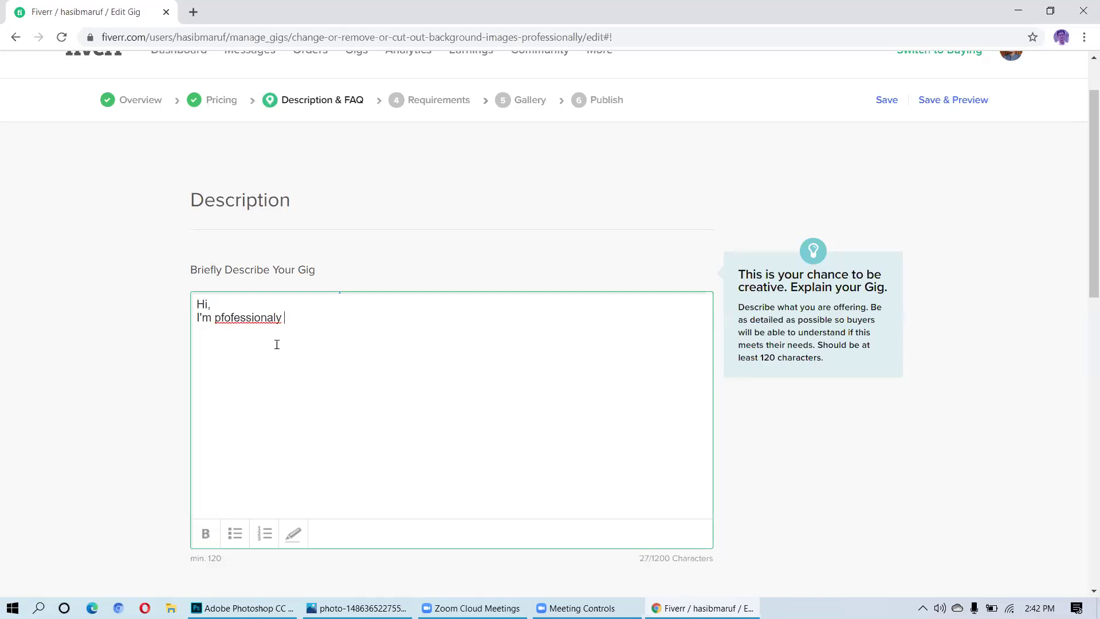
- Correct the misspelled word in the description's second line to "professional" and add "graphic" after it
{"action": "left_click", "coordinate": [223, 317]}
{"action": "key", "text": "Delete"}
{"action": "type", "text": "r"}
{"action": "key", "text": "BackSpace"}
{"action": "key", "text": "BackSpace"}
{"action": "key", "text": "BackSpace"}
{"action": "key", "text": "BackSpace"}
{"action": "key", "text": "BackSpace"}
{"action": "key", "text": "BackSpace"}
{"action": "type", "text": "graphic"}
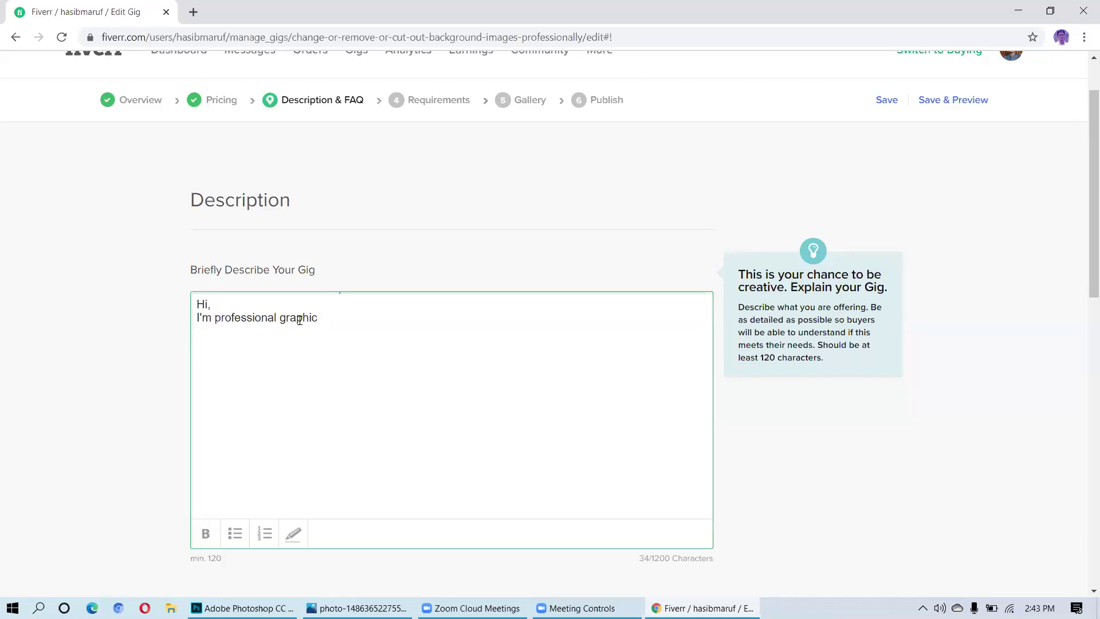
- Complete the description's opening sentence by adding "Designer." after "graphic"
{"action": "type", "text": "De"}
{"action": "type", "text": "sig"}
{"action": "type", "text": "ner"}
{"action": "type", "text": ". "}
- Continue the description with "I'm new on Fiverr but I have 4 years"
{"action": "type", "text": "I"}
{"action": "type", "text": "'m "}
{"action": "type", "text": "new a"}
{"action": "type", "text": "t"}
{"action": "key", "text": "BackSpace"}
{"action": "key", "text": "BackSpace"}
{"action": "key", "text": "BackSpace"}
{"action": "type", "text": "on fi"}
{"action": "key", "text": "BackSpace"}
{"action": "key", "text": "BackSpace"}
{"action": "type", "text": "Fivv"}
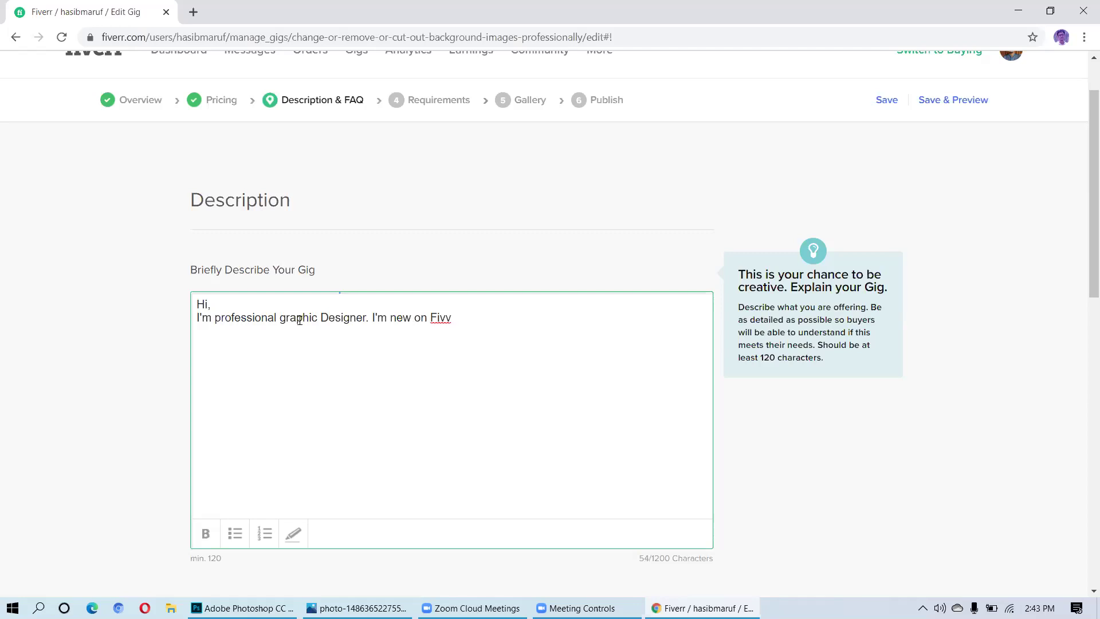
{"action": "key", "text": "BackSpace"}
{"action": "type", "text": "err but I have 4 years "}
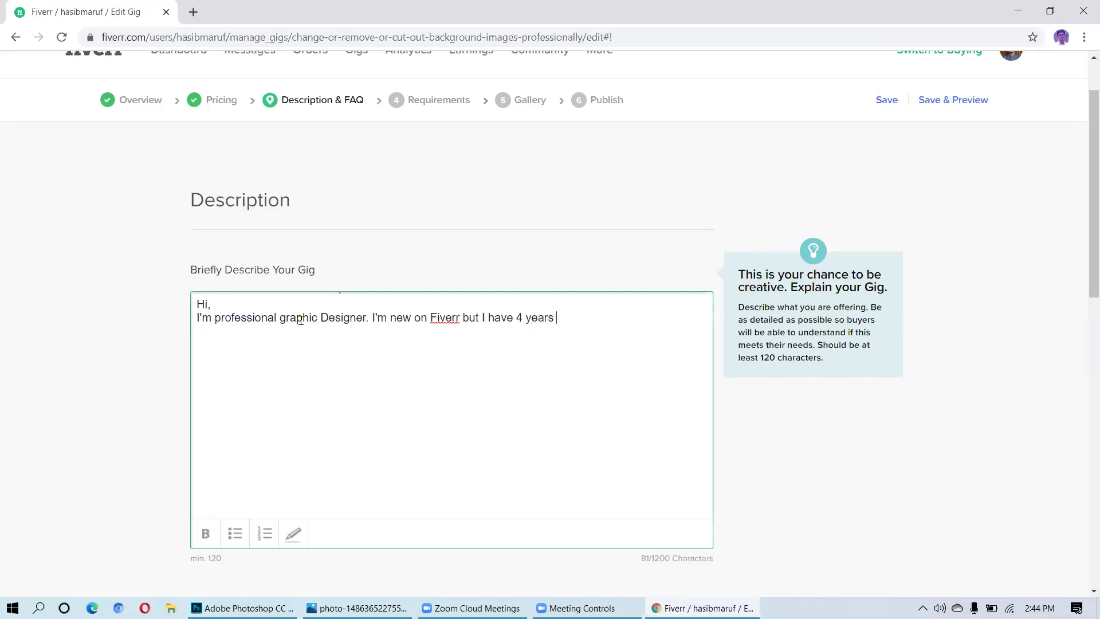
- End the sentence with "experinece." and delete the misplaced "n" from that word
{"action": "type", "text": "ex"}
{"action": "type", "text": "per"}
{"action": "type", "text": "ined"}
{"action": "type", "text": "ece"}
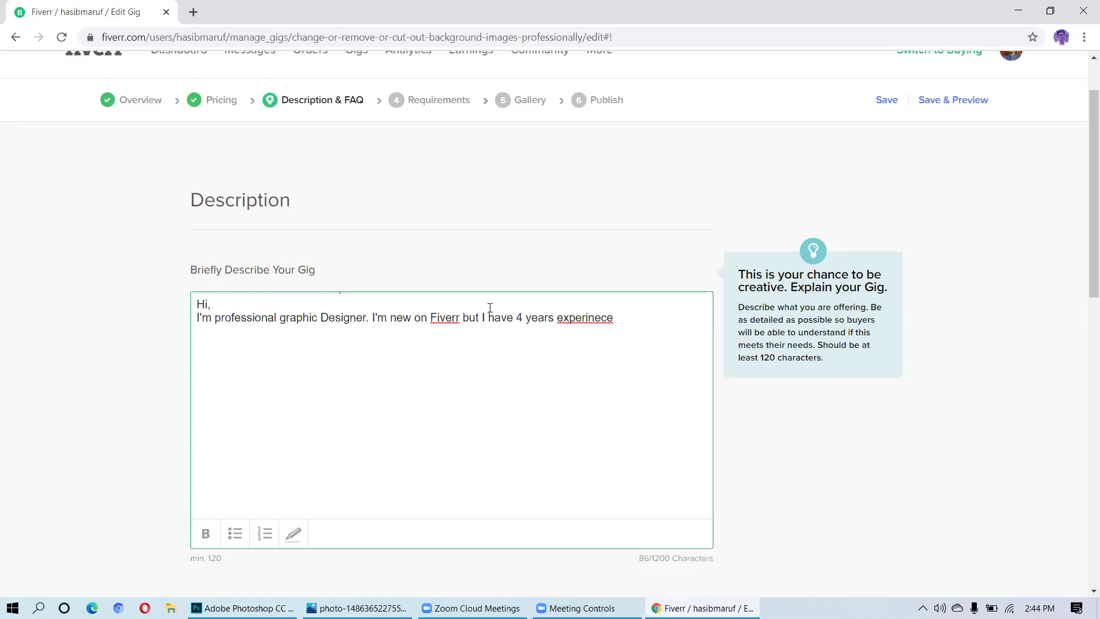
{"action": "double_click", "coordinate": [630, 319]}
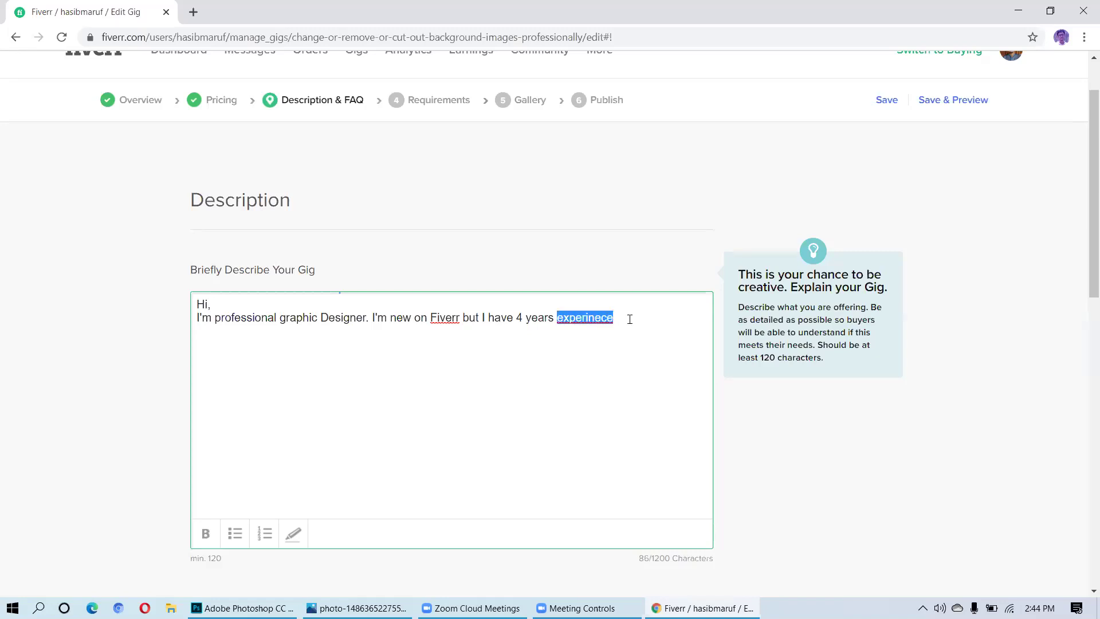
{"action": "left_click", "coordinate": [638, 329]}
{"action": "type", "text": "."}
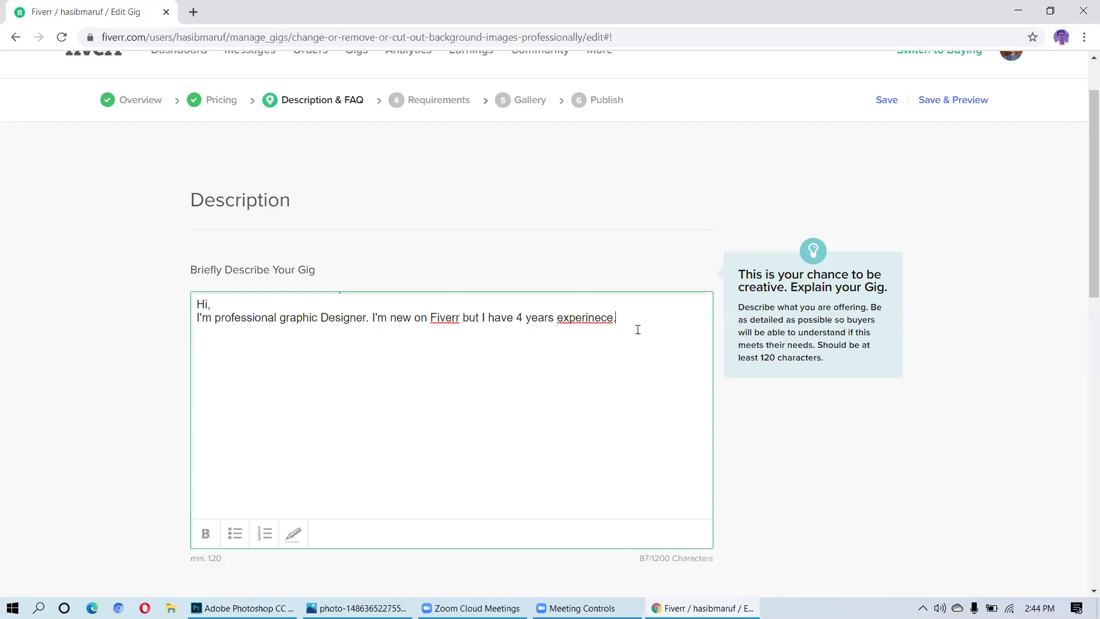
{"action": "left_click", "coordinate": [596, 316]}
{"action": "key", "text": "BackSpace"}
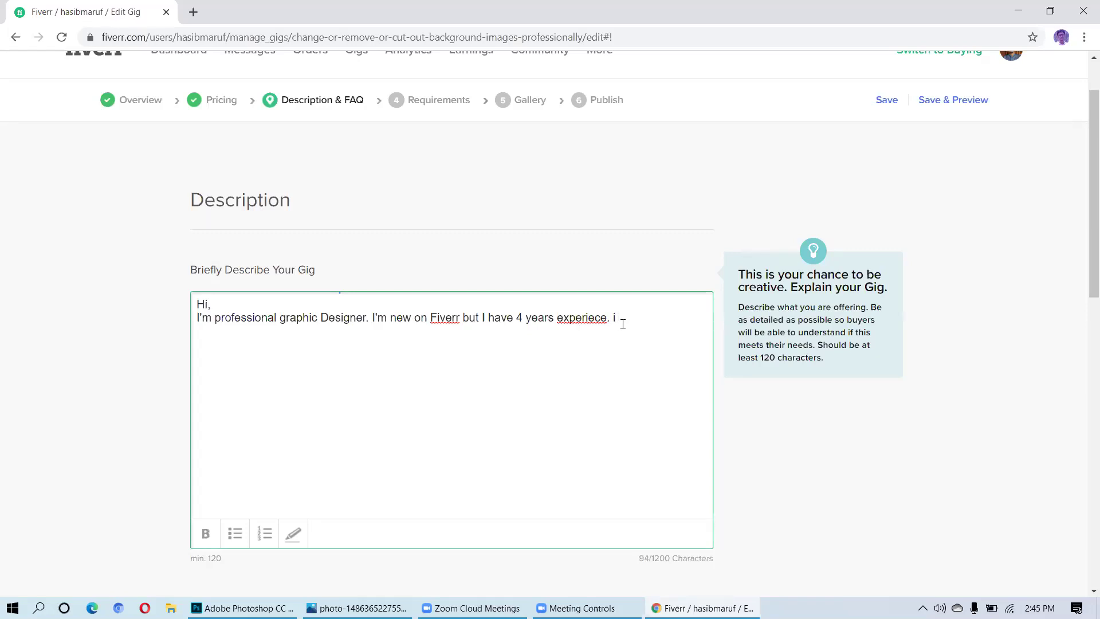
- Add the sentence "I'm good at adobe photoshop and adobe illustrator." to the introduction
{"action": "key", "text": "BackSpace"}
{"action": "type", "text": "I'm good at adobe photo"}
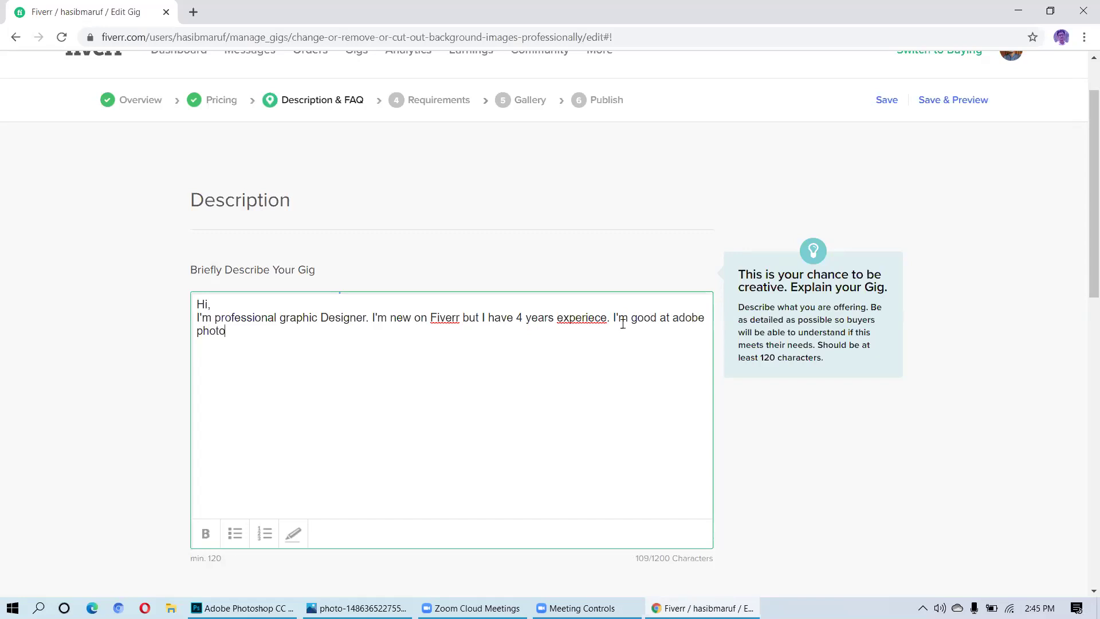
{"action": "type", "text": "sh"}
{"action": "type", "text": "op"}
{"action": "type", "text": "and adobe a"}
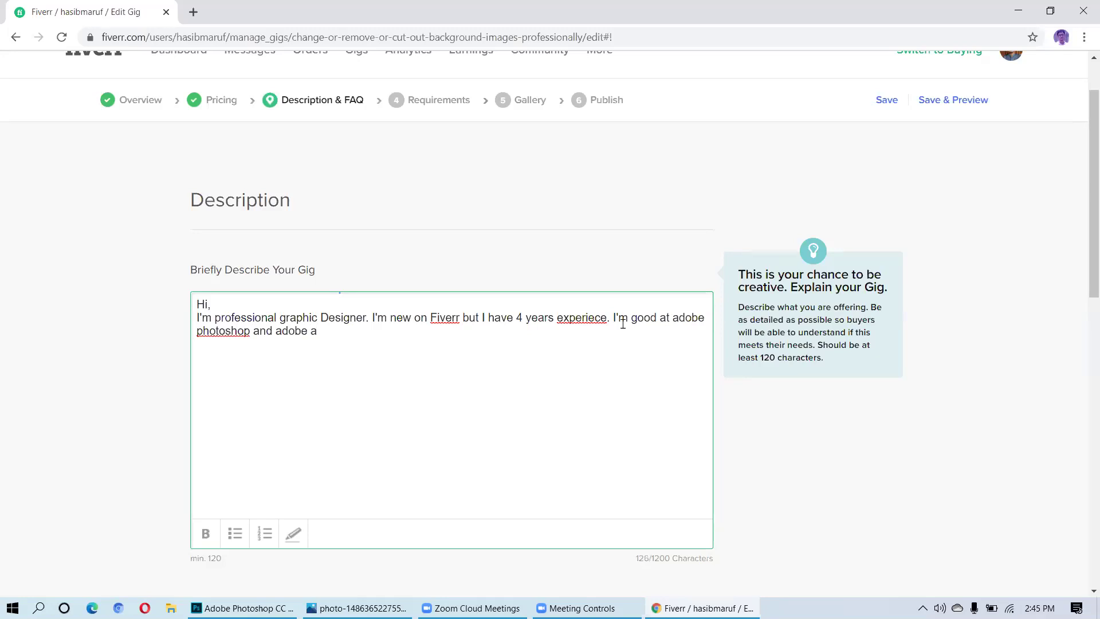
{"action": "key", "text": "BackSpace"}
{"action": "type", "text": "illustrator."}
- Leave a blank line below the introduction and add the heading "MY SERVICES:" in capitals
{"action": "key", "text": "Return"}
{"action": "key", "text": "Return"}
{"action": "type", "text": "my"}
{"action": "key", "text": "BackSpace"}
{"action": "key", "text": "BackSpace"}
{"action": "key", "text": "BackSpace"}
{"action": "type", "text": "MY SER"}
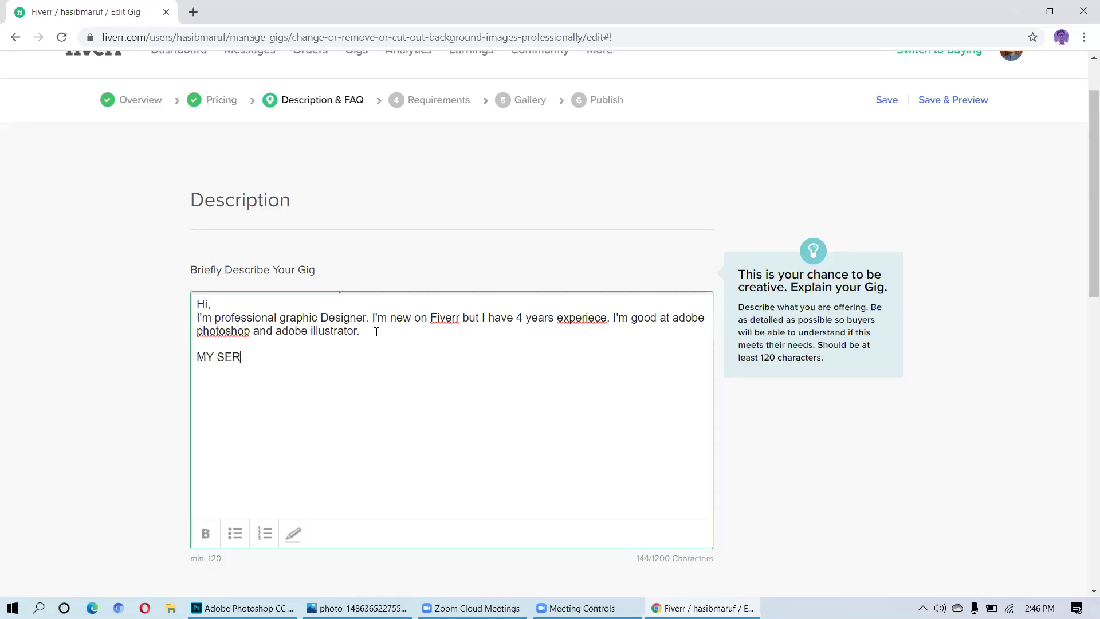
{"action": "type", "text": "VICES"}
{"action": "type", "text": ":"}
- Add "1.Background removal" as the first entry under the MY SERVICES heading
{"action": "key", "text": "Return"}
{"action": "type", "text": "Background"}
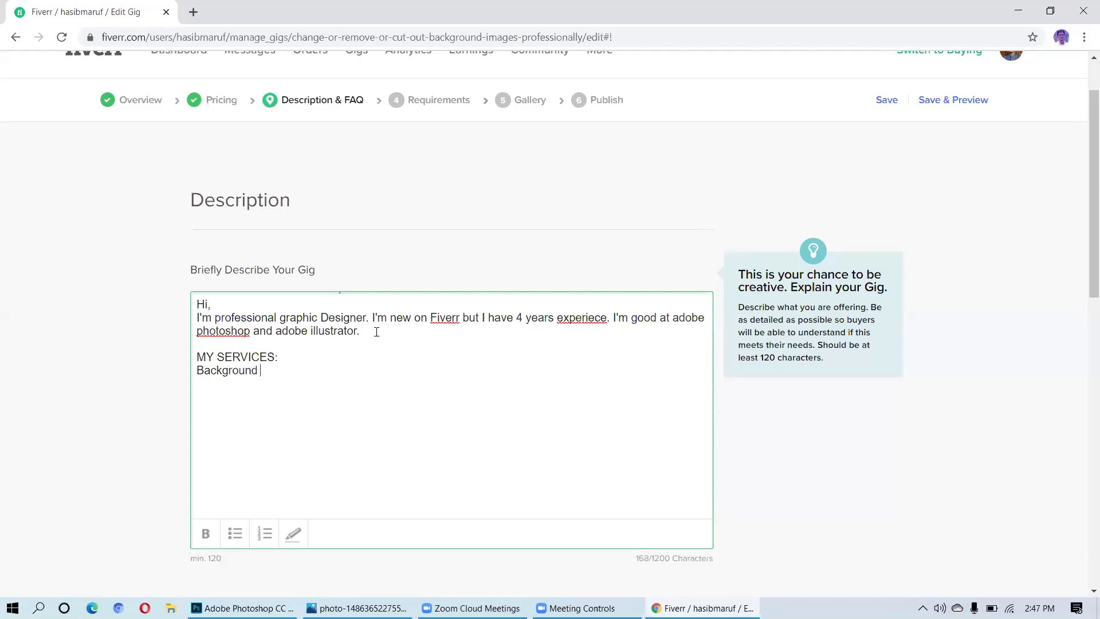
{"action": "type", "text": " rem"}
{"action": "type", "text": "oval"}
{"action": "left_click", "coordinate": [307, 372]}
{"action": "left_click", "coordinate": [198, 369]}
{"action": "type", "text": "1"}
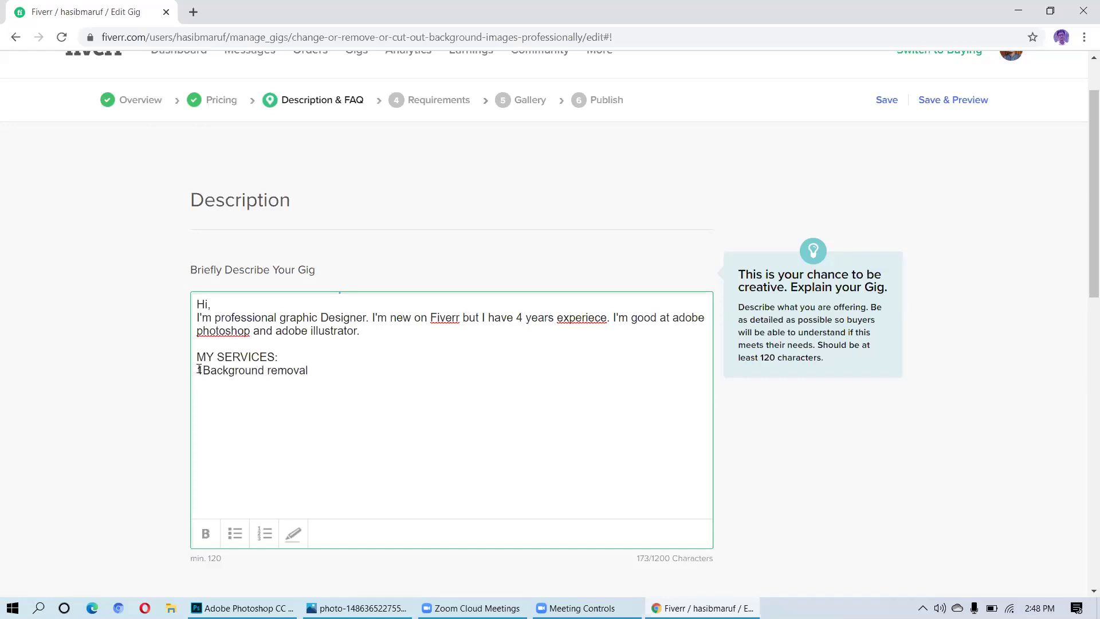
{"action": "type", "text": "."}
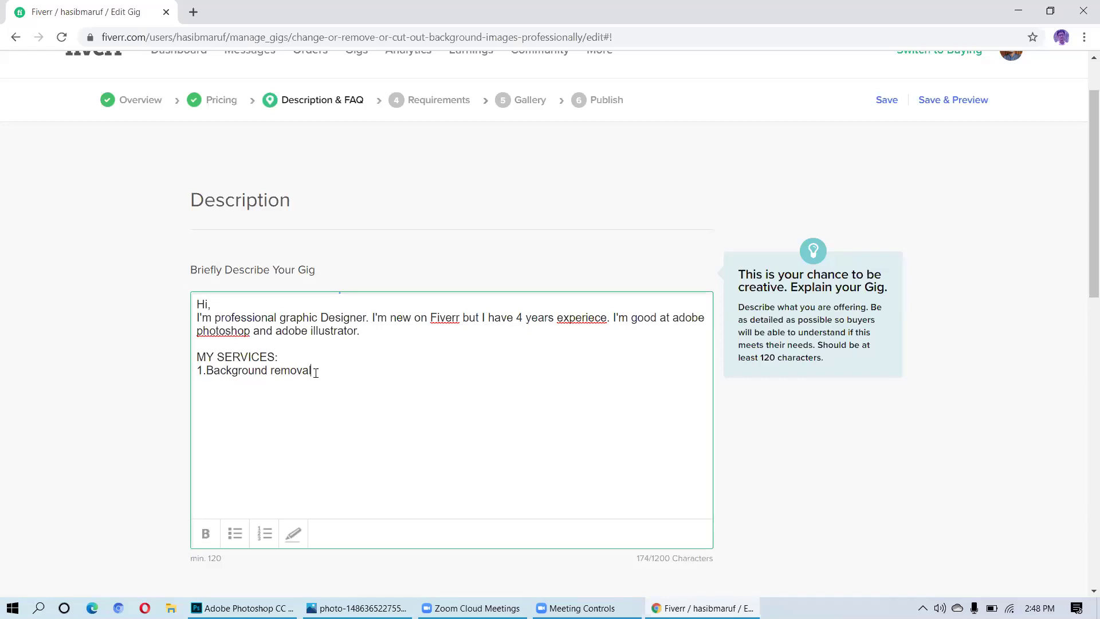
- Add "2.images cut out" as the second service in the description
{"action": "type", "text": "2"}
{"action": "type", "text": ".I"}
{"action": "type", "text": "ages cu"}
{"action": "key", "text": "BackSpace"}
{"action": "type", "text": "ut out"}
{"action": "key", "text": "Return"}
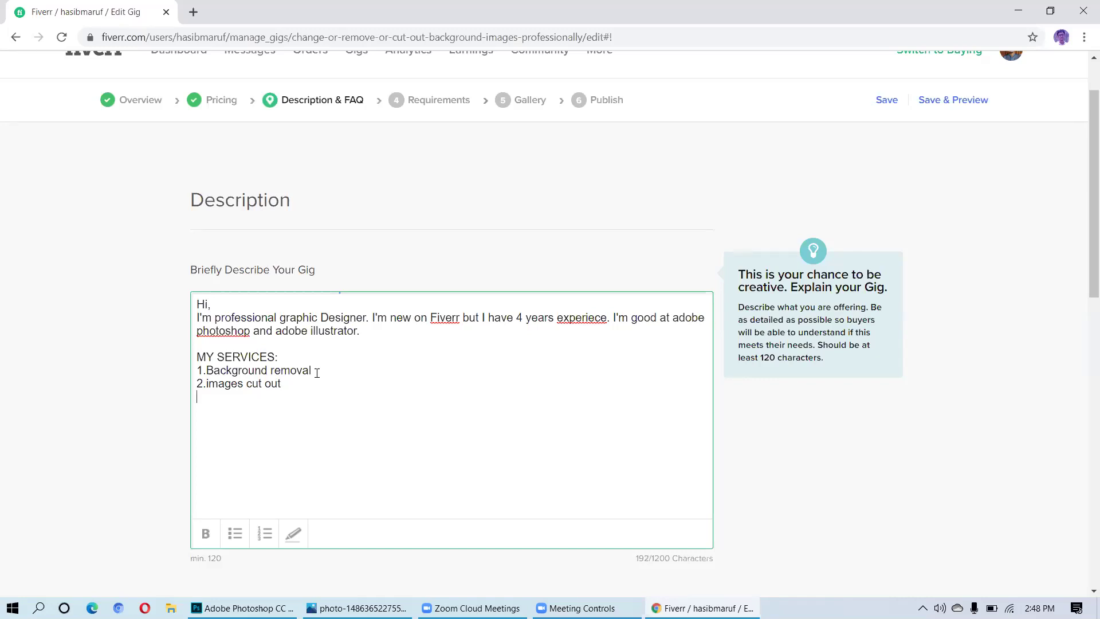
- Add the service lines "3.resize images" and "4. retouching JPG/PNG formet"
{"action": "type", "text": "3.resize images"}
{"action": "key", "text": "Return"}
{"action": "type", "text": "4."}
{"action": "type", "text": "reto"}
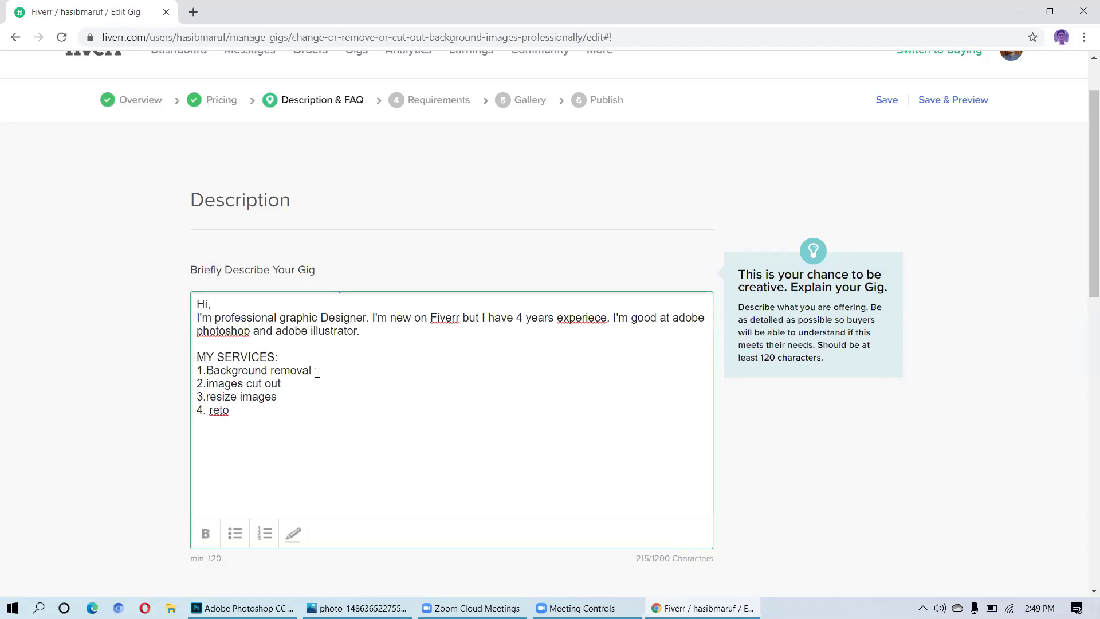
{"action": "type", "text": "uching JPg"}
{"action": "key", "text": "BackSpace"}
{"action": "type", "text": "G/"}
{"action": "type", "text": "PNG "}
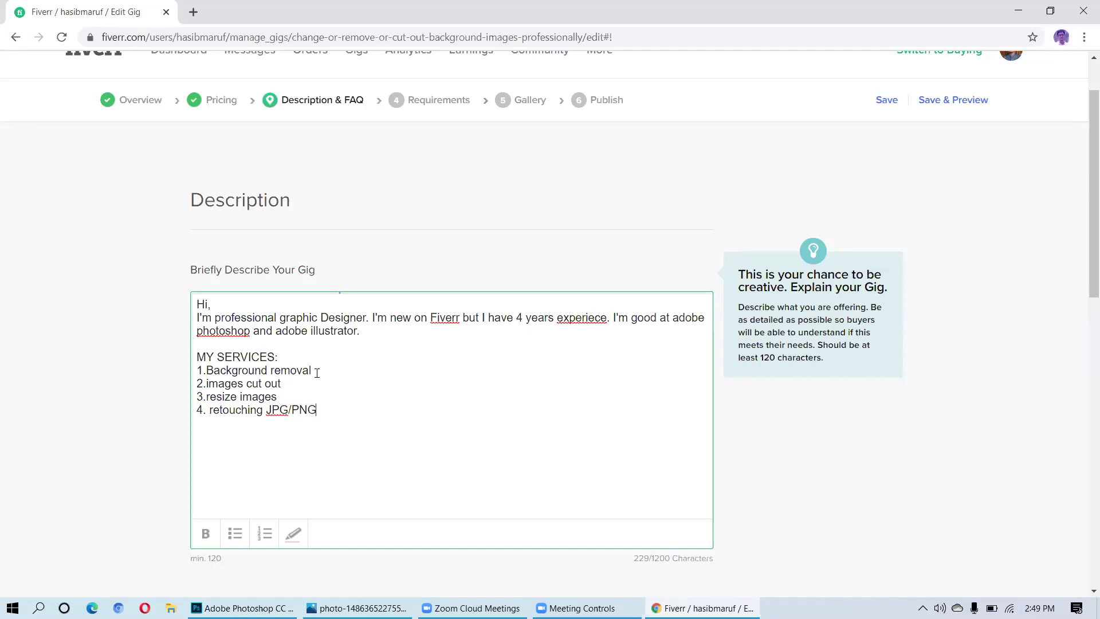
{"action": "type", "text": "formet"}
- Split the file format wording from retouching onto its own line numbered "5." and correct it to "JPG/PNG format"
{"action": "left_click", "coordinate": [265, 410]}
{"action": "key", "text": "Return"}
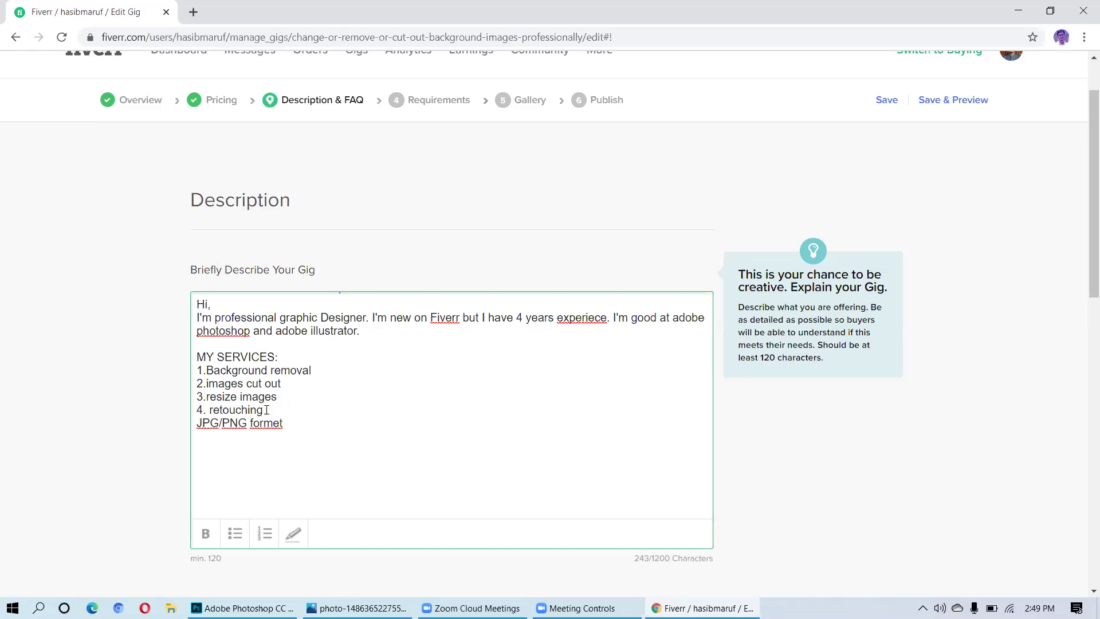
{"action": "type", "text": "5."}
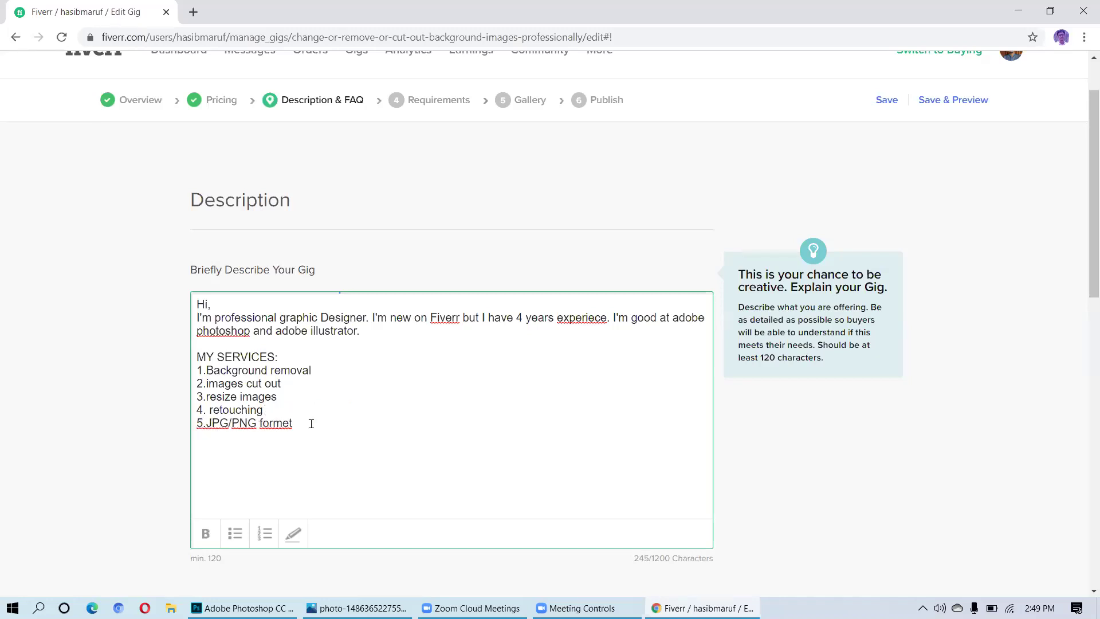
{"action": "left_click", "coordinate": [311, 423]}
{"action": "key", "text": "BackSpace"}
{"action": "key", "text": "BackSpace"}
{"action": "type", "text": "at"}
- Add "6. color correction" as the sixth service
{"action": "type", "text": "6"}
{"action": "type", "text": "."}
{"action": "type", "text": " colo"}
{"action": "type", "text": "r"}
{"action": "type", "text": " co"}
{"action": "type", "text": "rrect"}
{"action": "type", "text": "ion "}
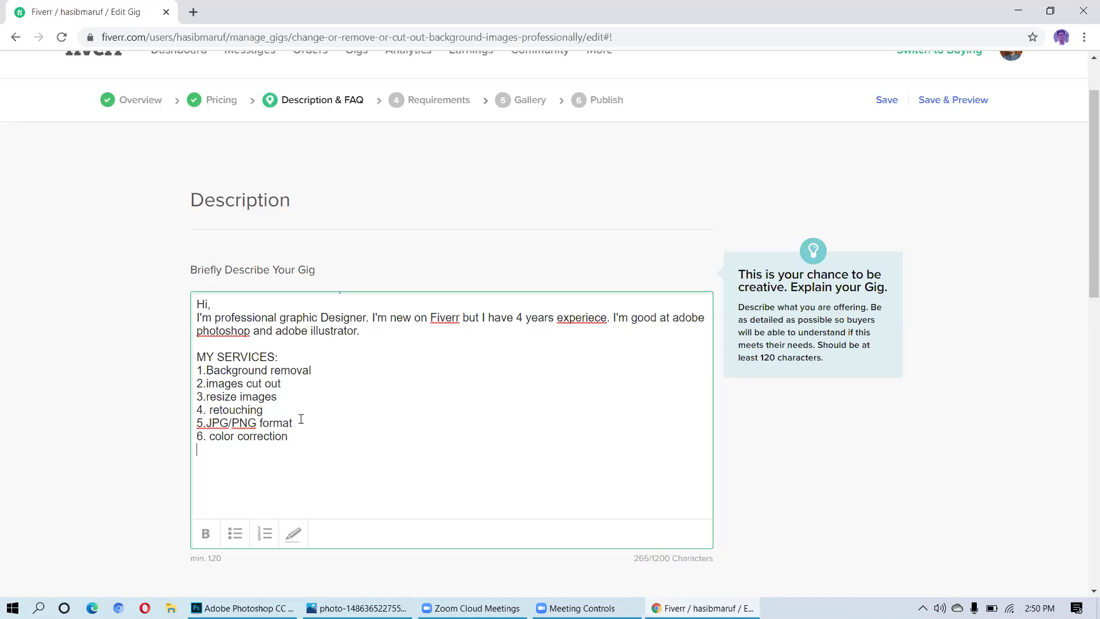
- Add "7.brightness" as the seventh service
{"action": "type", "text": "7"}
{"action": "type", "text": ".brit"}
{"action": "key", "text": "BackSpace"}
{"action": "type", "text": "g"}
{"action": "type", "text": "h"}
{"action": "type", "text": "t"}
{"action": "type", "text": "nes"}
{"action": "type", "text": "s"}
- Add "8. create shadow" as the eighth service
{"action": "type", "text": "8"}
{"action": "type", "text": "."}
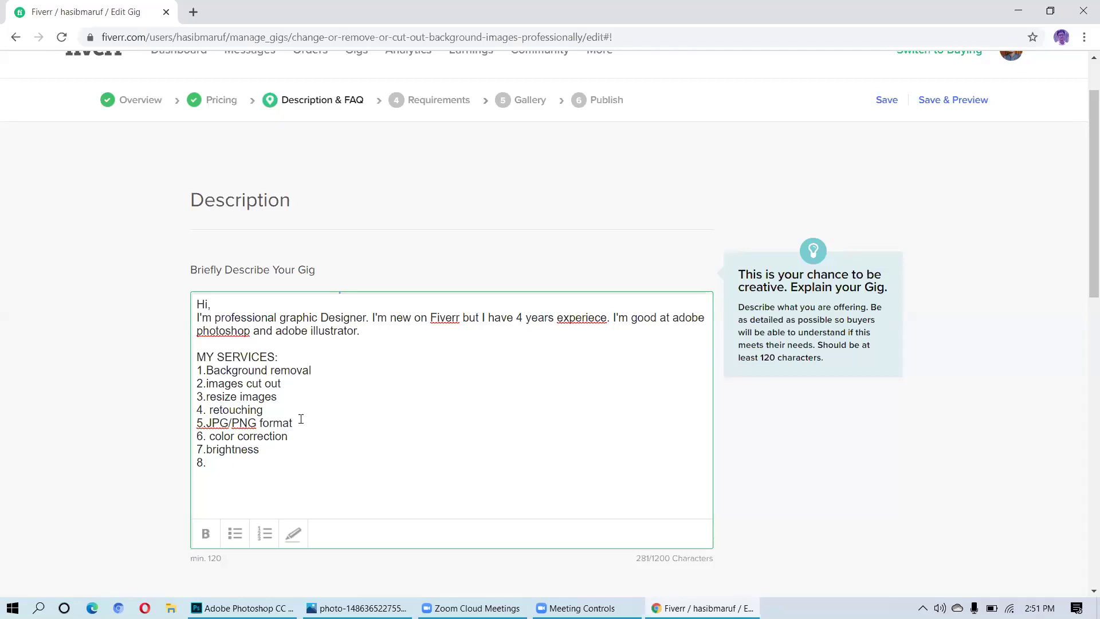
{"action": "type", "text": " d"}
{"action": "type", "text": "re"}
{"action": "type", "text": "ate "}
{"action": "type", "text": "sh"}
{"action": "type", "text": "adow"}
{"action": "key", "text": "Return"}
- Complete the services list with "9.clipping path" and "10.hair masking."
{"action": "type", "text": "9."}
{"action": "type", "text": "clippi"}
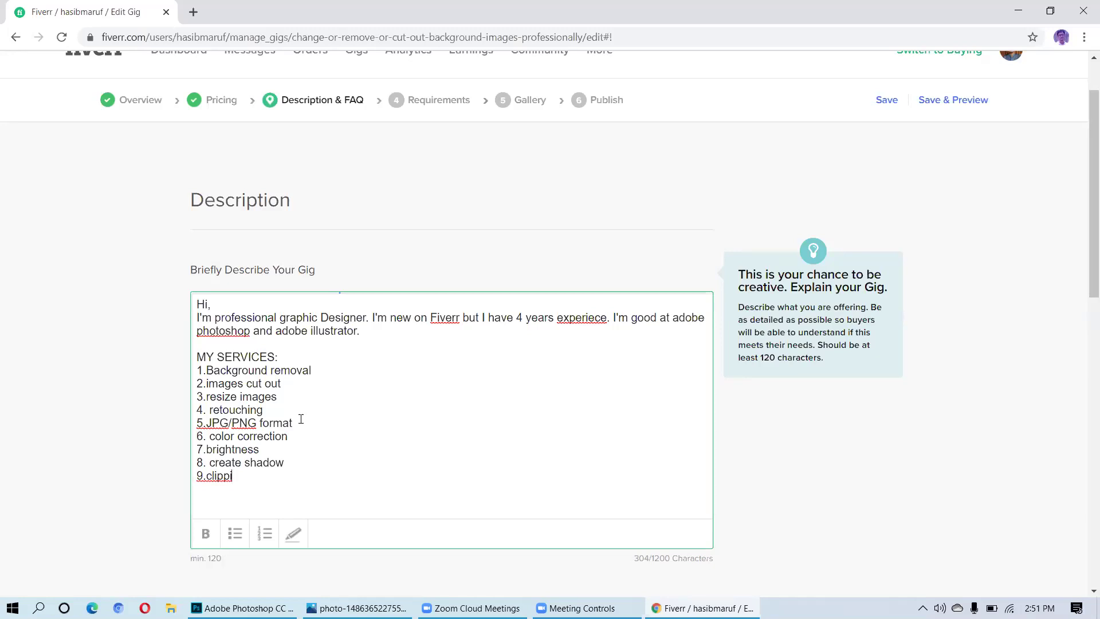
{"action": "type", "text": "ng path"}
{"action": "key", "text": "Return"}
{"action": "type", "text": "10."}
{"action": "type", "text": "he"}
{"action": "key", "text": "BackSpace"}
{"action": "type", "text": "air ma"}
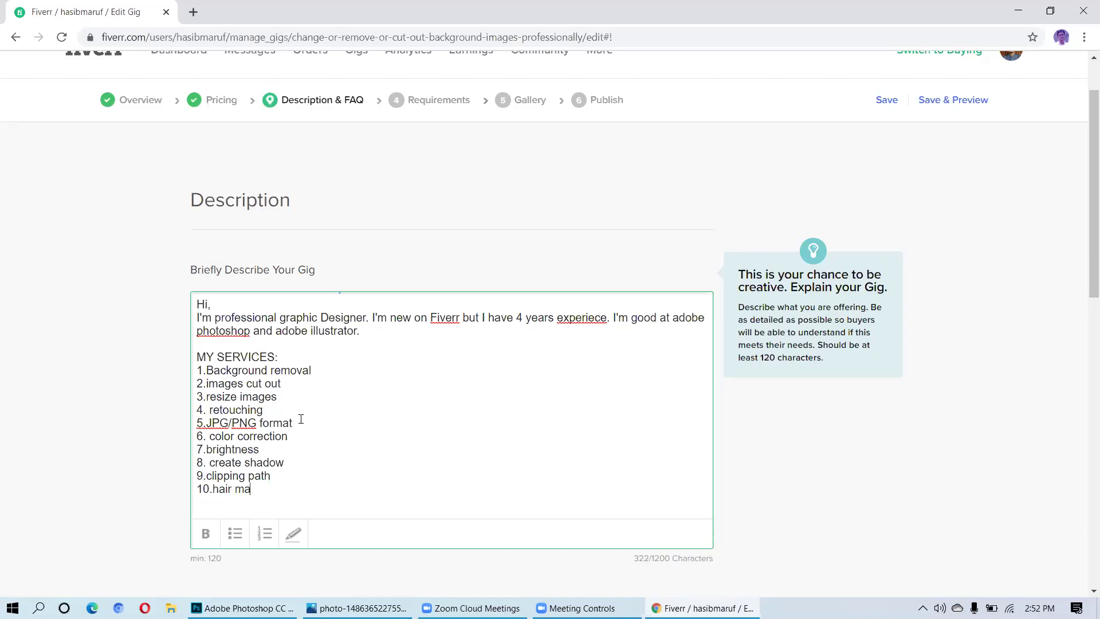
{"action": "type", "text": "sking"}
{"action": "type", "text": "."}
- Leave a blank line after the services list and add the heading "YOU WILL GET:"
{"action": "key", "text": "Return"}
{"action": "key", "text": "Return"}
{"action": "type", "text": "YOU"}
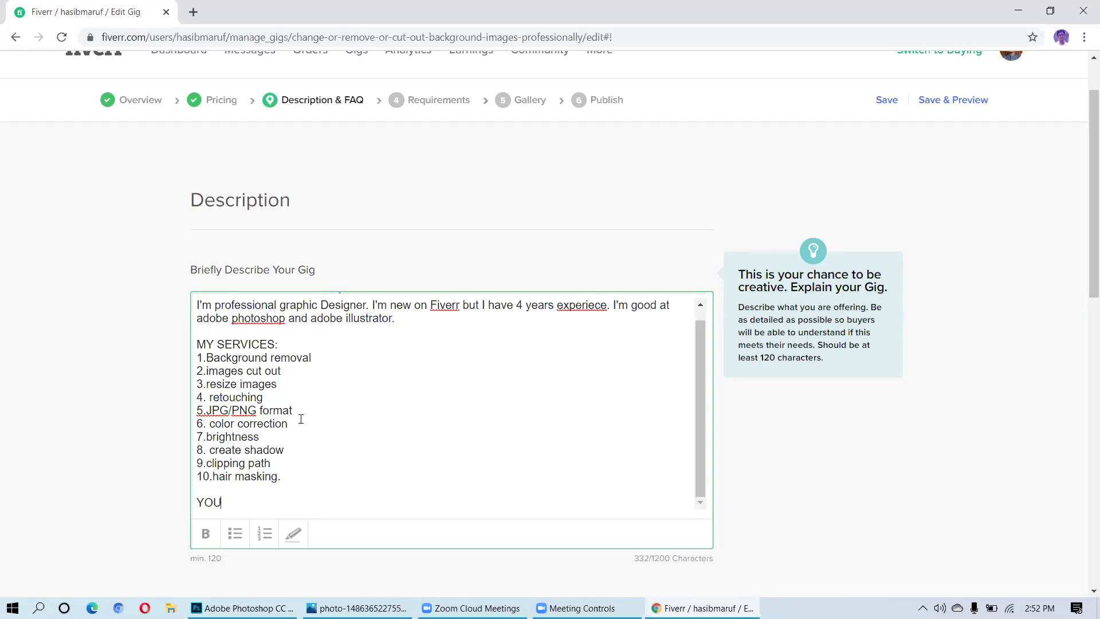
{"action": "type", "text": " WILL GET"}
{"action": "type", "text": ":"}
- Insert two more blank lines between the hair masking entry and the "YOU WILL GET:" heading
{"action": "scroll", "coordinate": [315, 496], "scroll_direction": "down", "scroll_amount": 3}
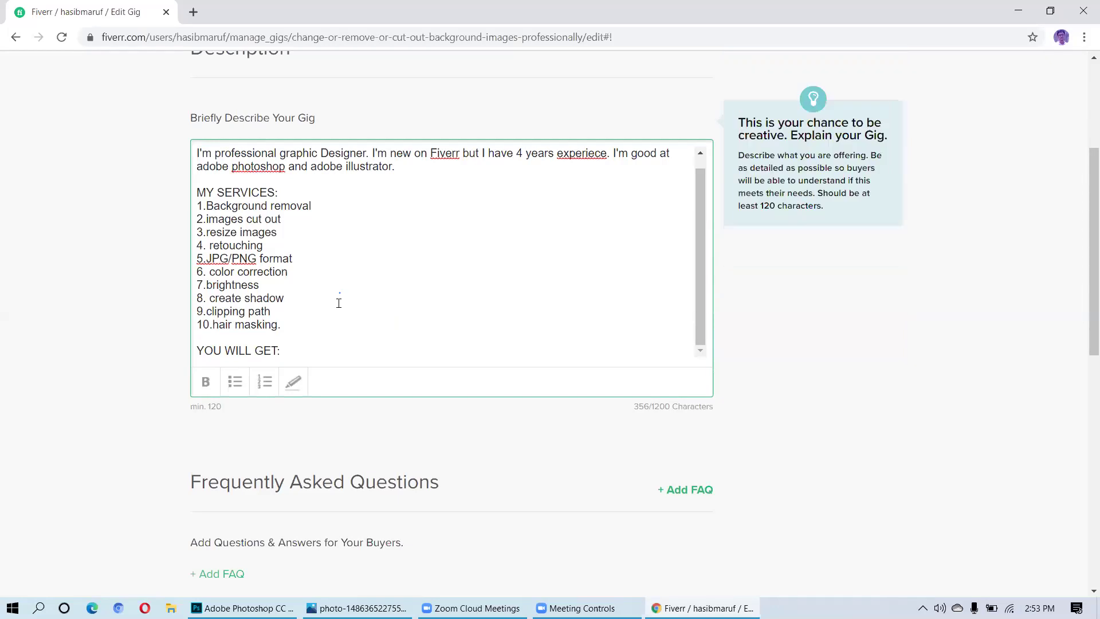
{"action": "scroll", "coordinate": [339, 303], "scroll_direction": "down", "scroll_amount": 3}
{"action": "scroll", "coordinate": [339, 307], "scroll_direction": "up", "scroll_amount": 6}
{"action": "scroll", "coordinate": [332, 434], "scroll_direction": "down", "scroll_amount": 3}
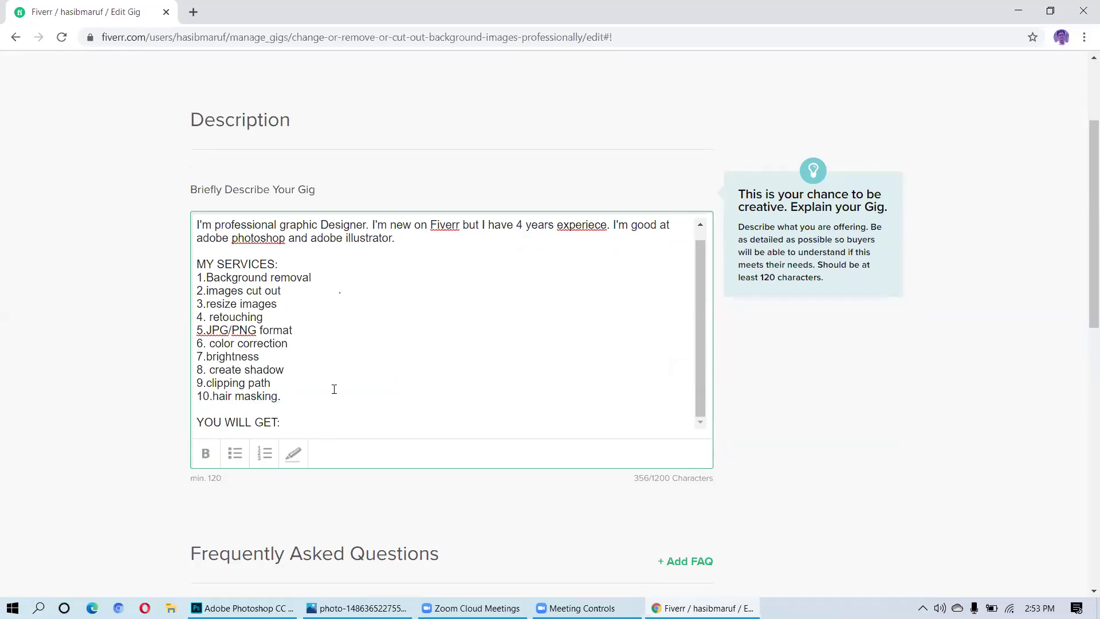
{"action": "left_click", "coordinate": [285, 426]}
{"action": "left_click", "coordinate": [285, 396]}
{"action": "key", "text": "Return"}
{"action": "scroll", "coordinate": [257, 408], "scroll_direction": "down", "scroll_amount": 1}
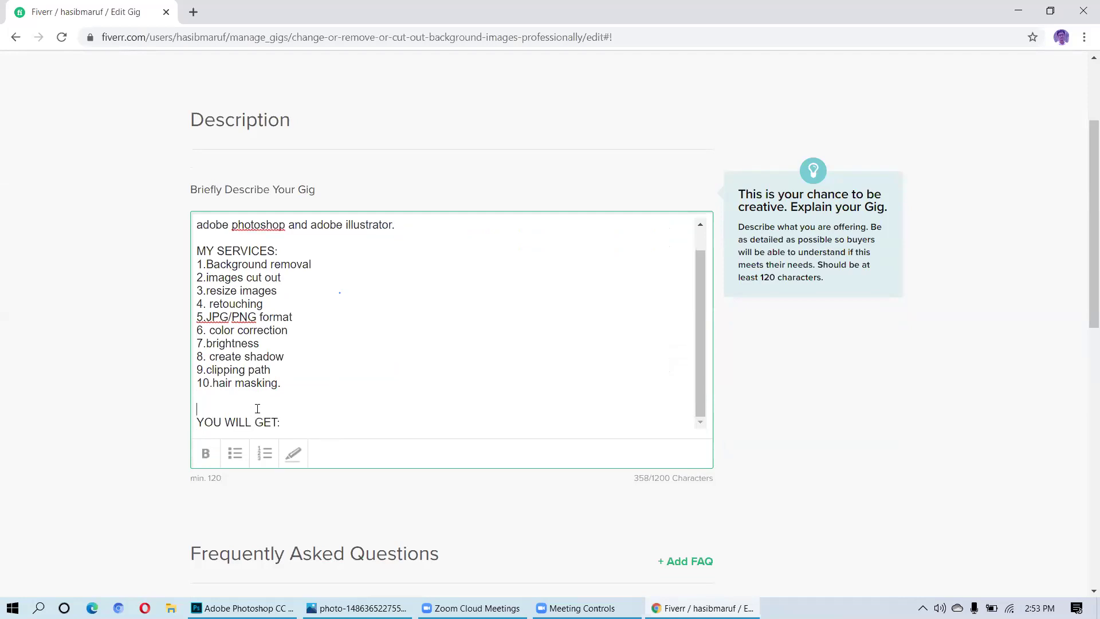
{"action": "key", "text": "Return"}
{"action": "scroll", "coordinate": [257, 409], "scroll_direction": "down", "scroll_amount": 1}
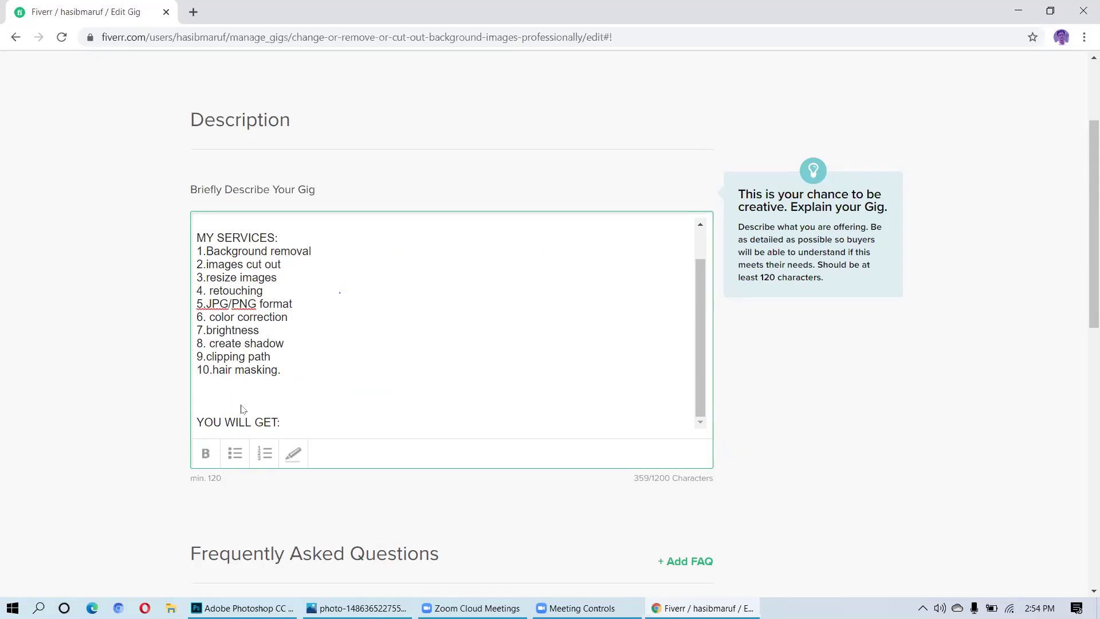
- Write "1.unlimited revision" and "2.super and professional work" on the lines directly above "YOU WILL GET:"
{"action": "type", "text": "1.unlimited revision"}
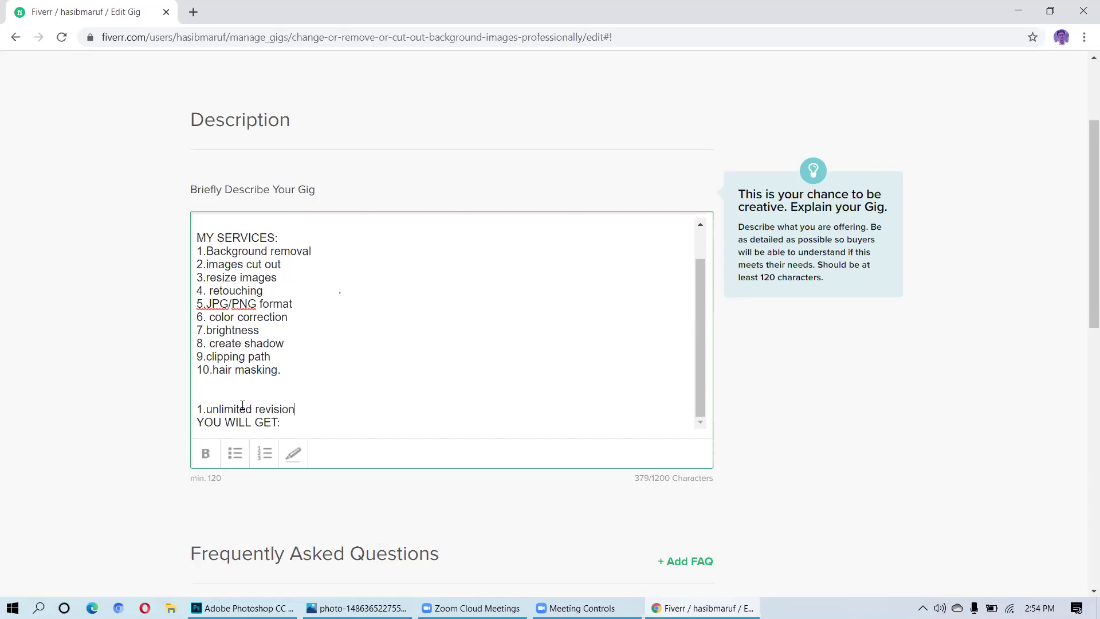
{"action": "key", "text": "Return"}
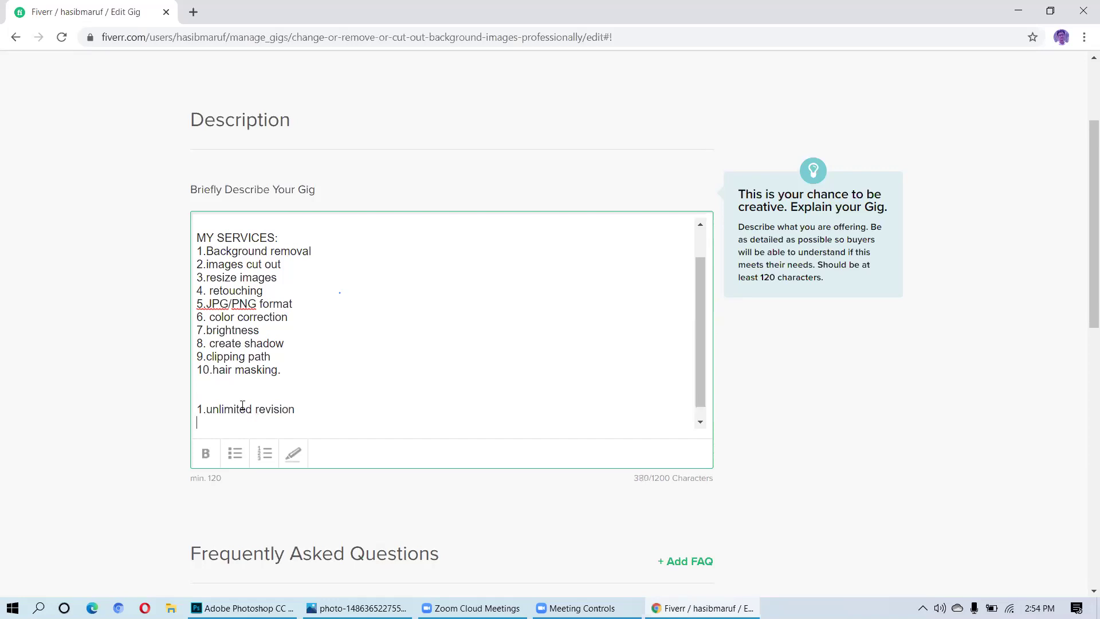
{"action": "type", "text": "2"}
{"action": "type", "text": ".super and professi"}
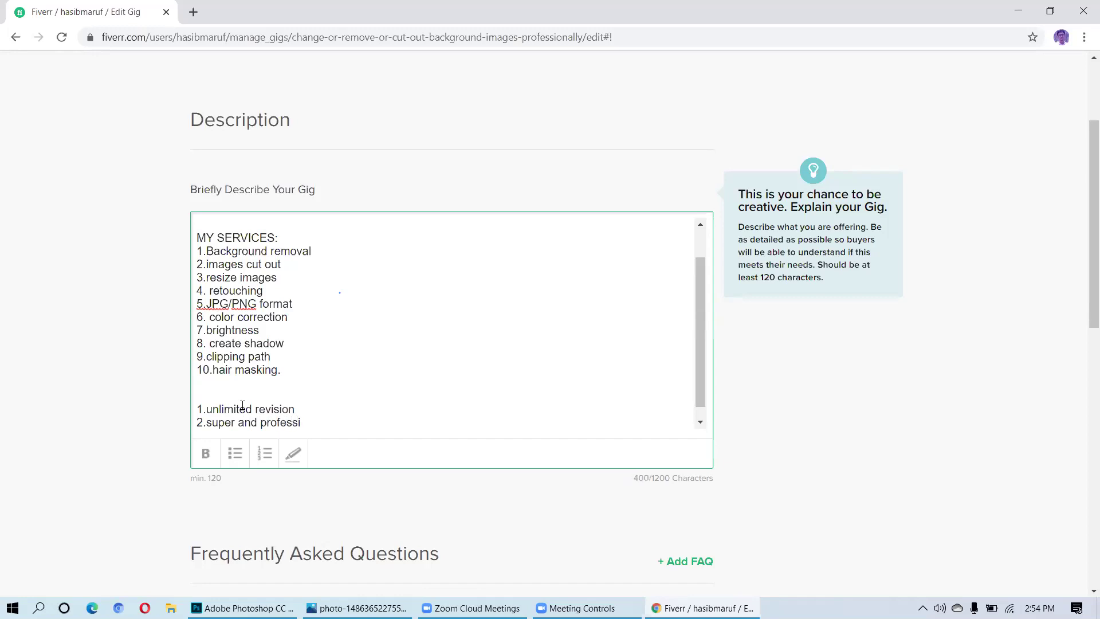
{"action": "type", "text": "onal work"}
- Add "best satisfaction" on the line below the professional work entry and number it "3."
{"action": "key", "text": "Return"}
{"action": "key", "text": "Return"}
{"action": "type", "text": "best "}
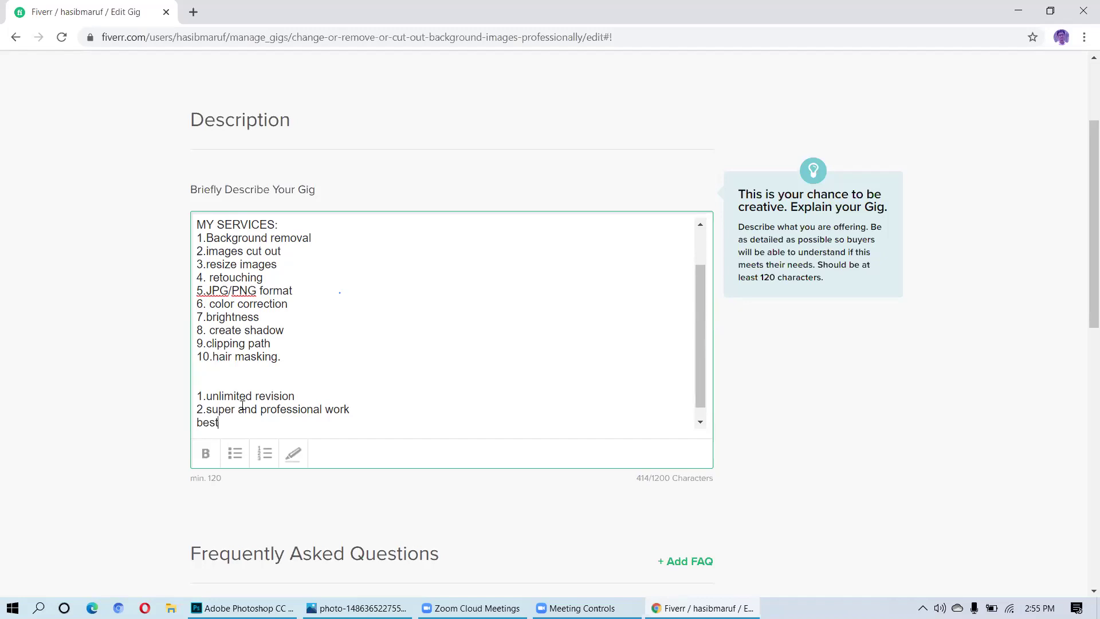
{"action": "type", "text": "satisfactio"}
{"action": "type", "text": "n"}
{"action": "double_click", "coordinate": [196, 425]}
{"action": "key", "text": "shift+Down"}
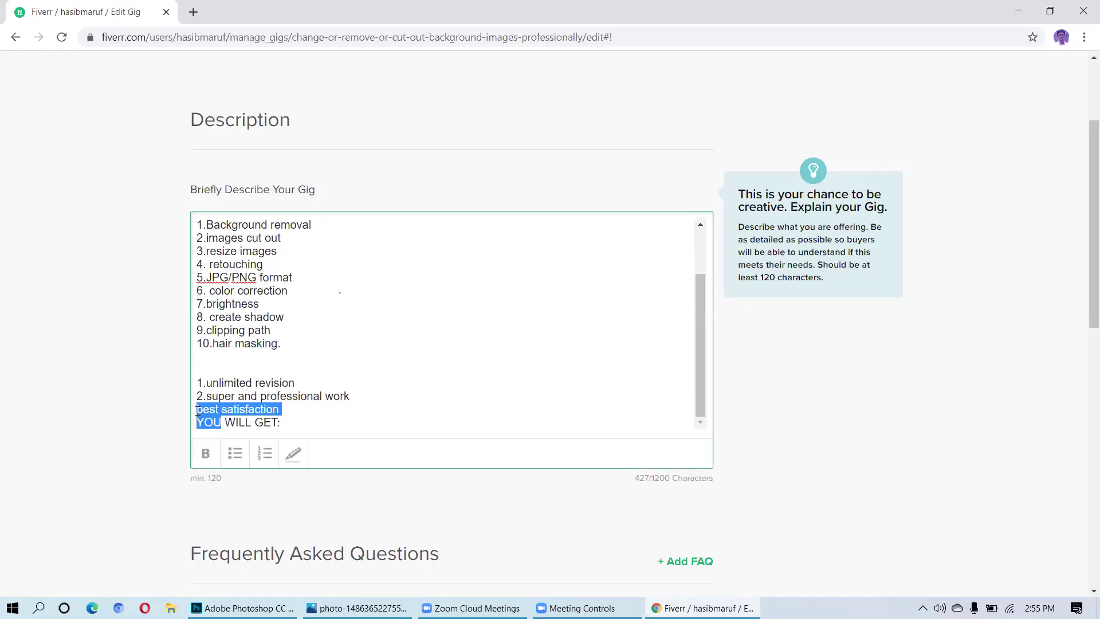
{"action": "left_click", "coordinate": [197, 411]}
{"action": "type", "text": "3"}
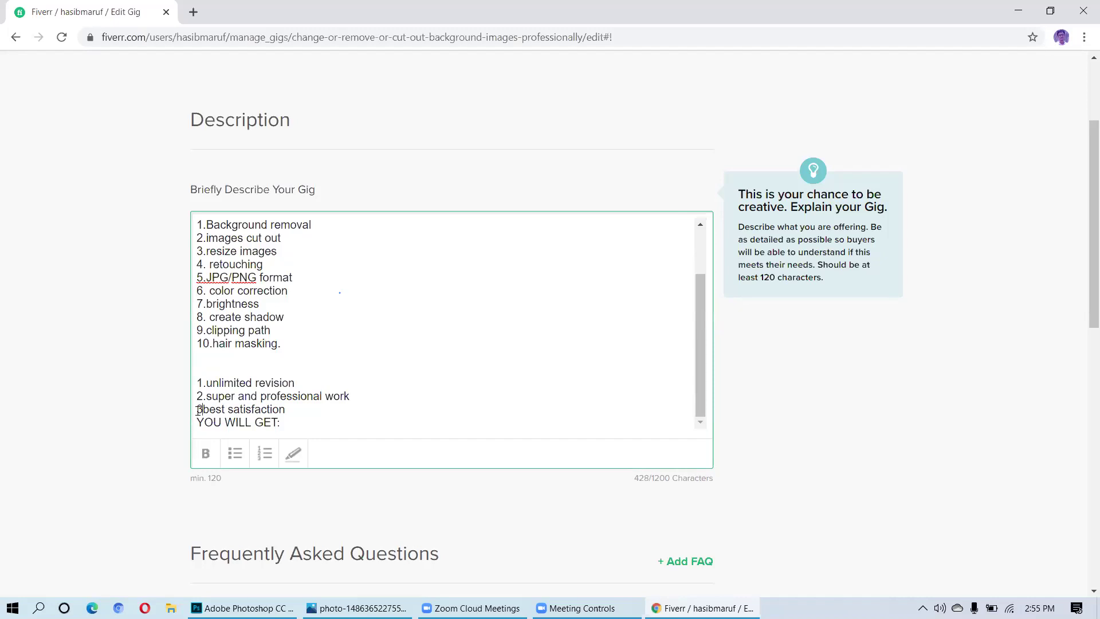
{"action": "type", "text": "."}
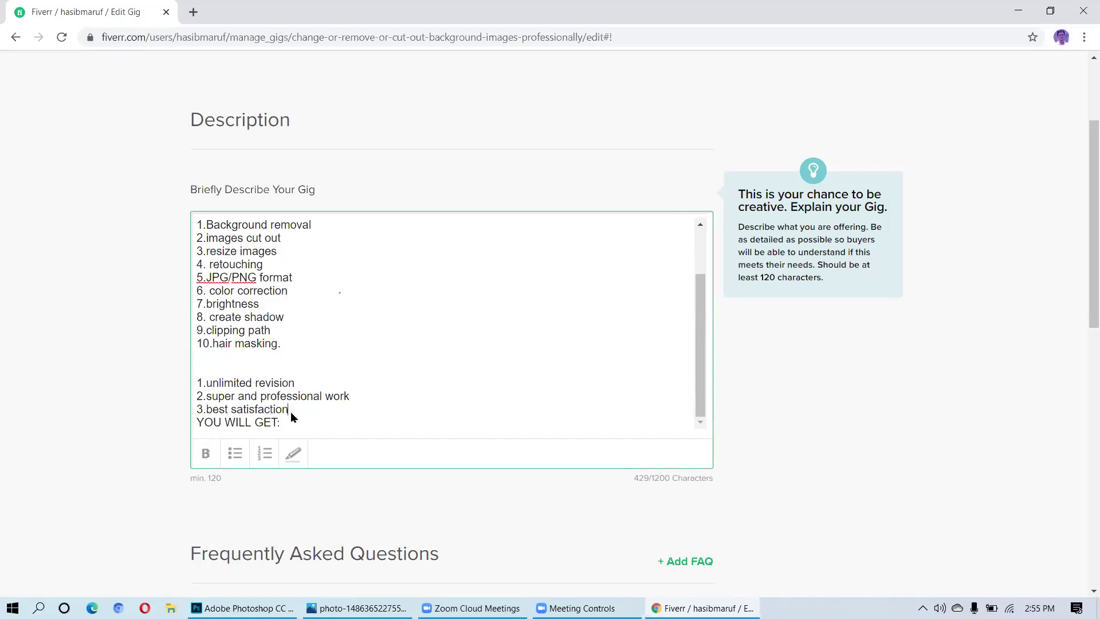
- Add "4.100% guaranteed" as the fourth benefit in the description
{"action": "key", "text": "Return"}
{"action": "type", "text": "4"}
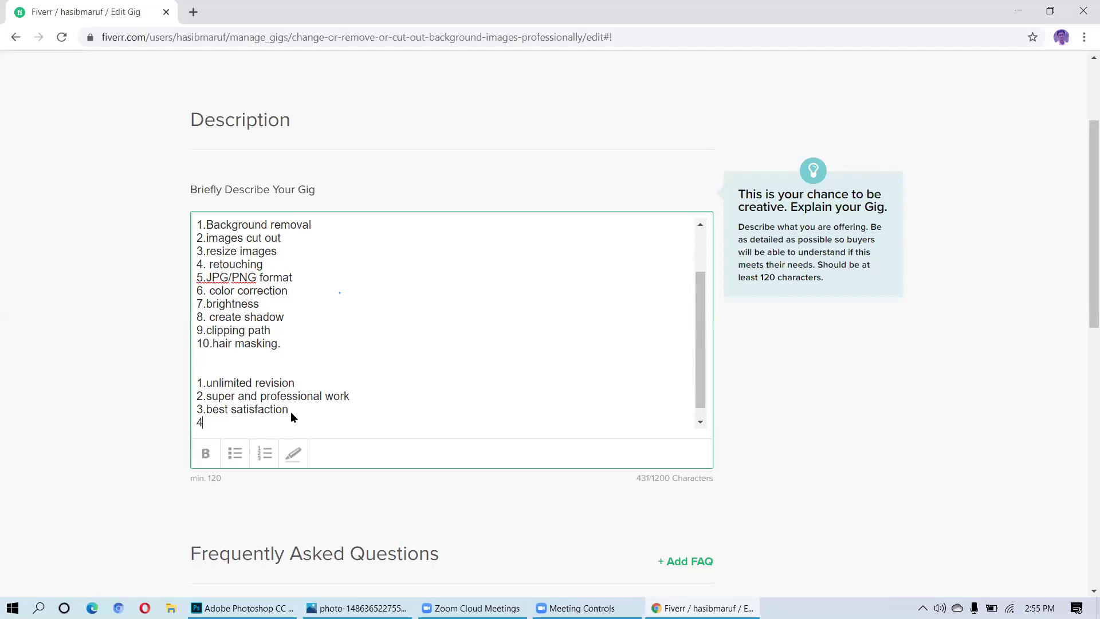
{"action": "type", "text": ".100% guaranteed"}
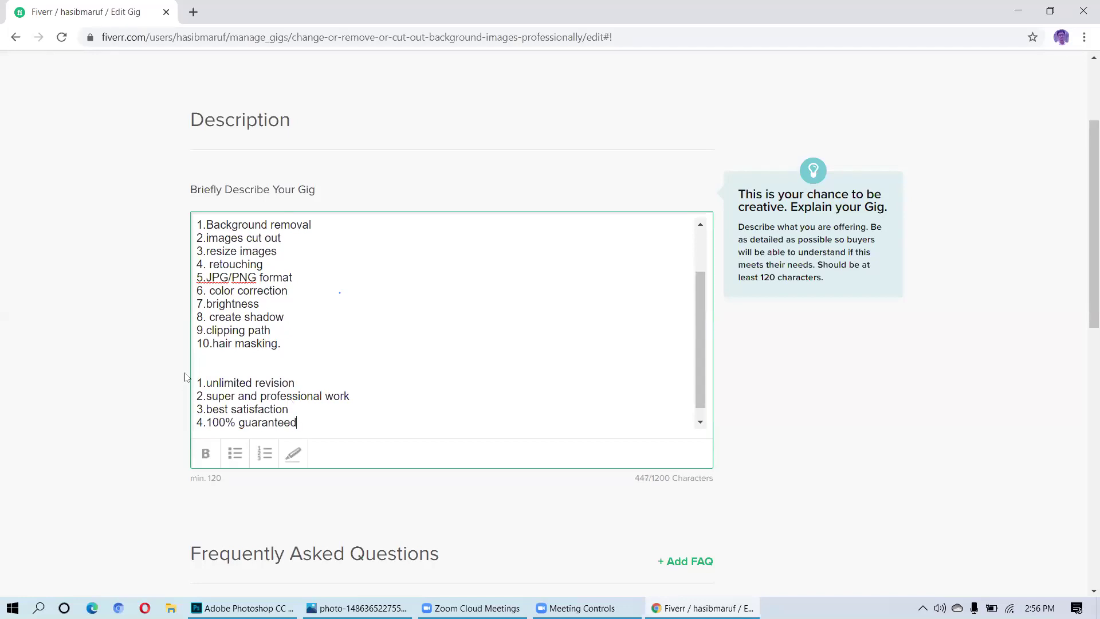
- Write the heading "YOU WILL GET:" on the blank line directly above "1.unlimited revision" in the description
{"action": "scroll", "coordinate": [196, 364], "scroll_direction": "down", "scroll_amount": 1}
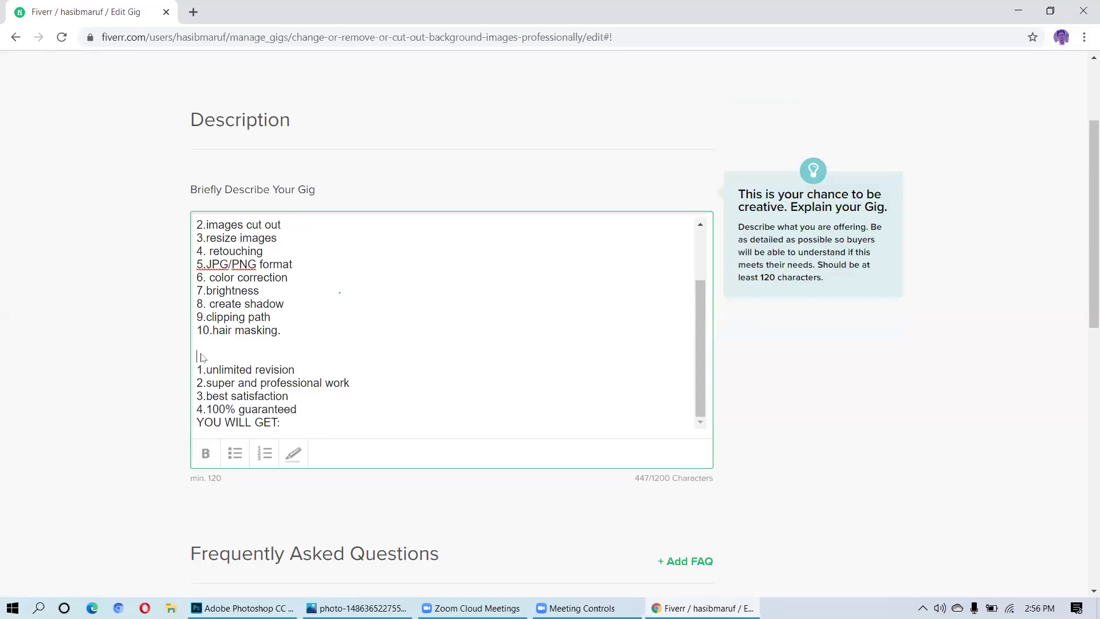
{"action": "left_click", "coordinate": [202, 356]}
{"action": "type", "text": "YOU WILL GET"}
{"action": "type", "text": ":"}
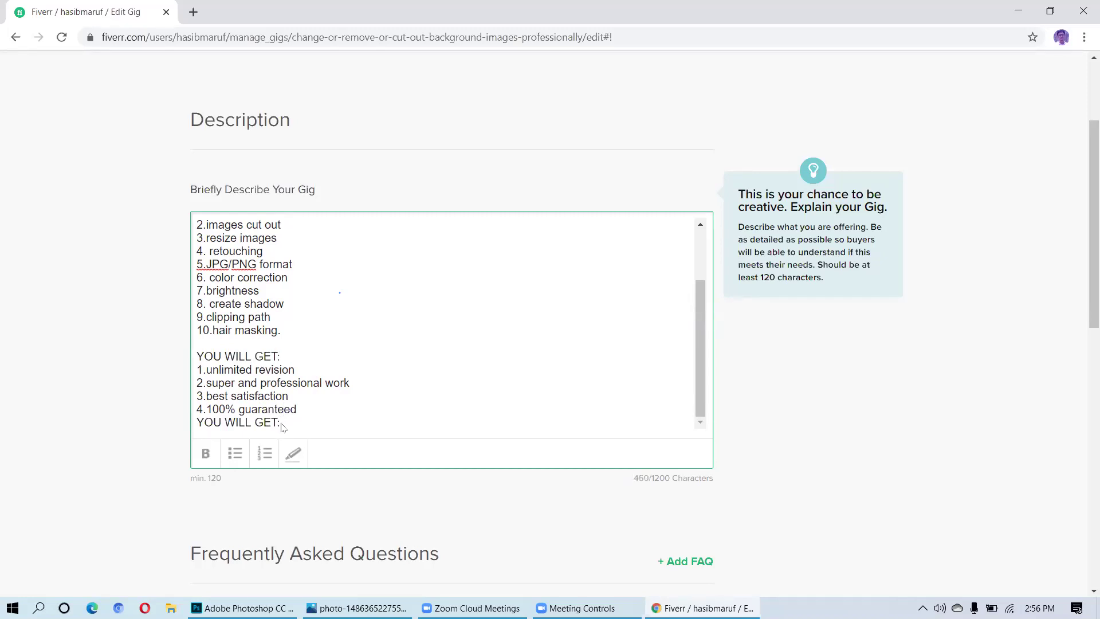
- Delete the duplicate "YOU WILL GET:" heading below the "4.100% guaranteed" entry
{"action": "key", "text": "BackSpace"}
{"action": "key", "text": "BackSpace"}
{"action": "key", "text": "BackSpace"}
{"action": "key", "text": "BackSpace"}
{"action": "key", "text": "BackSpace"}
{"action": "key", "text": "BackSpace"}
{"action": "key", "text": "BackSpace"}
{"action": "key", "text": "BackSpace"}
{"action": "key", "text": "BackSpace"}
{"action": "key", "text": "BackSpace"}
{"action": "key", "text": "BackSpace"}
{"action": "key", "text": "BackSpace"}
{"action": "scroll", "coordinate": [281, 426], "scroll_direction": "down", "scroll_amount": 1}
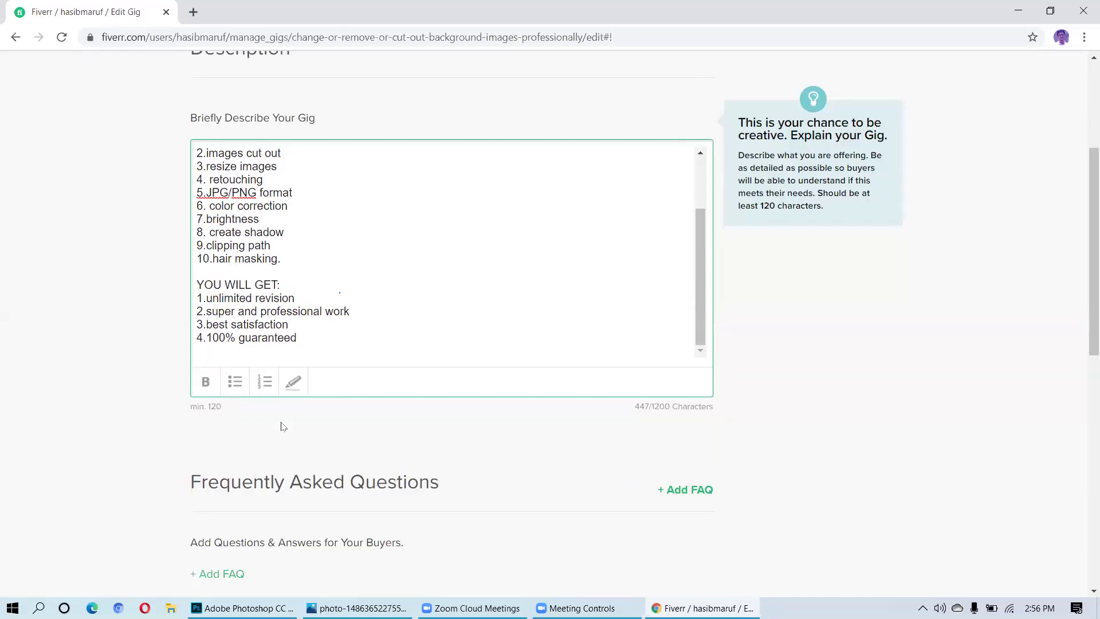
{"action": "scroll", "coordinate": [280, 426], "scroll_direction": "up", "scroll_amount": 1}
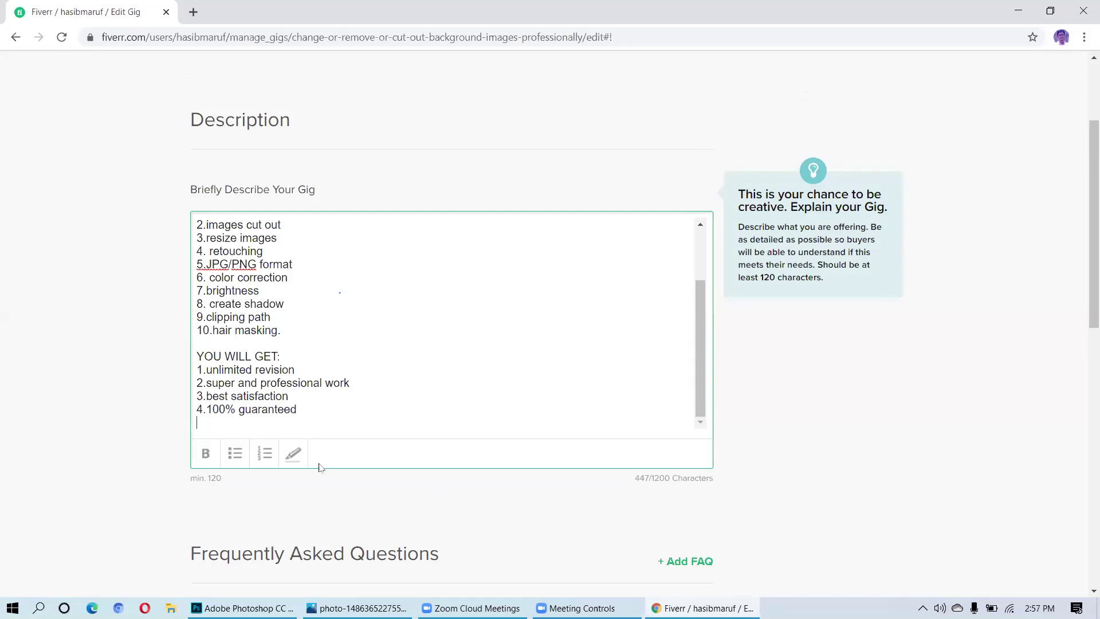
- Open a blank question-and-answer entry in the Frequently Asked Questions section
{"action": "scroll", "coordinate": [315, 412], "scroll_direction": "down", "scroll_amount": 2}
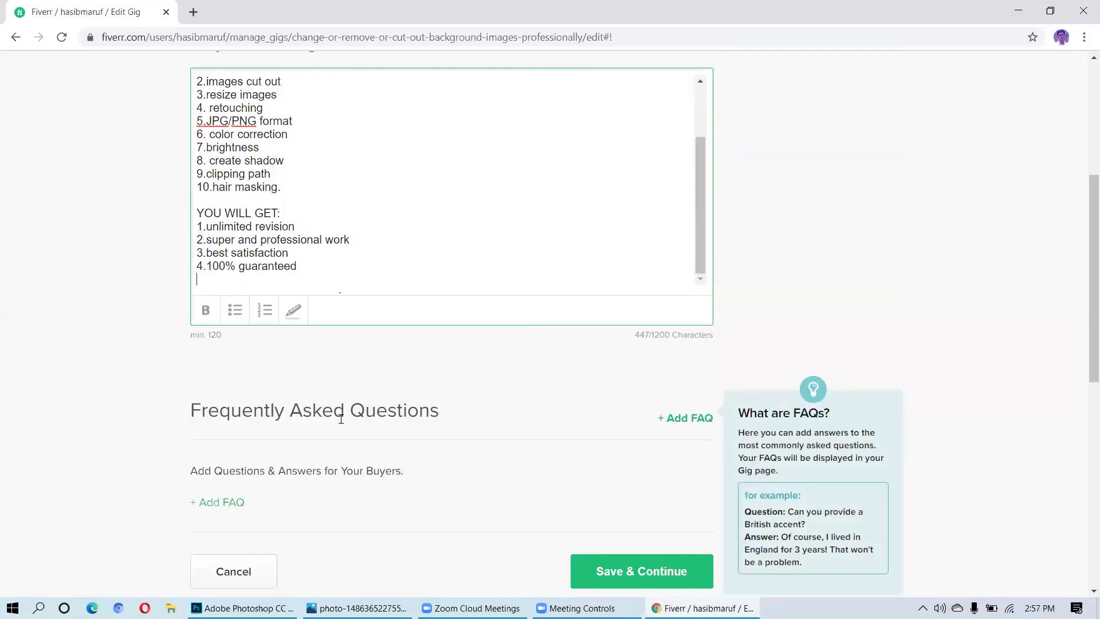
{"action": "left_click", "coordinate": [341, 419]}
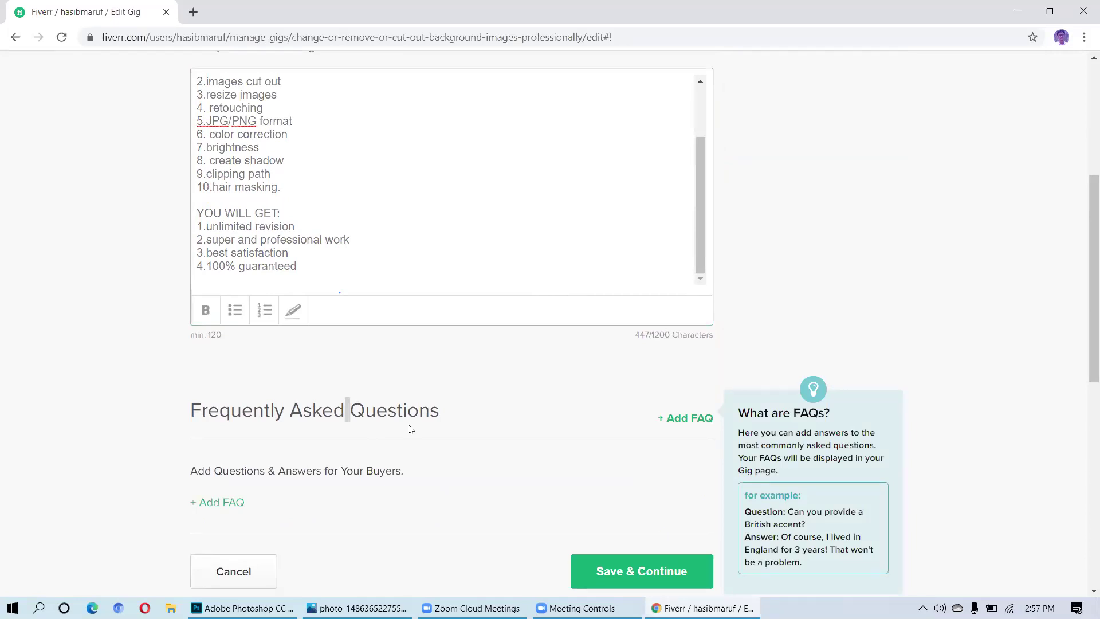
{"action": "left_click", "coordinate": [669, 425]}
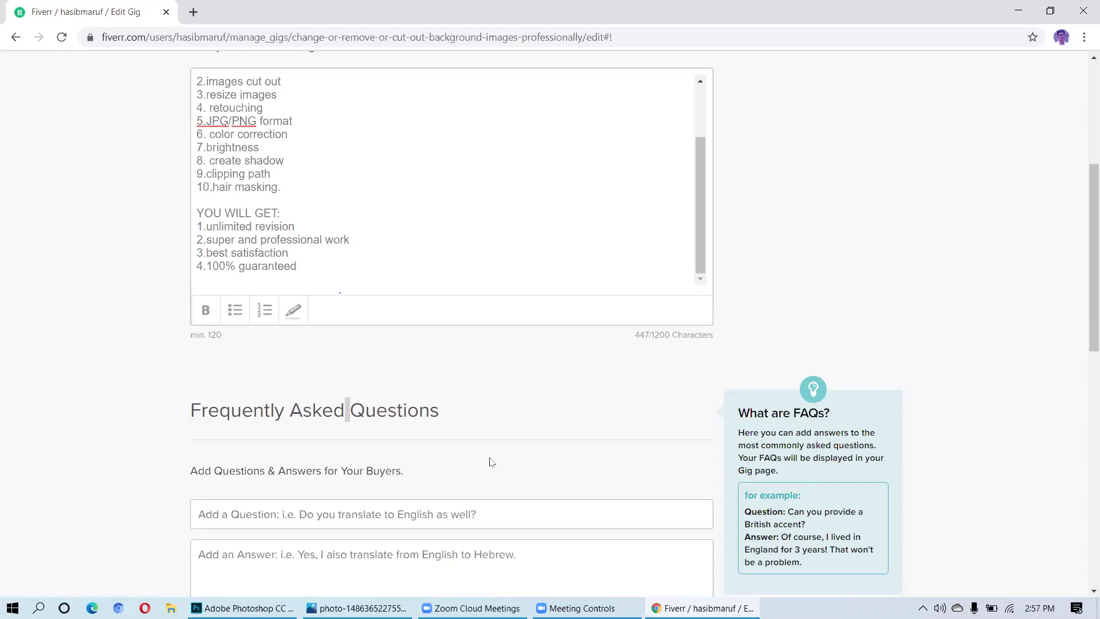
{"action": "scroll", "coordinate": [491, 462], "scroll_direction": "down", "scroll_amount": 1}
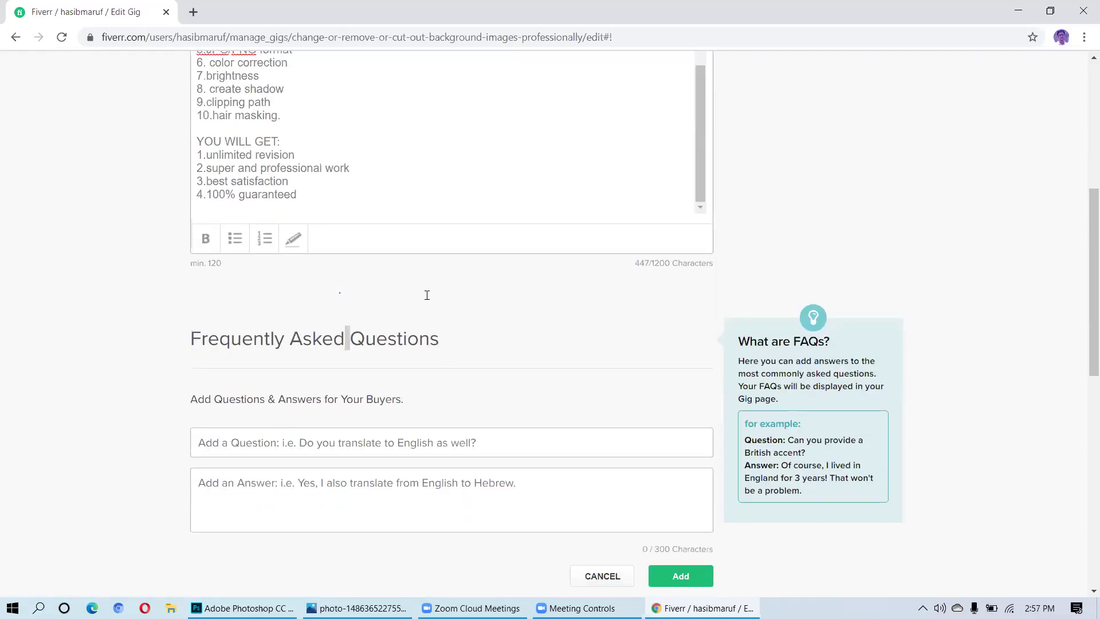
- Try the bold, bulleted list, numbered list and highlight formatting in the gig description
{"action": "scroll", "coordinate": [427, 299], "scroll_direction": "up", "scroll_amount": 3}
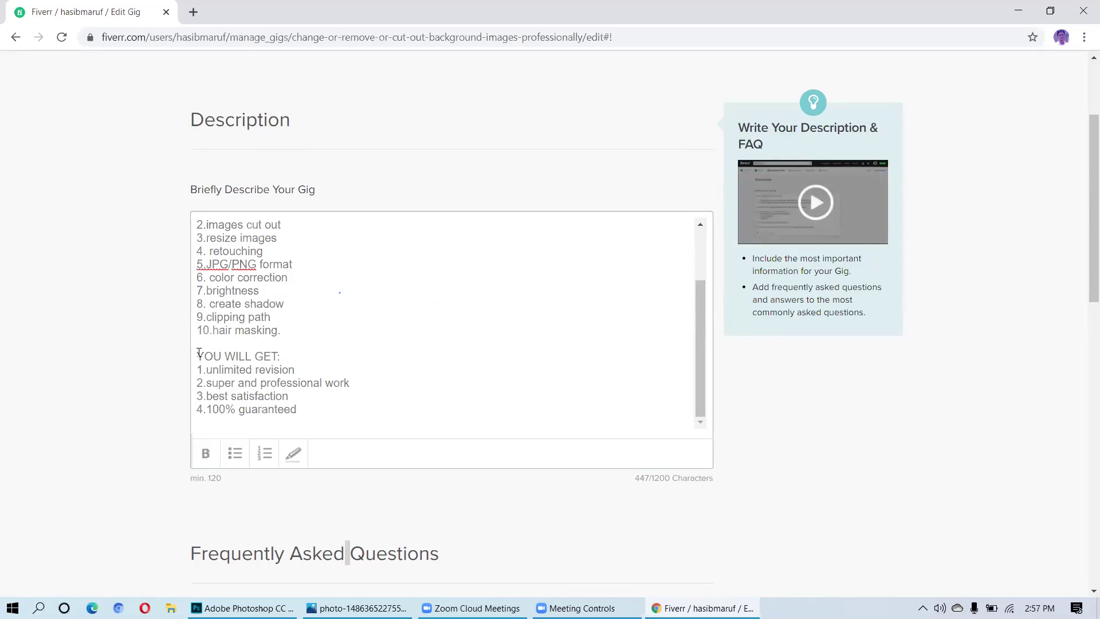
{"action": "mouse_move", "coordinate": [198, 353]}
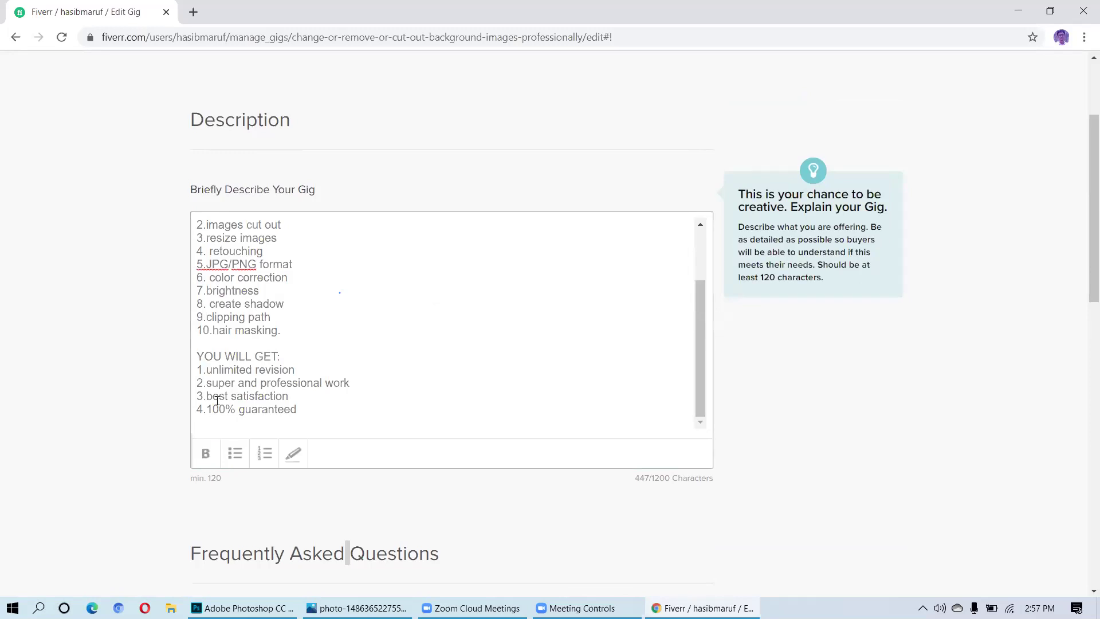
{"action": "left_click", "coordinate": [212, 462]}
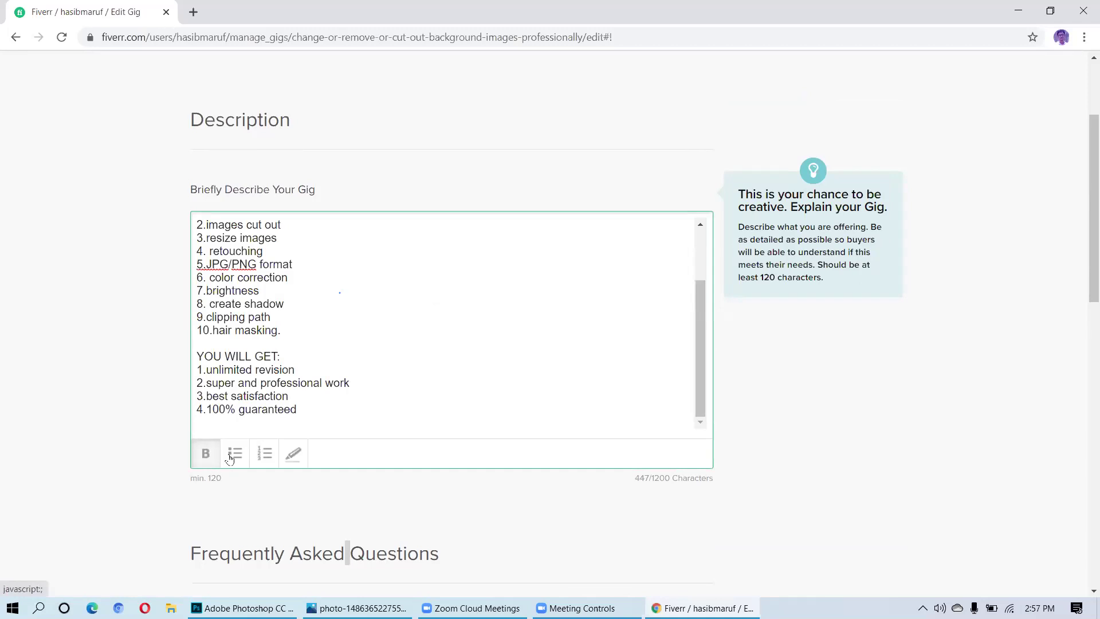
{"action": "left_click", "coordinate": [230, 458]}
{"action": "left_click", "coordinate": [259, 458]}
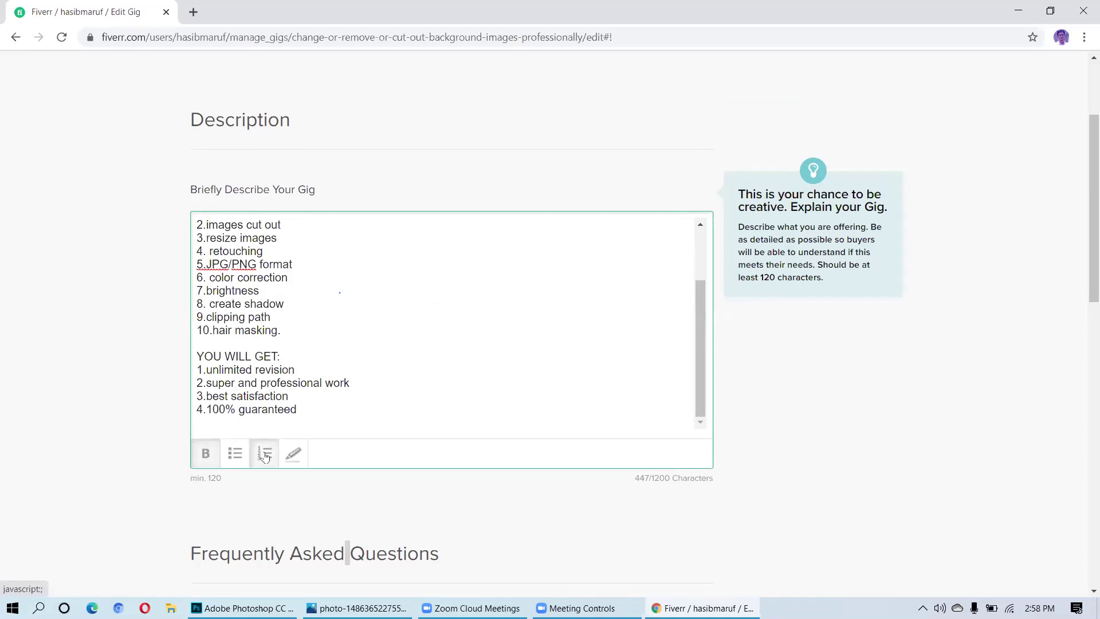
{"action": "left_click", "coordinate": [294, 455]}
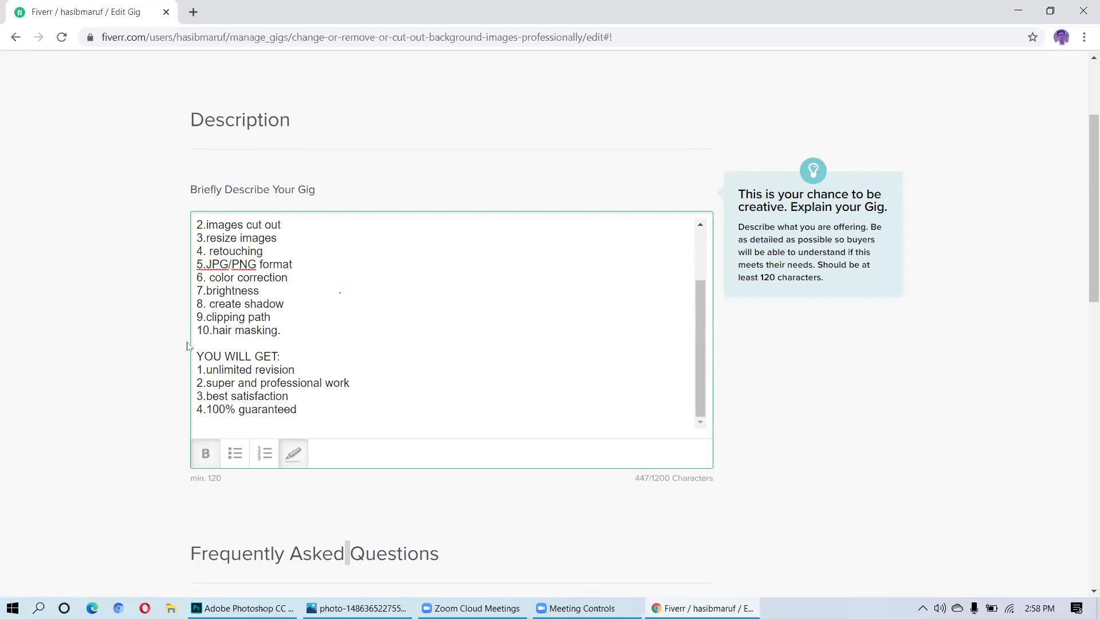
{"action": "left_click", "coordinate": [289, 464]}
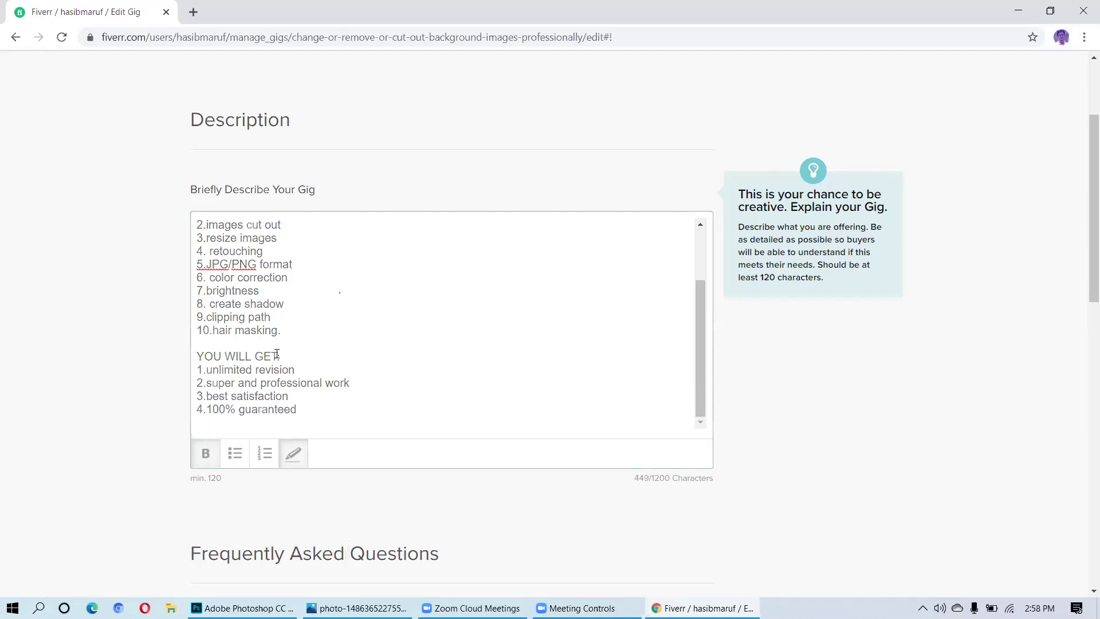
- Undo the accidental text move in the benefits heading and restore it to "YOU WILL GET:"
{"action": "left_click", "coordinate": [247, 355]}
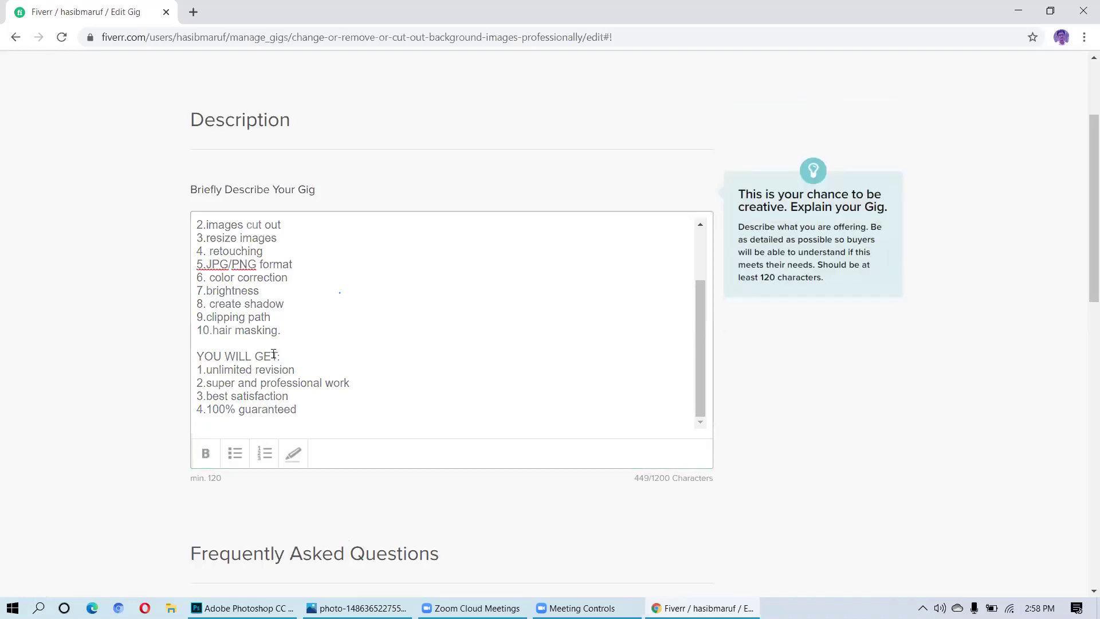
{"action": "left_click_drag", "start_coordinate": [277, 356], "coordinate": [227, 356]}
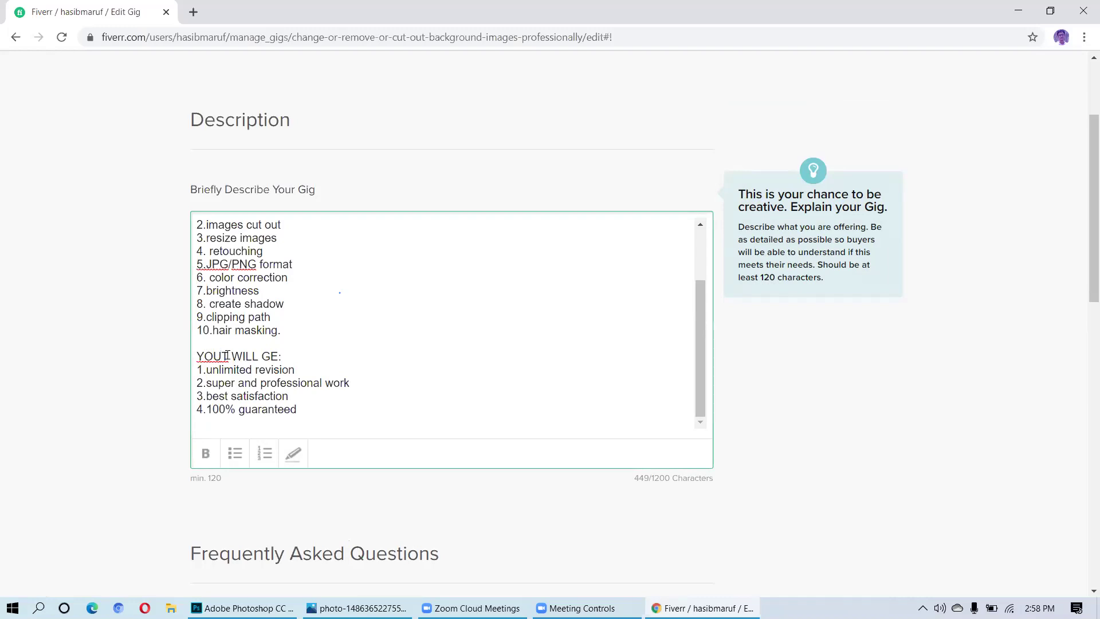
{"action": "key", "text": "ctrl+z"}
{"action": "type", "text": ":"}
{"action": "left_click", "coordinate": [272, 355]}
{"action": "type", "text": "t"}
{"action": "key", "text": "BackSpace"}
- Begin the FAQ question with "Can you change the background image for the"
{"action": "scroll", "coordinate": [413, 283], "scroll_direction": "down", "scroll_amount": 3}
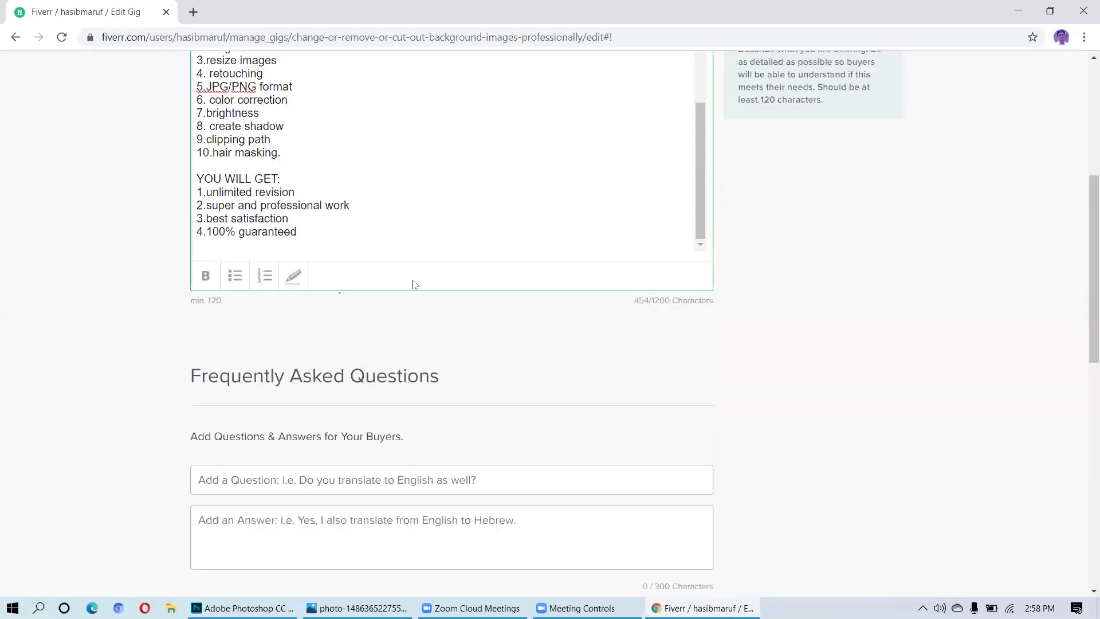
{"action": "scroll", "coordinate": [413, 283], "scroll_direction": "down", "scroll_amount": 2}
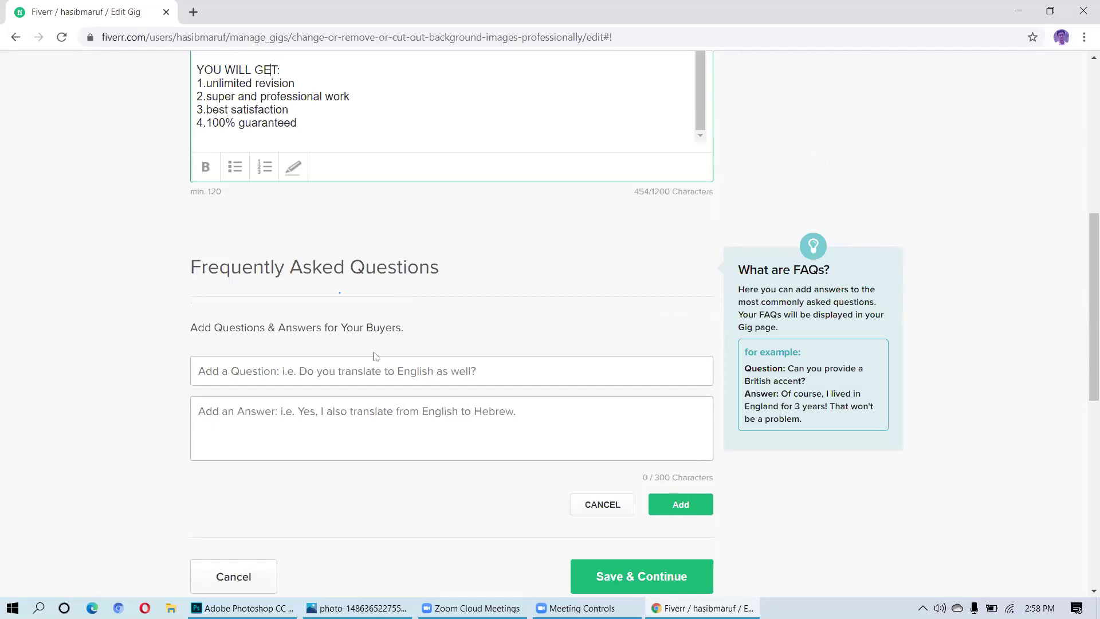
{"action": "scroll", "coordinate": [386, 313], "scroll_direction": "up", "scroll_amount": 1}
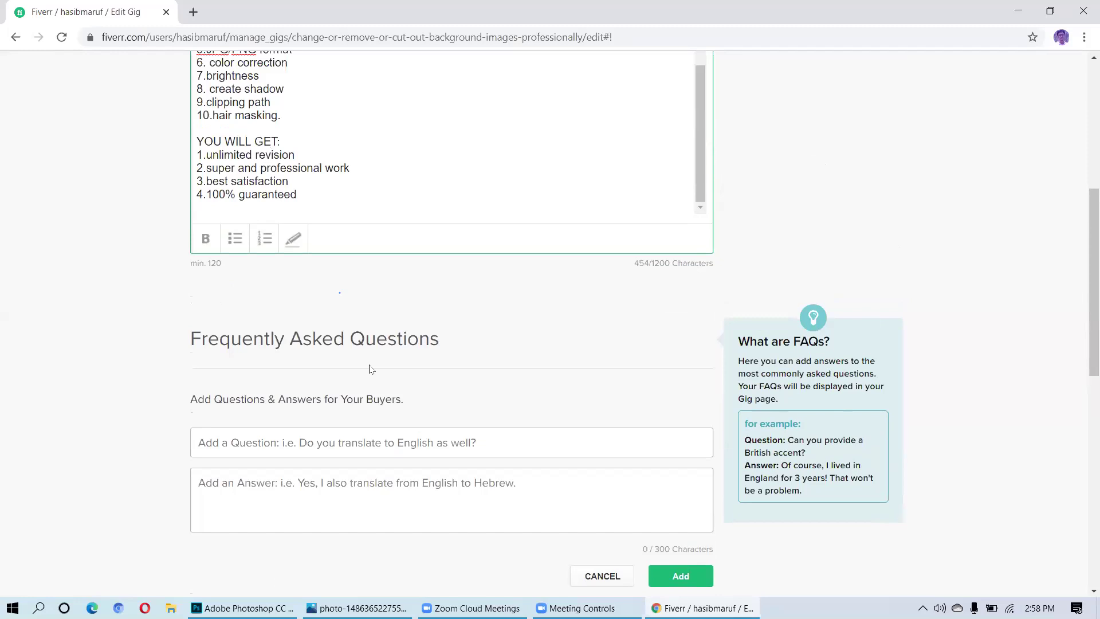
{"action": "scroll", "coordinate": [373, 309], "scroll_direction": "down", "scroll_amount": 2}
{"action": "left_click", "coordinate": [350, 311]}
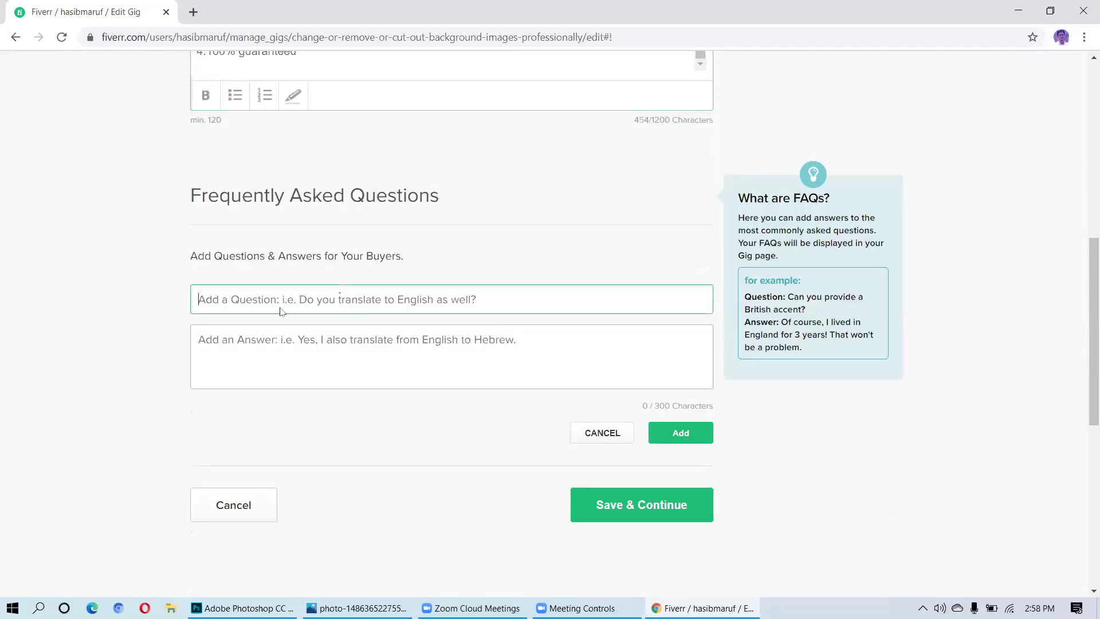
{"action": "type", "text": "F"}
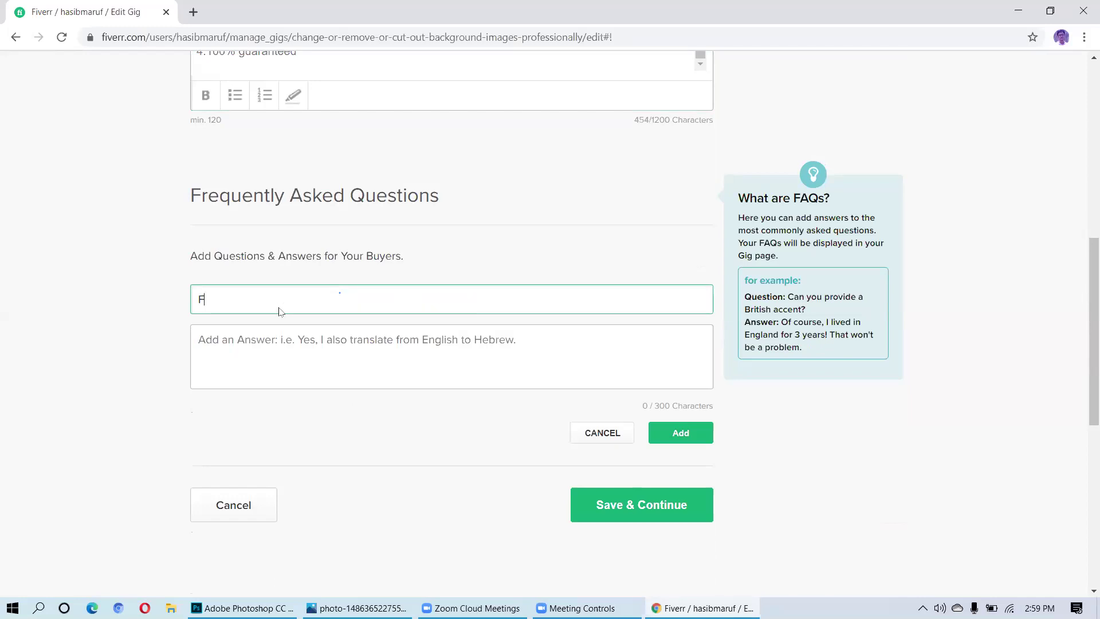
{"action": "key", "text": "BackSpace"}
{"action": "type", "text": "Ca"}
{"action": "type", "text": "n you "}
{"action": "type", "text": "ch"}
{"action": "type", "text": "ang"}
{"action": "type", "text": "e m"}
{"action": "type", "text": "y"}
{"action": "key", "text": "BackSpace"}
{"action": "key", "text": "BackSpace"}
{"action": "key", "text": "BackSpace"}
{"action": "type", "text": "the bac"}
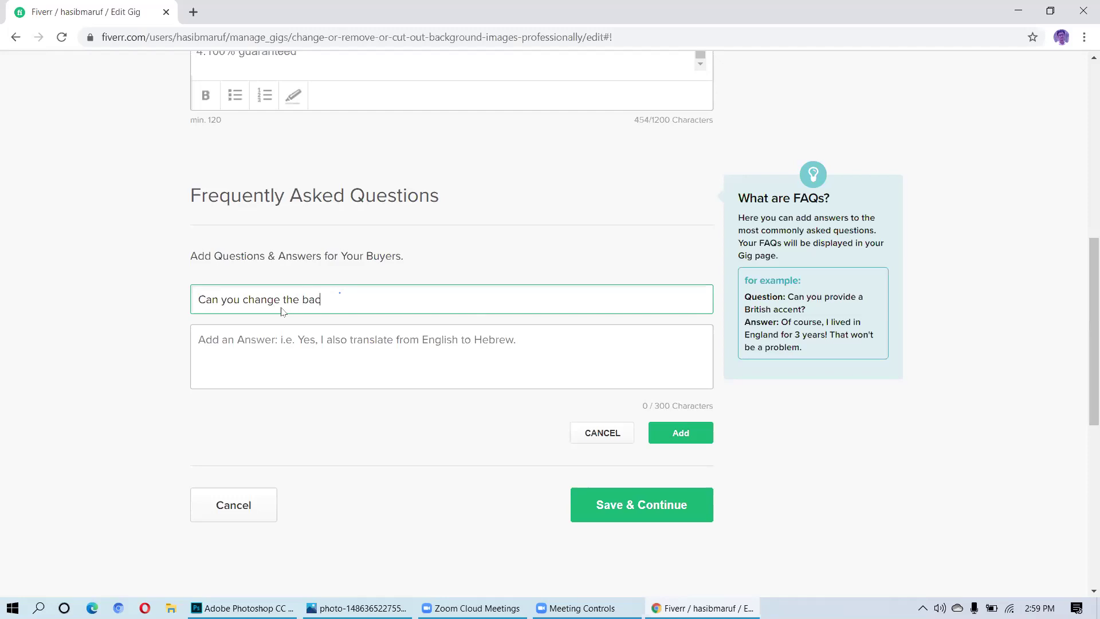
{"action": "type", "text": "kground image for the"}
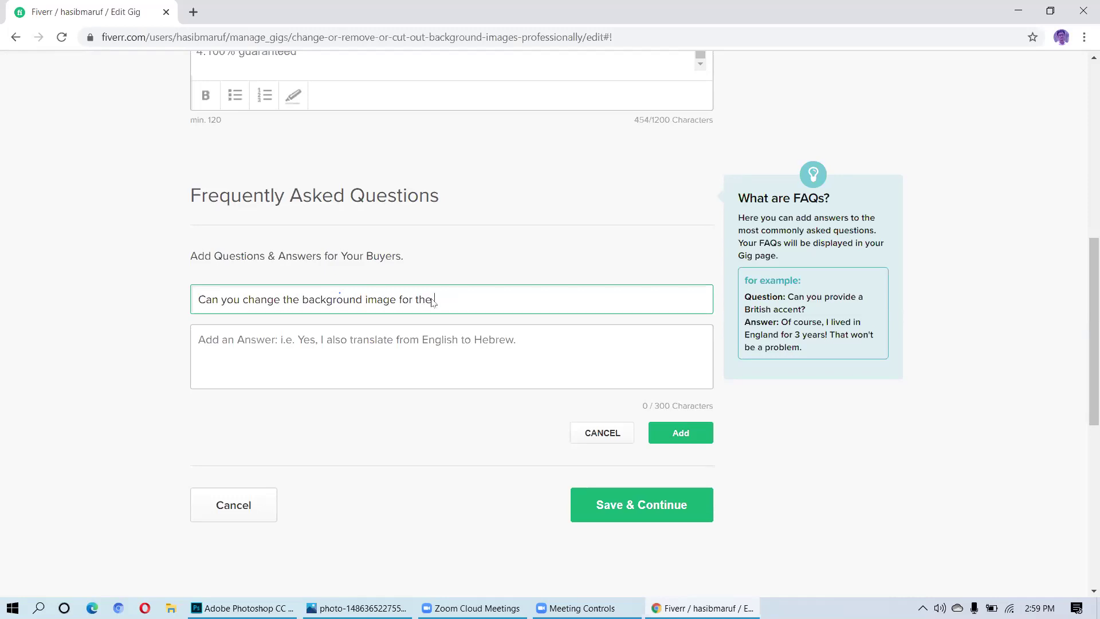
- Replace "for the" at the end of the FAQ question with "of my photo?"
{"action": "key", "text": "BackSpace"}
{"action": "key", "text": "BackSpace"}
{"action": "key", "text": "BackSpace"}
{"action": "key", "text": "BackSpace"}
{"action": "key", "text": "BackSpace"}
{"action": "key", "text": "BackSpace"}
{"action": "key", "text": "BackSpace"}
{"action": "type", "text": "of my photo"}
{"action": "type", "text": "?"}
- Answer the question with "yes, i can create a background image for you from own image resource." and add the FAQ
{"action": "scroll", "coordinate": [450, 263], "scroll_direction": "up", "scroll_amount": 1}
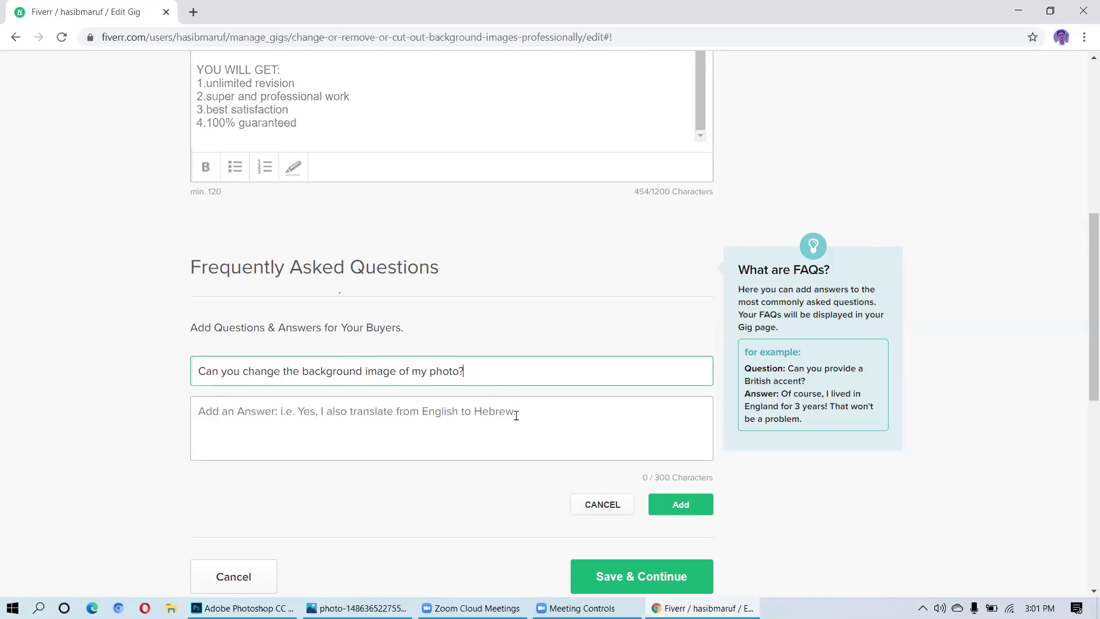
{"action": "scroll", "coordinate": [516, 415], "scroll_direction": "down", "scroll_amount": 1}
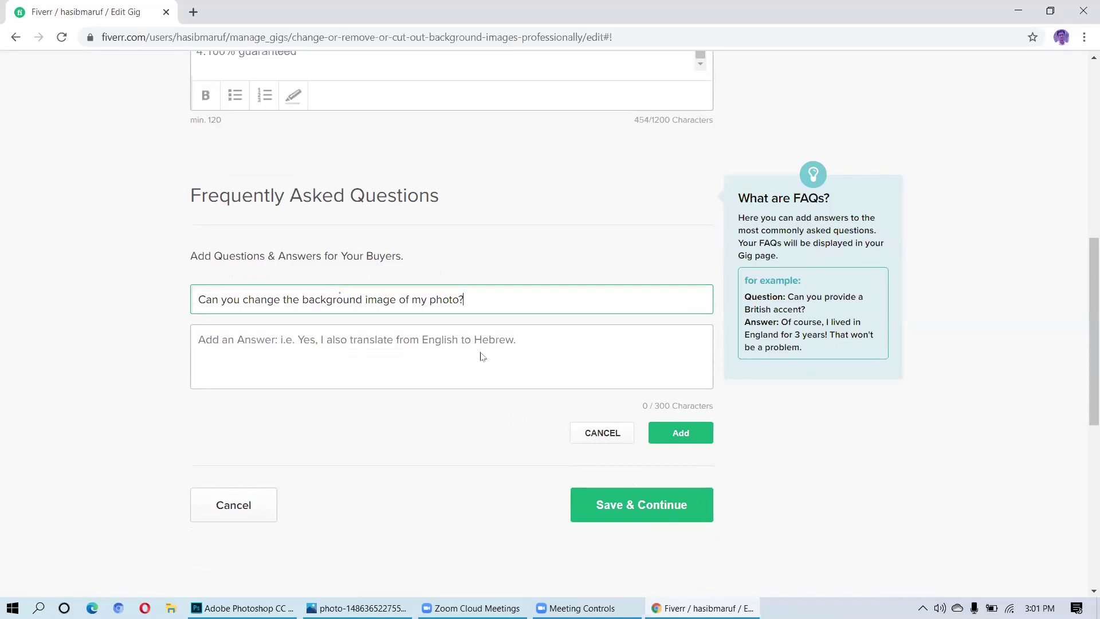
{"action": "left_click", "coordinate": [284, 342]}
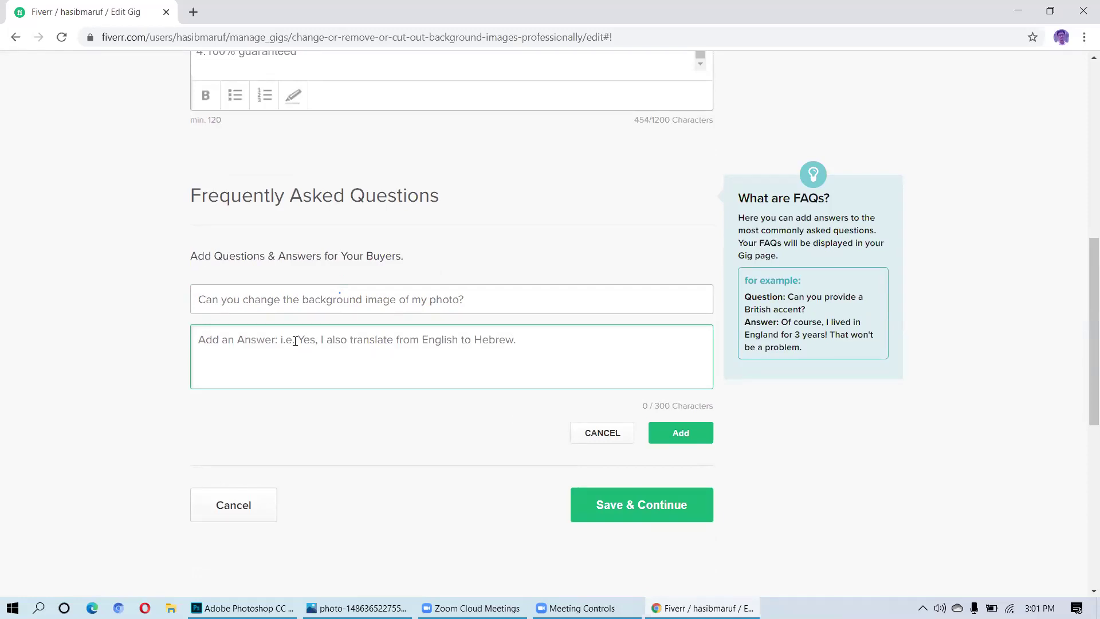
{"action": "type", "text": "yes"}
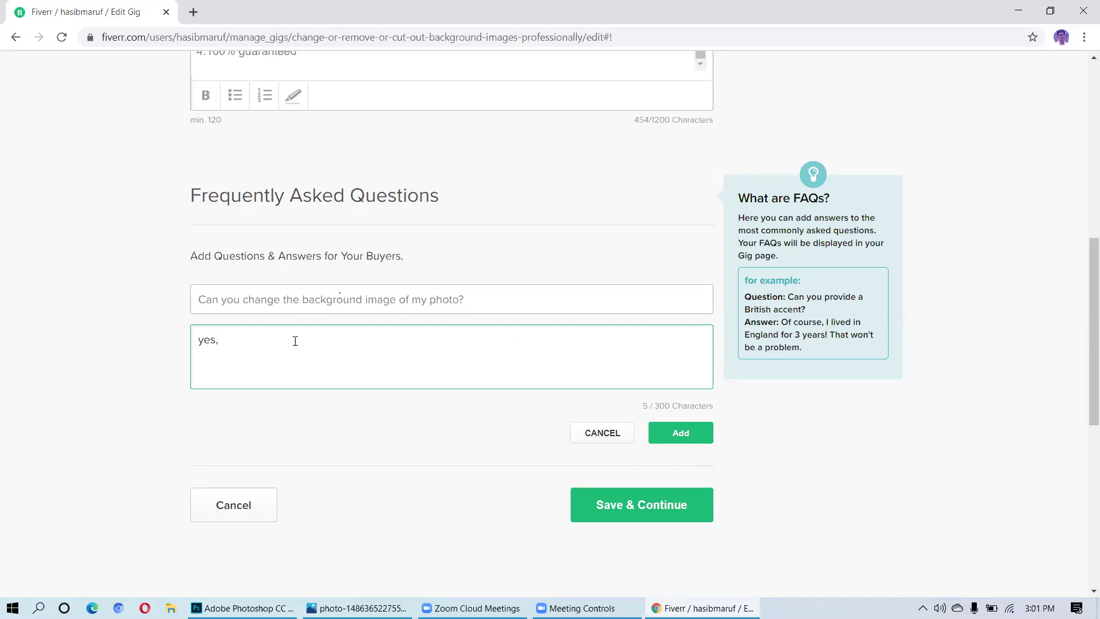
{"action": "type", "text": ", i can create a br"}
{"action": "key", "text": "BackSpace"}
{"action": "type", "text": "ackground"}
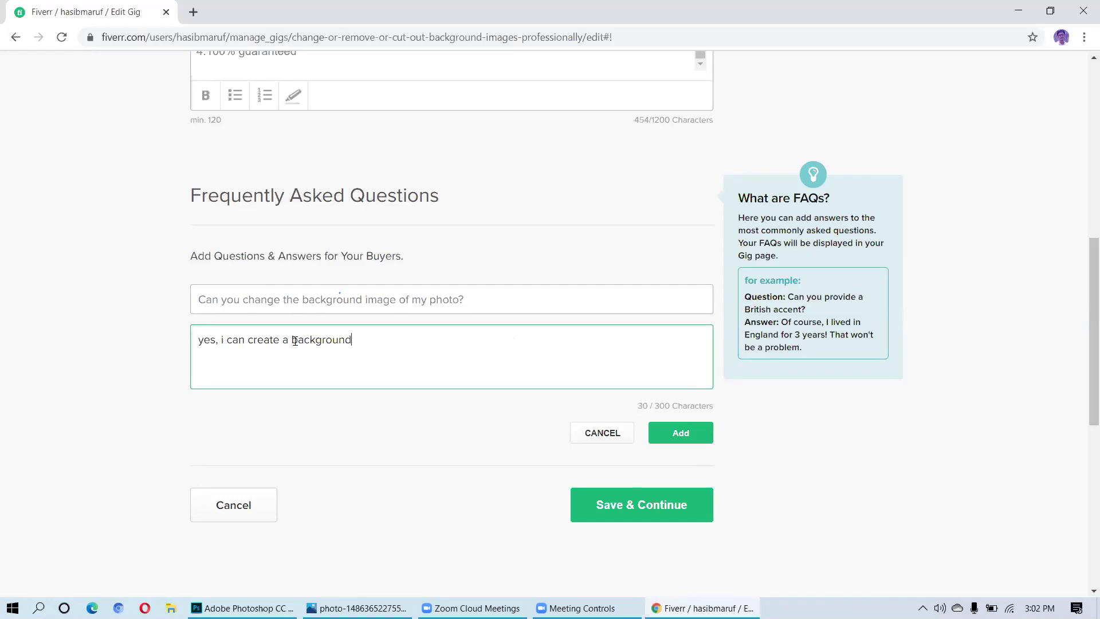
{"action": "type", "text": " image for you from own"}
{"action": "type", "text": "i"}
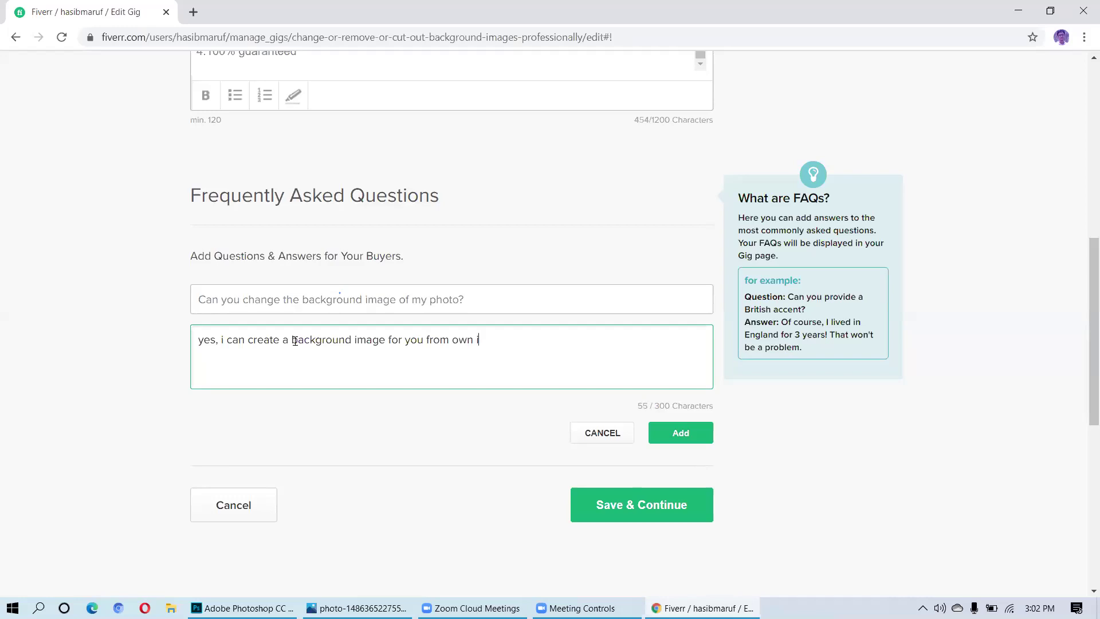
{"action": "type", "text": "mage resource."}
{"action": "left_click", "coordinate": [672, 435]}
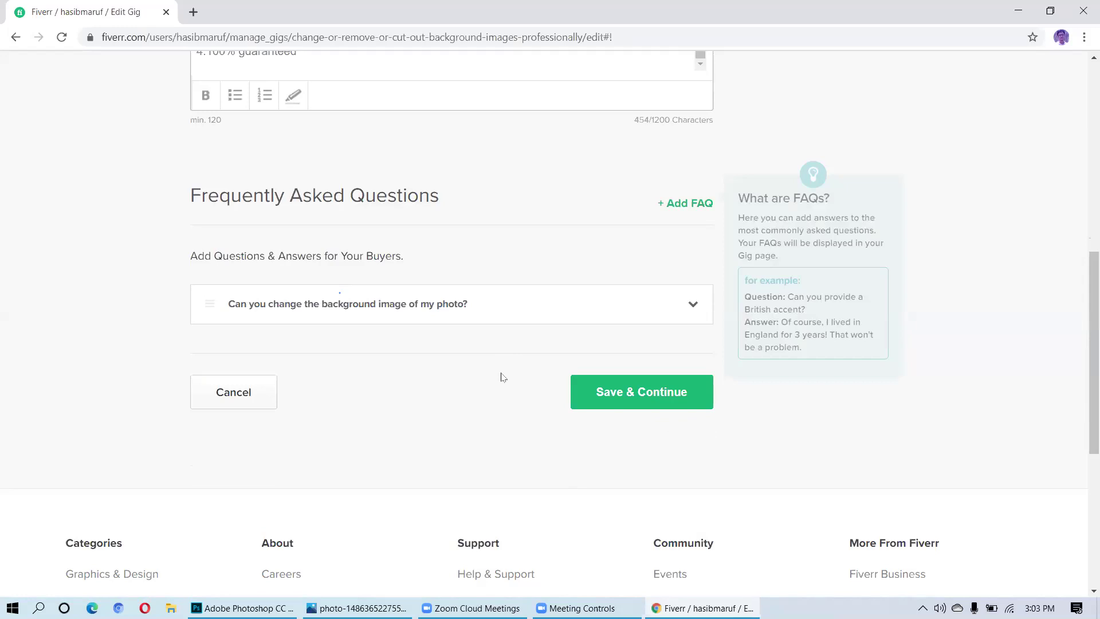
- Start a second FAQ entry with the question "How the money back guarantee work?"
{"action": "left_click", "coordinate": [681, 203]}
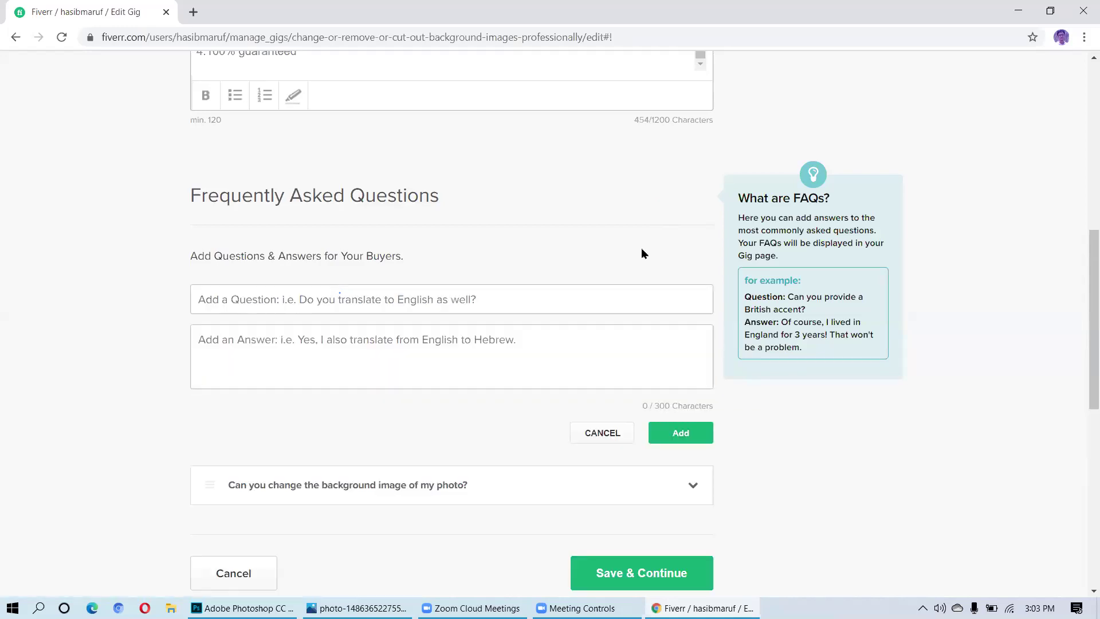
{"action": "left_click", "coordinate": [447, 295]}
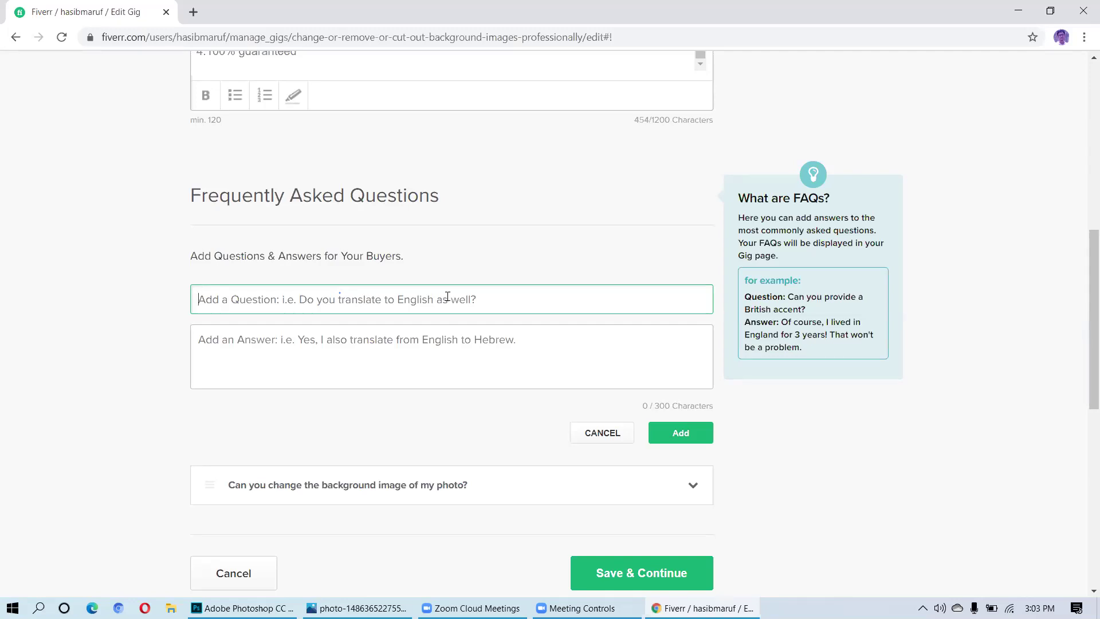
{"action": "type", "text": "How the"}
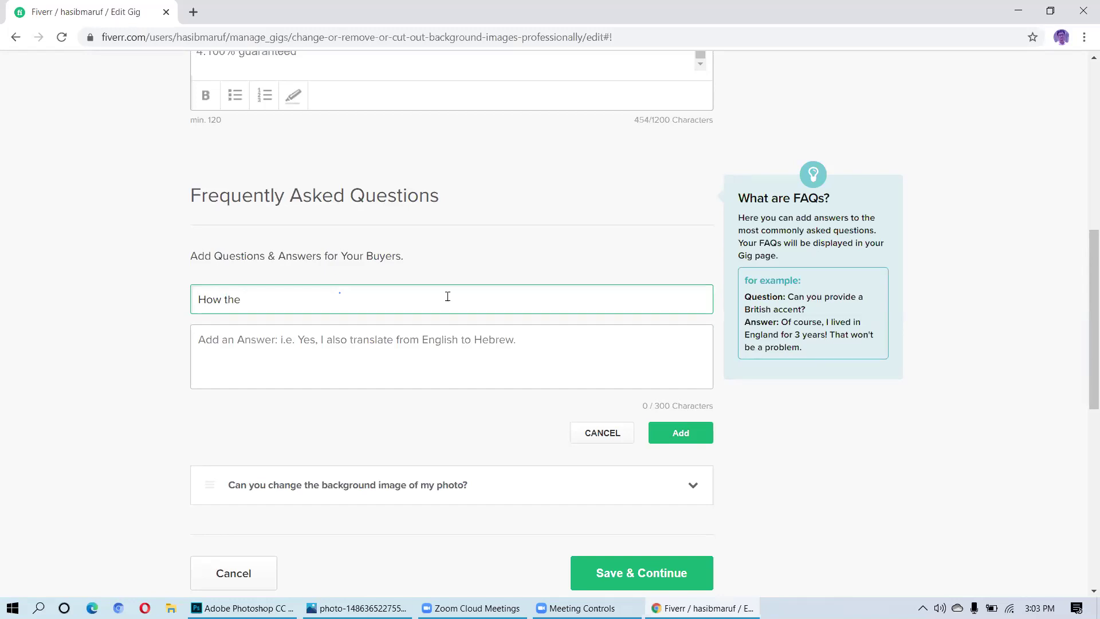
{"action": "type", "text": " mony"}
{"action": "key", "text": "BackSpace"}
{"action": "type", "text": "eyback"}
{"action": "key", "text": "BackSpace"}
{"action": "left_click", "coordinate": [310, 304]}
{"action": "left_click", "coordinate": [277, 299]}
{"action": "type", "text": "back guarantee"}
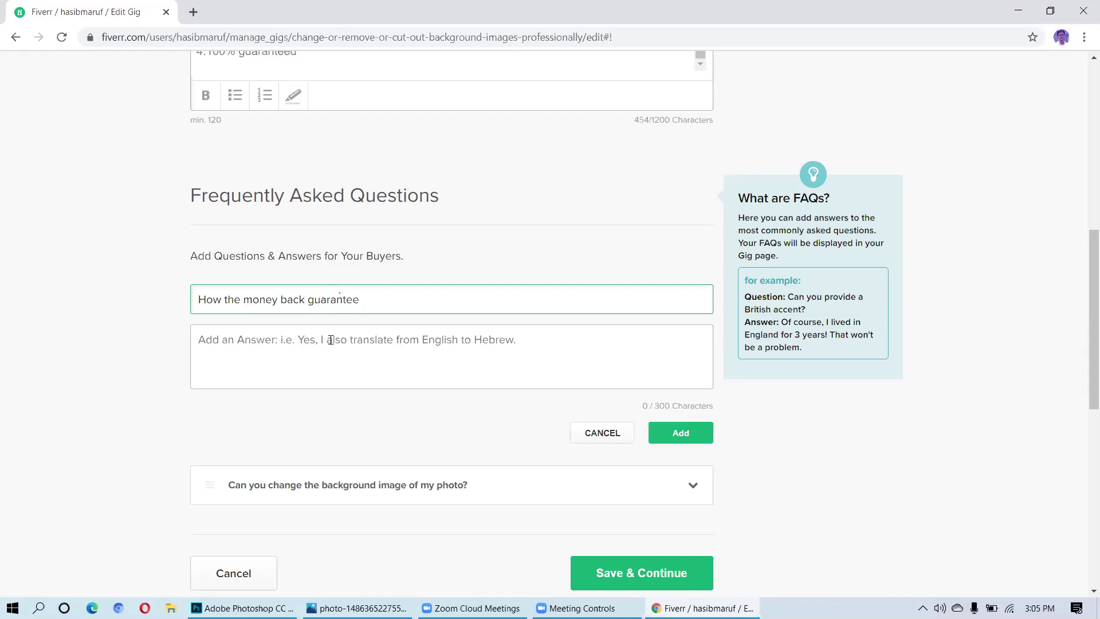
{"action": "type", "text": " work?"}
- Answer the money back guarantee question with "you can simply reject and ask for refund if you do not like them."
{"action": "left_click", "coordinate": [231, 340]}
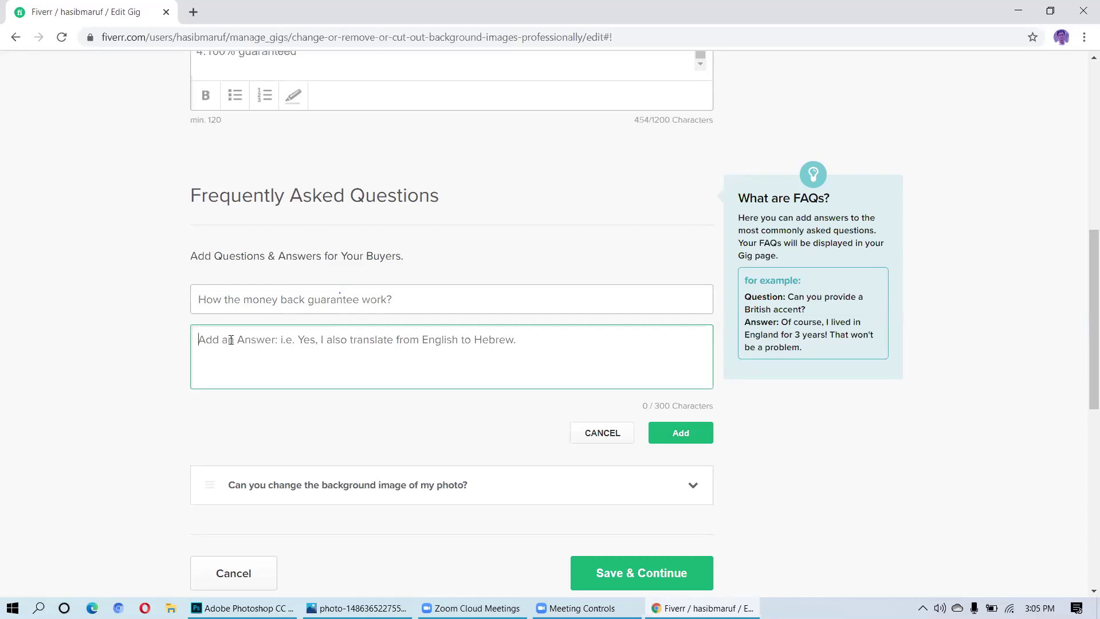
{"action": "type", "text": "you ca"}
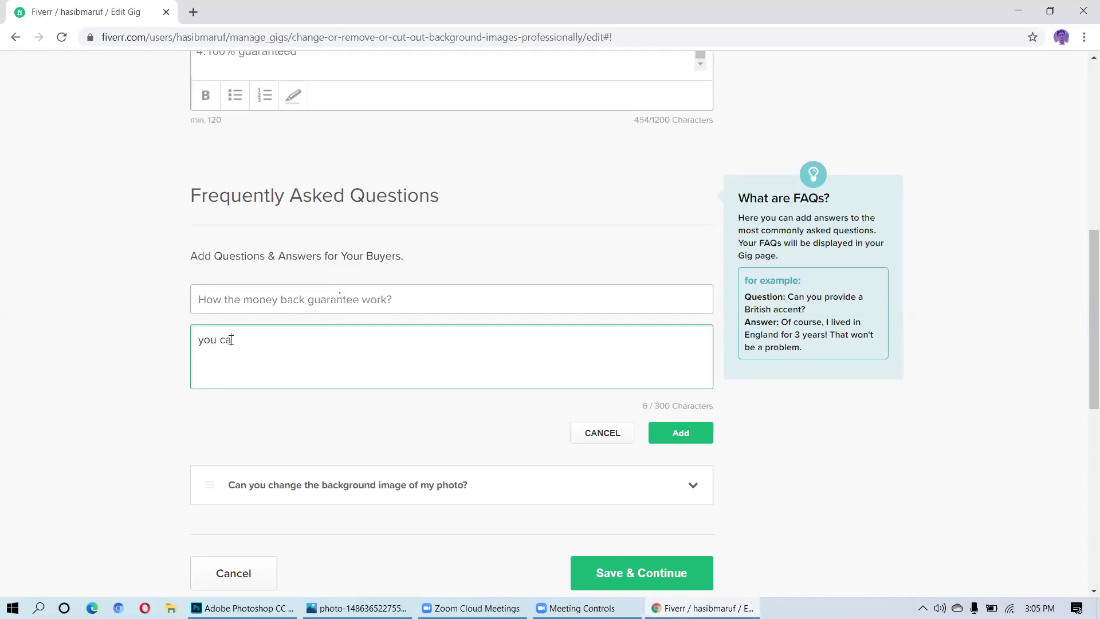
{"action": "type", "text": "n simple"}
{"action": "key", "text": "BackSpace"}
{"action": "type", "text": "y reject and"}
{"action": "type", "text": "ask for "}
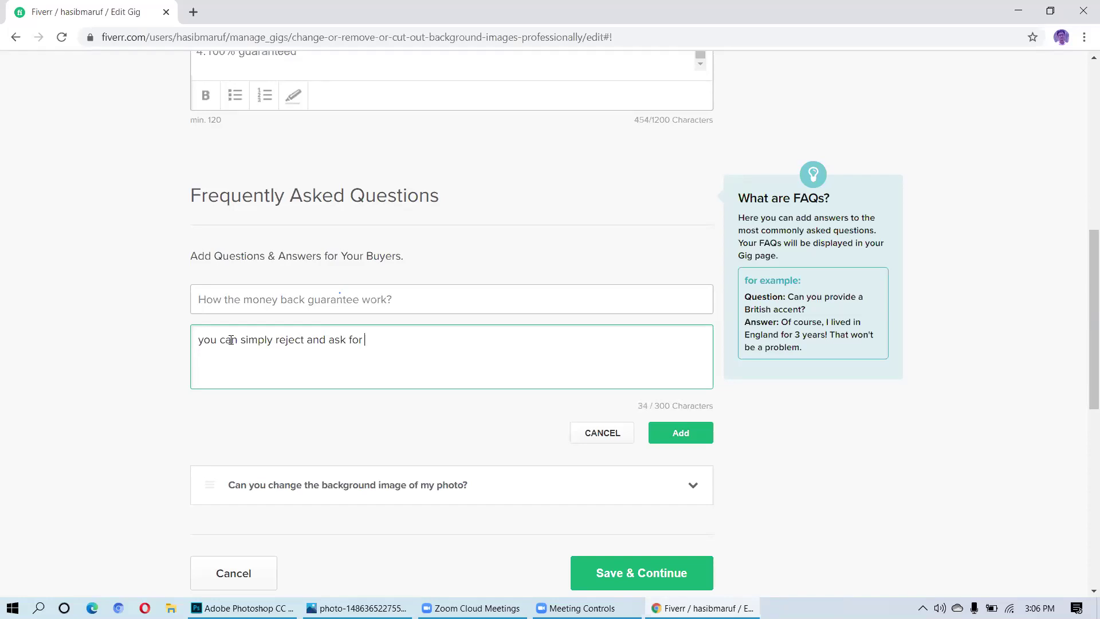
{"action": "type", "text": "re"}
{"action": "type", "text": "fund if you do not like "}
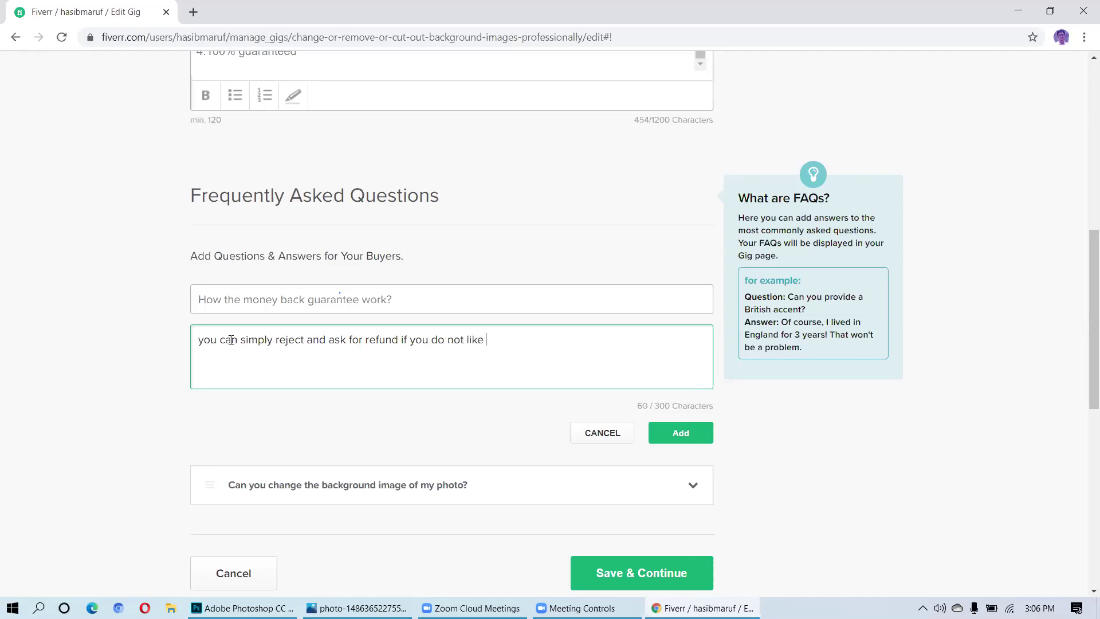
{"action": "type", "text": "them."}
- Review the gig description and the FAQ section with its drafted question and answer
{"action": "scroll", "coordinate": [394, 339], "scroll_direction": "down", "scroll_amount": 1}
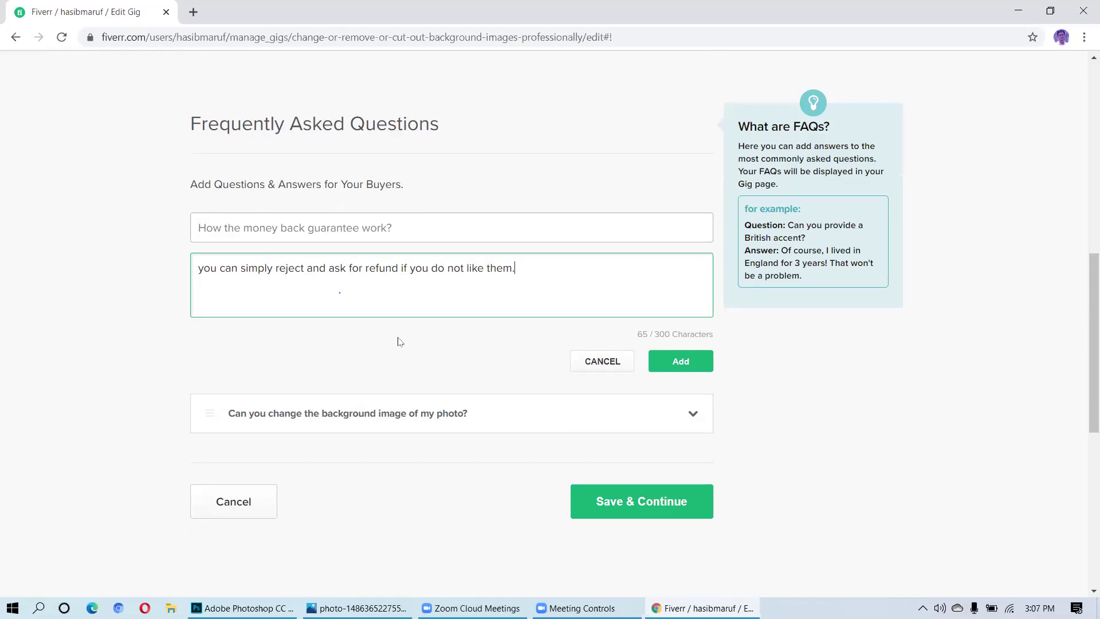
{"action": "scroll", "coordinate": [399, 341], "scroll_direction": "up", "scroll_amount": 3}
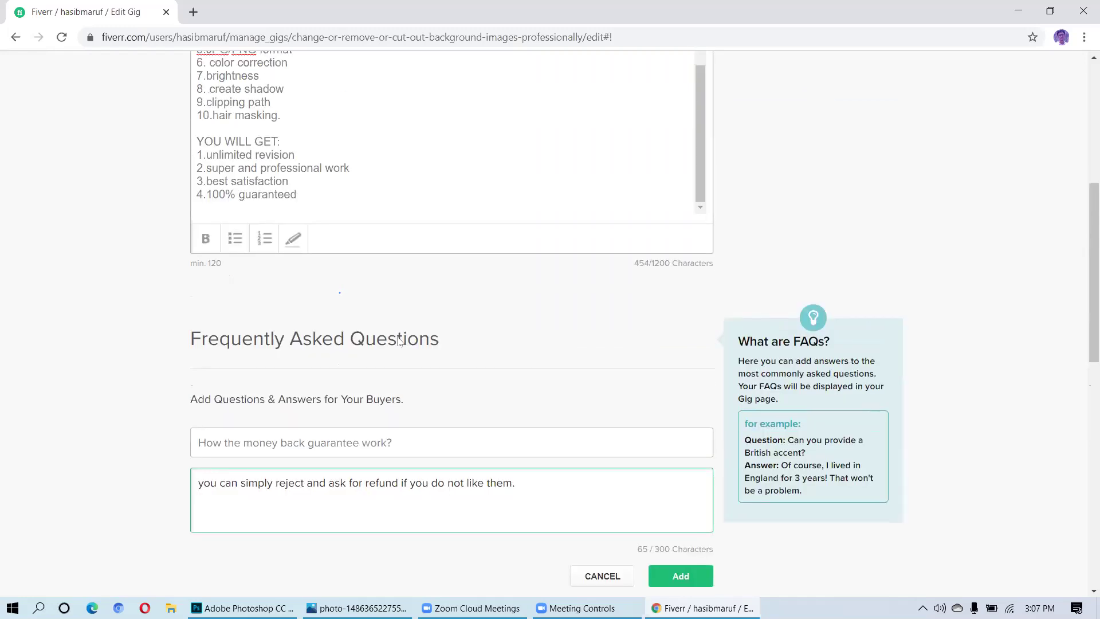
{"action": "scroll", "coordinate": [399, 341], "scroll_direction": "down", "scroll_amount": 1}
{"action": "scroll", "coordinate": [399, 341], "scroll_direction": "up", "scroll_amount": 1}
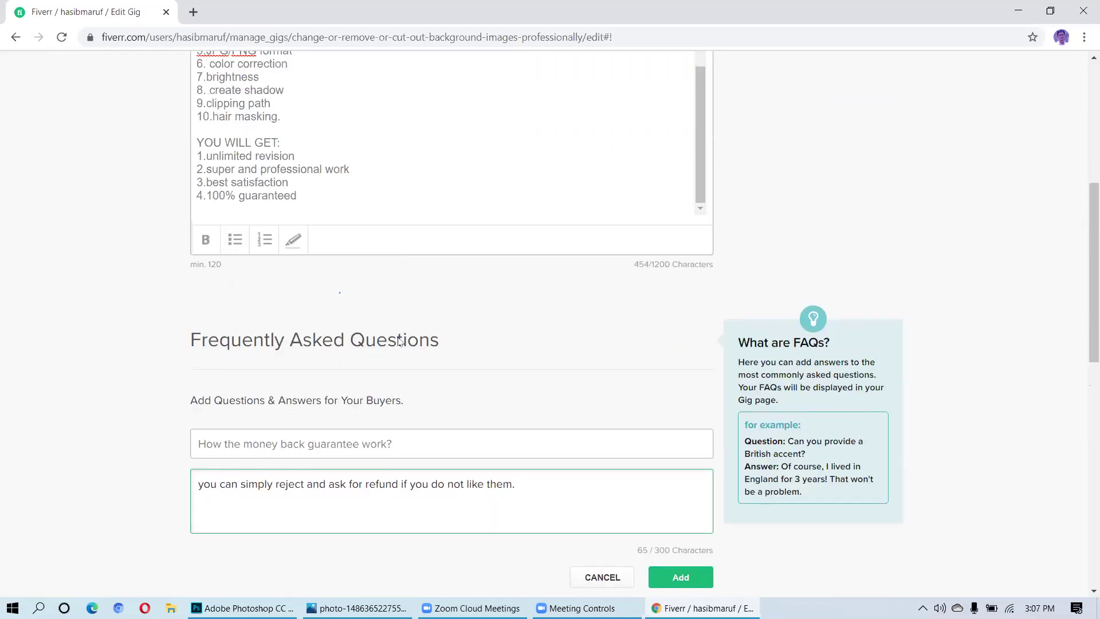
{"action": "scroll", "coordinate": [399, 342], "scroll_direction": "up", "scroll_amount": 3}
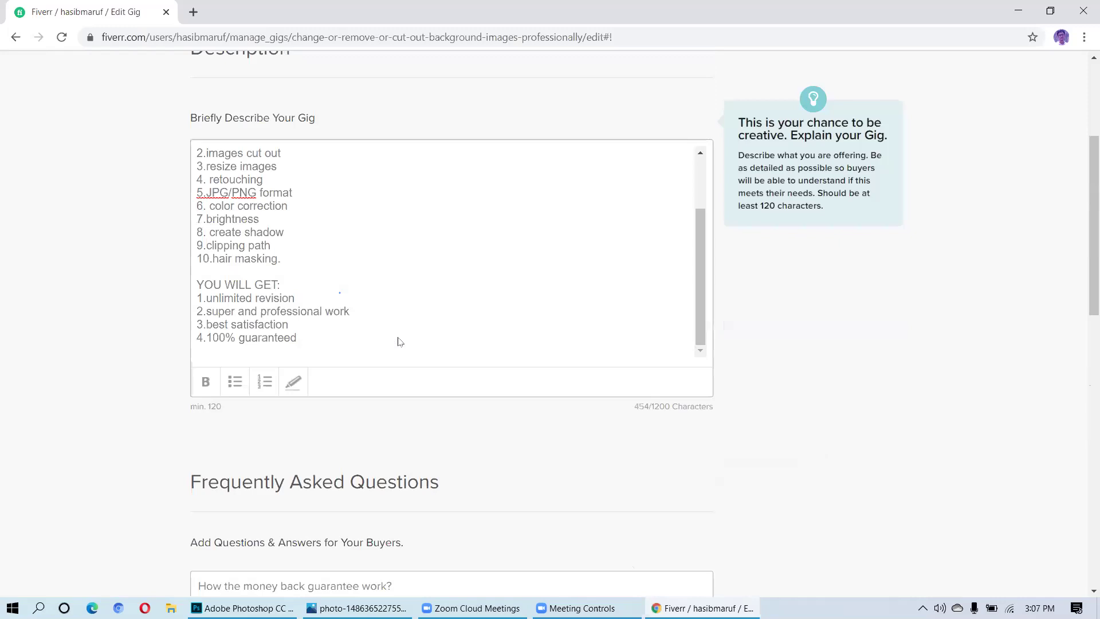
{"action": "scroll", "coordinate": [399, 342], "scroll_direction": "down", "scroll_amount": 6}
{"action": "scroll", "coordinate": [399, 341], "scroll_direction": "down", "scroll_amount": 4}
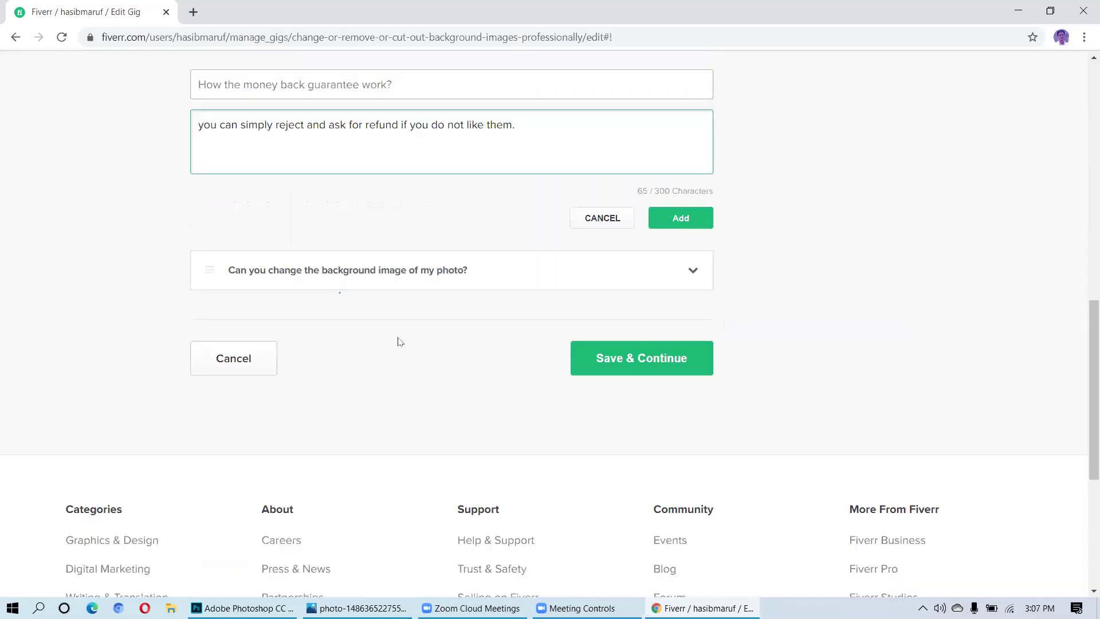
{"action": "scroll", "coordinate": [400, 341], "scroll_direction": "up", "scroll_amount": 7}
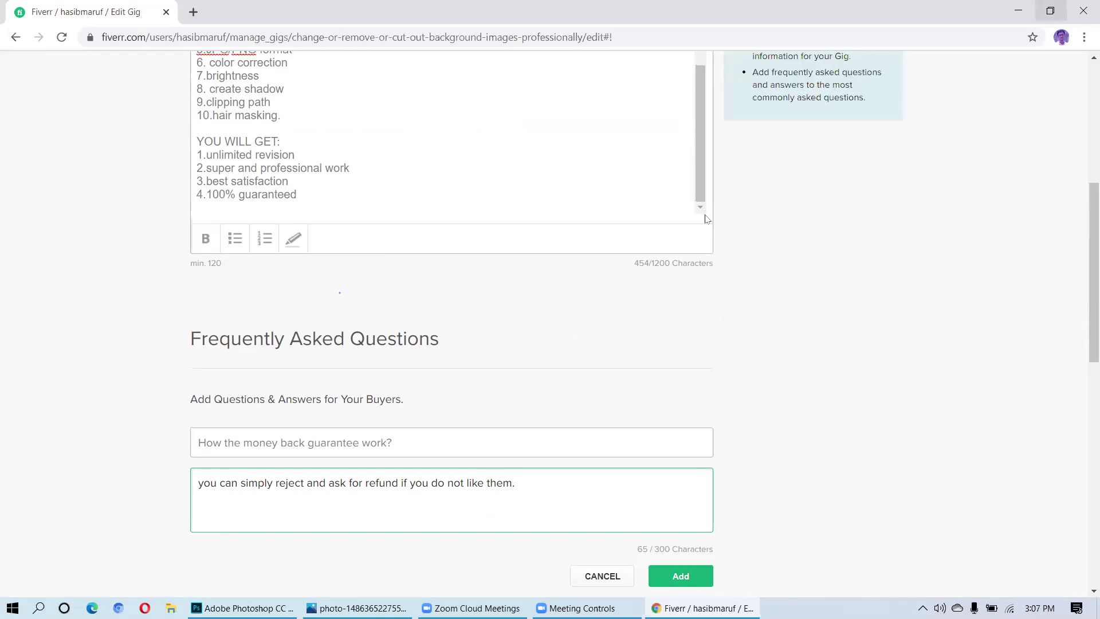
{"action": "scroll", "coordinate": [707, 217], "scroll_direction": "down", "scroll_amount": 4}
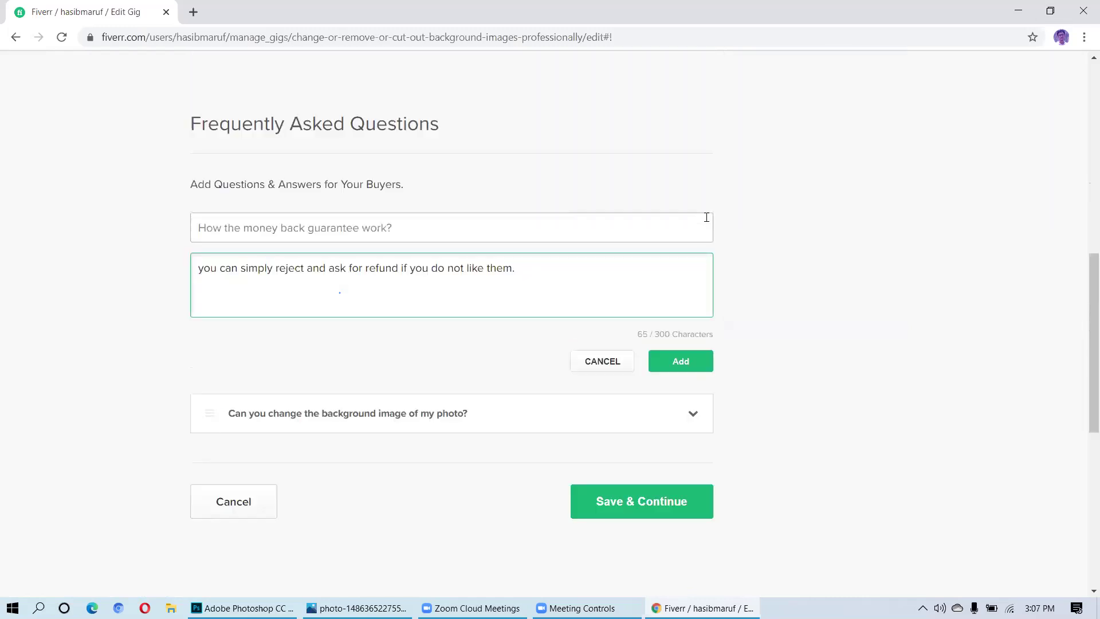
{"action": "scroll", "coordinate": [678, 377], "scroll_direction": "up", "scroll_amount": 1}
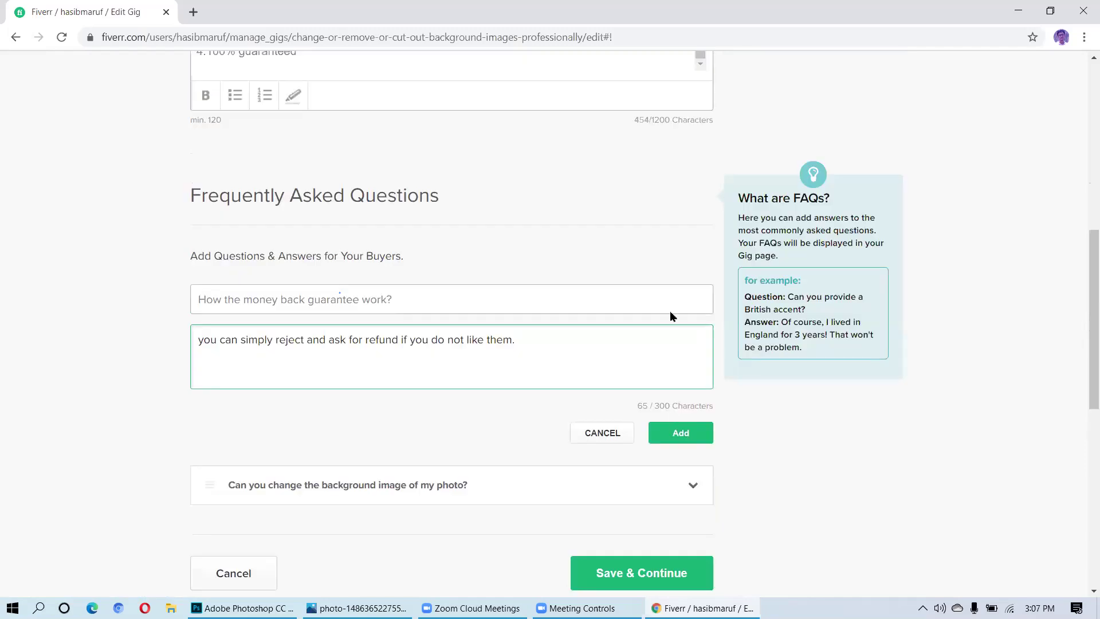
{"action": "scroll", "coordinate": [670, 315], "scroll_direction": "down", "scroll_amount": 2}
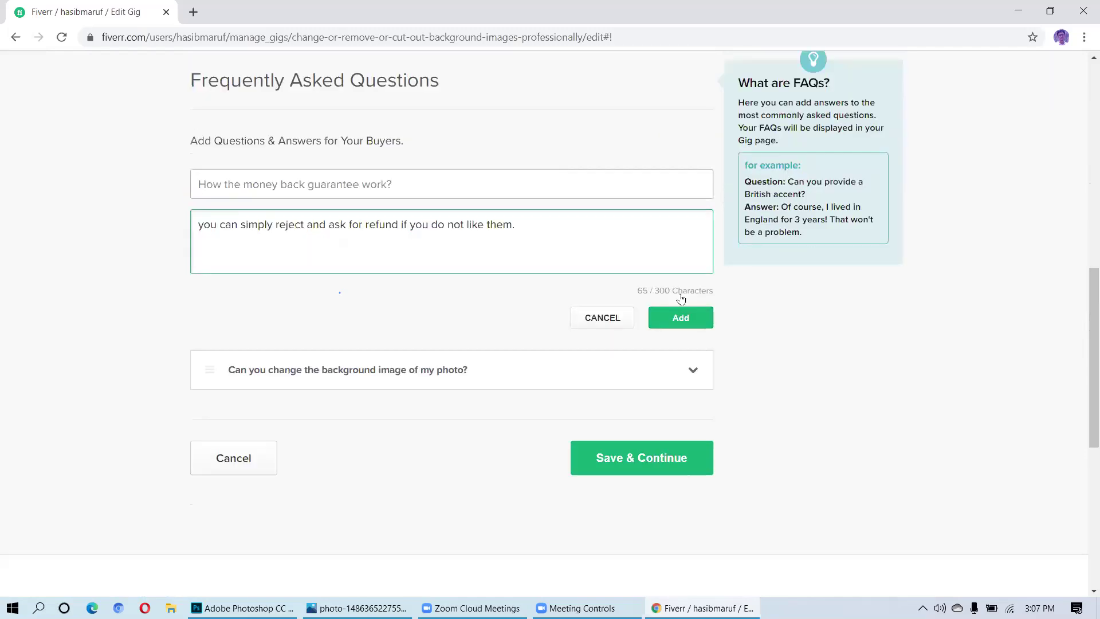
{"action": "scroll", "coordinate": [681, 298], "scroll_direction": "down", "scroll_amount": 1}
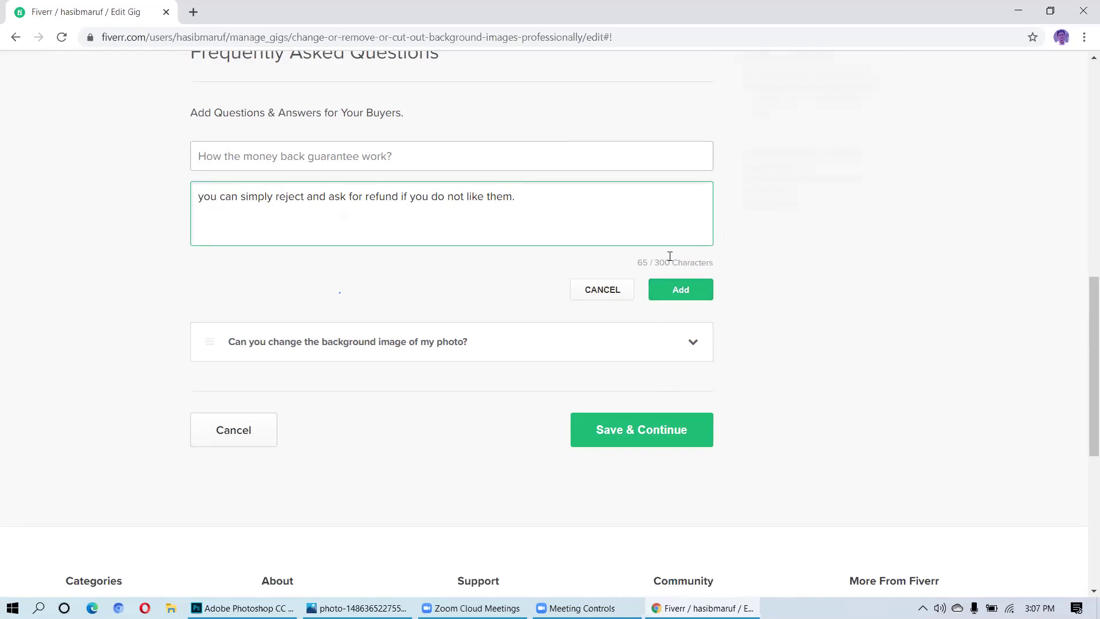
- Add the completed money back guarantee question and answer to the gig's FAQ list
{"action": "mouse_move", "coordinate": [676, 228]}
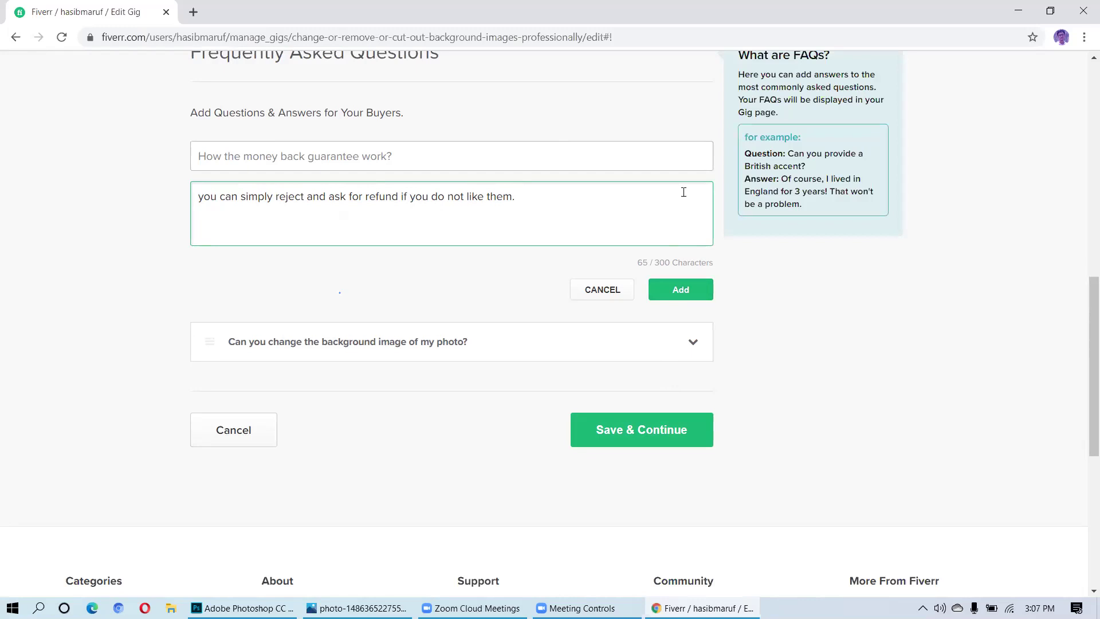
{"action": "scroll", "coordinate": [687, 210], "scroll_direction": "up", "scroll_amount": 1}
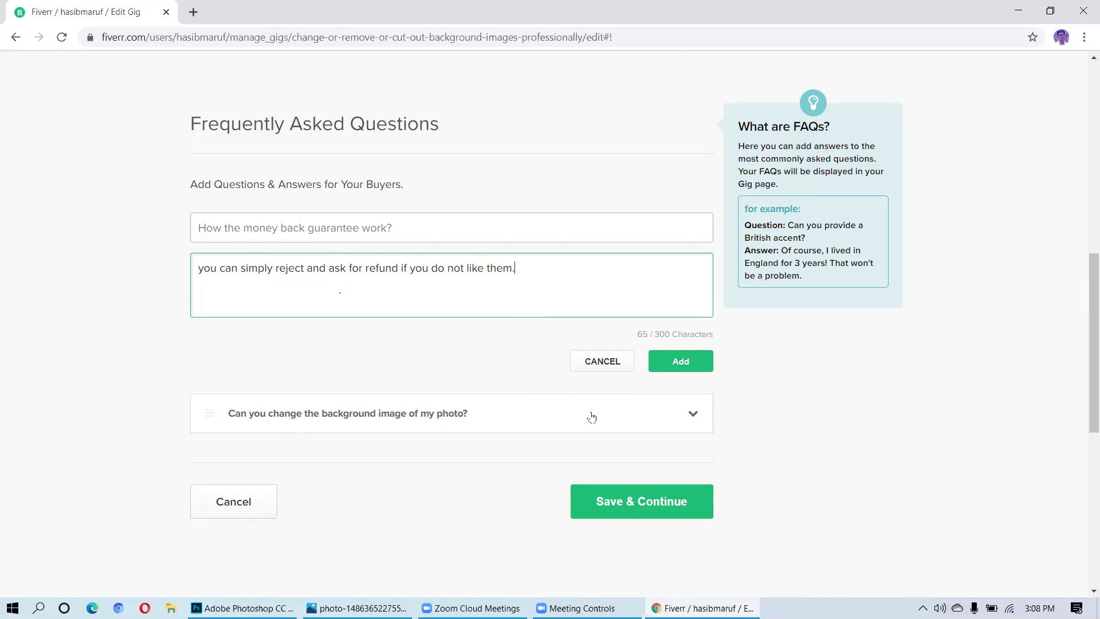
{"action": "left_click", "coordinate": [680, 364]}
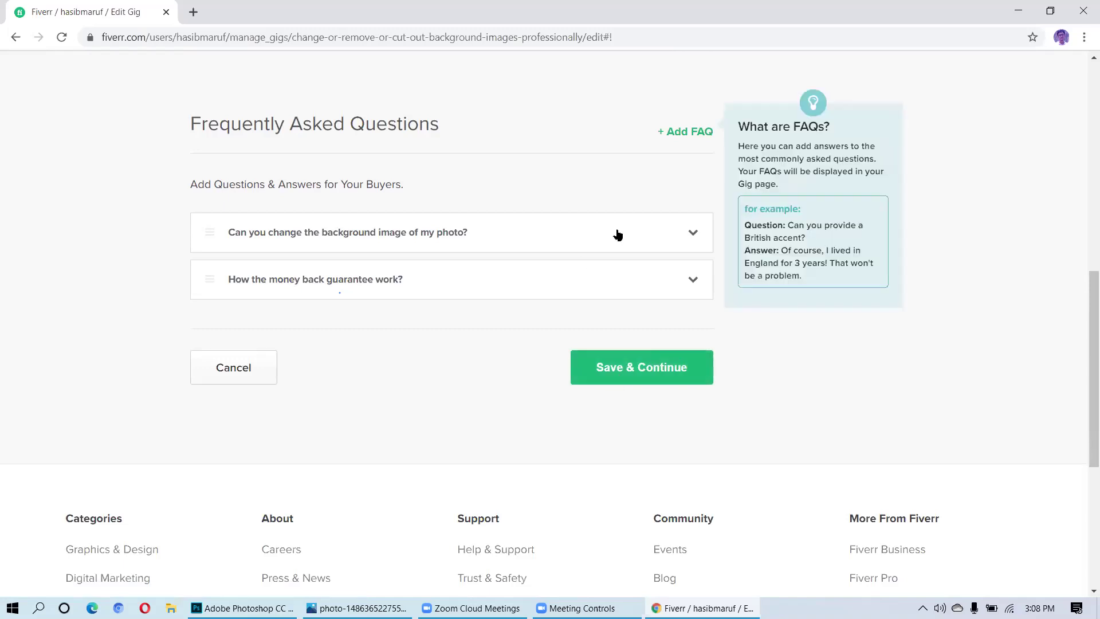
- Open a new blank FAQ entry, ready for its question text
{"action": "left_click", "coordinate": [679, 133]}
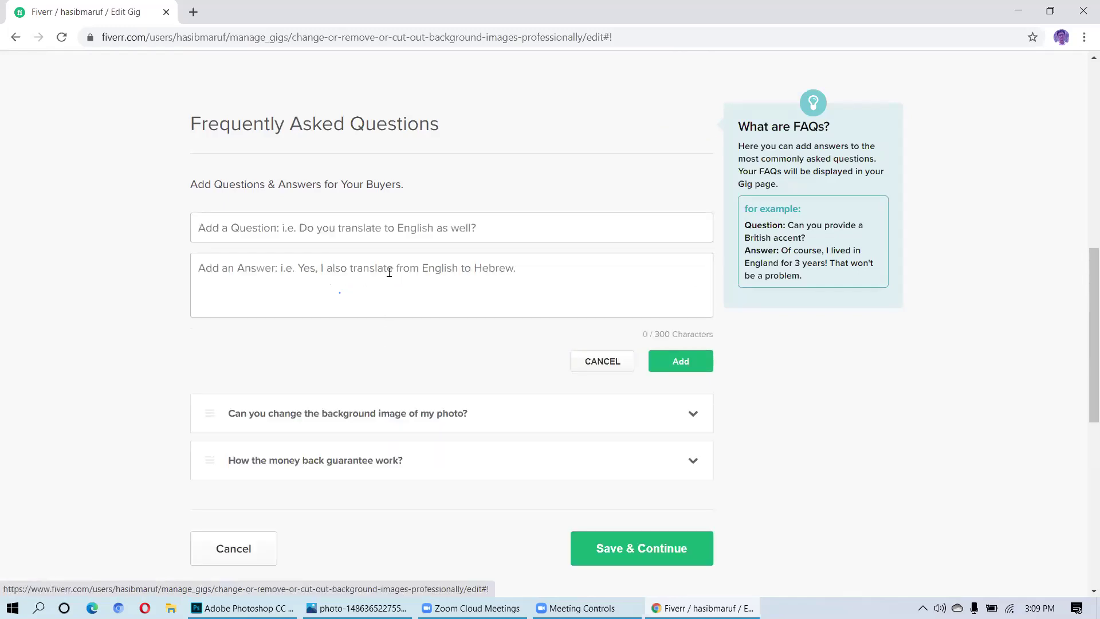
{"action": "left_click", "coordinate": [364, 229]}
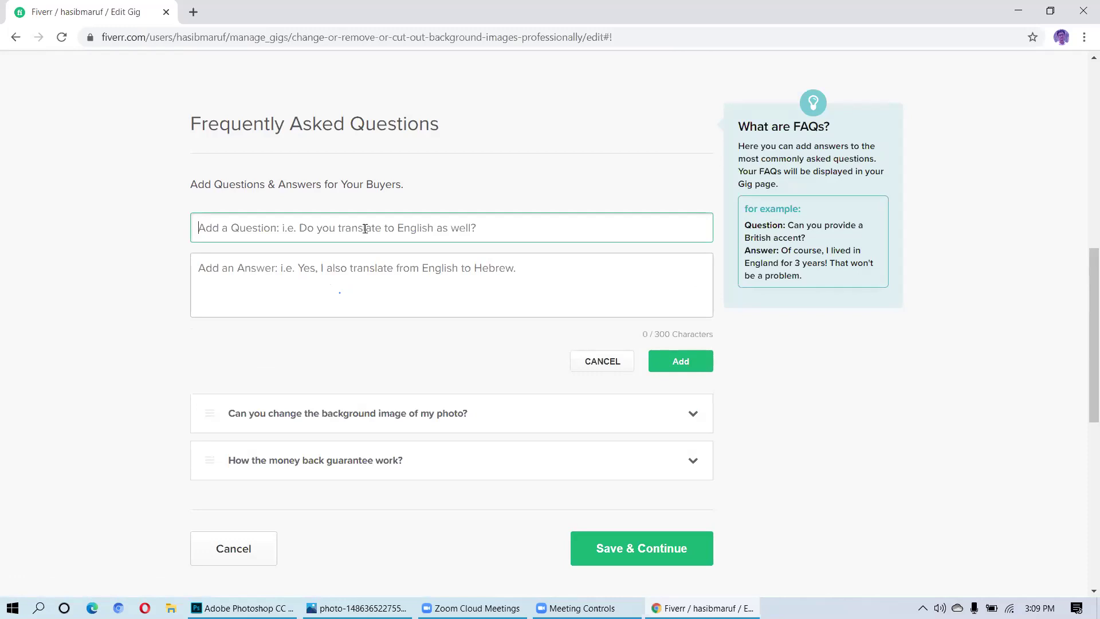
- Draft an FAQ entry with the question "How many free amendments do i get?" and the answer "you will get unlimited revisions."
{"action": "type", "text": "Ho"}
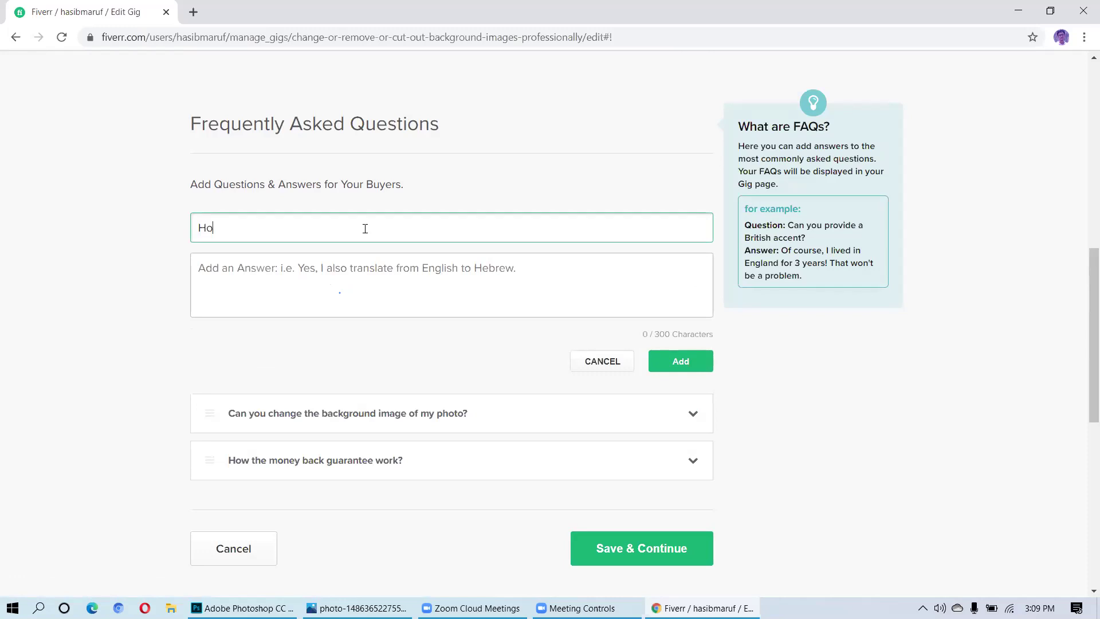
{"action": "type", "text": "w many free amendment"}
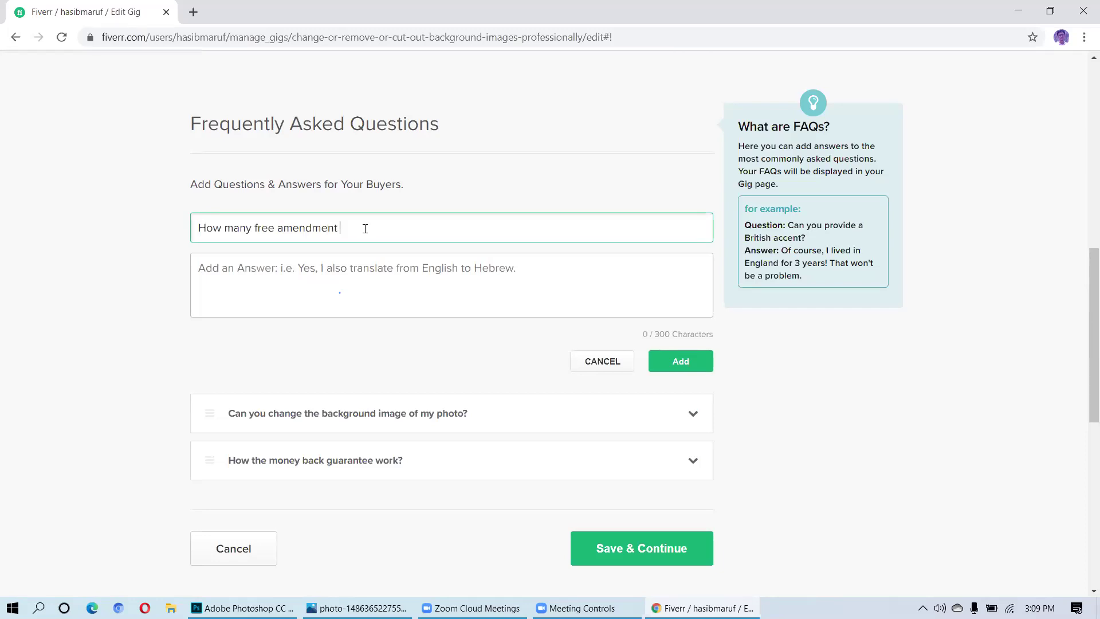
{"action": "type", "text": " do Iget?"}
{"action": "left_click", "coordinate": [336, 274]}
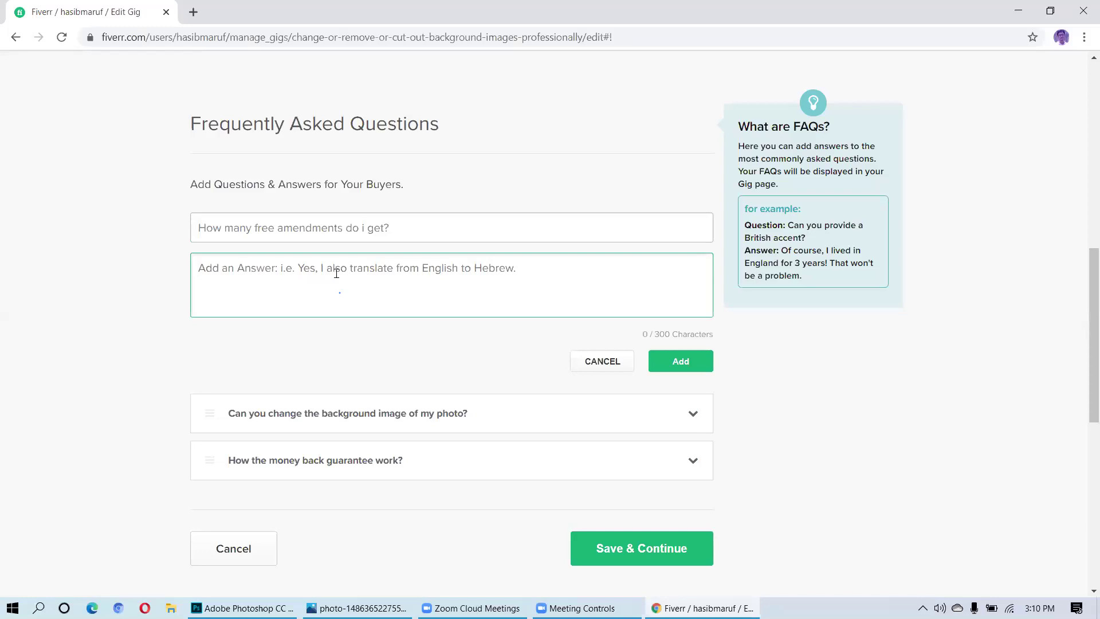
{"action": "type", "text": "you w"}
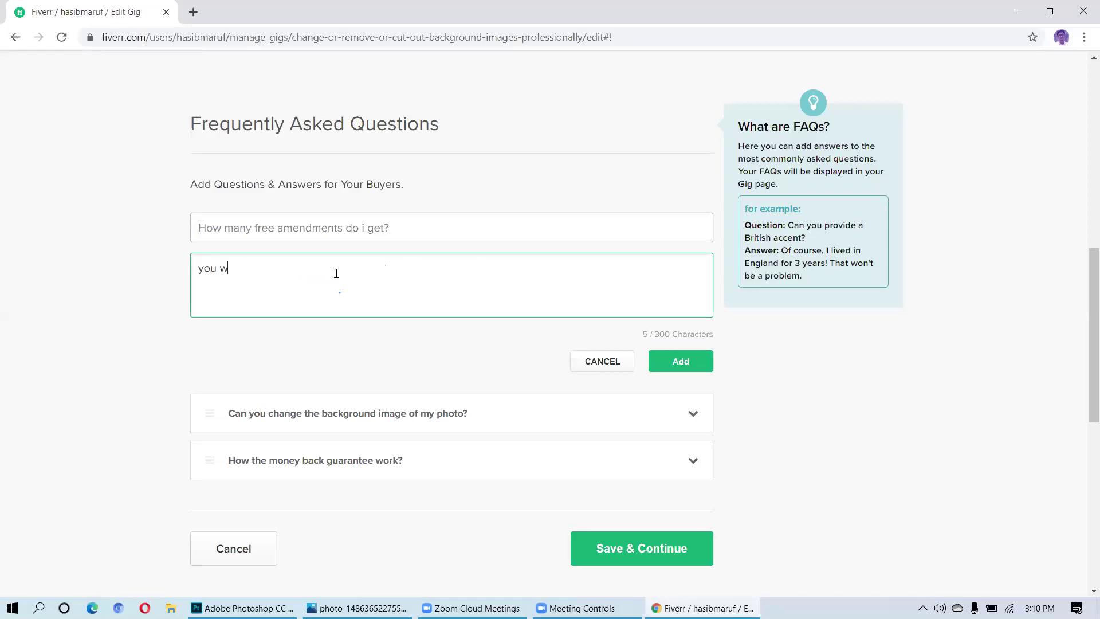
{"action": "type", "text": "ill get unlimited revis"}
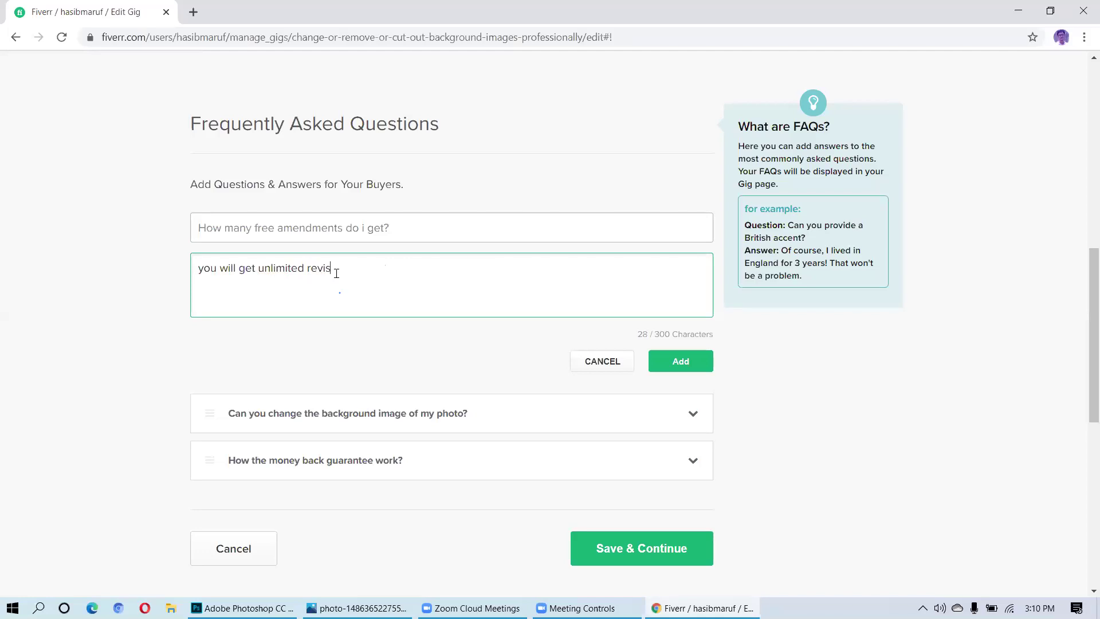
{"action": "type", "text": "ions."}
- Review the gig description and FAQ section, and save it to continue to the Requirements stage
{"action": "scroll", "coordinate": [518, 374], "scroll_direction": "up", "scroll_amount": 5}
{"action": "scroll", "coordinate": [469, 377], "scroll_direction": "up", "scroll_amount": 1}
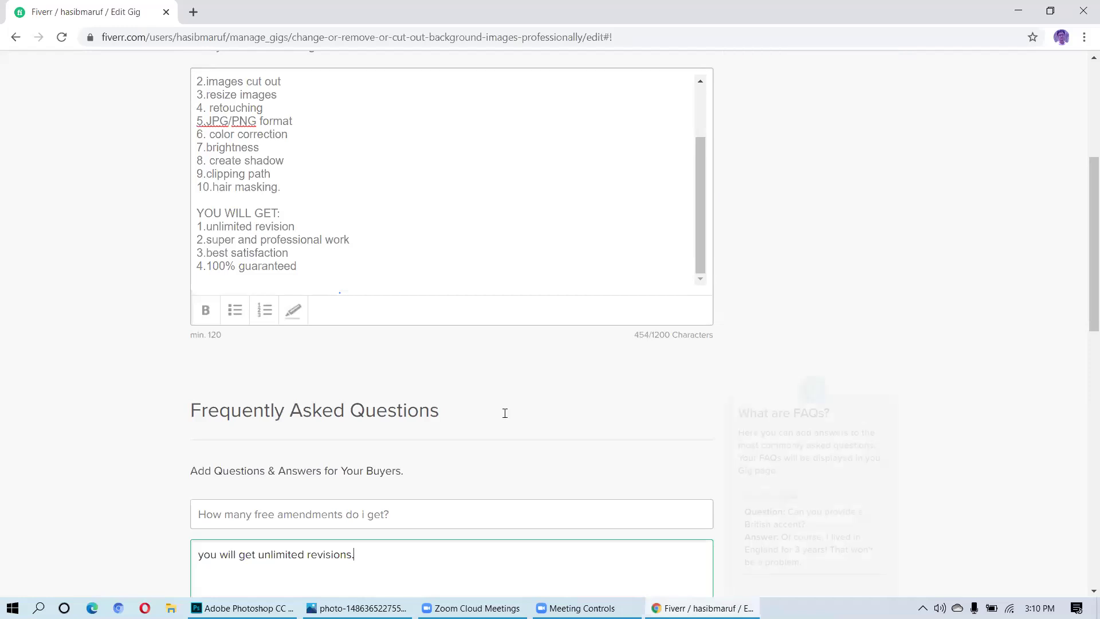
{"action": "scroll", "coordinate": [504, 413], "scroll_direction": "down", "scroll_amount": 3}
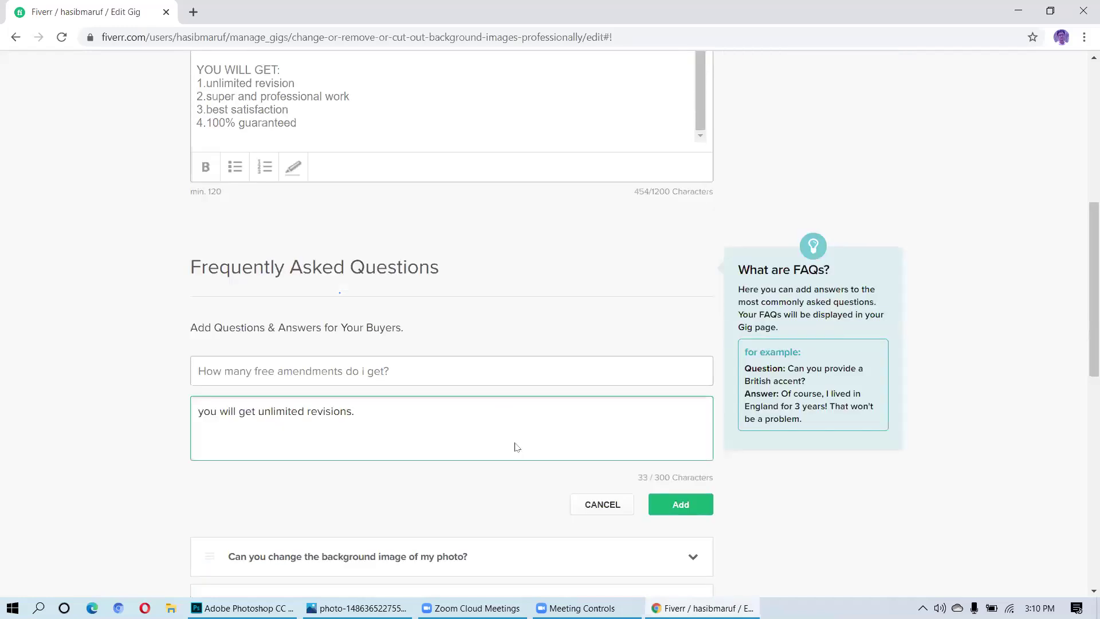
{"action": "scroll", "coordinate": [571, 550], "scroll_direction": "down", "scroll_amount": 3}
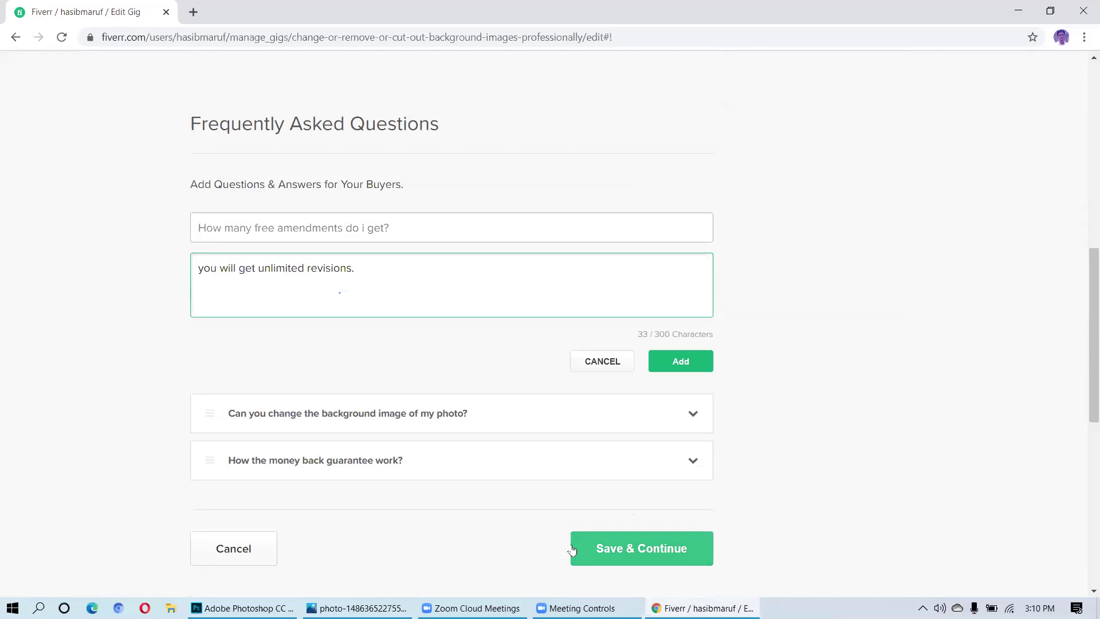
{"action": "left_click", "coordinate": [608, 547]}
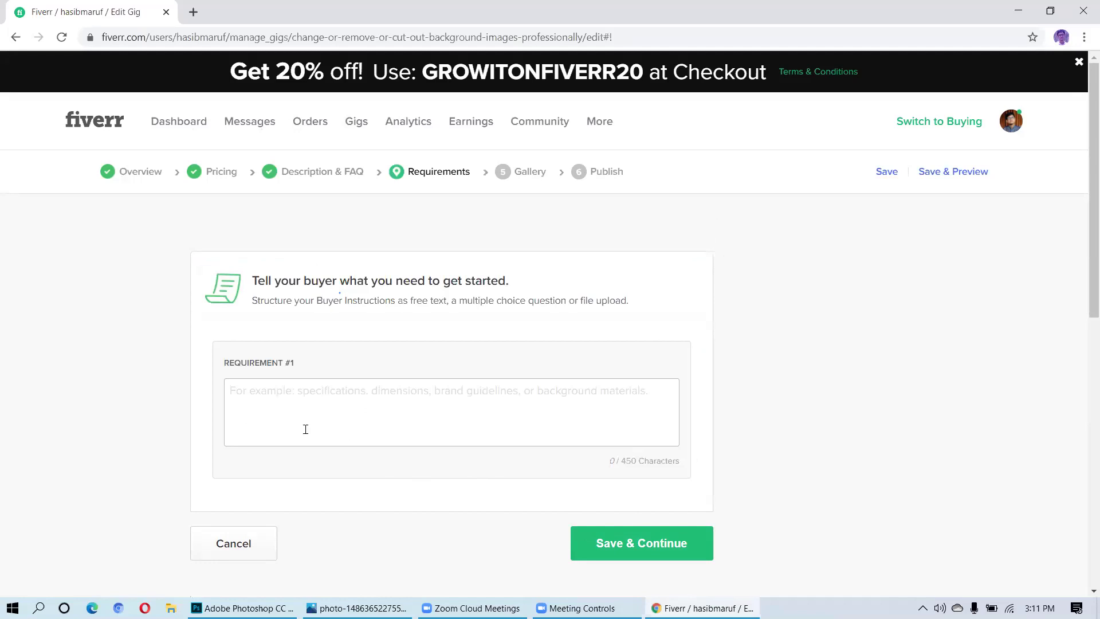
- Write the first buyer requirement as two lines, "images" and "color direction"
{"action": "left_click", "coordinate": [250, 397]}
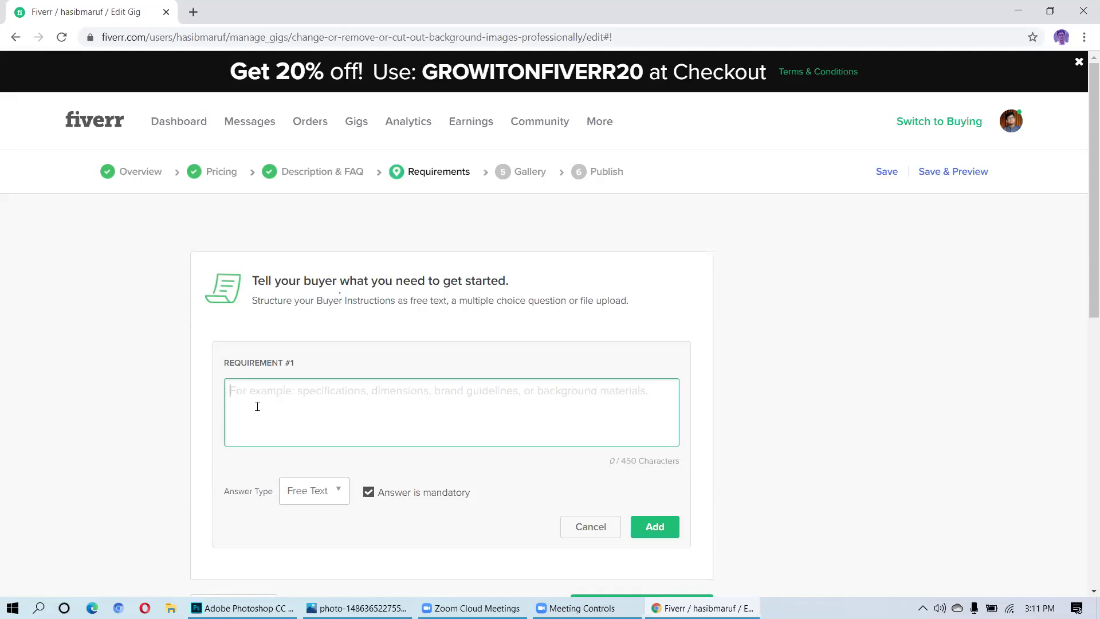
{"action": "type", "text": "i"}
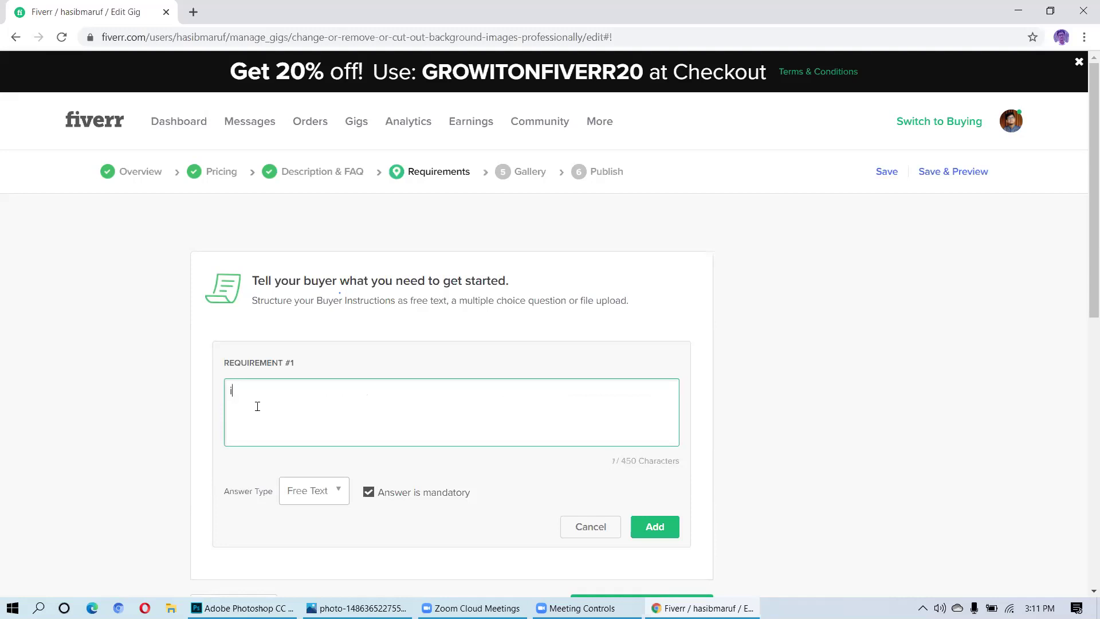
{"action": "type", "text": "mages"}
{"action": "type", "text": ", col"}
{"action": "key", "text": "BackSpace"}
{"action": "key", "text": "BackSpace"}
{"action": "key", "text": "BackSpace"}
{"action": "key", "text": "BackSpace"}
{"action": "key", "text": "BackSpace"}
{"action": "key", "text": "BackSpace"}
{"action": "key", "text": "BackSpace"}
{"action": "key", "text": "Return"}
{"action": "type", "text": "color"}
{"action": "type", "text": "derection"}
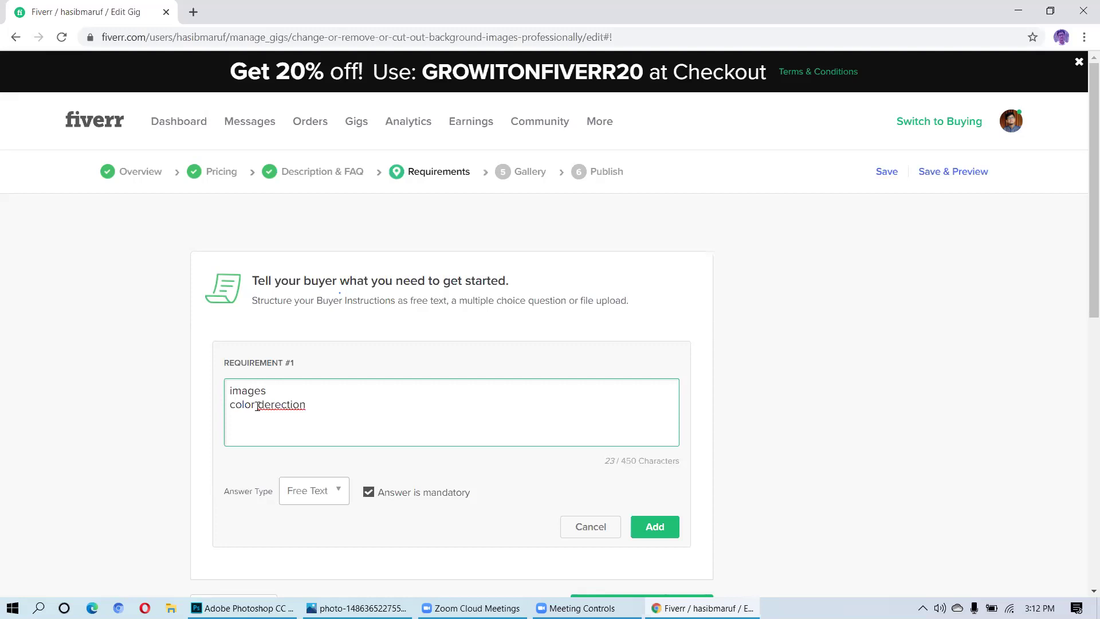
{"action": "type", "text": "=i"}
{"action": "key", "text": "BackSpace"}
{"action": "key", "text": "BackSpace"}
{"action": "key", "text": "BackSpace"}
{"action": "left_click", "coordinate": [271, 405]}
{"action": "key", "text": "BackSpace"}
{"action": "type", "text": "i"}
{"action": "key", "text": "BackSpace"}
- Add the free-text requirement with a non-mandatory answer, and save to continue to the Gallery stage
{"action": "left_click", "coordinate": [368, 493]}
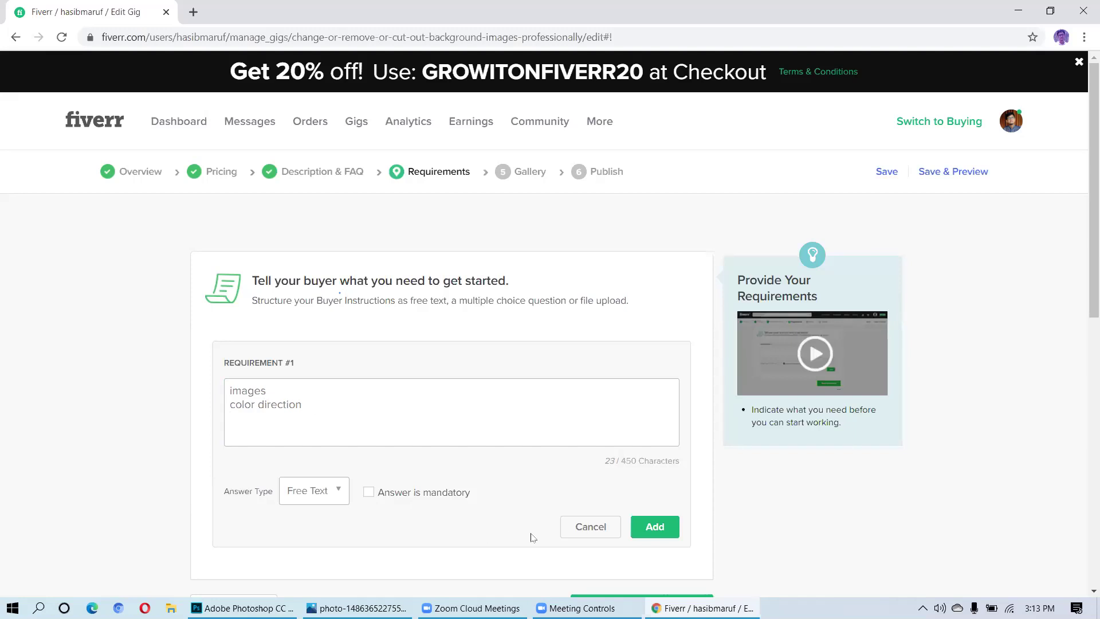
{"action": "left_click", "coordinate": [657, 527]}
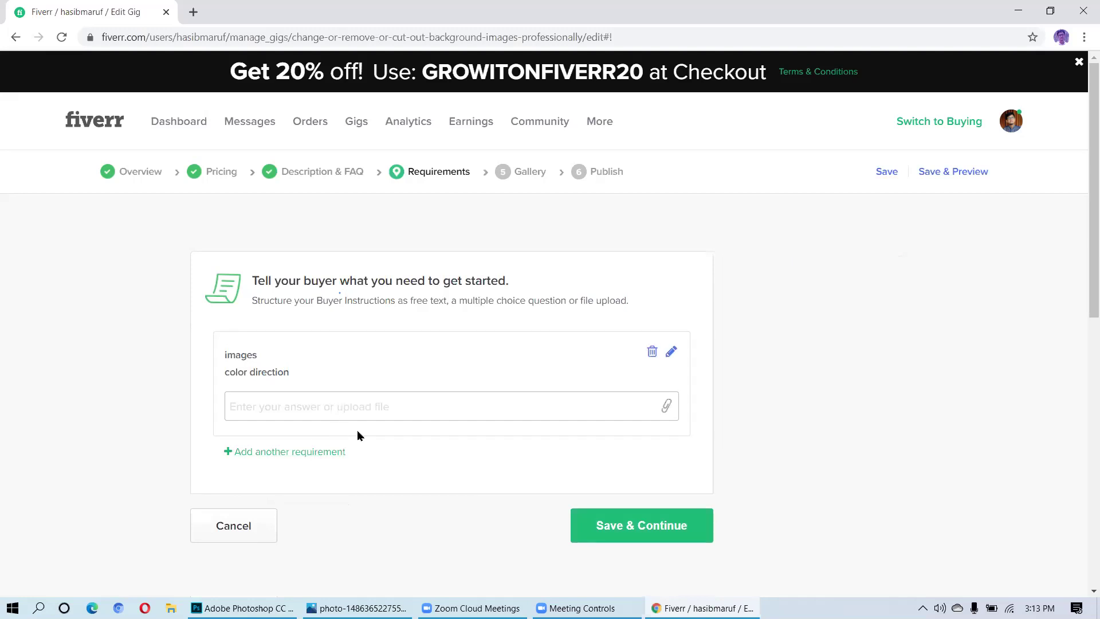
{"action": "left_click", "coordinate": [610, 527]}
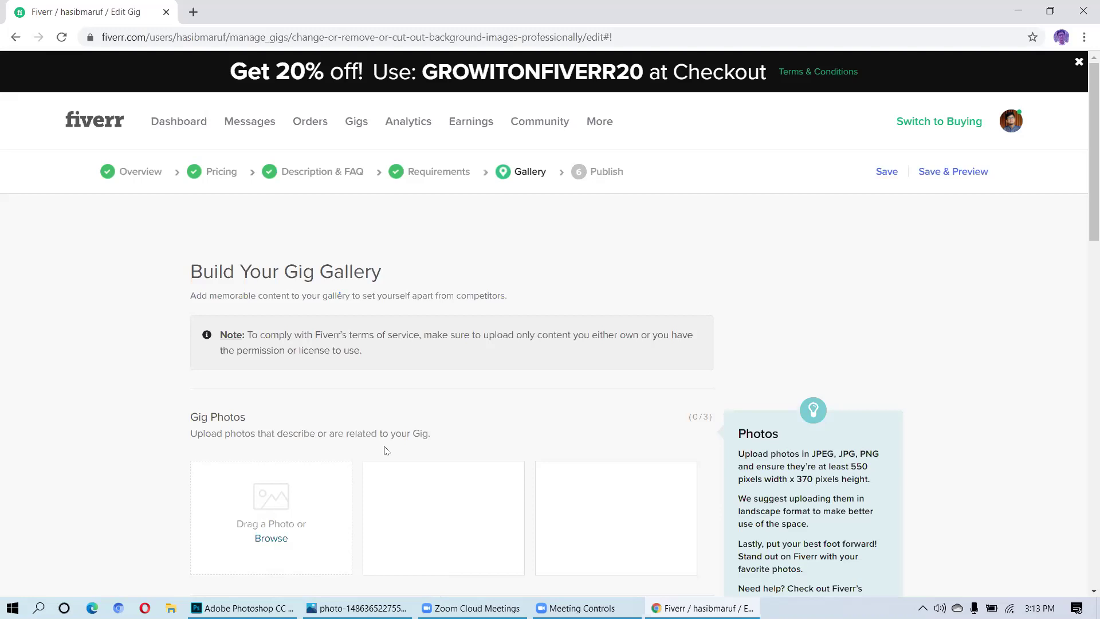
- Switch to Photoshop and create a blank white 1829 x 1044 pixel RGB document at 72 pixels/inch, collapsing the History panel
{"action": "left_click", "coordinate": [1016, 12]}
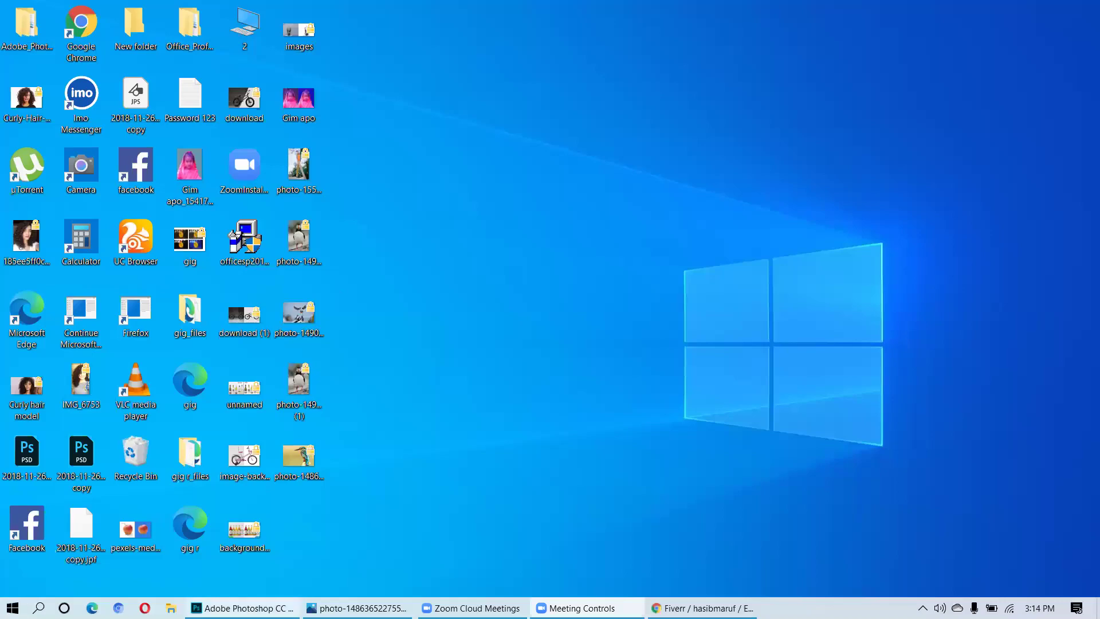
{"action": "left_click", "coordinate": [243, 608]}
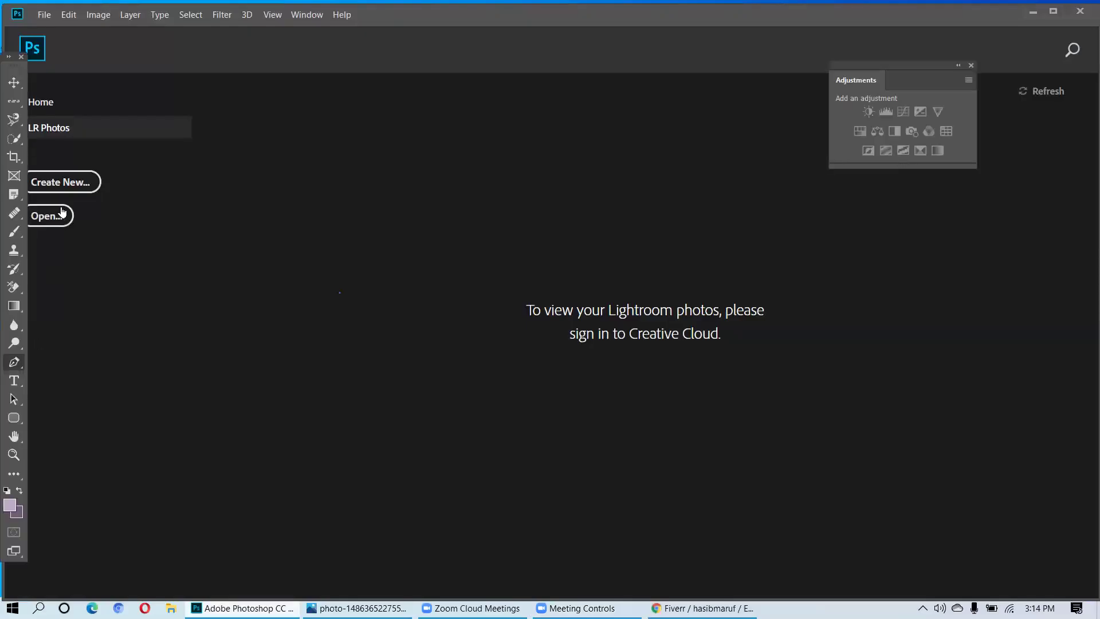
{"action": "left_click", "coordinate": [67, 182]}
{"action": "left_click", "coordinate": [51, 185]}
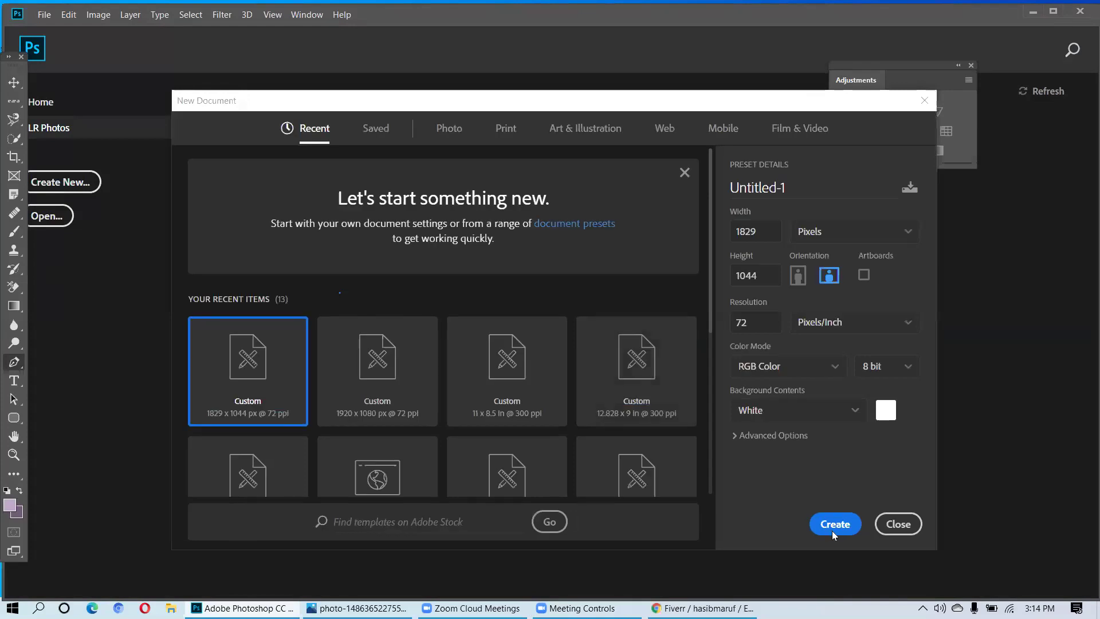
{"action": "left_click", "coordinate": [832, 532]}
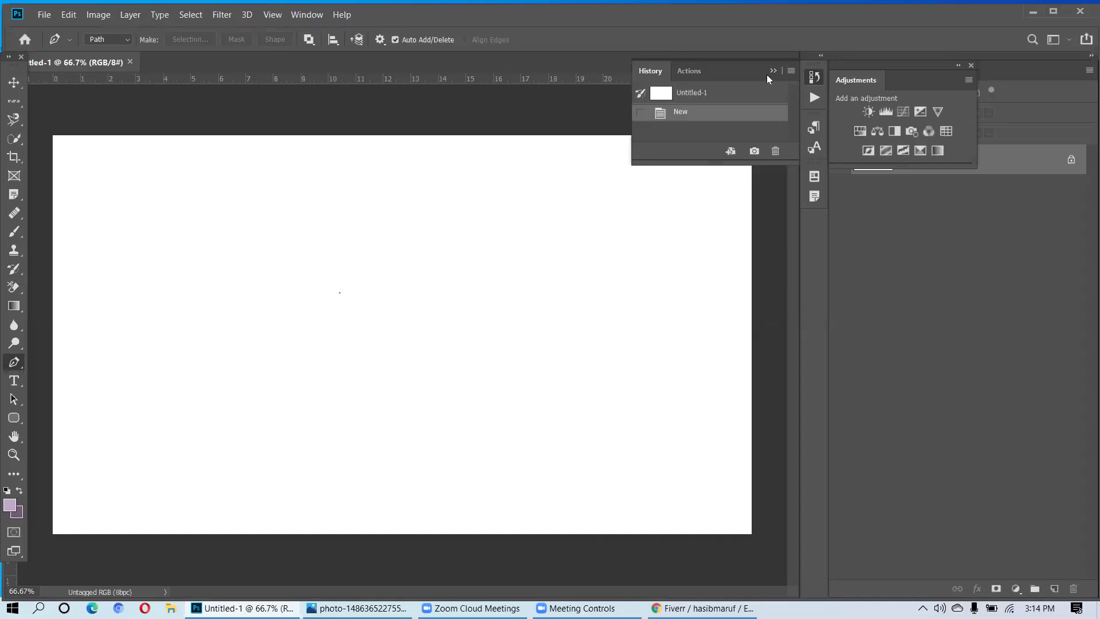
{"action": "left_click", "coordinate": [772, 71]}
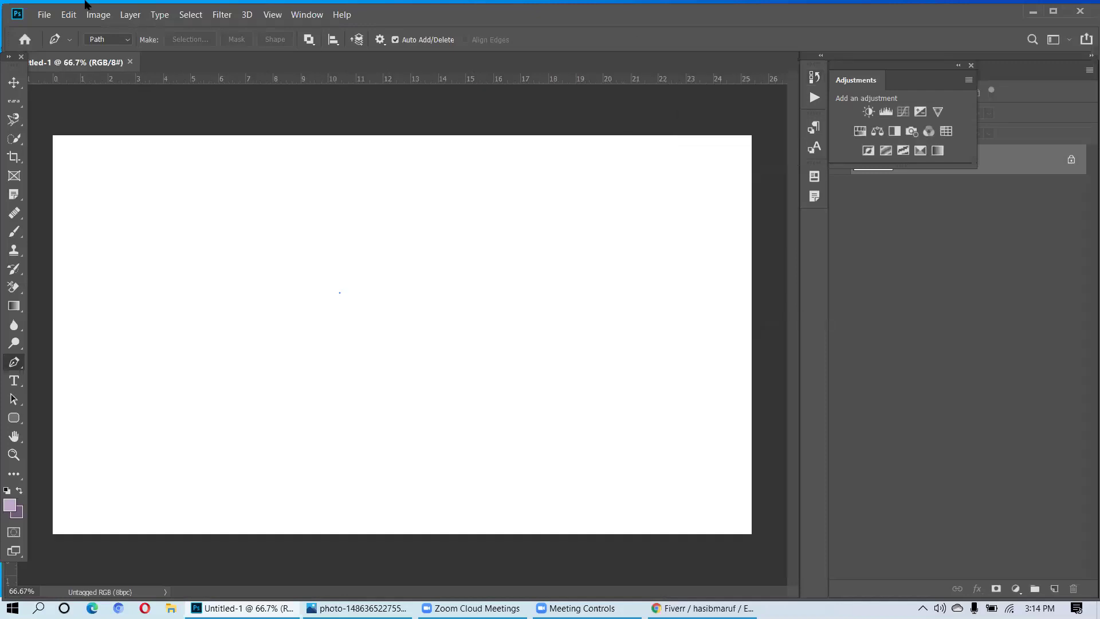
- Open the "Gim apo" before-and-after image from the Desktop
{"action": "left_click", "coordinate": [45, 15]}
{"action": "left_click", "coordinate": [53, 42]}
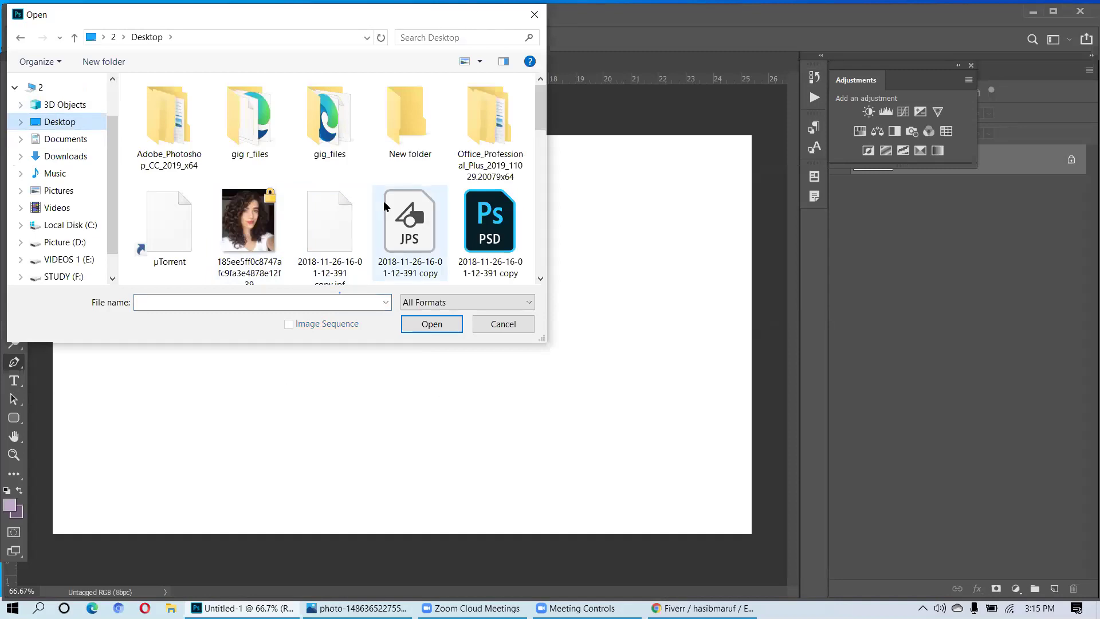
{"action": "scroll", "coordinate": [384, 204], "scroll_direction": "down", "scroll_amount": 5}
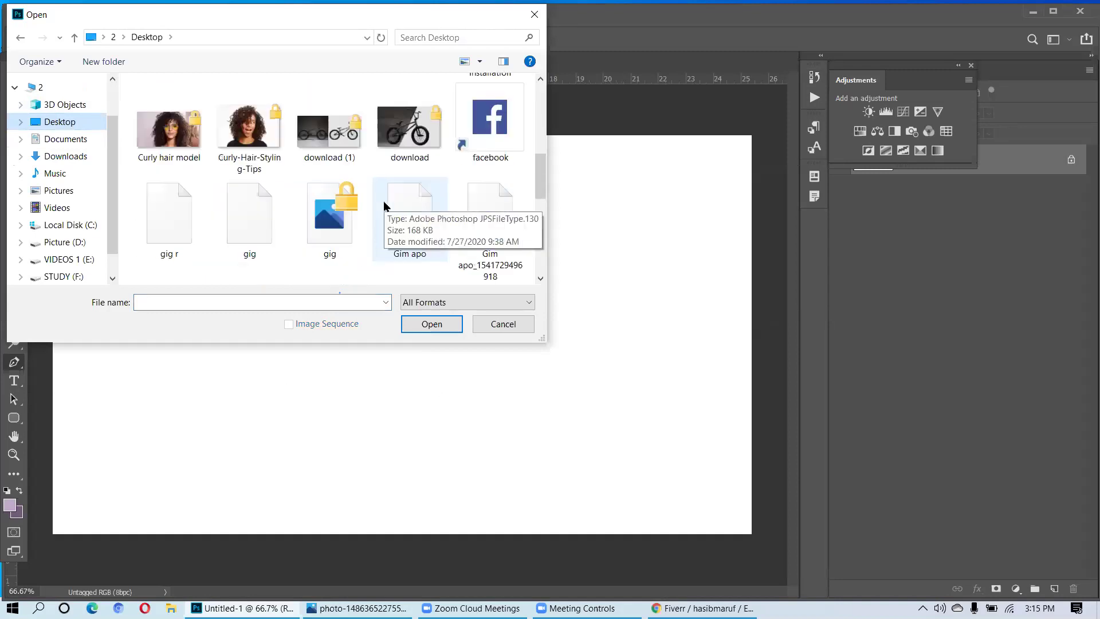
{"action": "scroll", "coordinate": [395, 178], "scroll_direction": "down", "scroll_amount": 2}
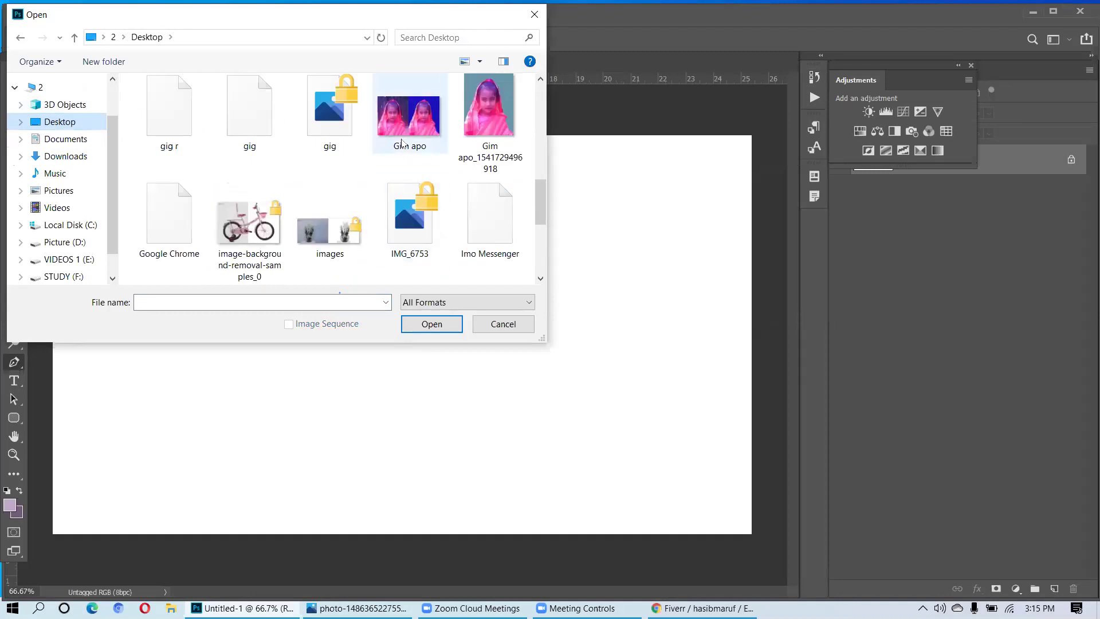
{"action": "double_click", "coordinate": [401, 126]}
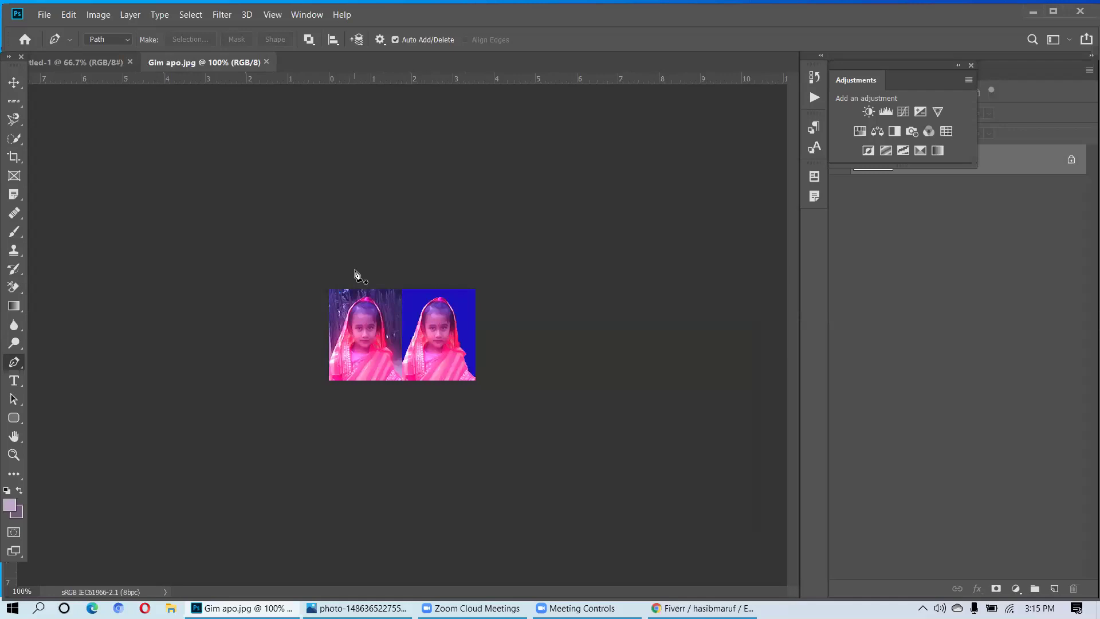
- Place a 72 pt Myriad Pro text line near the upper-left corner of the original photo and unlock the Background layer
{"action": "left_click", "coordinate": [354, 270]}
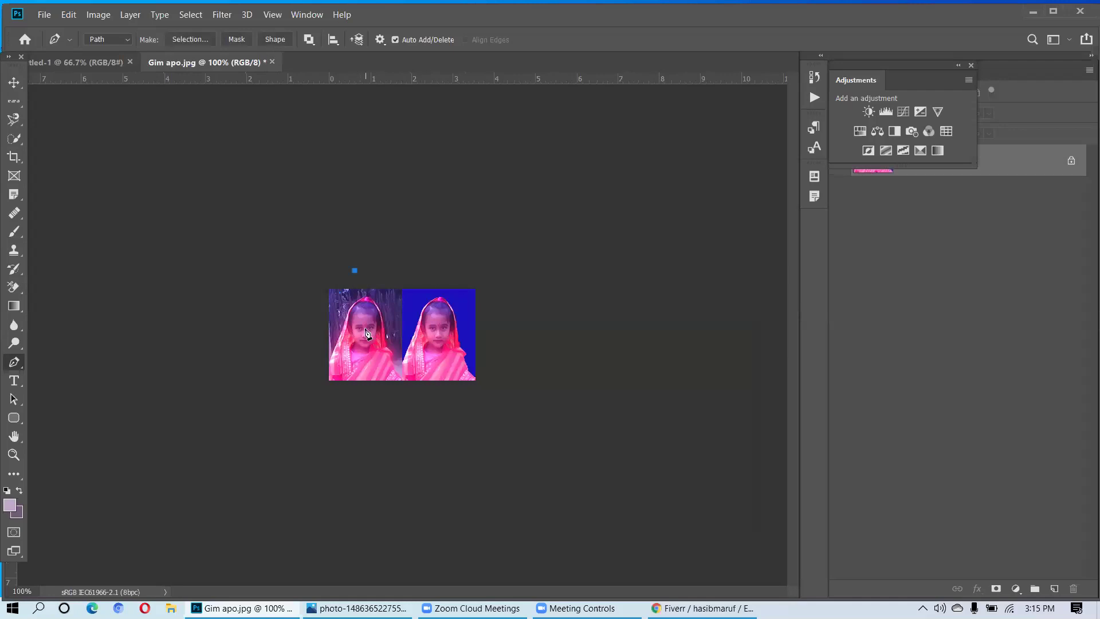
{"action": "scroll", "coordinate": [367, 334], "scroll_direction": "up", "scroll_amount": 5}
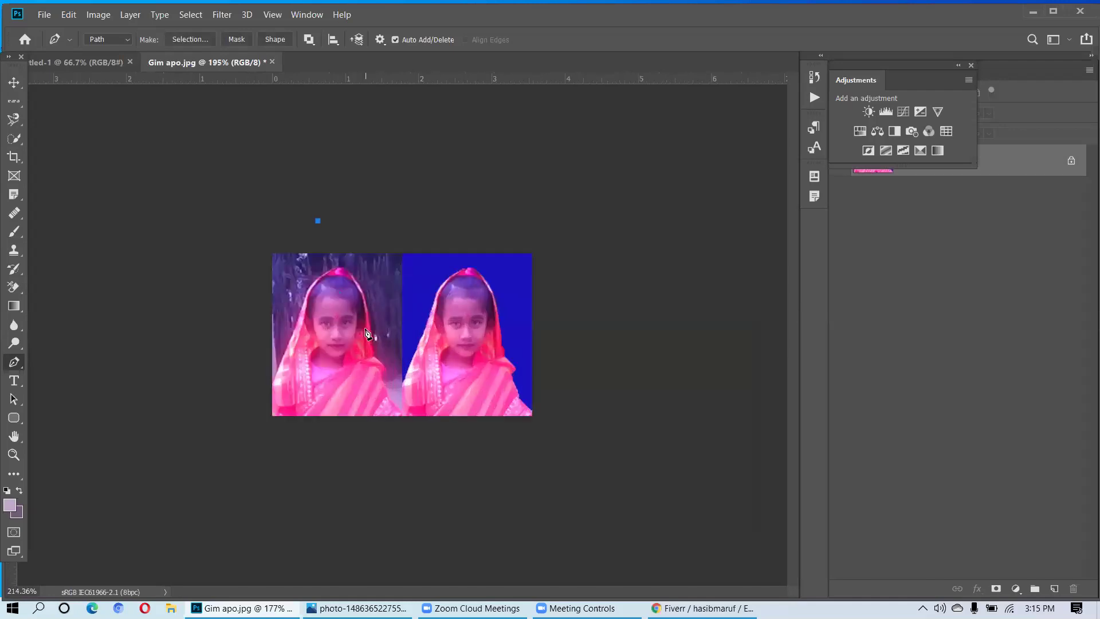
{"action": "scroll", "coordinate": [367, 334], "scroll_direction": "up", "scroll_amount": 2}
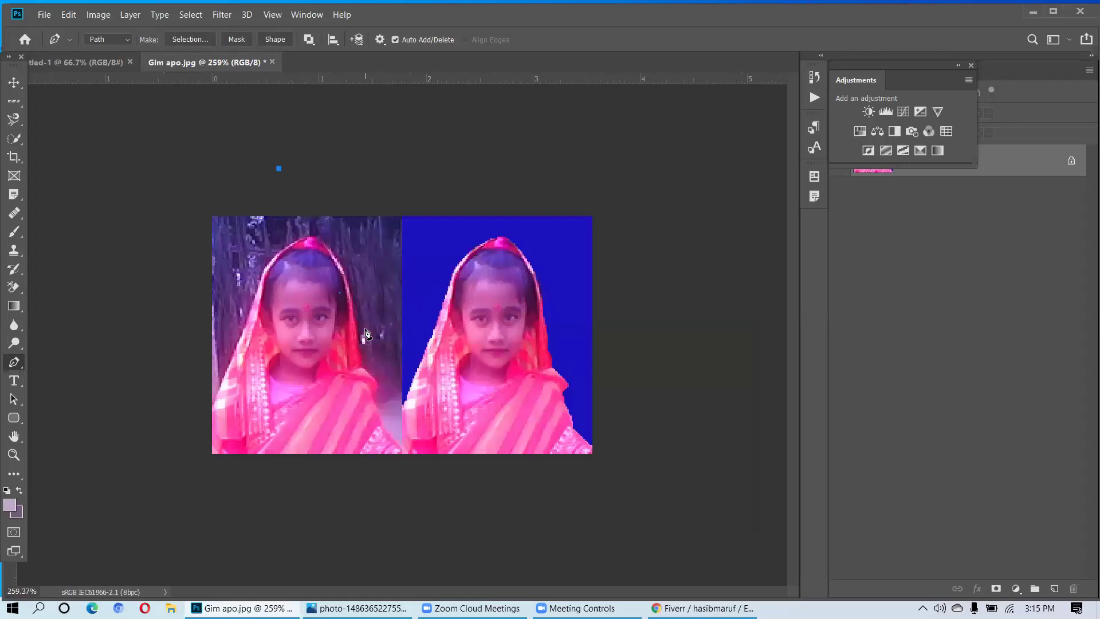
{"action": "scroll", "coordinate": [367, 334], "scroll_direction": "up", "scroll_amount": 1}
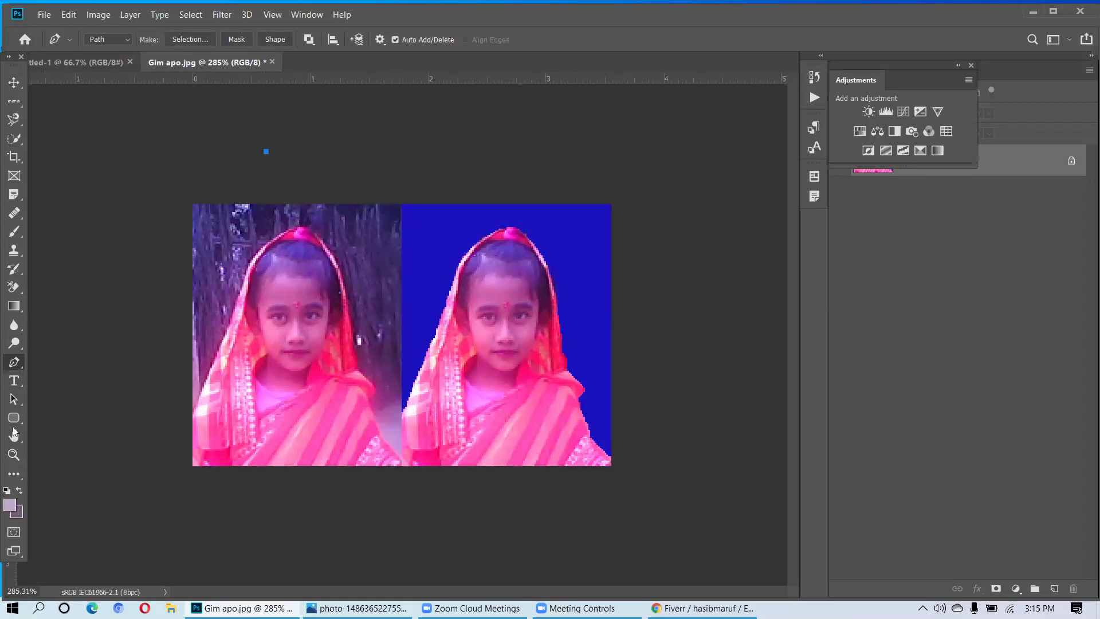
{"action": "left_click", "coordinate": [8, 381]}
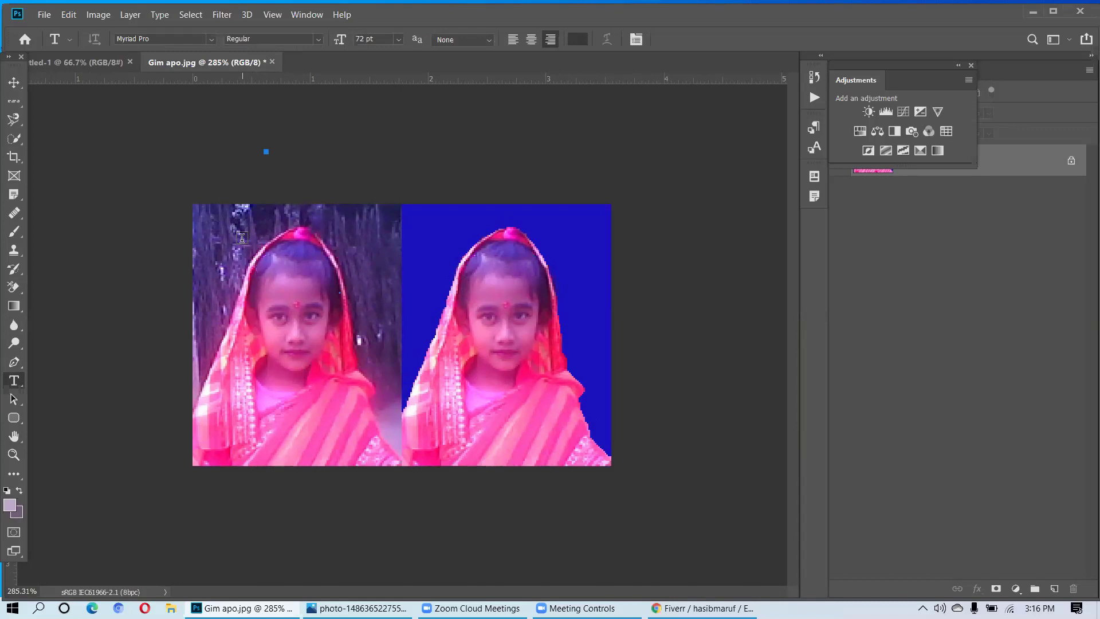
{"action": "key", "text": "b"}
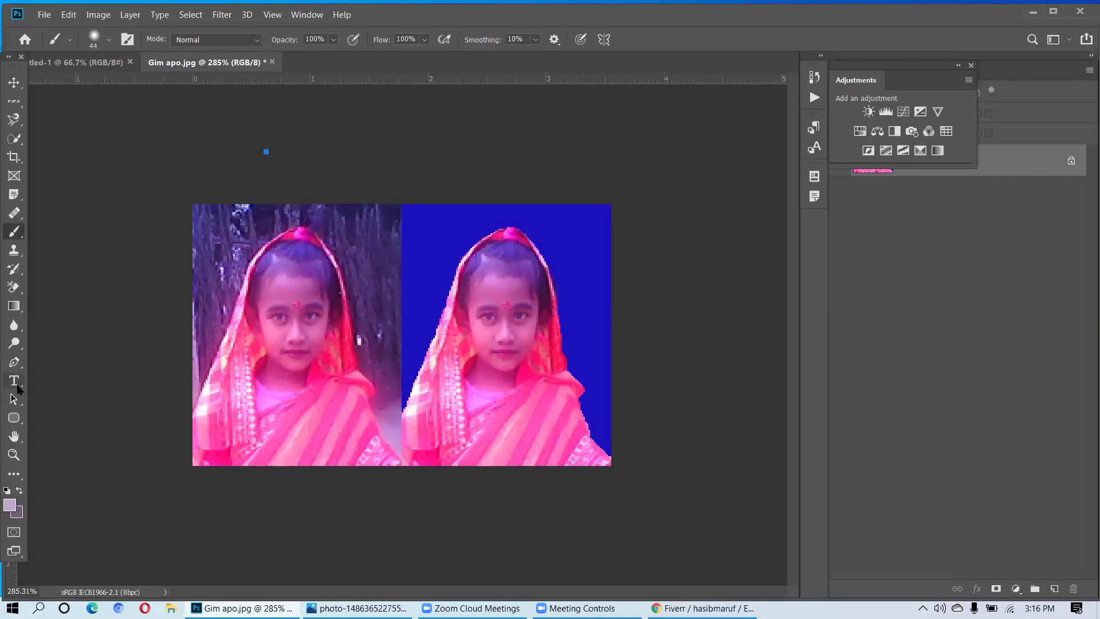
{"action": "left_click", "coordinate": [17, 388]}
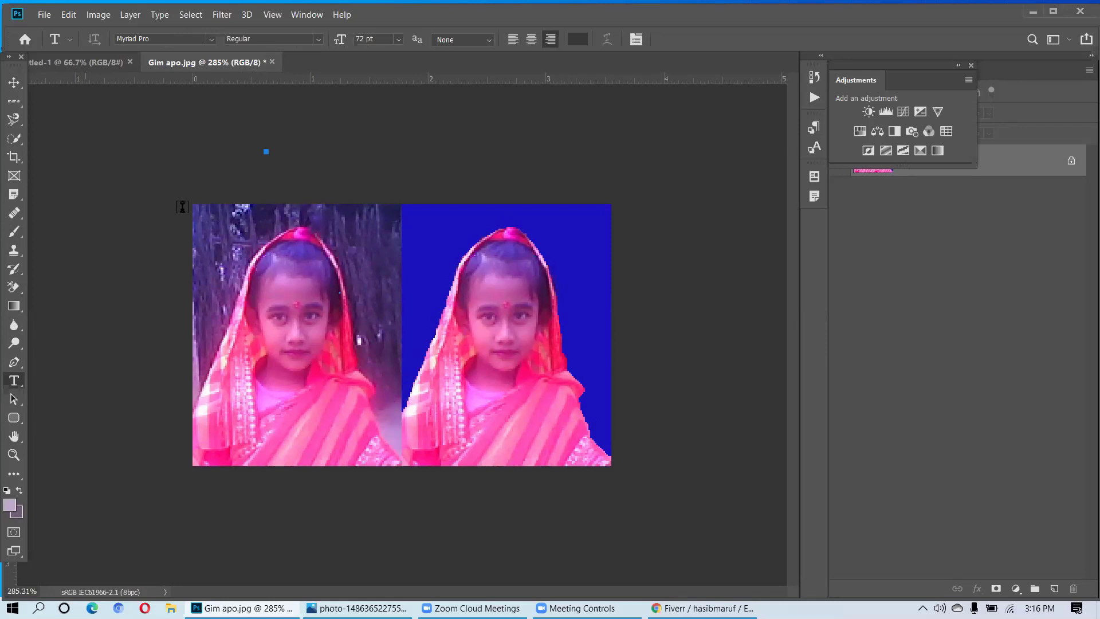
{"action": "left_click", "coordinate": [227, 227]}
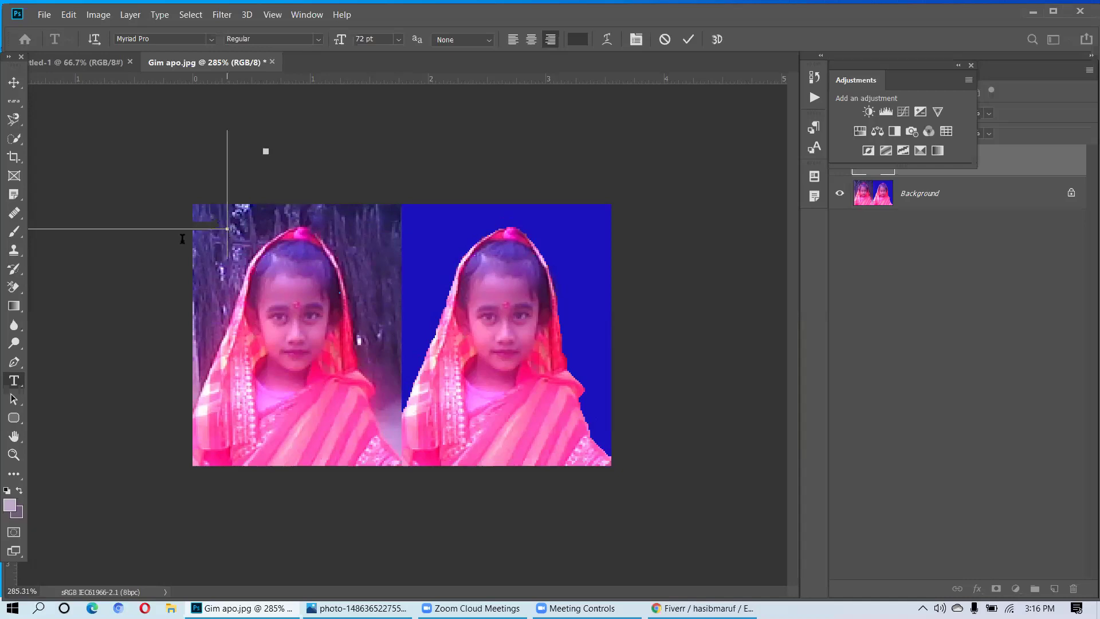
{"action": "left_click", "coordinate": [1070, 194]}
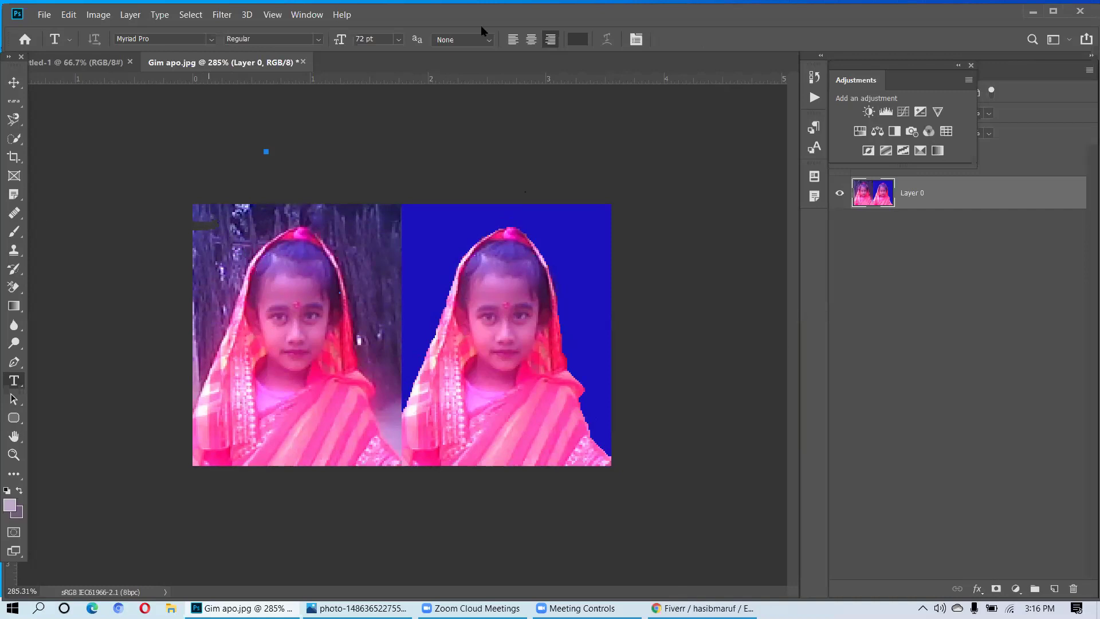
{"action": "left_click", "coordinate": [1053, 40]}
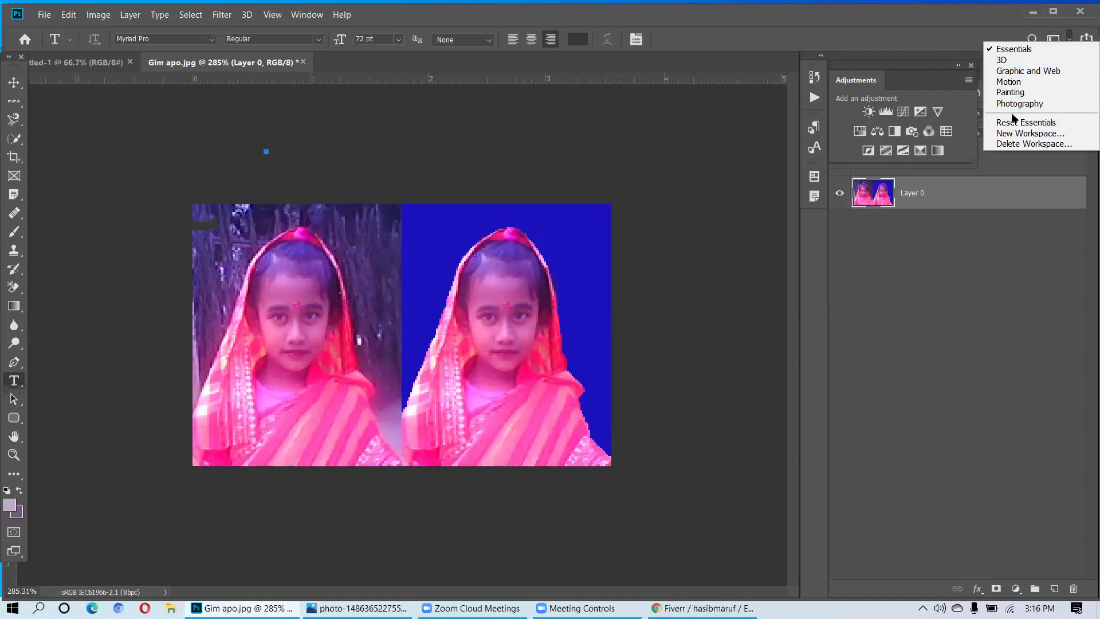
{"action": "left_click", "coordinate": [943, 44]}
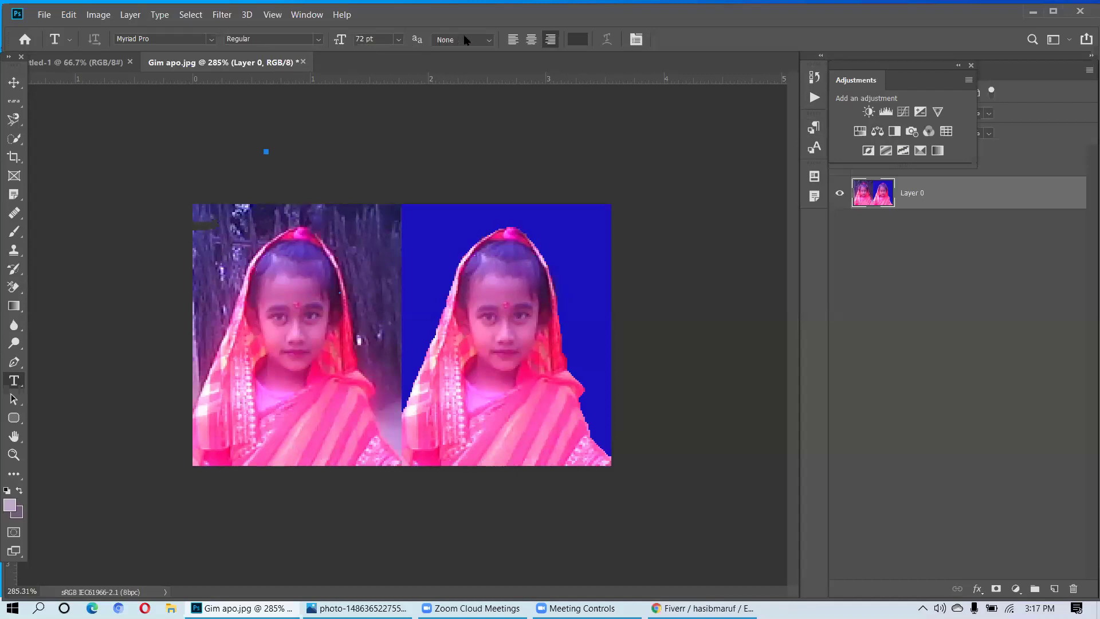
- Set the text colour for new text to bright red, hex e42e2e
{"action": "left_click", "coordinate": [577, 40]}
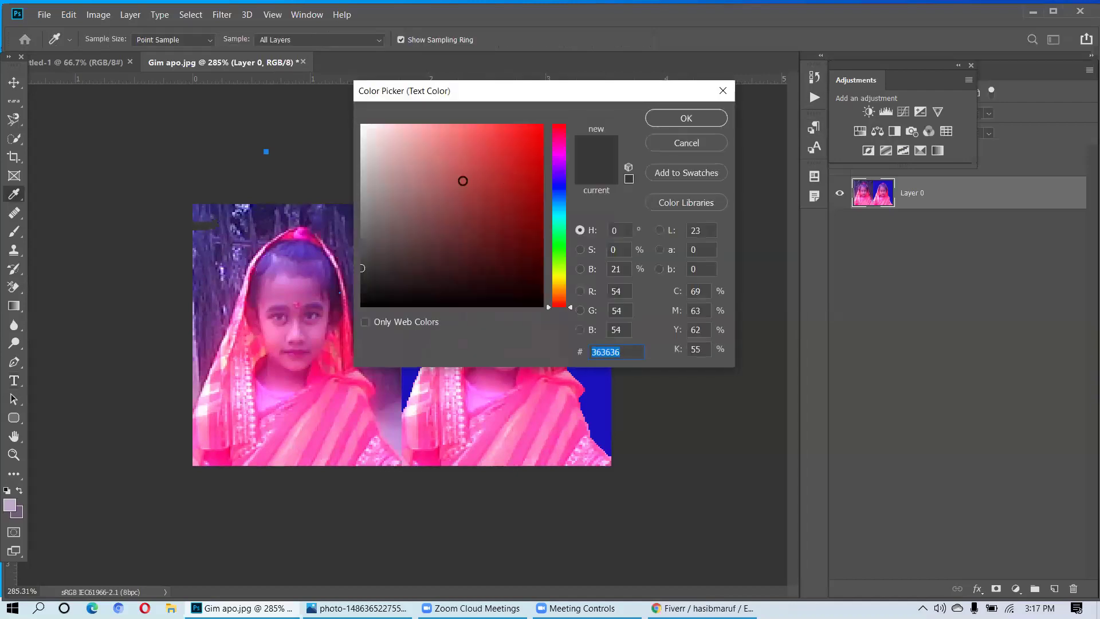
{"action": "left_click", "coordinate": [459, 178]}
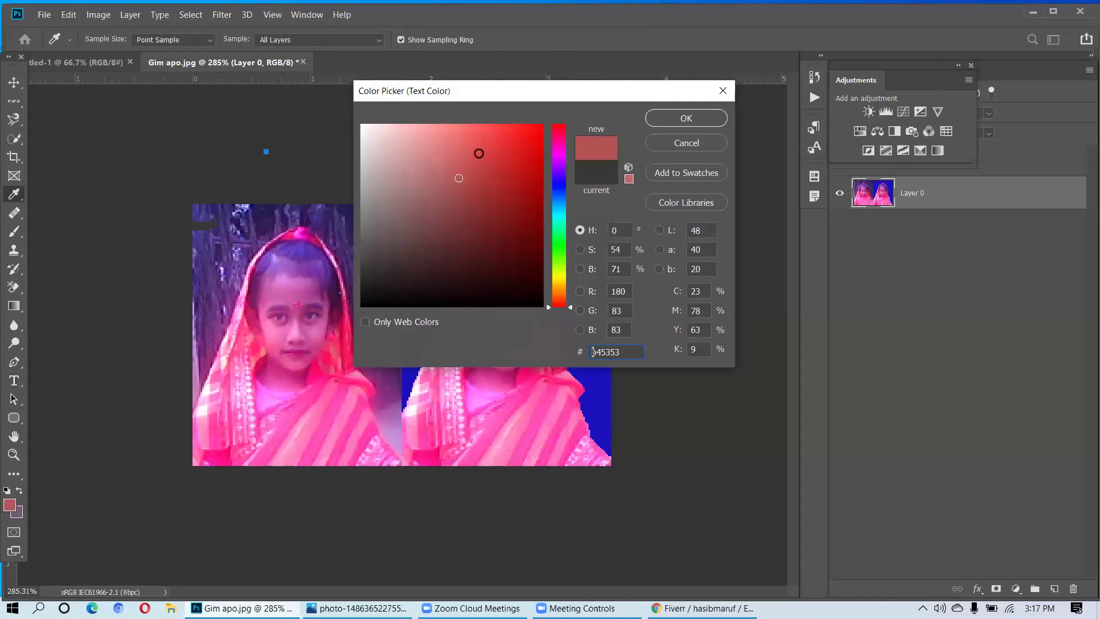
{"action": "left_click", "coordinate": [508, 143]}
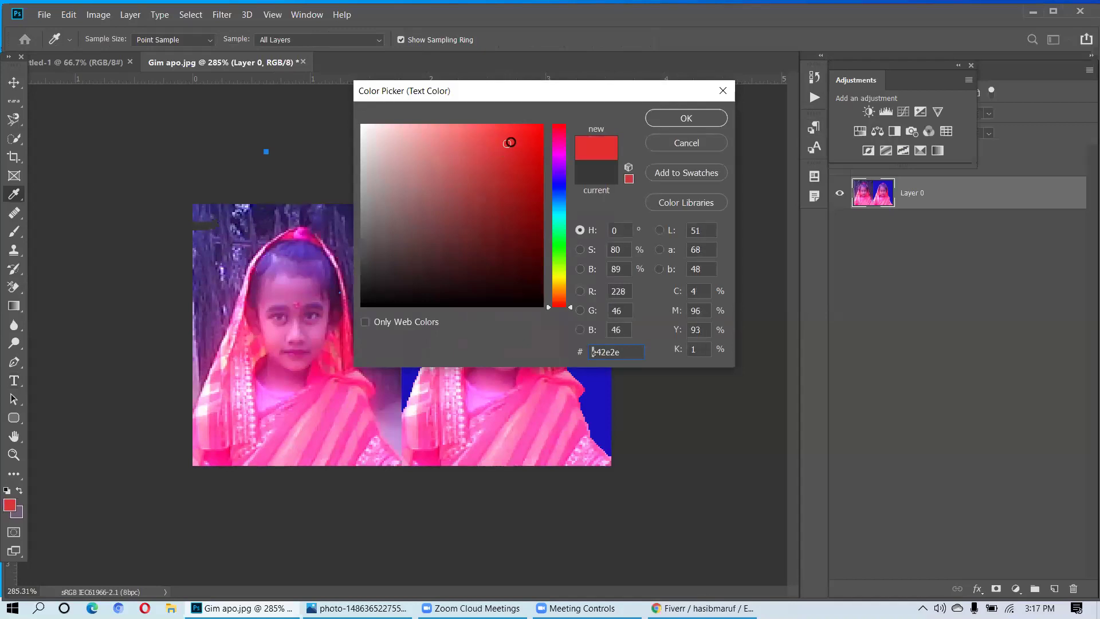
{"action": "left_click", "coordinate": [663, 111]}
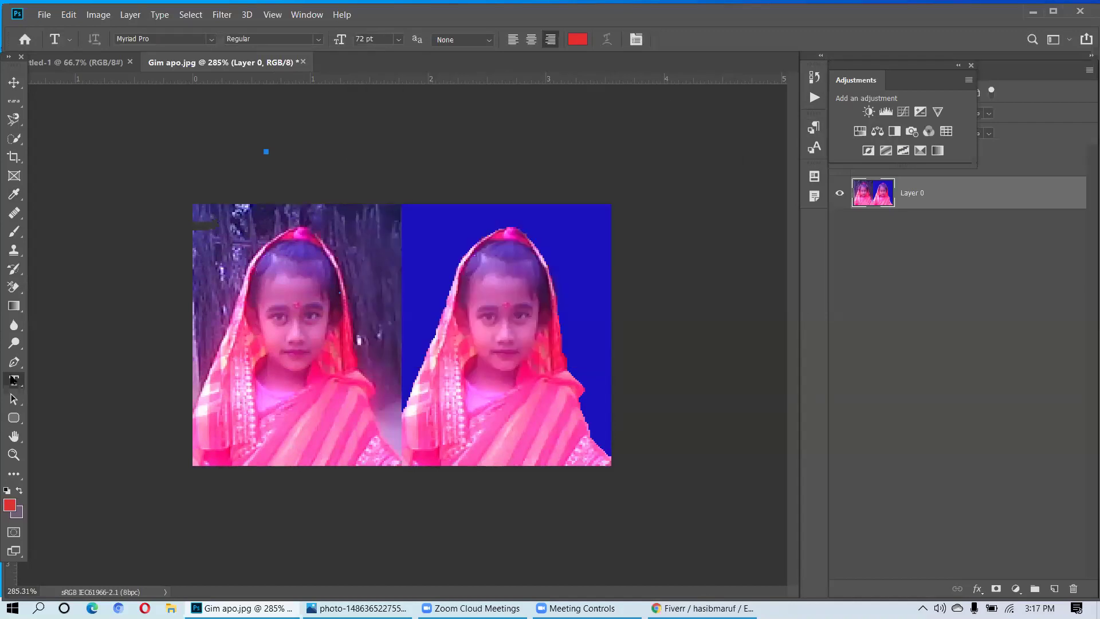
- Append "bbb" to the existing 72 pt text line near the upper-left corner of the original photo
{"action": "left_click", "coordinate": [218, 235]}
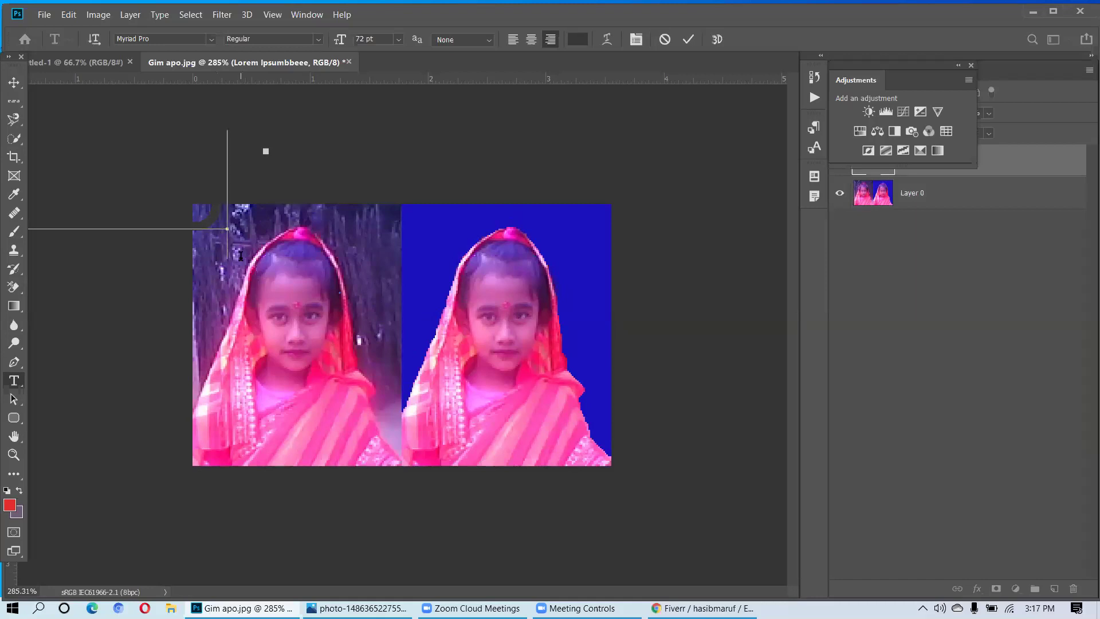
{"action": "type", "text": "bbb"}
{"action": "left_click", "coordinate": [341, 169]}
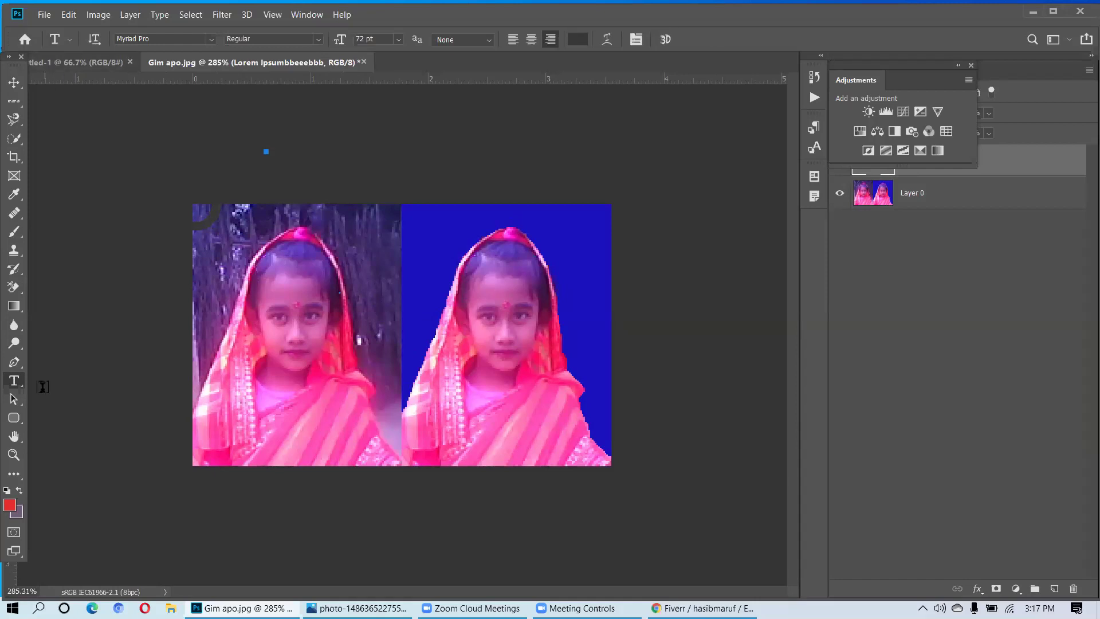
- Add a second horizontal text line reading "bbbb" near the upper-left corner of the original photo
{"action": "right_click", "coordinate": [19, 387]}
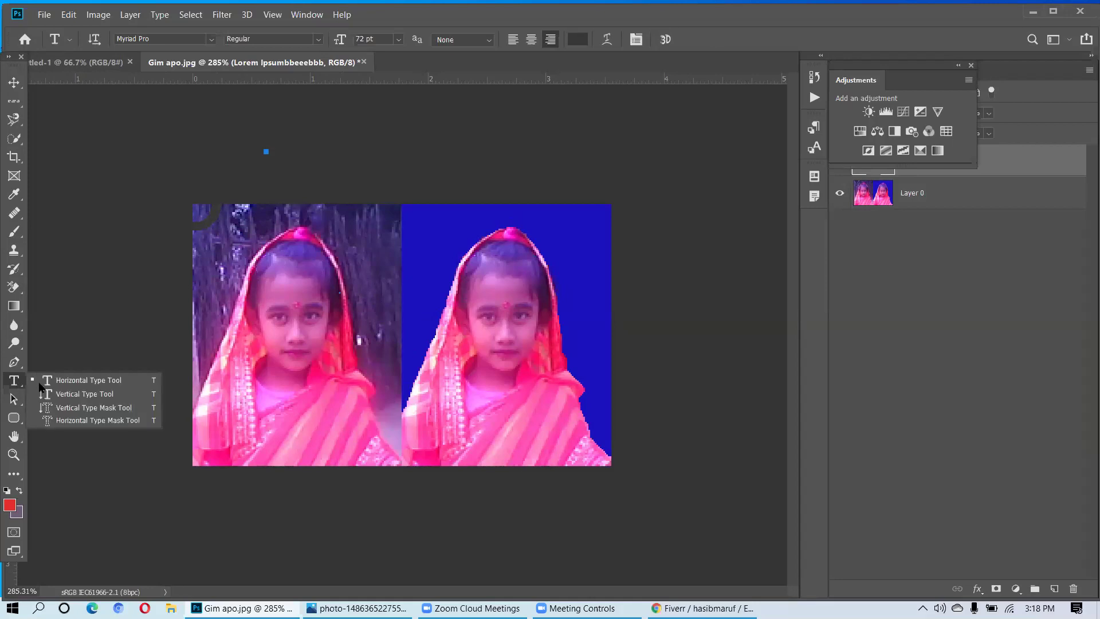
{"action": "left_click", "coordinate": [56, 384]}
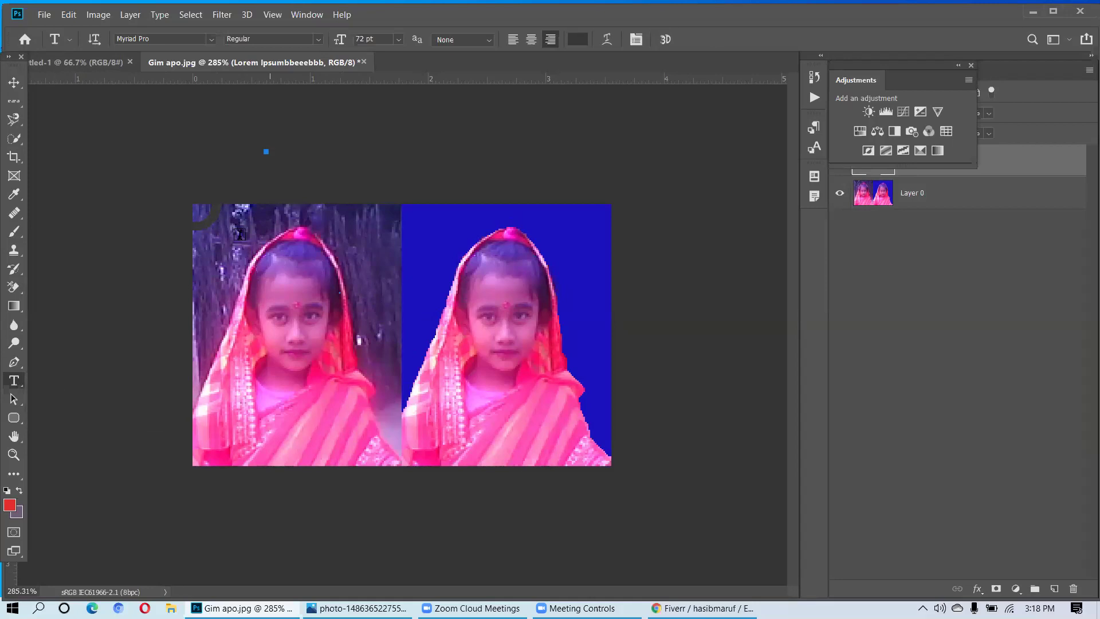
{"action": "left_click", "coordinate": [240, 232]}
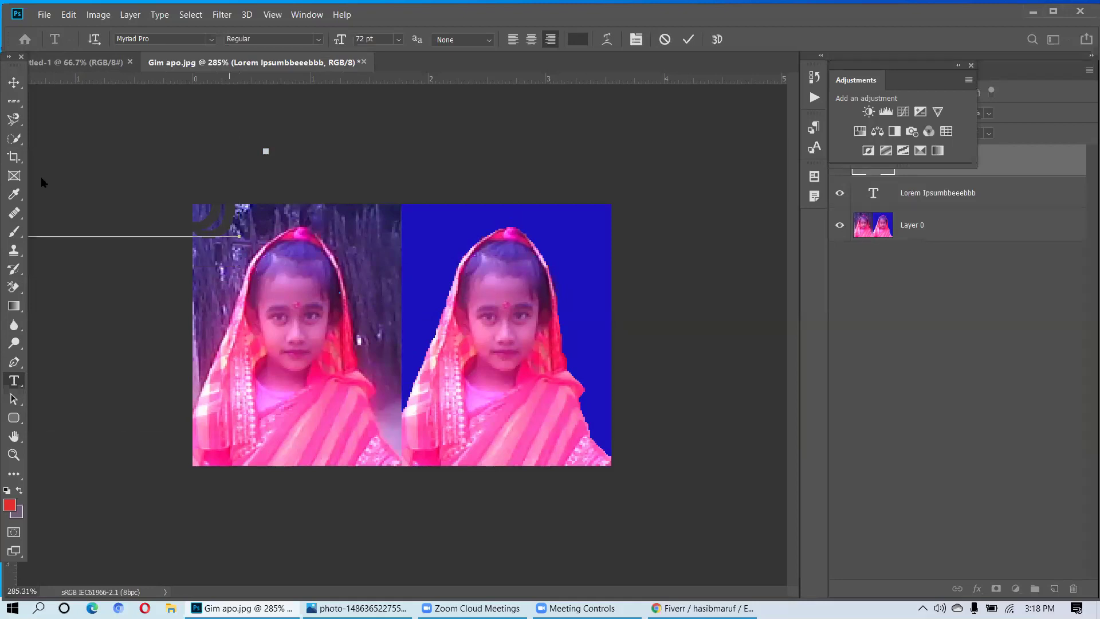
{"action": "key", "text": "Escape"}
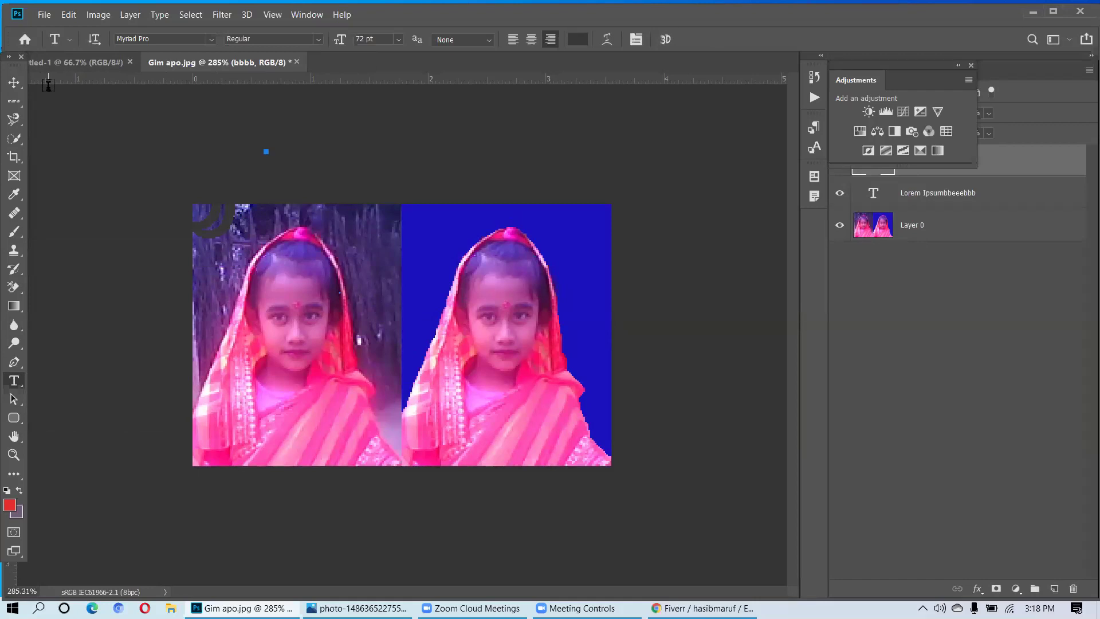
- Try to recolour the "bbbb" text line by choosing a magenta hue of 306° as its text colour
{"action": "right_click", "coordinate": [21, 384]}
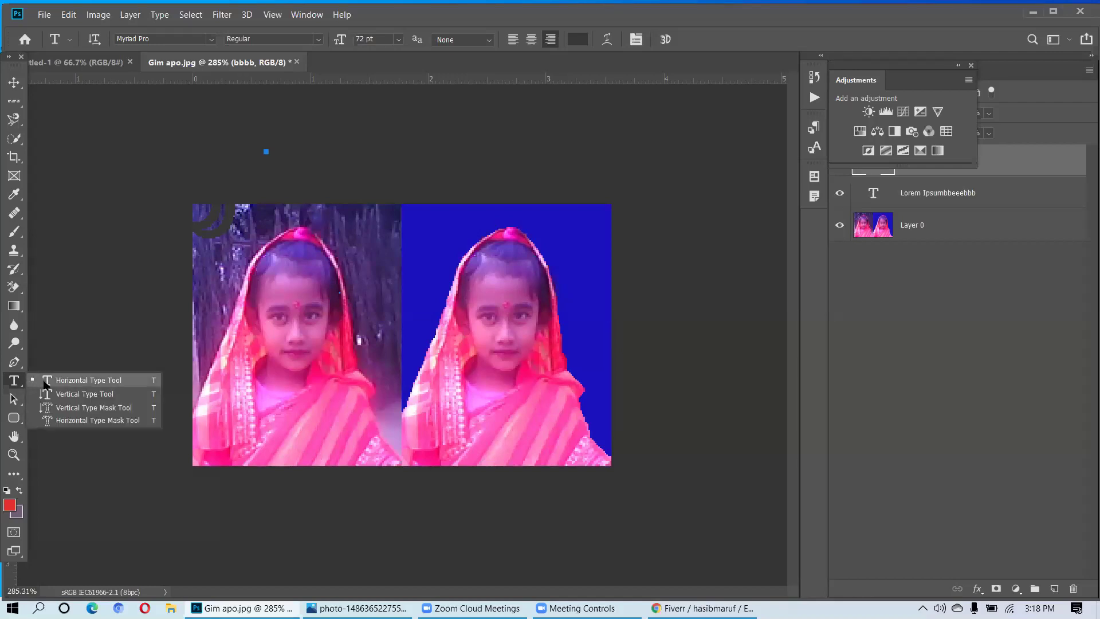
{"action": "left_click", "coordinate": [44, 382]}
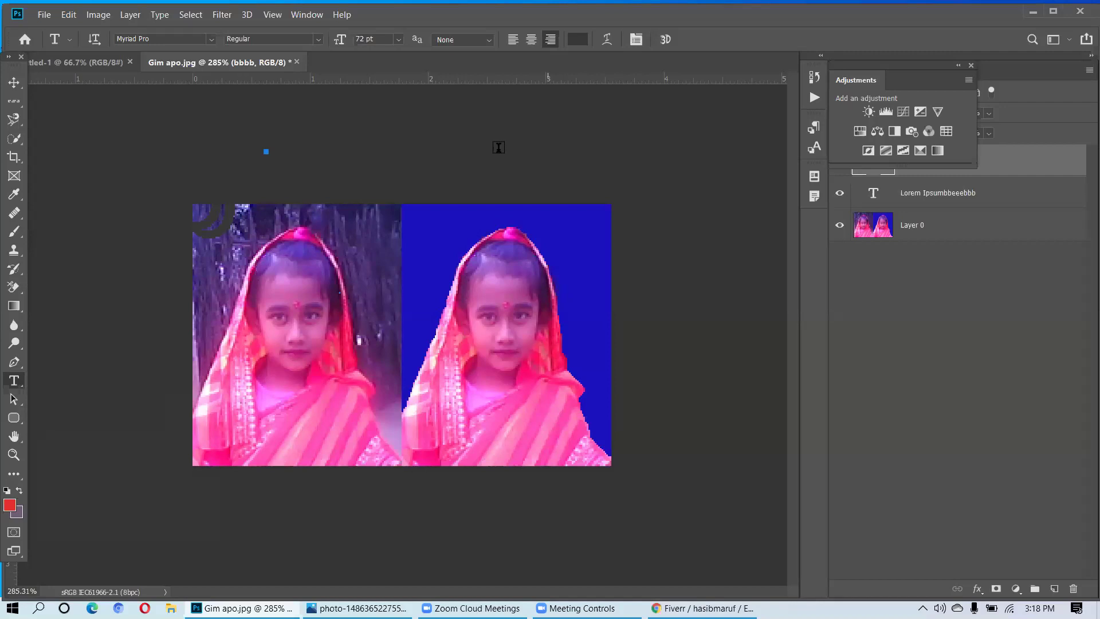
{"action": "left_click", "coordinate": [576, 39]}
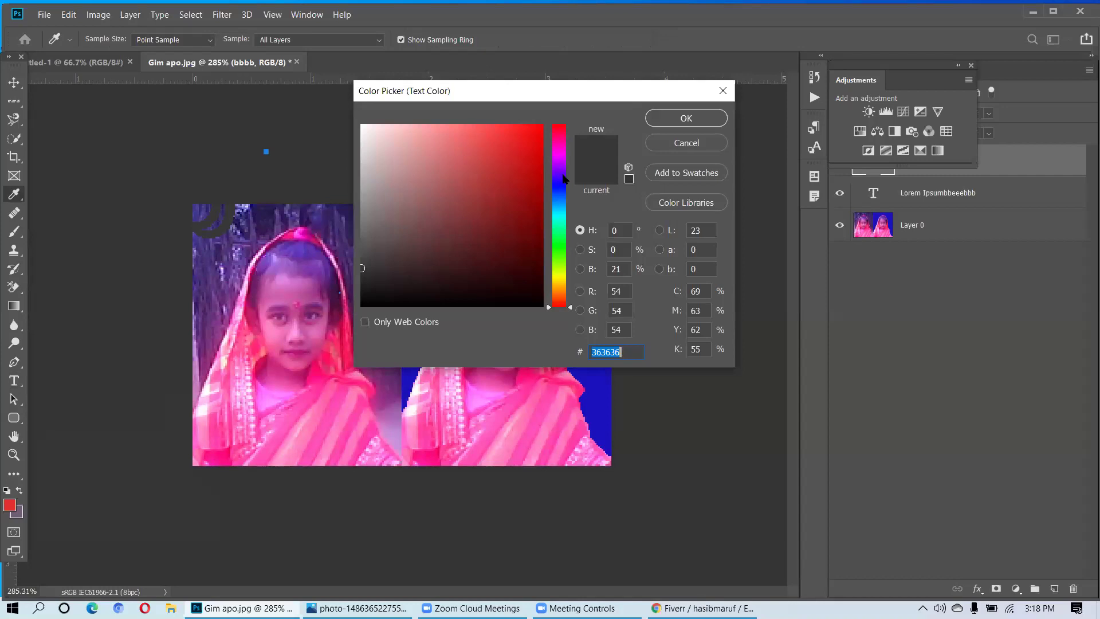
{"action": "left_click", "coordinate": [556, 192]}
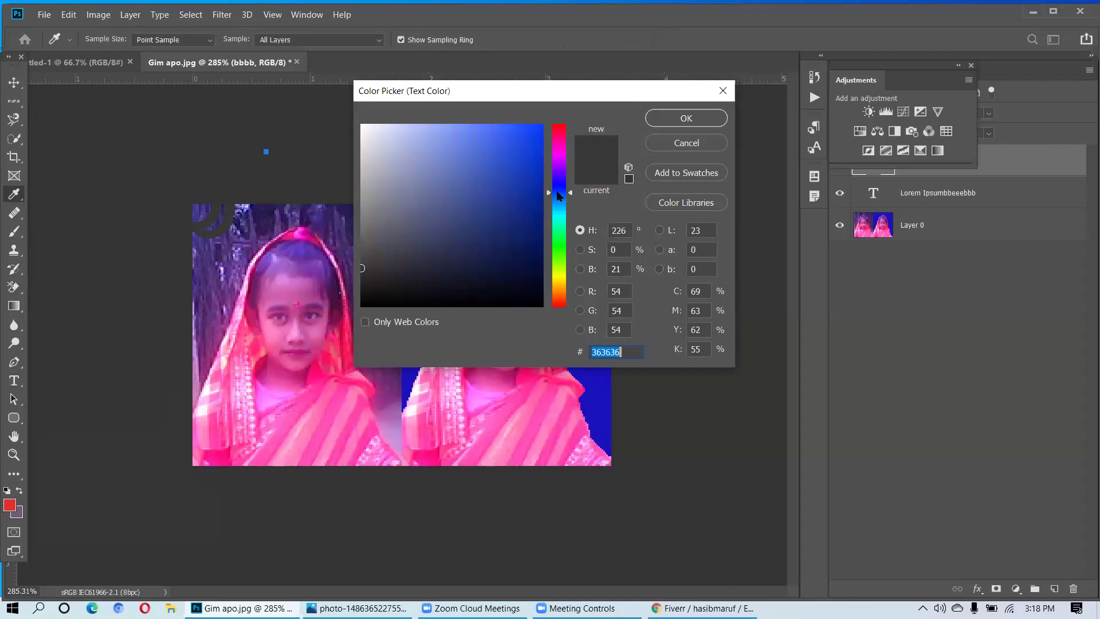
{"action": "left_click", "coordinate": [559, 152]}
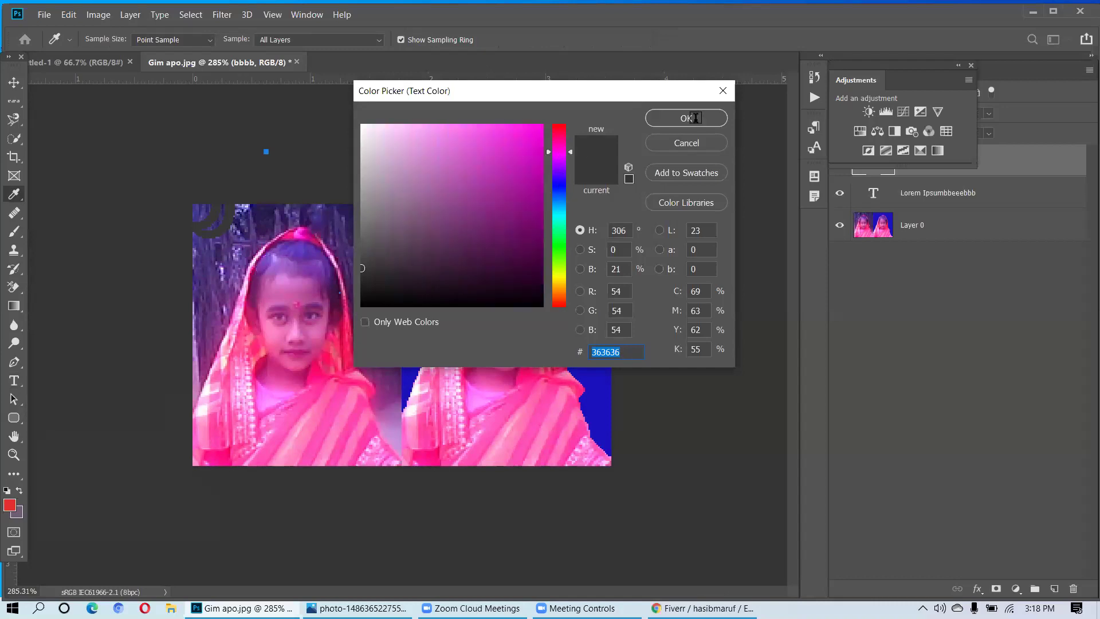
{"action": "key", "text": "Return"}
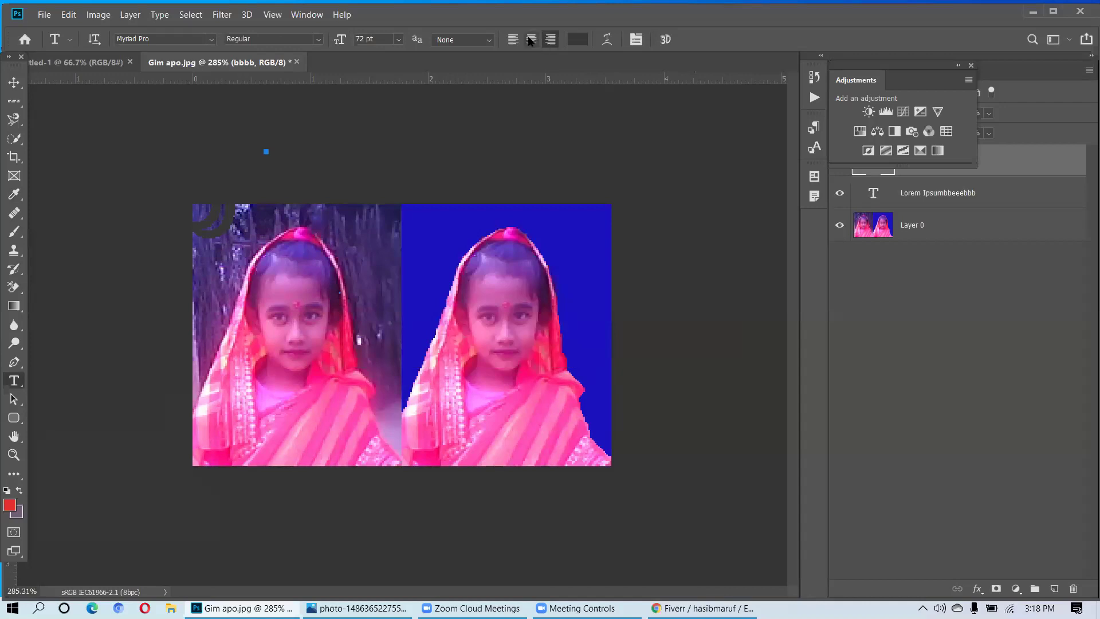
- Left-align the "bbbb" text line and erase its letters
{"action": "left_click", "coordinate": [530, 41]}
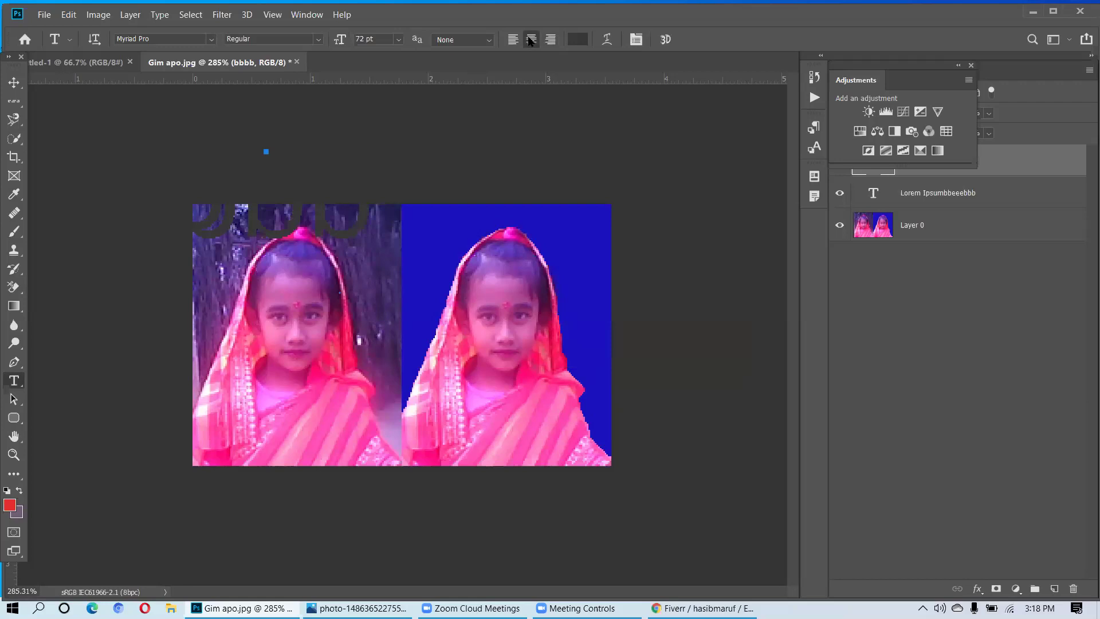
{"action": "left_click", "coordinate": [512, 39]}
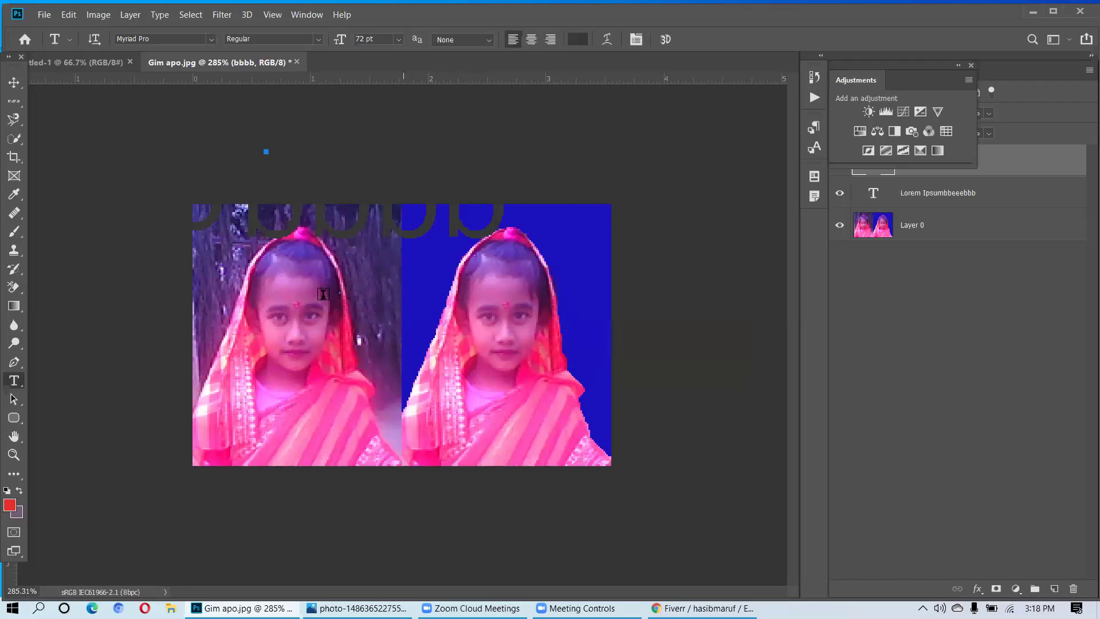
{"action": "left_click", "coordinate": [390, 243]}
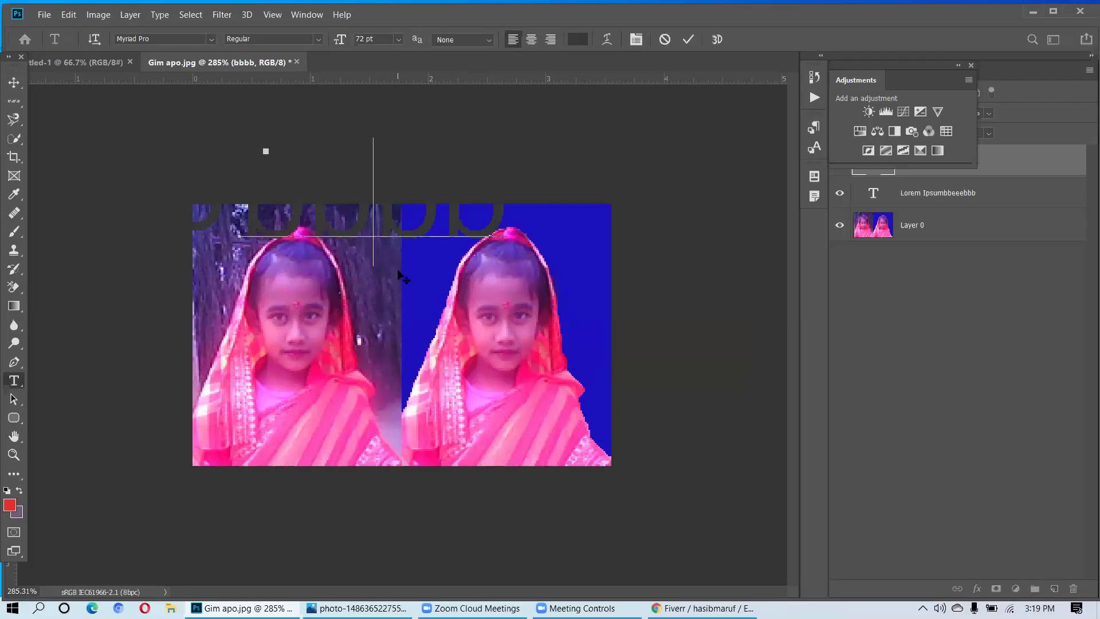
{"action": "key", "text": "BackSpace"}
{"action": "key", "text": "BackSpace"}
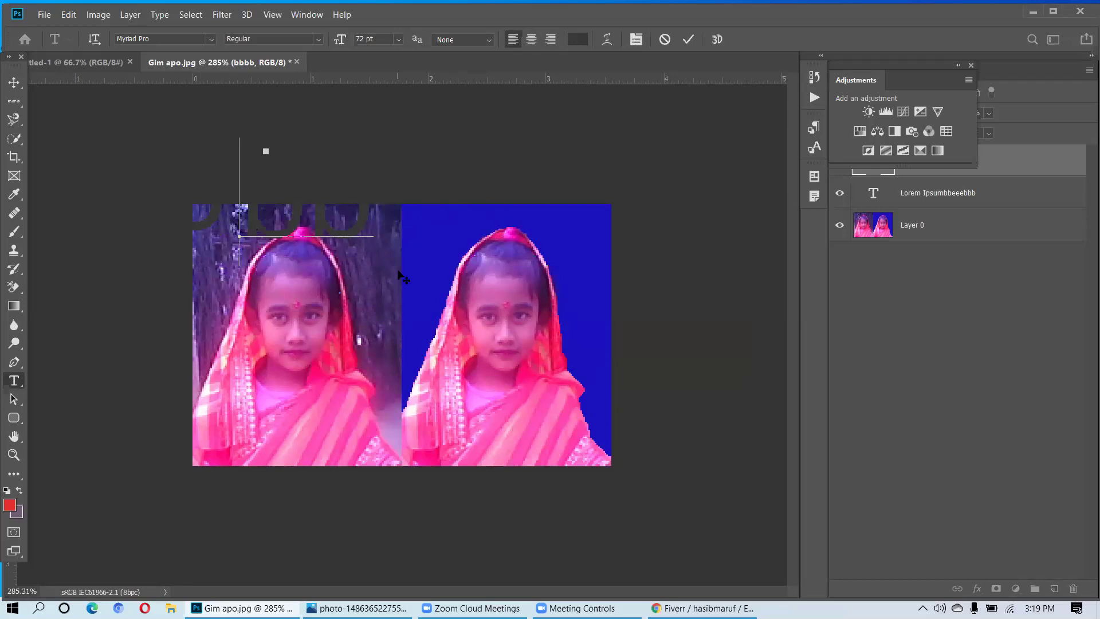
{"action": "left_click", "coordinate": [386, 227]}
{"action": "key", "text": "BackSpace"}
{"action": "key", "text": "BackSpace"}
{"action": "key", "text": "BackSpace"}
{"action": "key", "text": "BackSpace"}
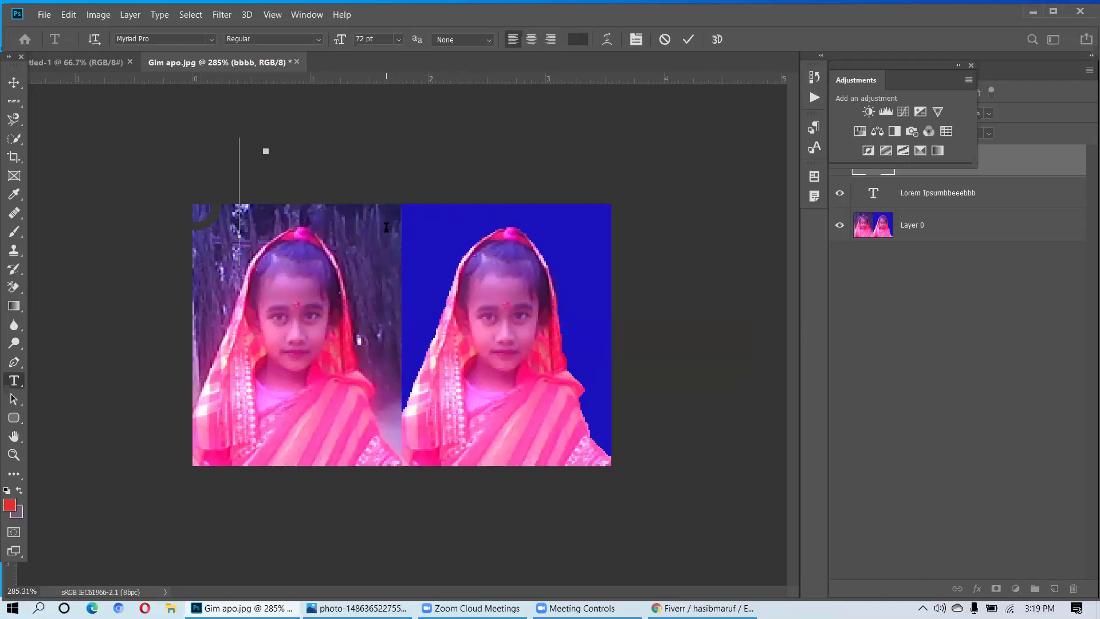
- Show the Character panel and enter a single "b" in the emptied text line
{"action": "key", "text": "ctrl"}
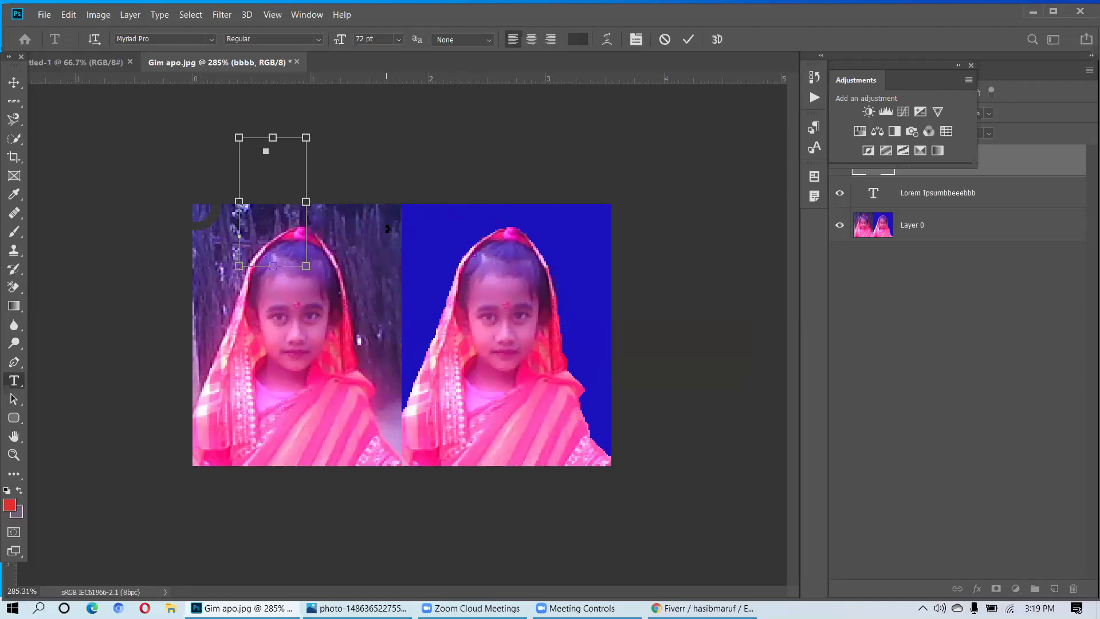
{"action": "key", "text": "ctrl+t"}
{"action": "type", "text": "b"}
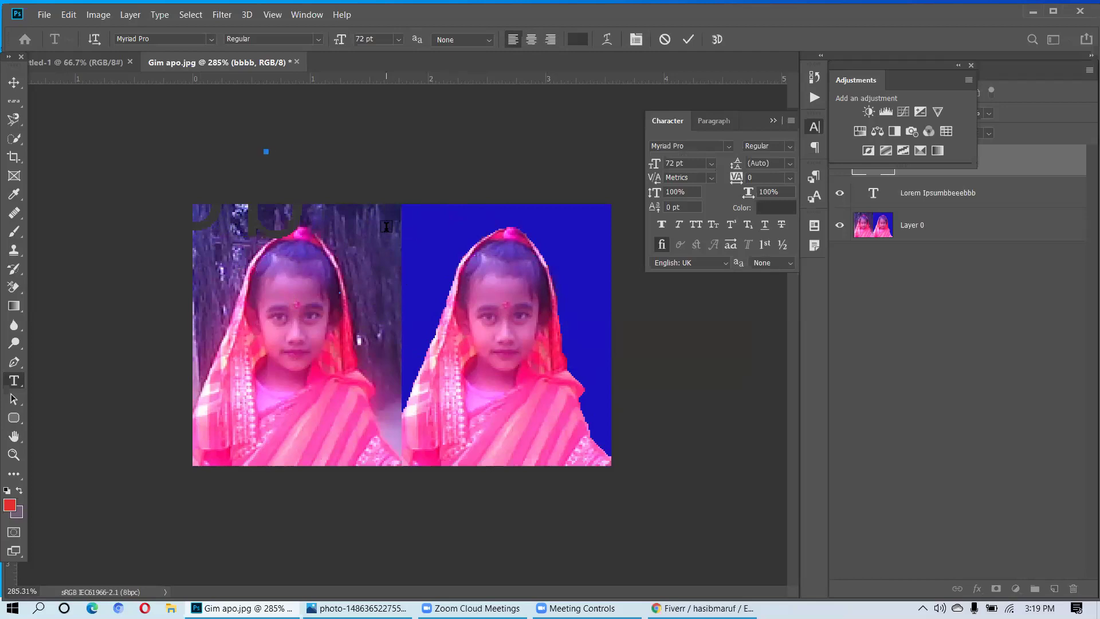
{"action": "key", "text": "Escape"}
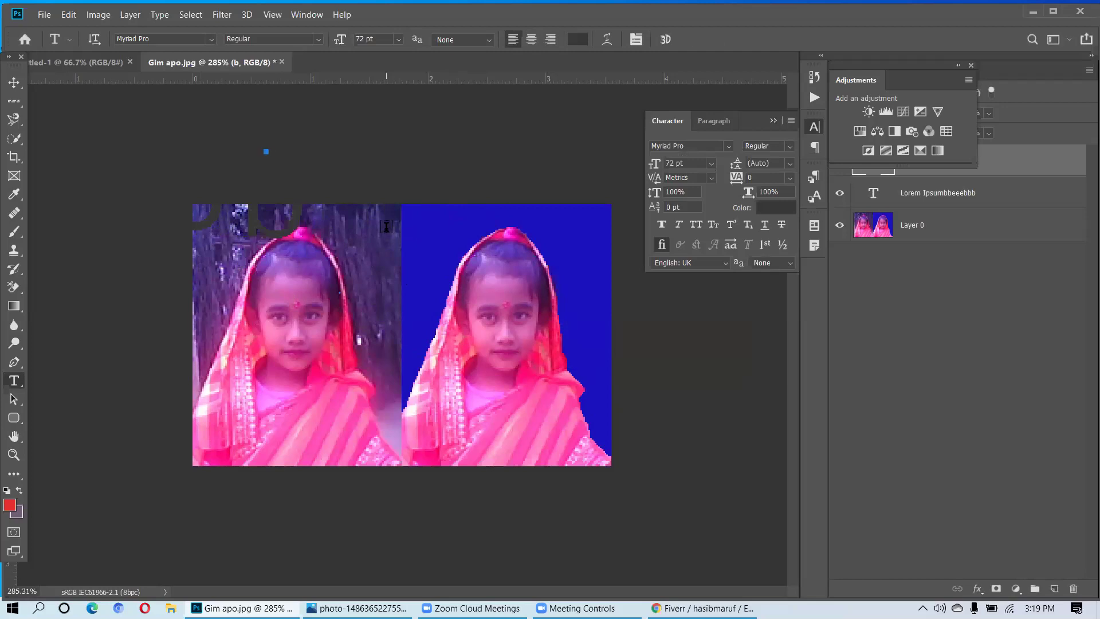
- Add another text line directly above Layer 0 over the original photo and erase its Lorem Ipsum placeholder text
{"action": "right_click", "coordinate": [878, 235]}
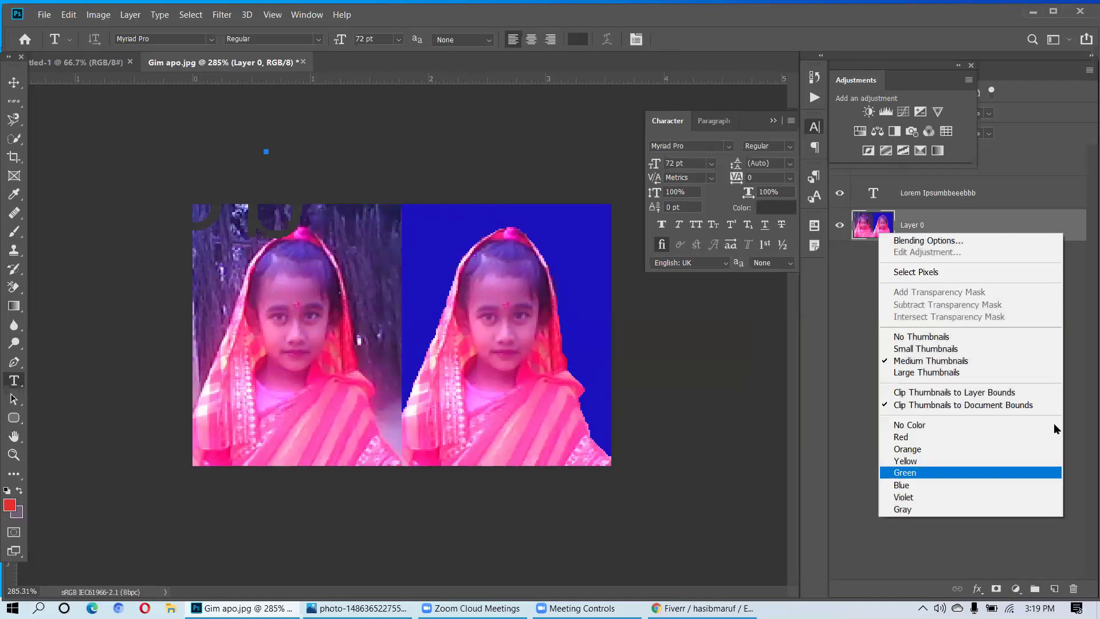
{"action": "left_click", "coordinate": [1082, 280]}
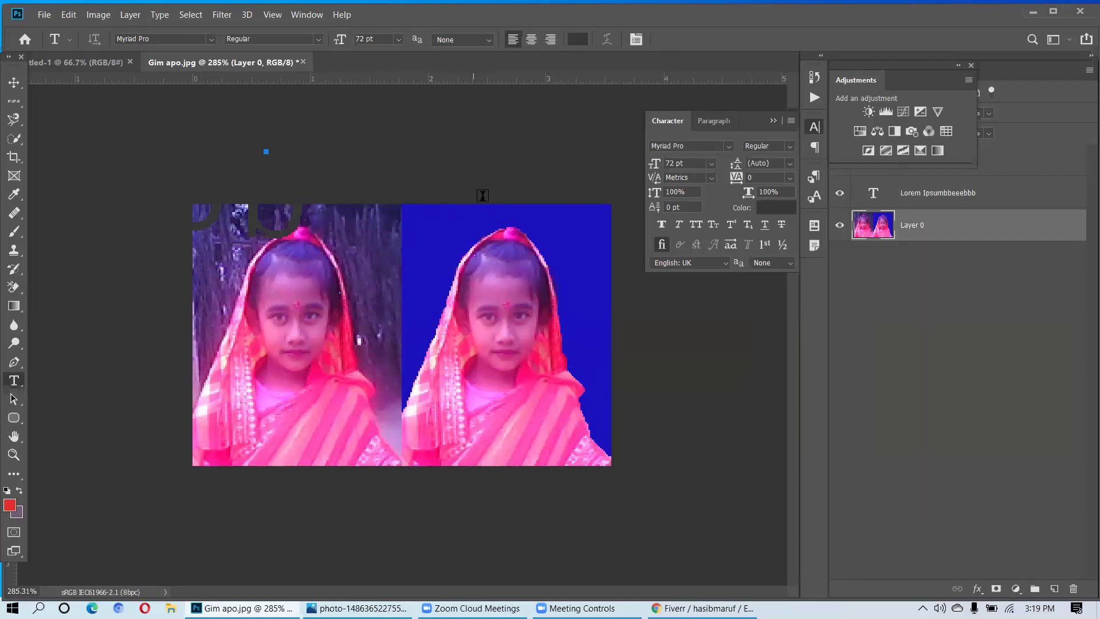
{"action": "left_click", "coordinate": [323, 230]}
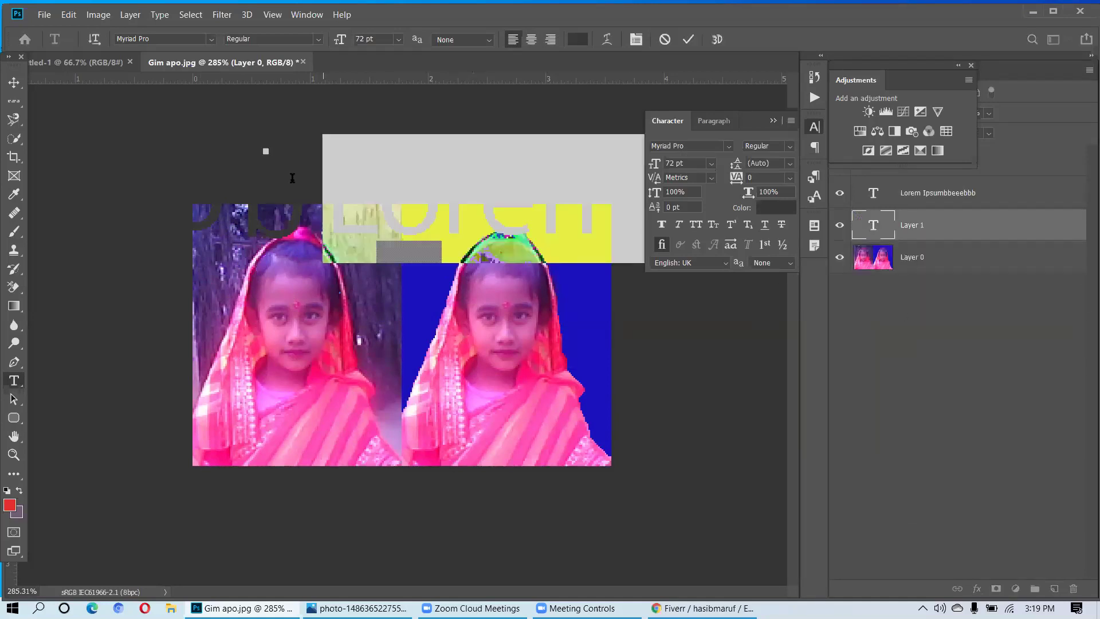
{"action": "key", "text": "BackSpace"}
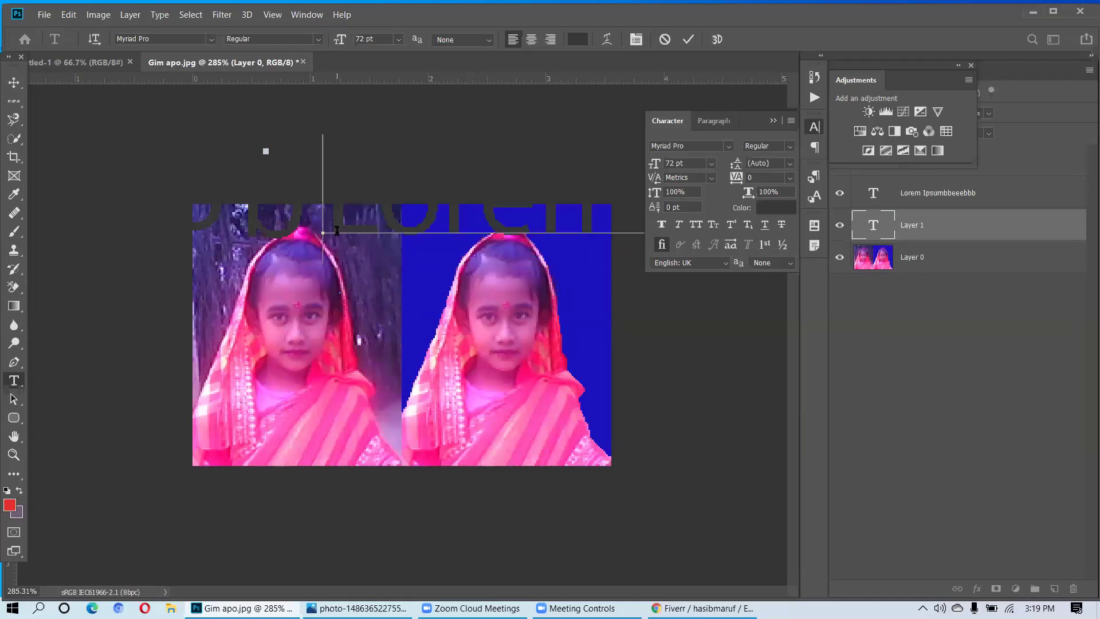
{"action": "double_click", "coordinate": [485, 229]}
{"action": "key", "text": "BackSpace"}
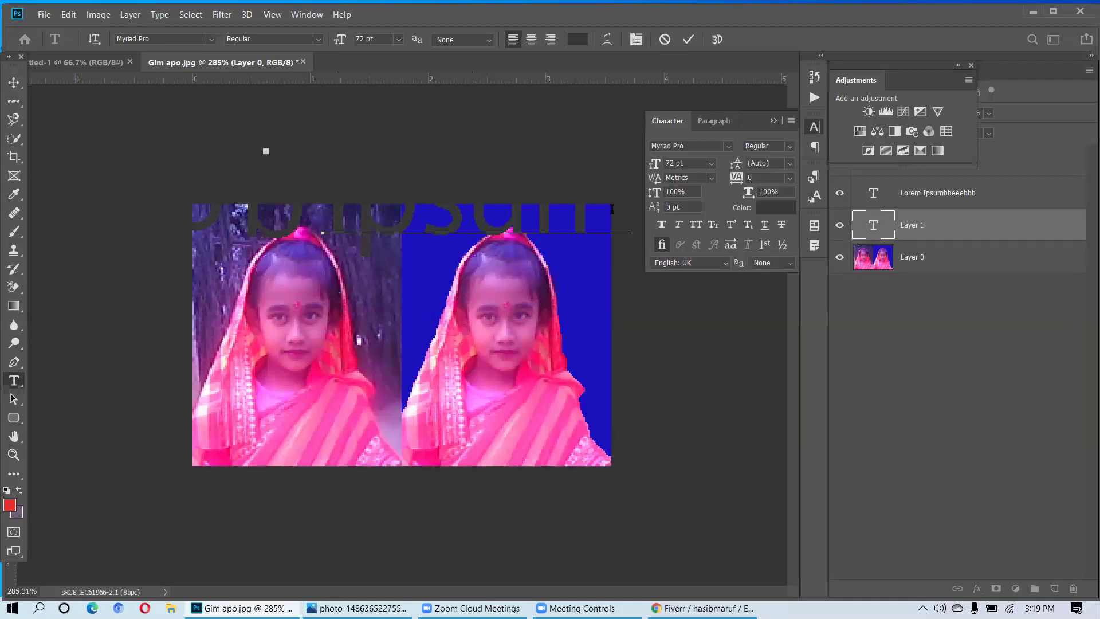
{"action": "key", "text": "End"}
{"action": "key", "text": "BackSpace"}
{"action": "key", "text": "BackSpace"}
{"action": "key", "text": "BackSpace"}
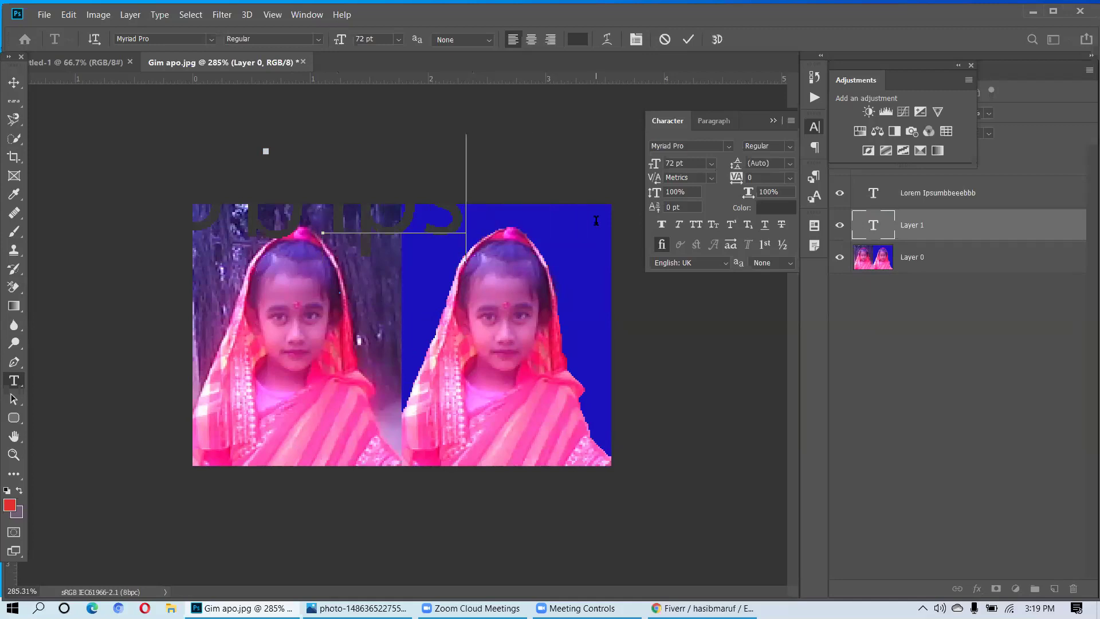
{"action": "key", "text": "BackSpace"}
{"action": "key", "text": "BackSpace"}
{"action": "key", "text": "BackSpace"}
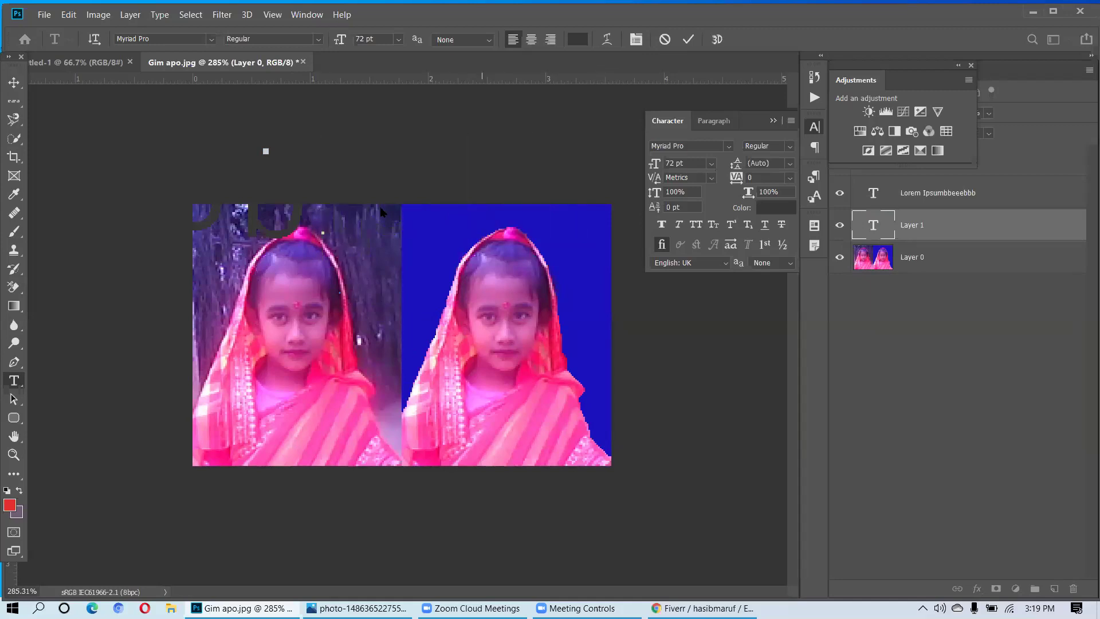
- Undo all the text lines added over the before-and-after photo, deselect Layer 0, and collapse the Adjustments panel
{"action": "left_click", "coordinate": [376, 215]}
{"action": "left_click", "coordinate": [239, 235]}
{"action": "type", "text": "b"}
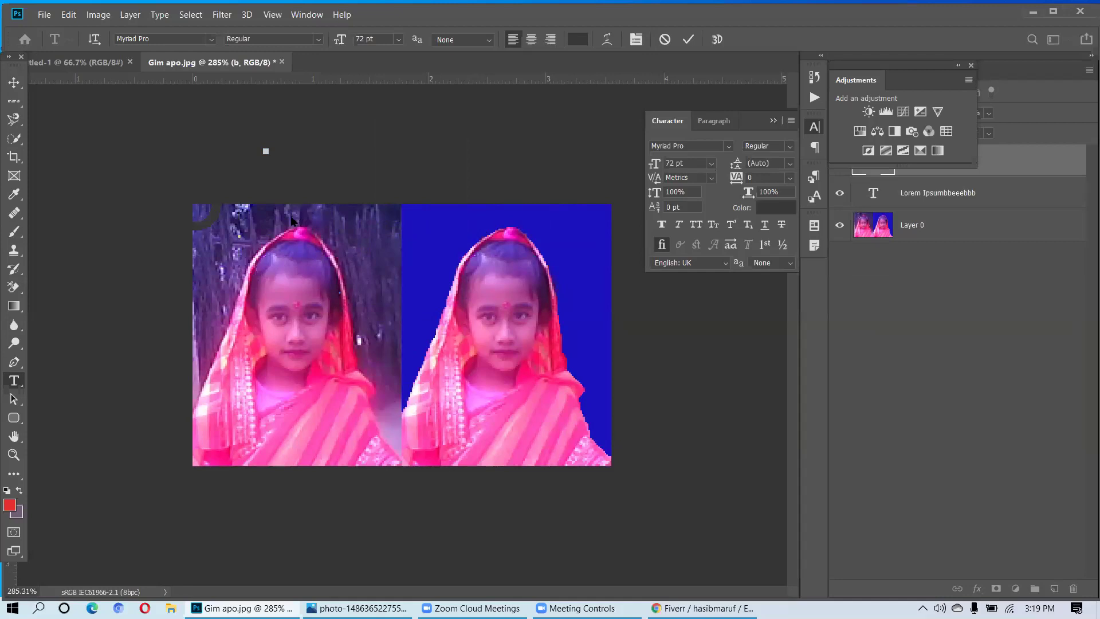
{"action": "left_click", "coordinate": [222, 209]}
{"action": "key", "text": "ctrl+z"}
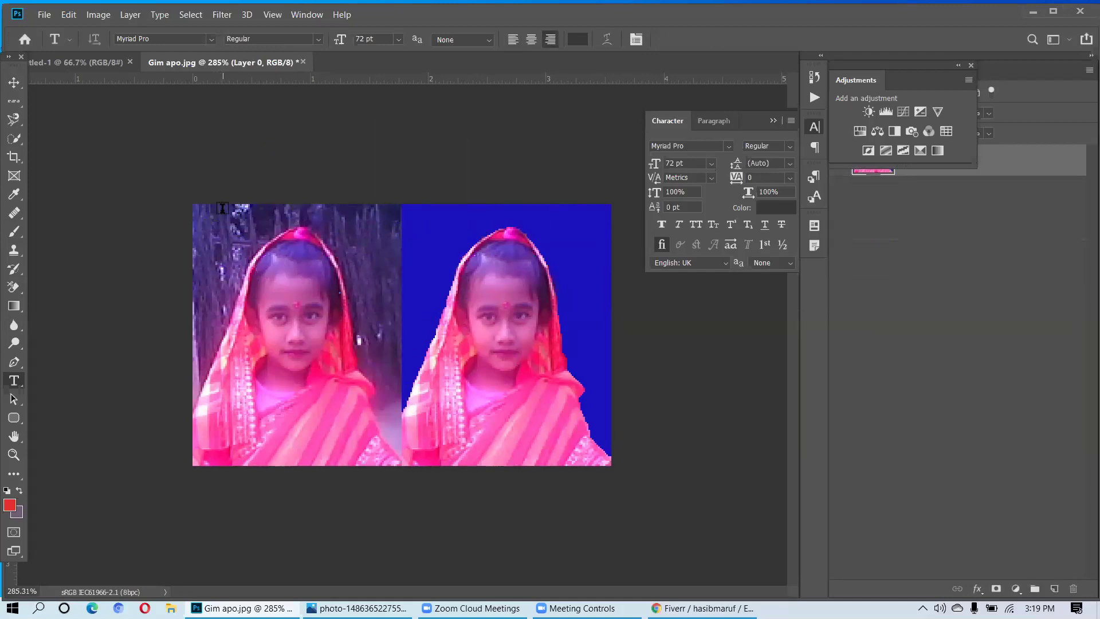
{"action": "left_click", "coordinate": [933, 409]}
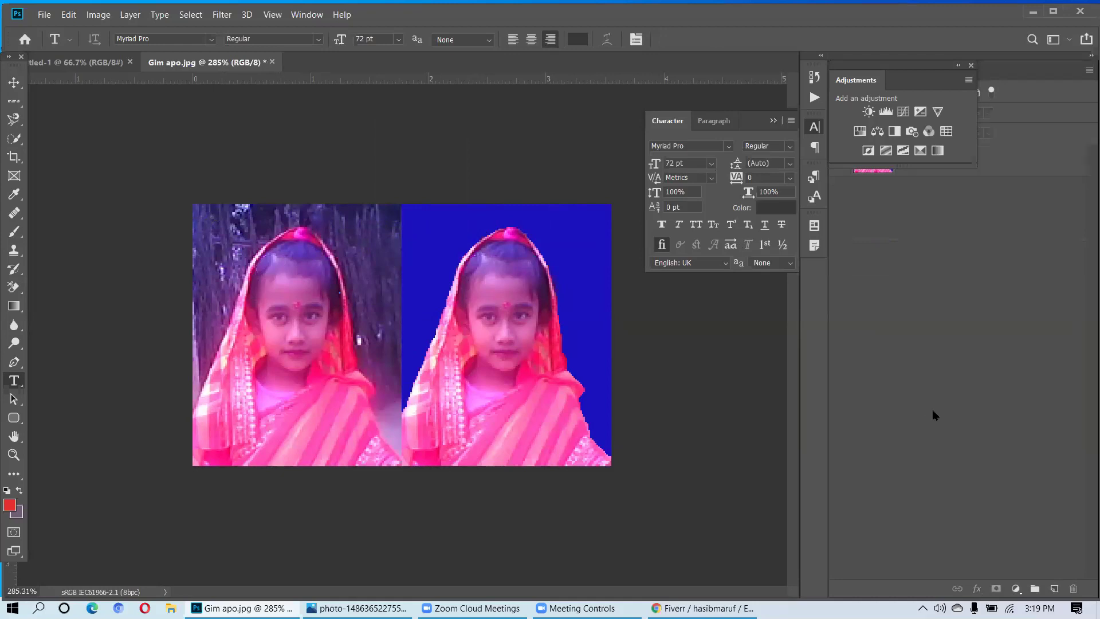
{"action": "left_click", "coordinate": [958, 65]}
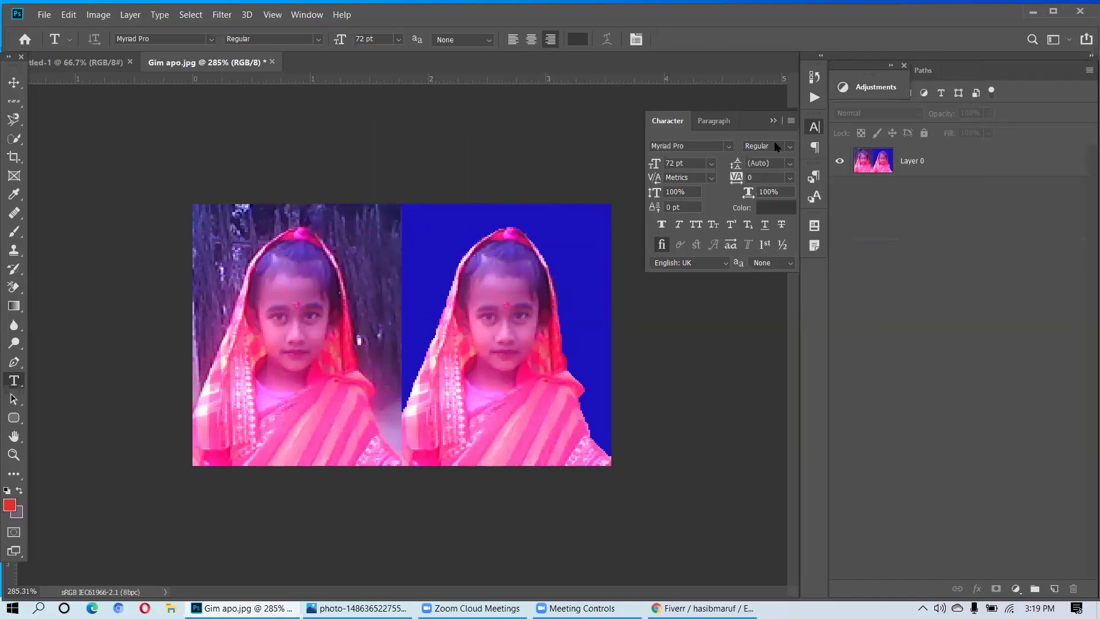
{"action": "left_click", "coordinate": [773, 120]}
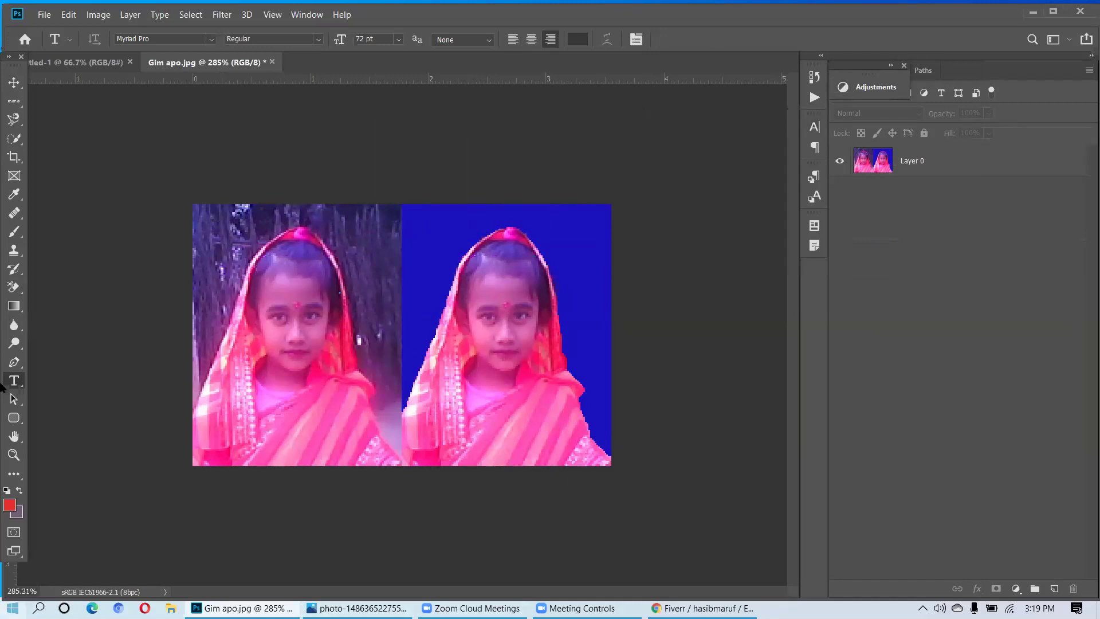
{"action": "right_click", "coordinate": [13, 381]}
{"action": "left_click", "coordinate": [69, 379]}
{"action": "left_click", "coordinate": [226, 230]}
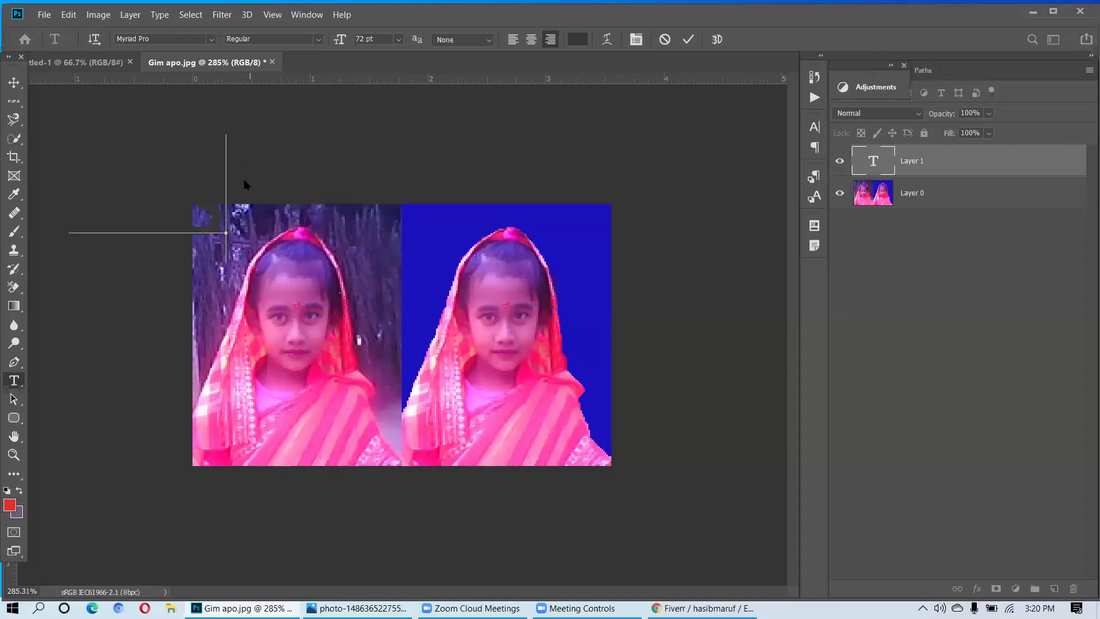
{"action": "key", "text": "Escape"}
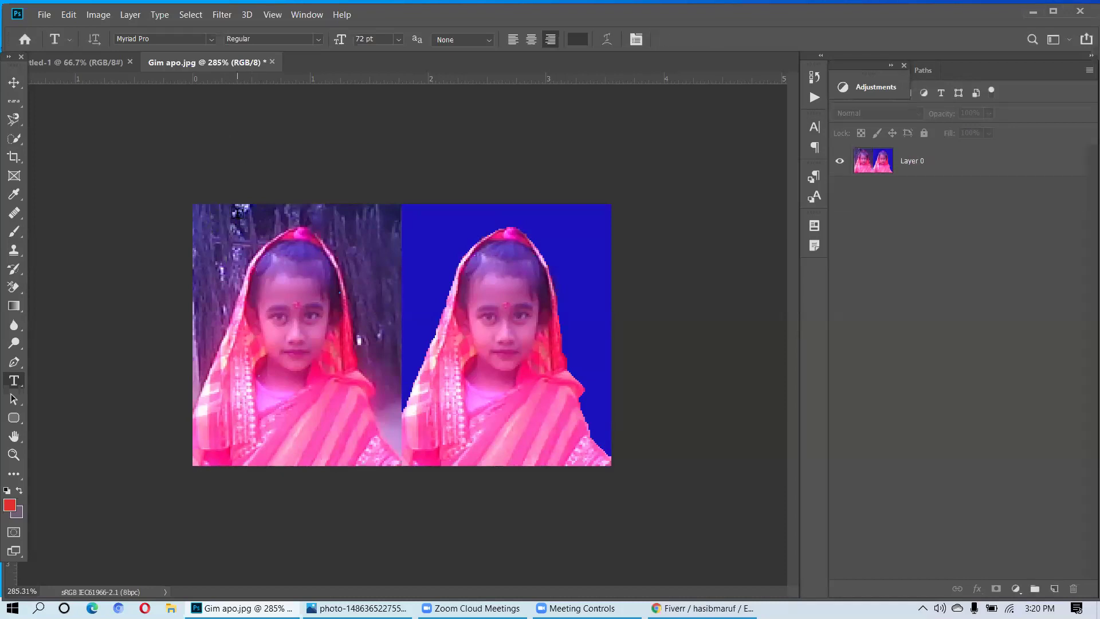
- Add a left-aligned 72 pt horizontal text line reading "before" at the photo's upper edge and remove the placeholder text after its leftover "L"
{"action": "left_click", "coordinate": [513, 39]}
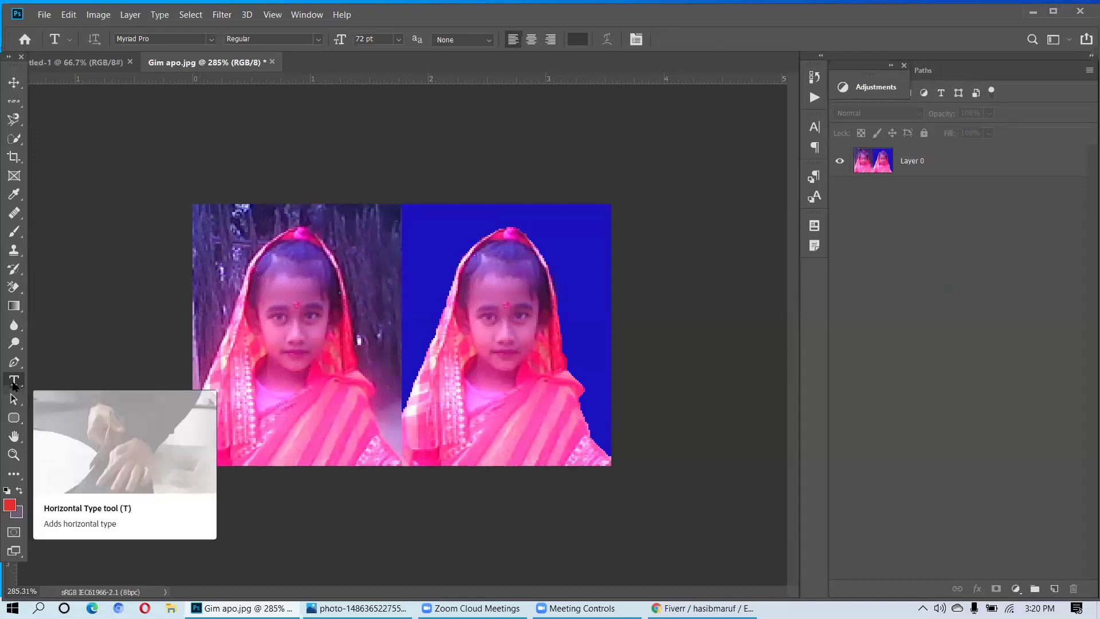
{"action": "right_click", "coordinate": [15, 383]}
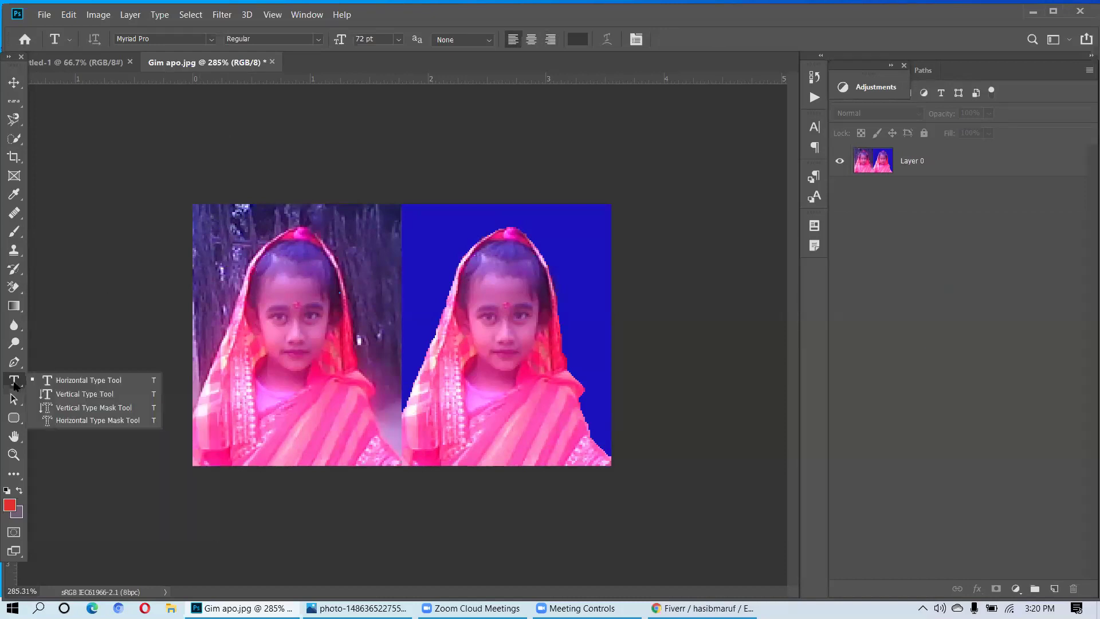
{"action": "left_click", "coordinate": [222, 227]}
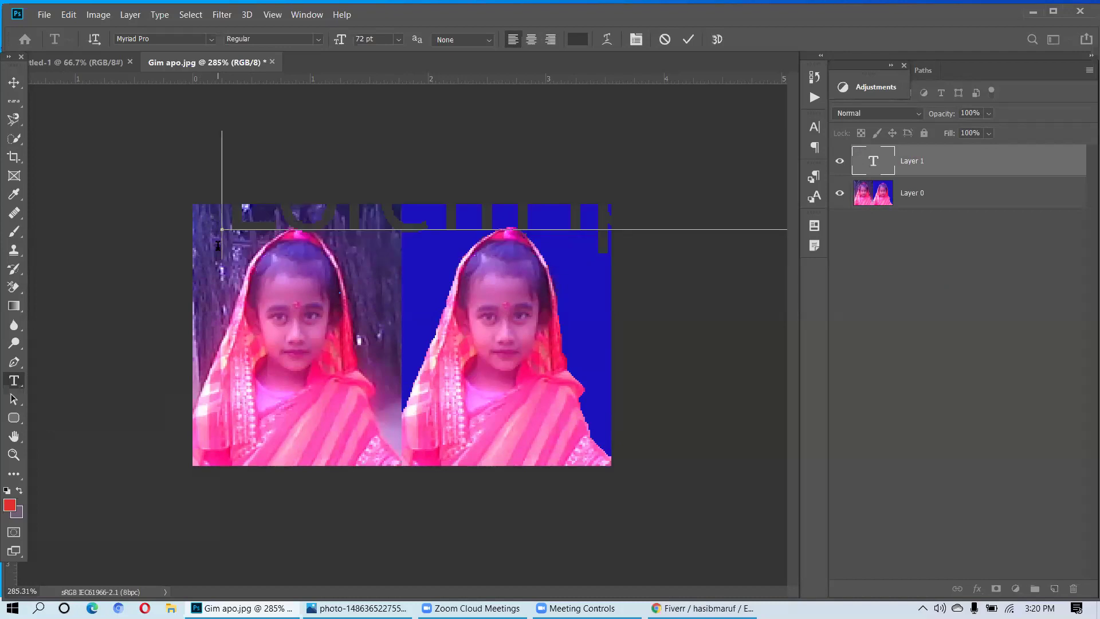
{"action": "type", "text": "SE"}
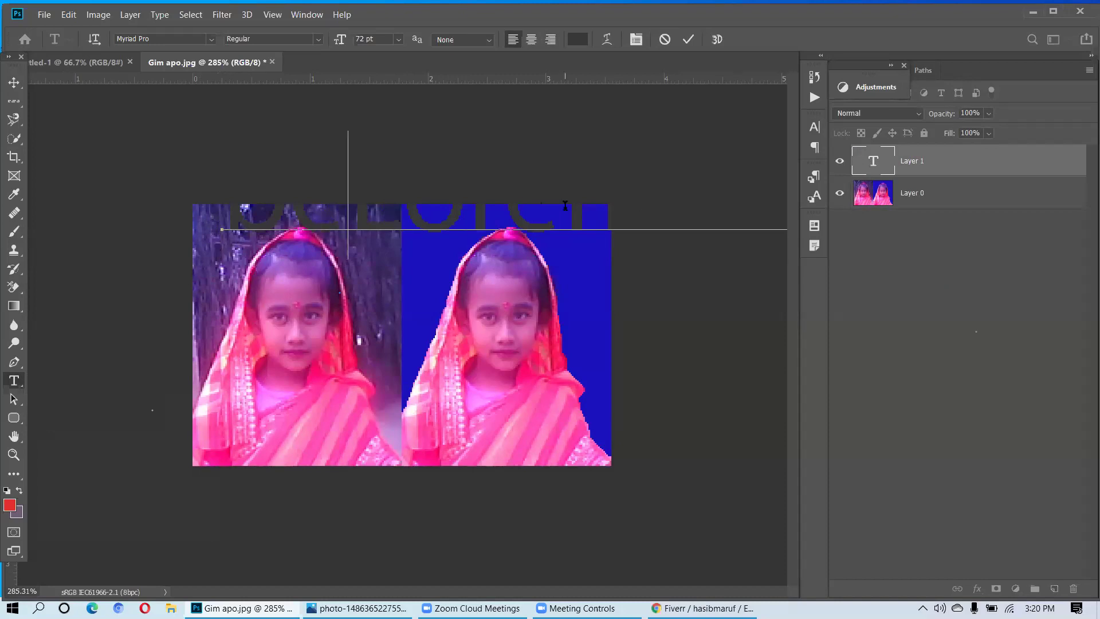
{"action": "type", "text": "LOIC"}
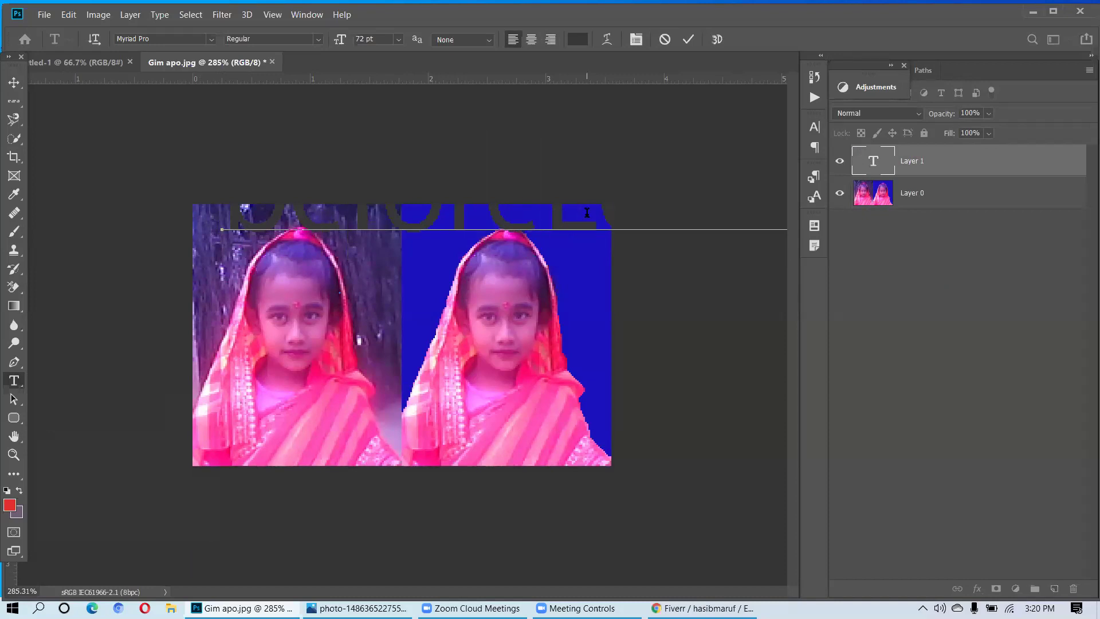
{"action": "left_click", "coordinate": [602, 224]}
{"action": "type", "text": "o"}
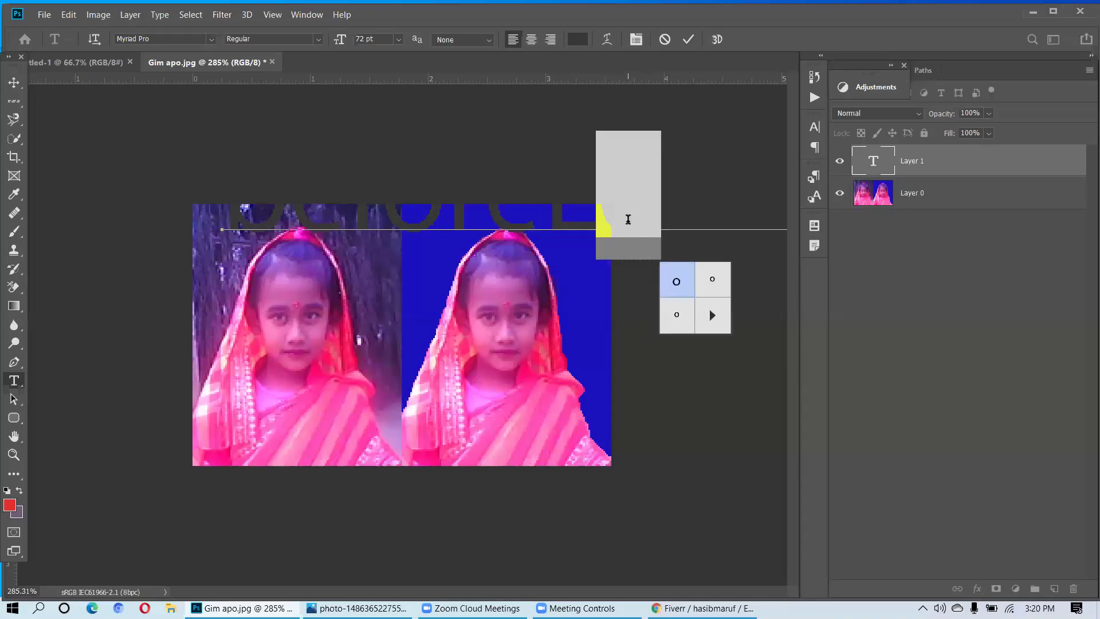
{"action": "key", "text": "Escape"}
{"action": "key", "text": "Escape"}
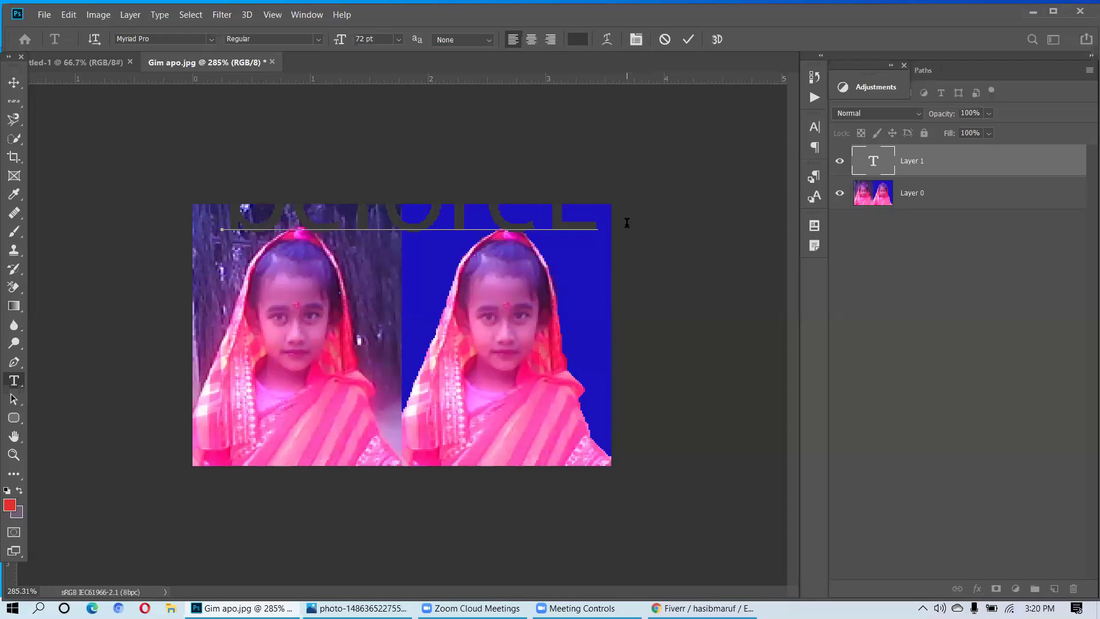
{"action": "left_click", "coordinate": [688, 39]}
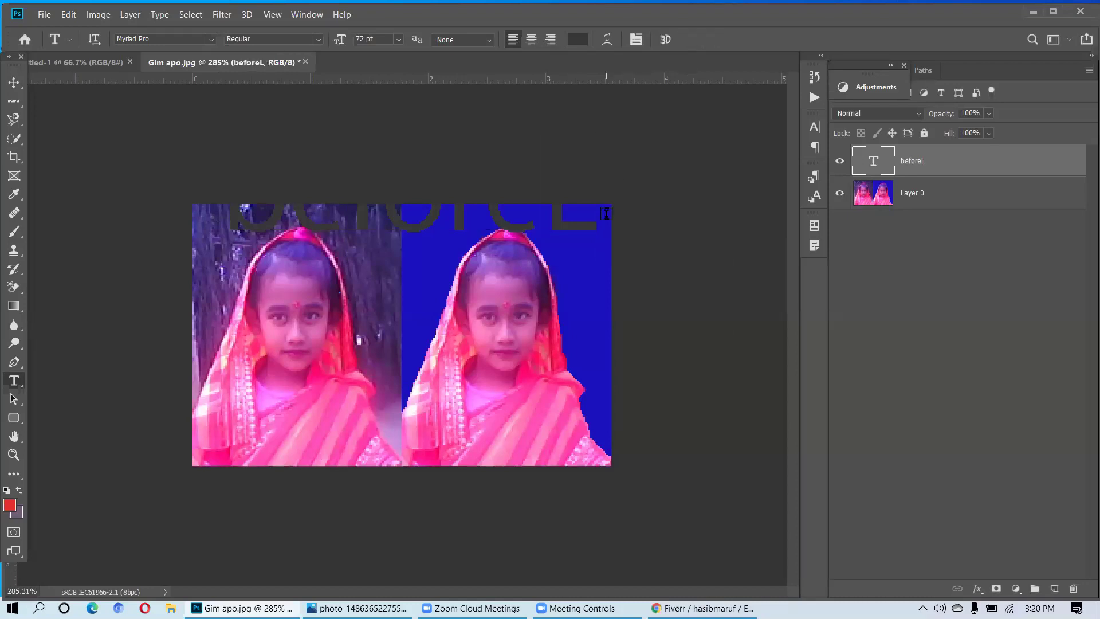
- Break the stray "L" off the end of "before" onto a lower line and commit the text edit
{"action": "left_click", "coordinate": [512, 224]}
{"action": "left_click", "coordinate": [403, 229]}
{"action": "right_click", "coordinate": [321, 224]}
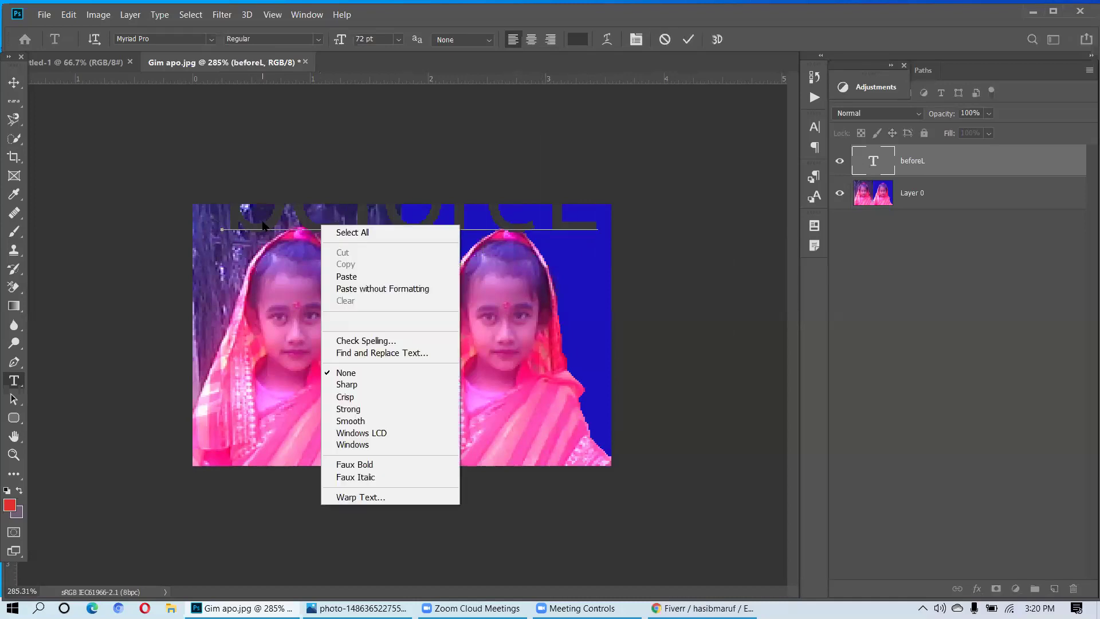
{"action": "left_click", "coordinate": [228, 211]}
{"action": "left_click_drag", "start_coordinate": [579, 225], "coordinate": [542, 225]}
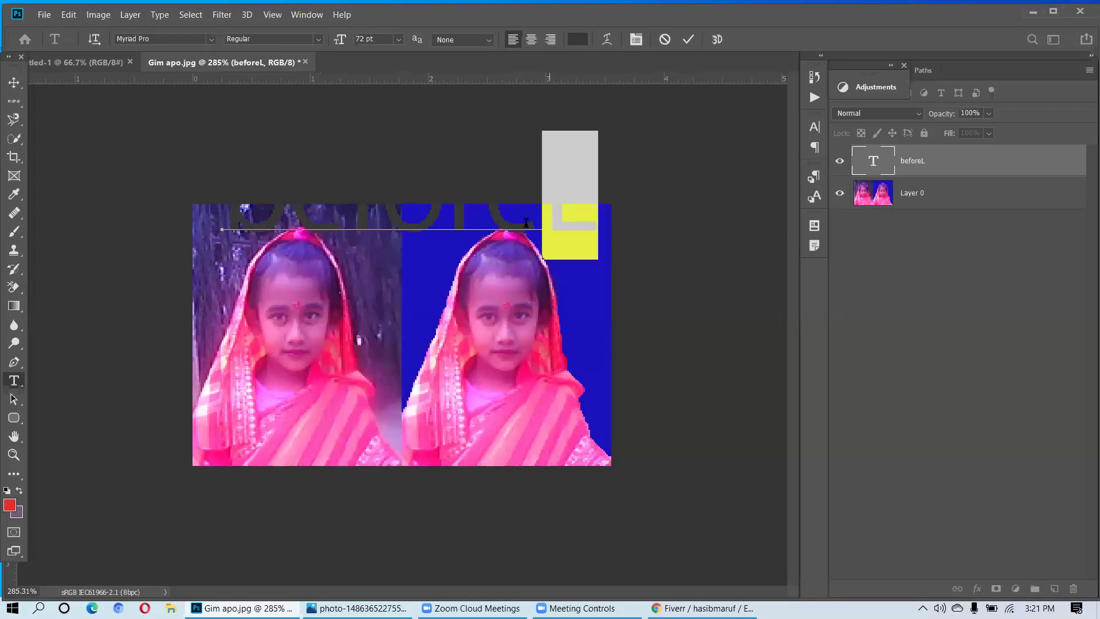
{"action": "left_click", "coordinate": [514, 222]}
{"action": "key", "text": "Return"}
{"action": "key", "text": "Delete"}
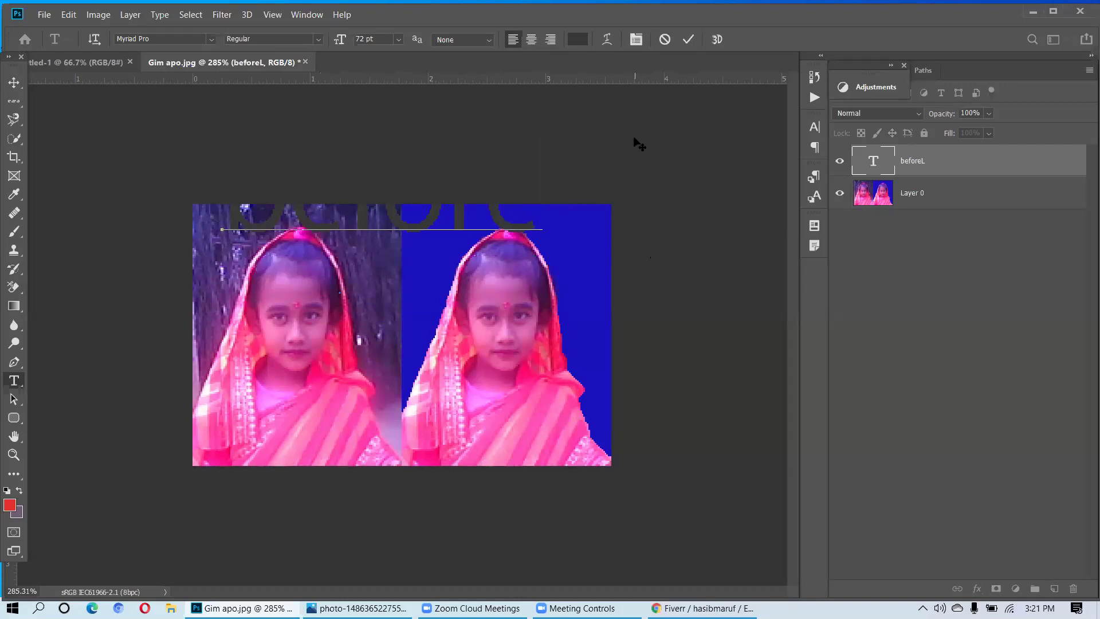
{"action": "left_click", "coordinate": [687, 40]}
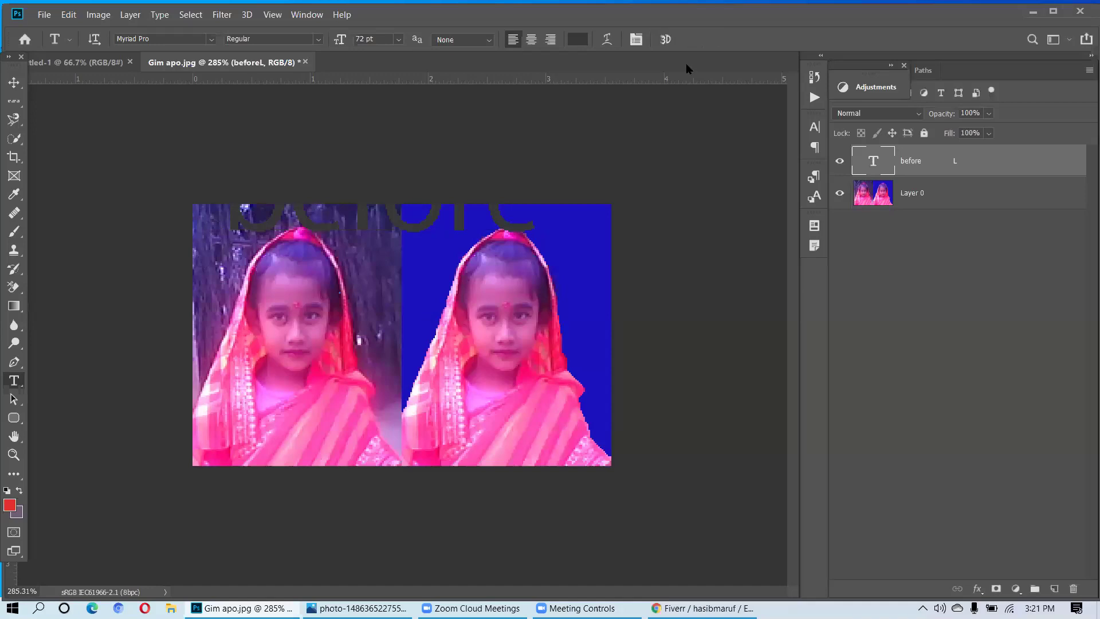
{"action": "key", "text": "Return"}
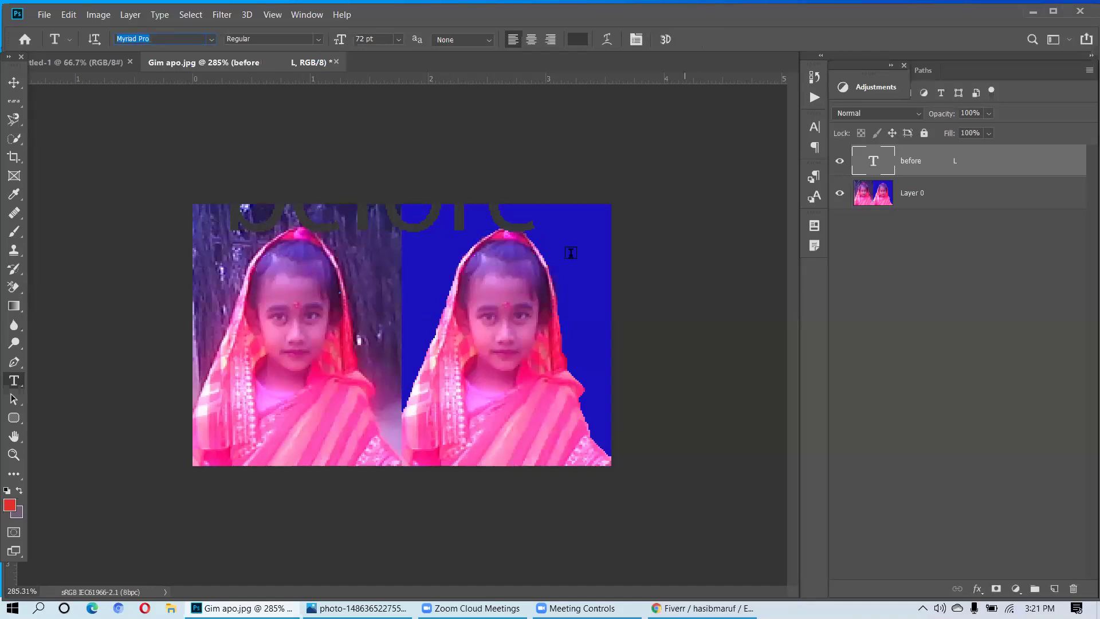
- Move the "before" text down with the Move tool so the whole word lies inside the image
{"action": "left_click", "coordinate": [7, 78]}
{"action": "left_click", "coordinate": [10, 82]}
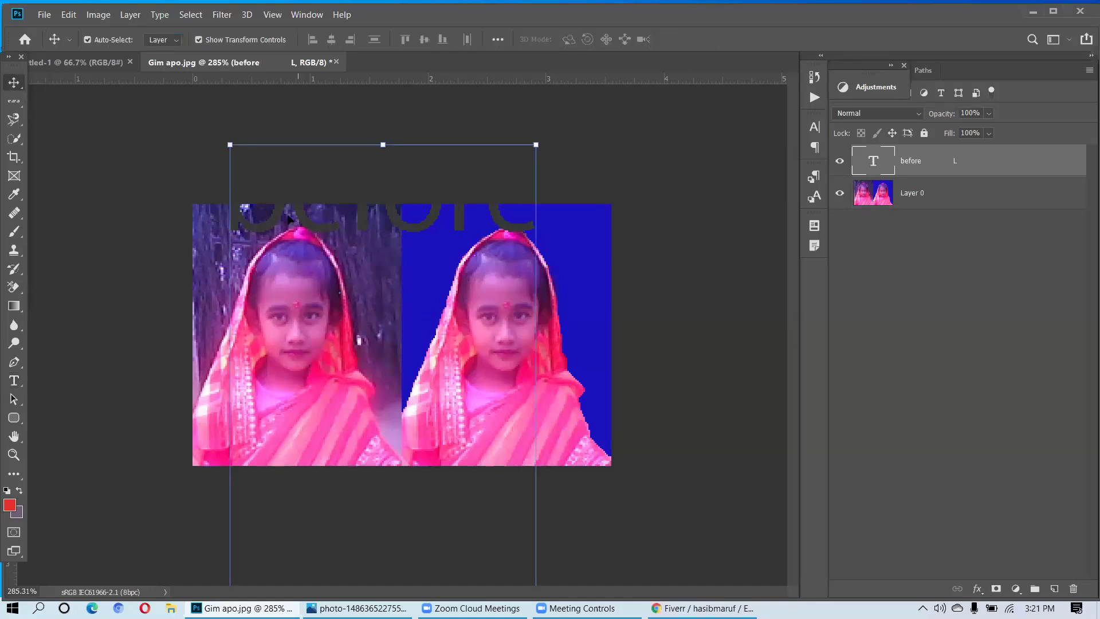
{"action": "left_click_drag", "start_coordinate": [288, 218], "coordinate": [261, 296]}
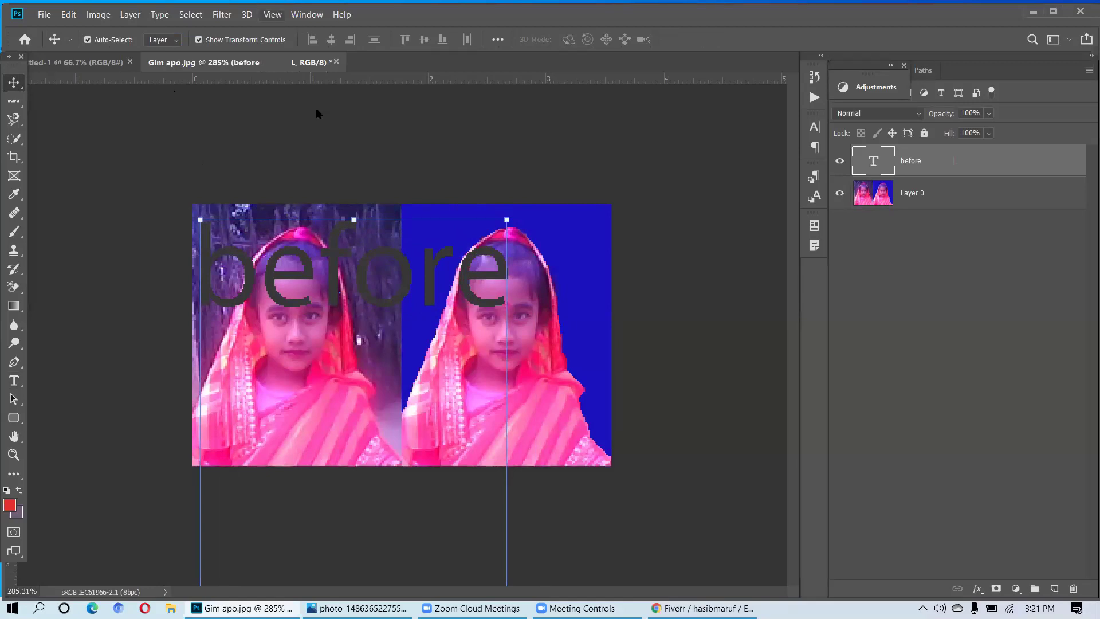
- Set the "before" text size to 30 pt and place it across the lower part of the original photo
{"action": "left_click", "coordinate": [307, 14]}
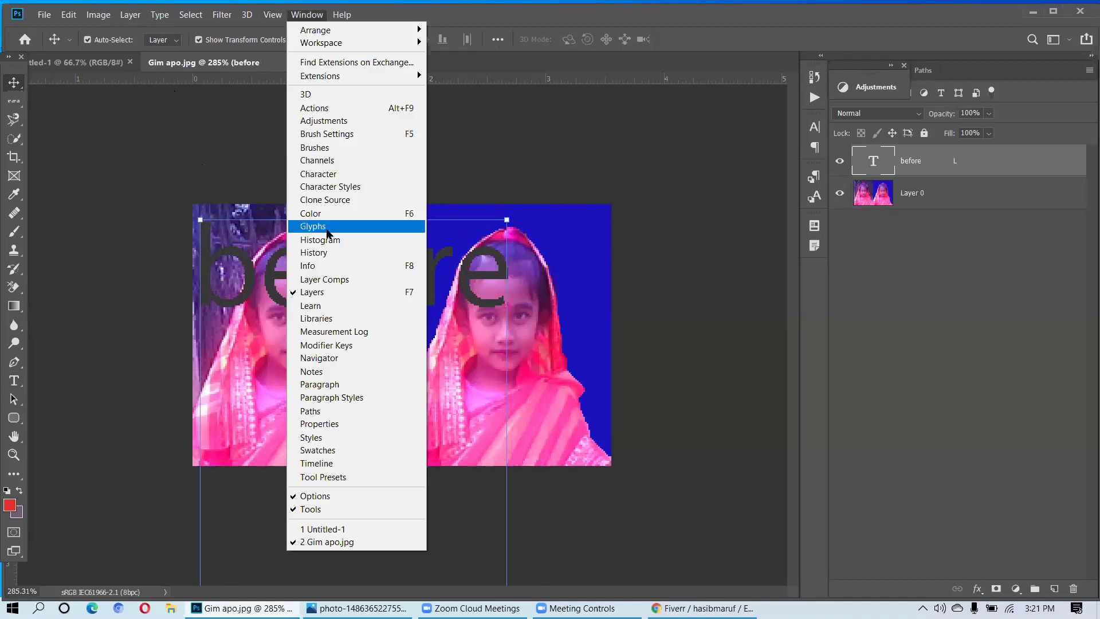
{"action": "left_click", "coordinate": [335, 178]}
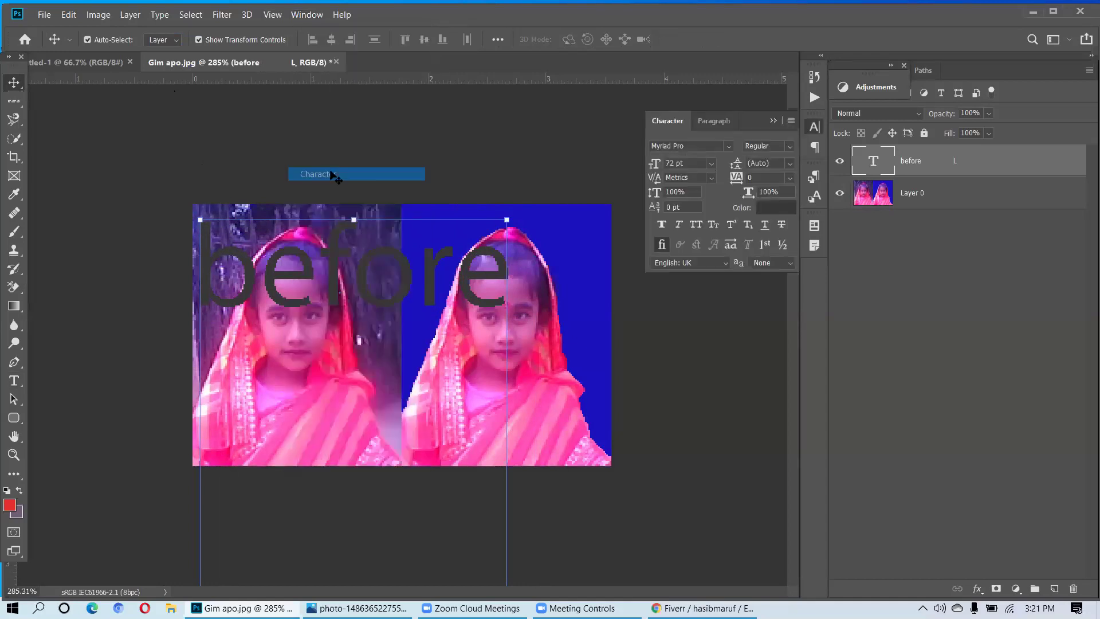
{"action": "left_click", "coordinate": [711, 164]}
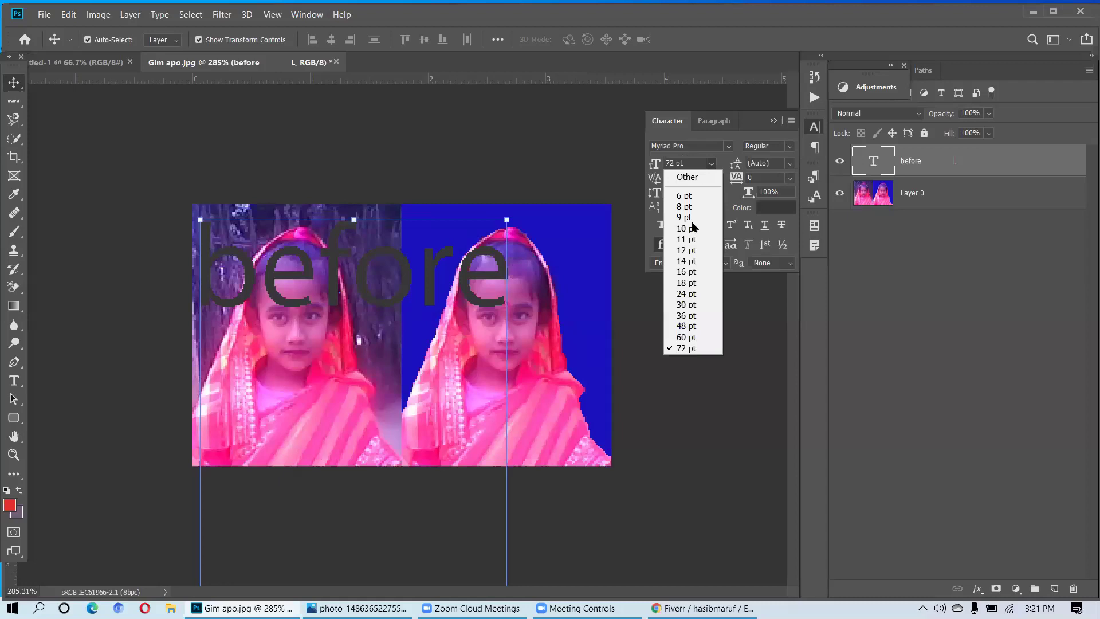
{"action": "left_click", "coordinate": [691, 250]}
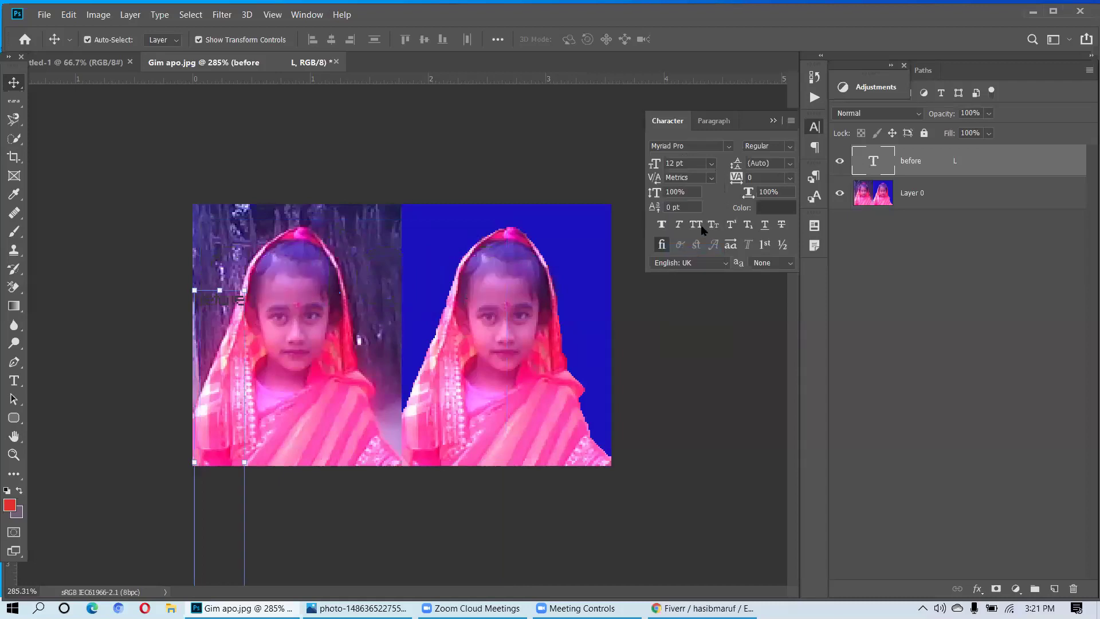
{"action": "left_click", "coordinate": [711, 163]}
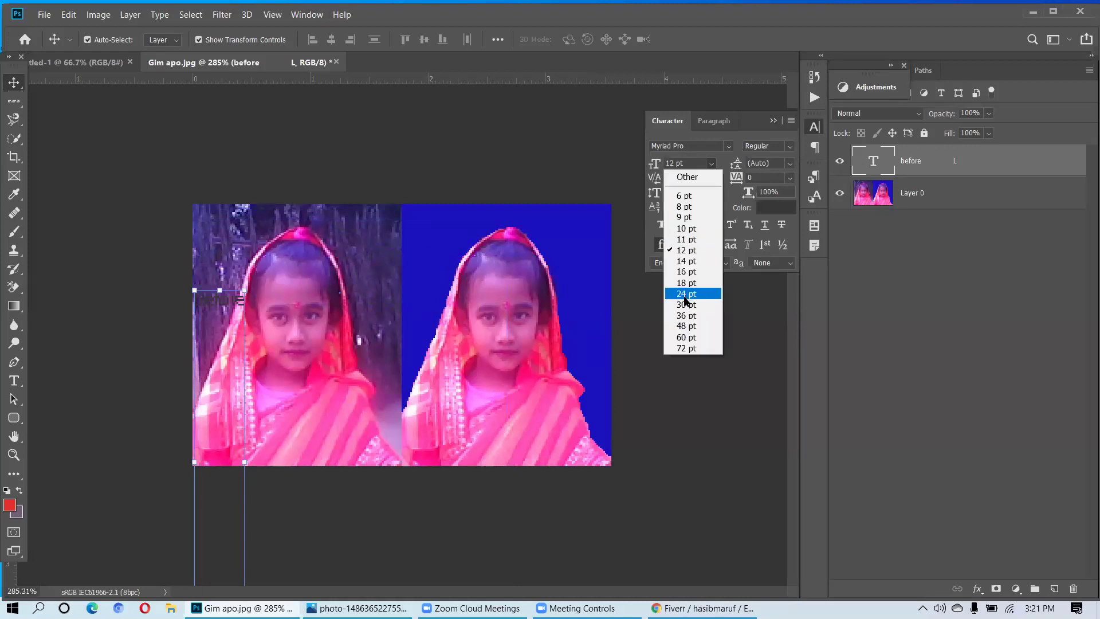
{"action": "left_click", "coordinate": [686, 304]}
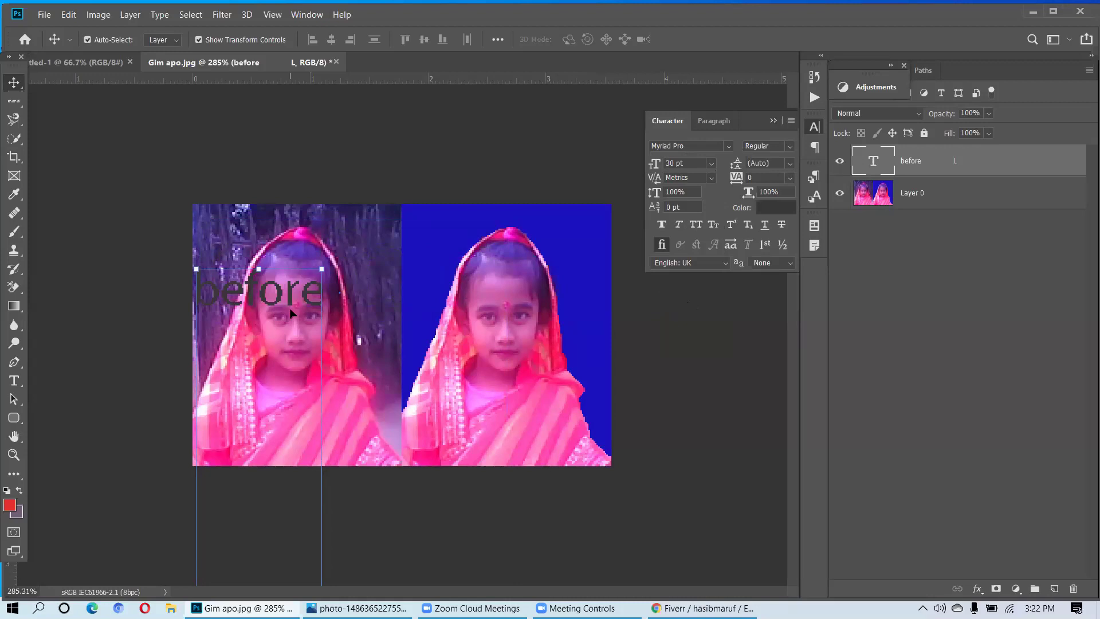
{"action": "left_click_drag", "start_coordinate": [267, 292], "coordinate": [299, 426]}
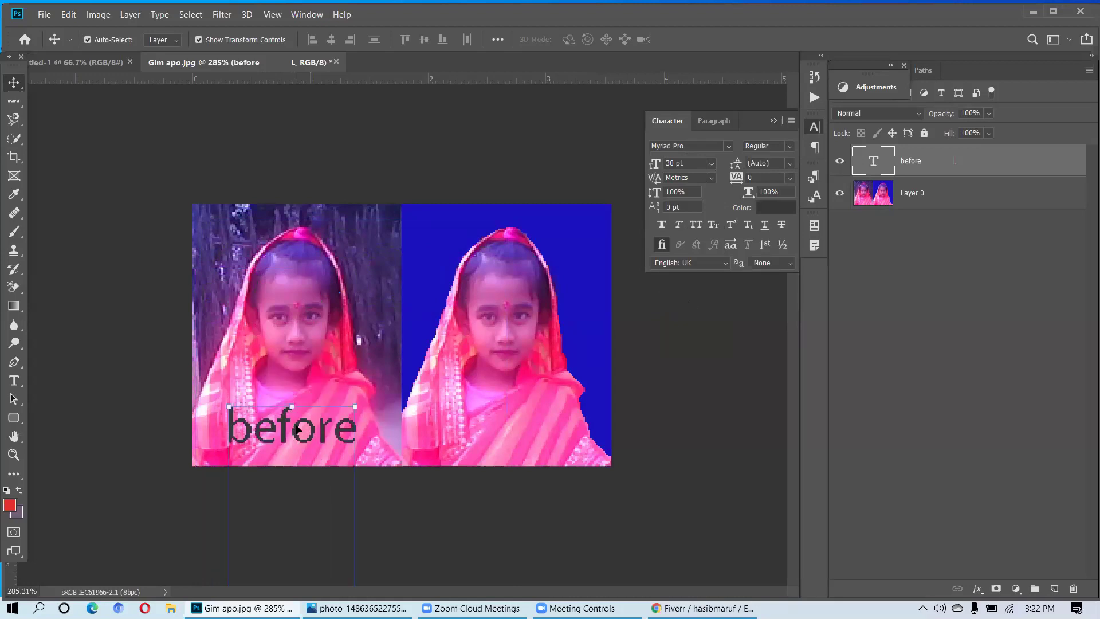
- Add a 30 pt text line reading "after" over the lower part of the blue-background photo
{"action": "left_click", "coordinate": [458, 413]}
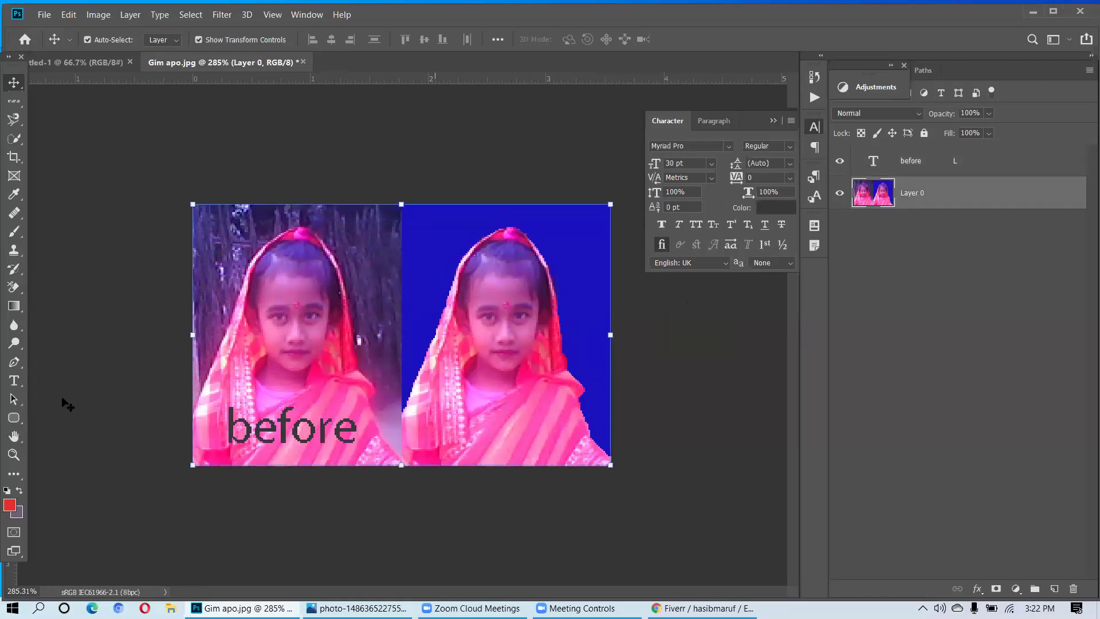
{"action": "left_click", "coordinate": [12, 383]}
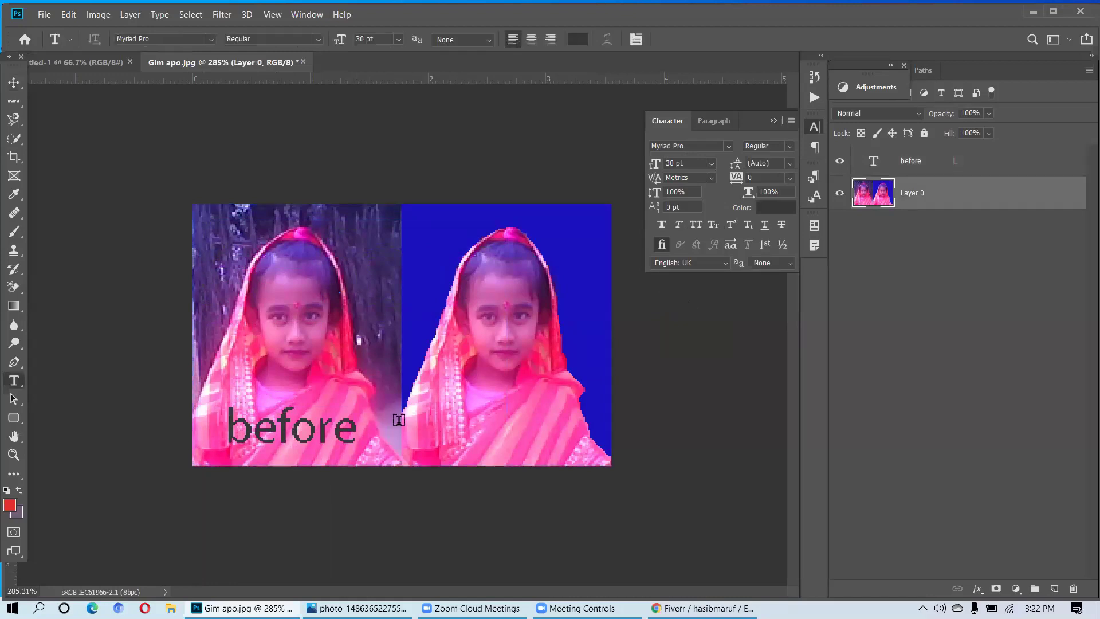
{"action": "left_click", "coordinate": [422, 432]}
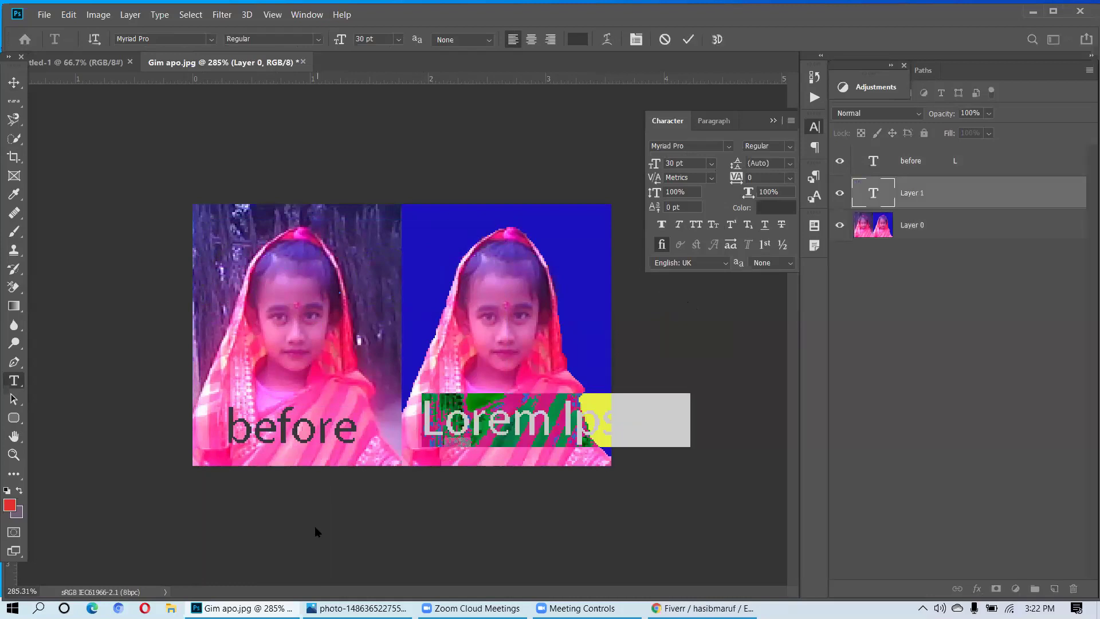
{"action": "type", "text": "a"}
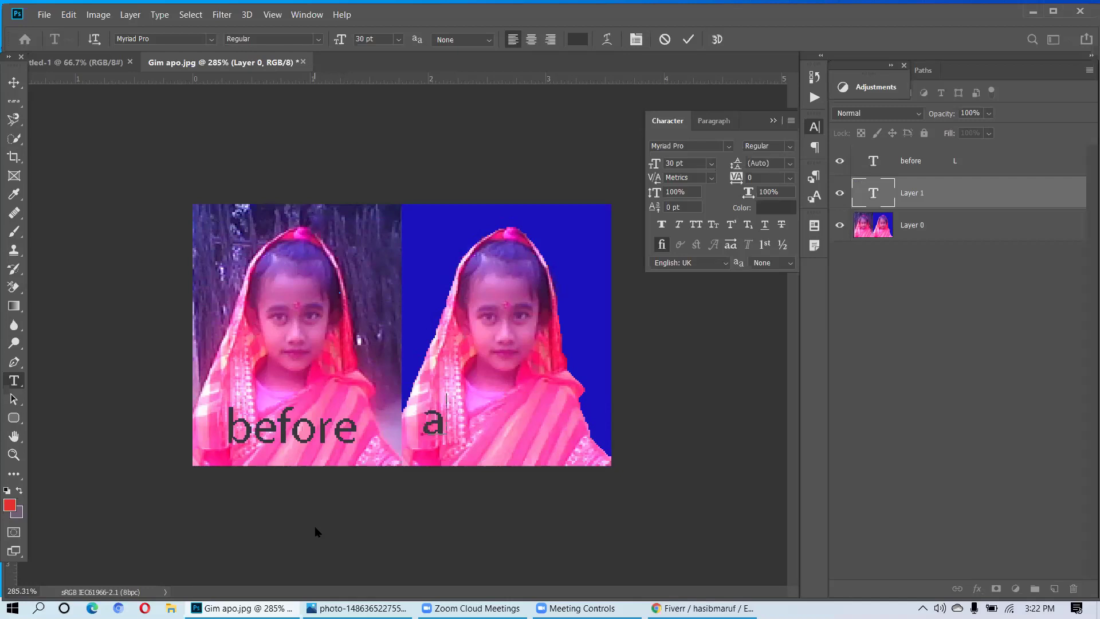
{"action": "type", "text": "fter"}
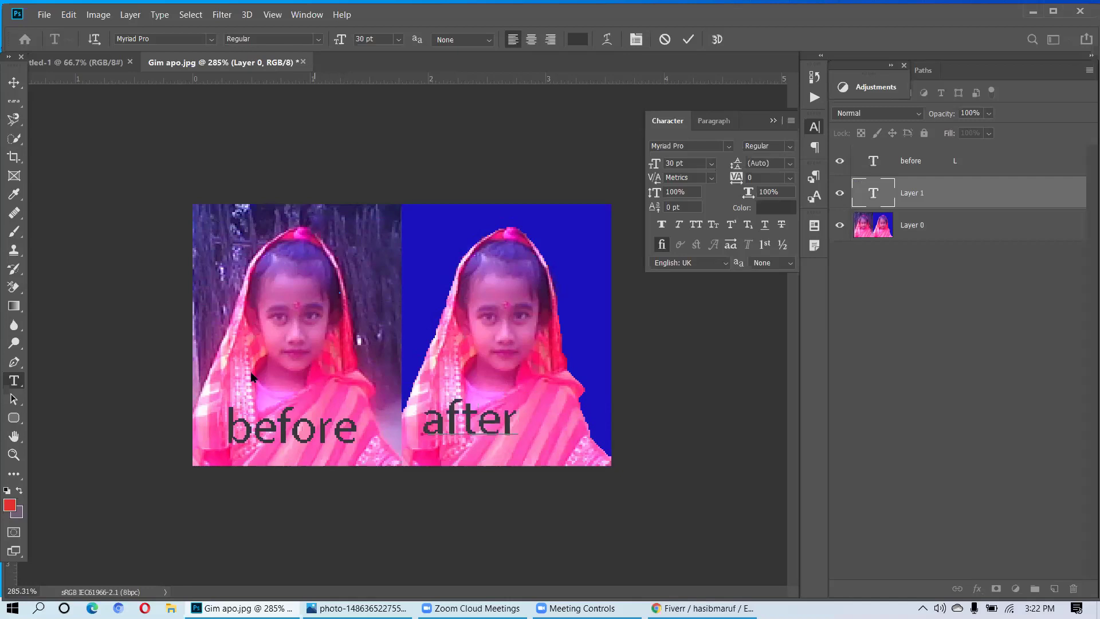
- Move the "after" text slightly so it lines up with the "before" text across the lower part of the image
{"action": "left_click", "coordinate": [20, 86]}
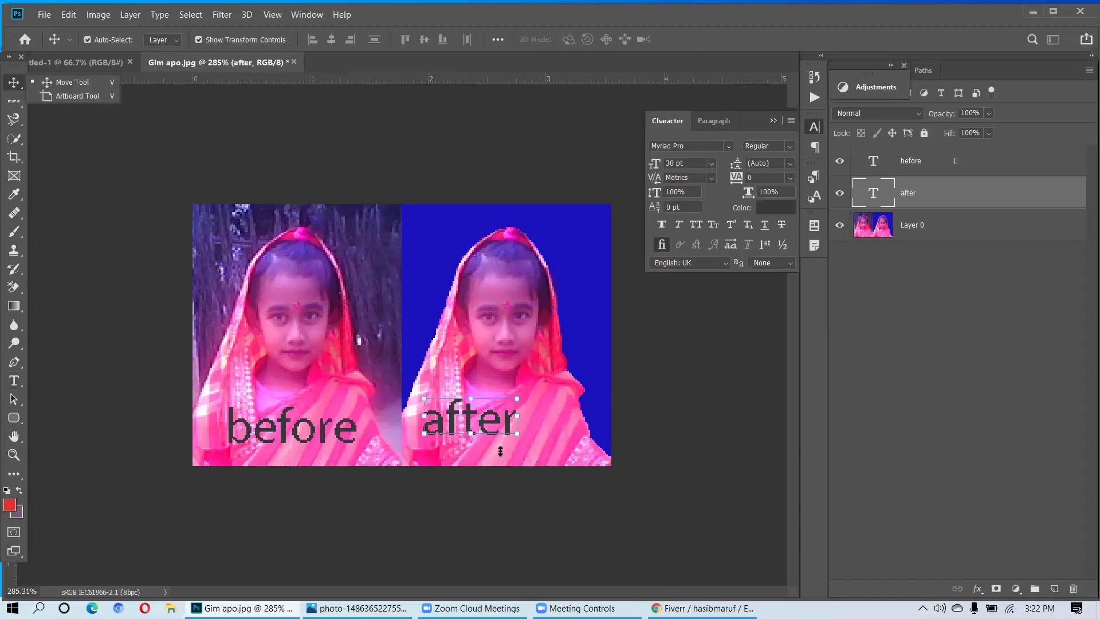
{"action": "left_click", "coordinate": [472, 424]}
{"action": "left_click_drag", "start_coordinate": [469, 421], "coordinate": [488, 428]}
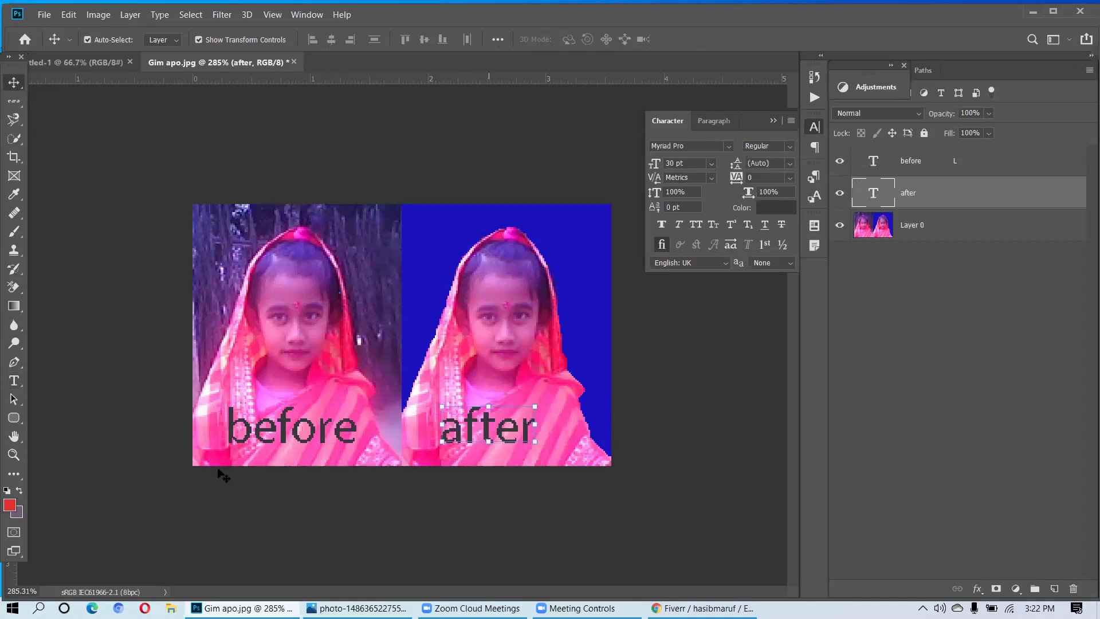
{"action": "mouse_move", "coordinate": [220, 431]}
{"action": "left_mouse_down"}
{"action": "mouse_move", "coordinate": [241, 431]}
{"action": "mouse_move", "coordinate": [221, 426]}
{"action": "left_mouse_up"}
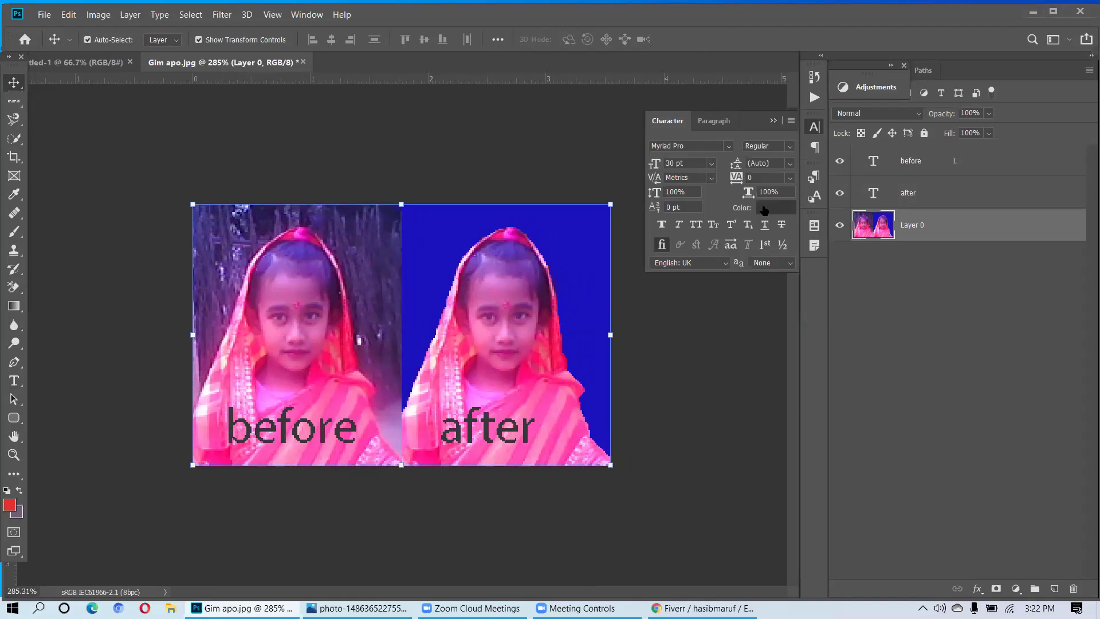
- Edit and commit the "before" text, and shift the word about 0.1 in to the right on the original photo
{"action": "left_click", "coordinate": [879, 161]}
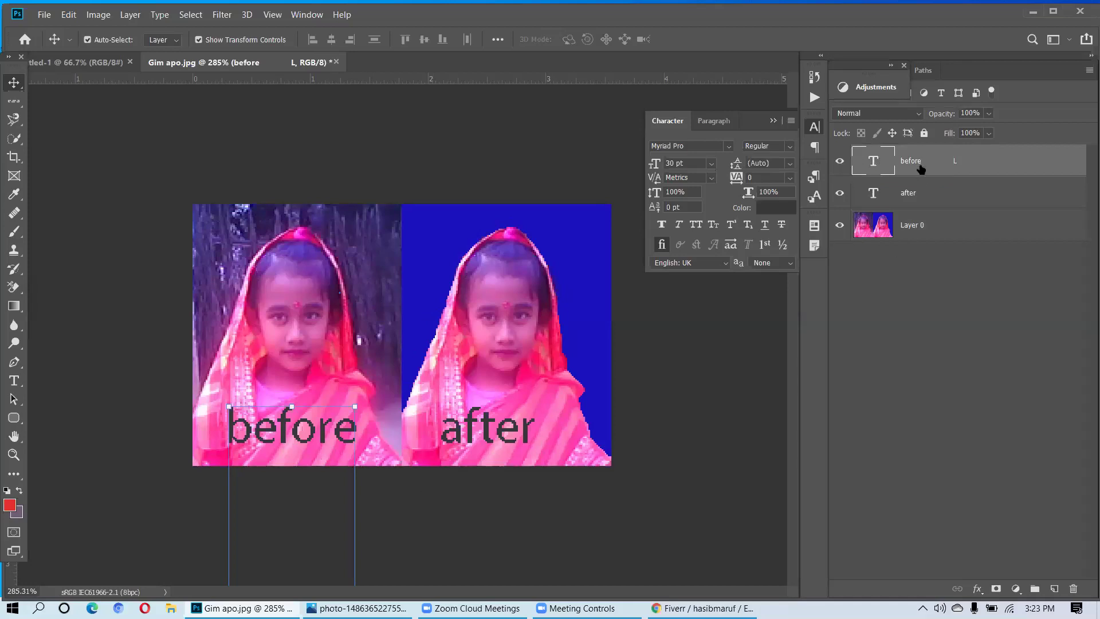
{"action": "double_click", "coordinate": [875, 165]}
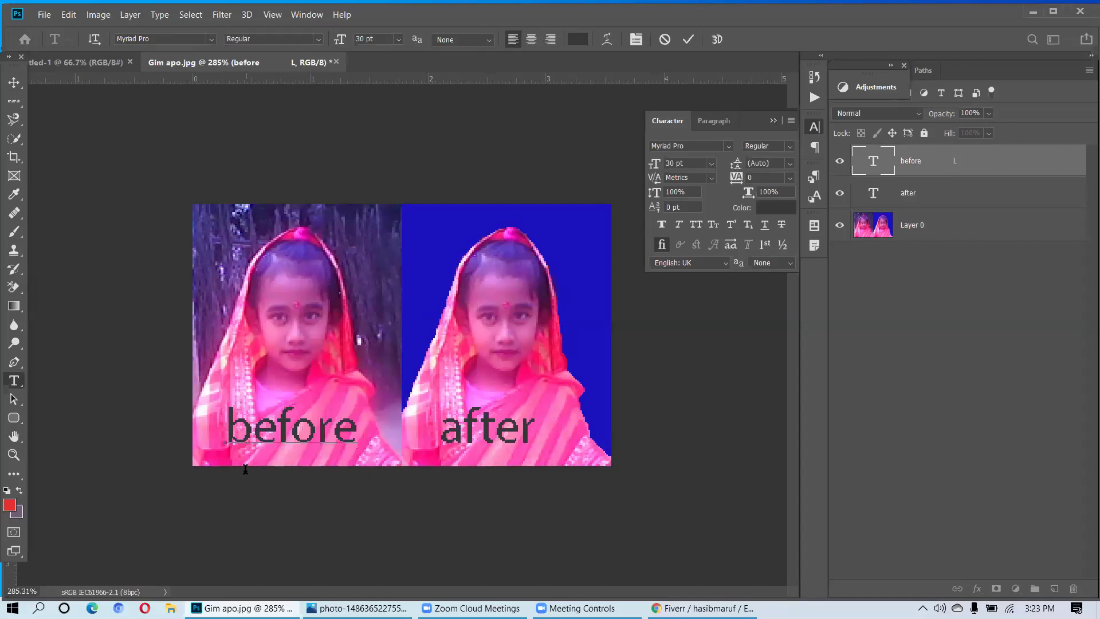
{"action": "key", "text": "BackSpace"}
{"action": "type", "text": "e"}
{"action": "left_click", "coordinate": [689, 40]}
{"action": "key", "text": "v"}
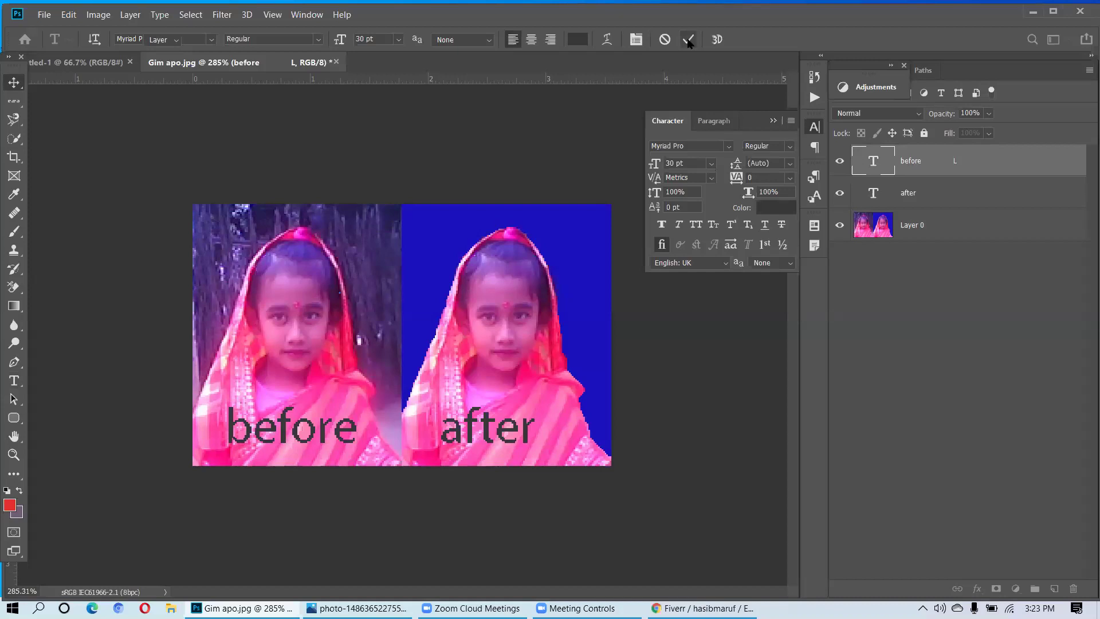
{"action": "left_click", "coordinate": [688, 40]}
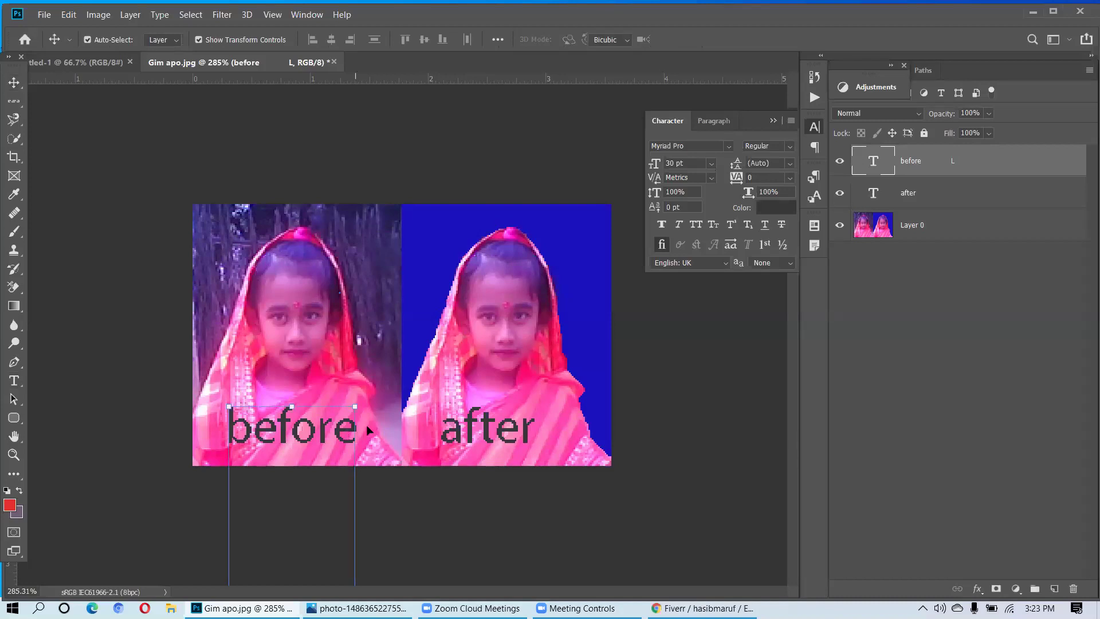
{"action": "left_click_drag", "start_coordinate": [367, 457], "coordinate": [368, 460]}
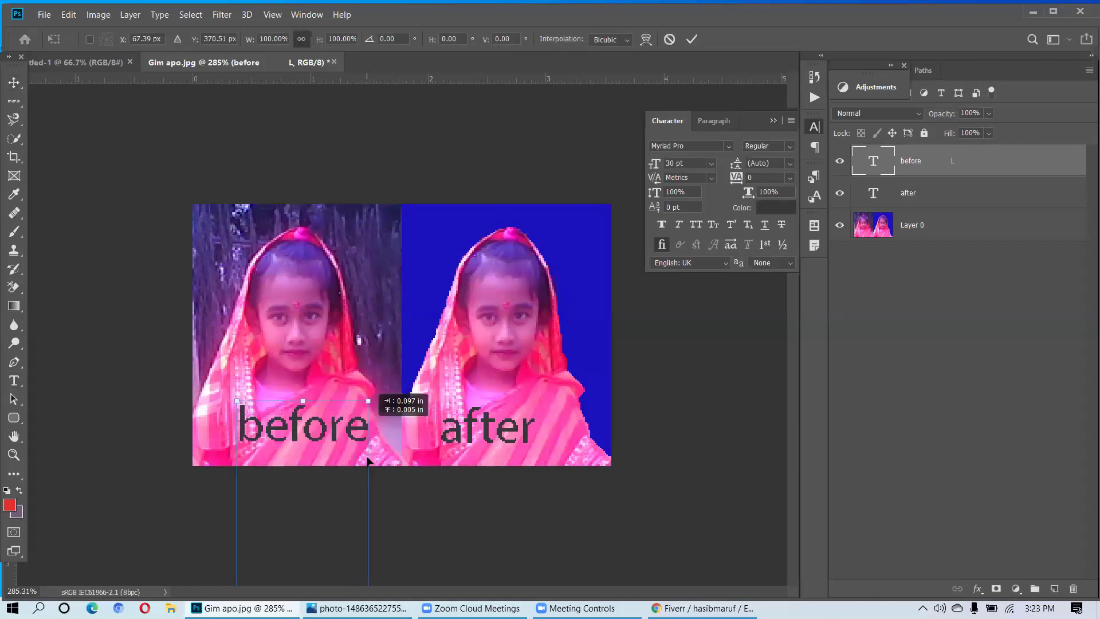
{"action": "left_click", "coordinate": [11, 158]}
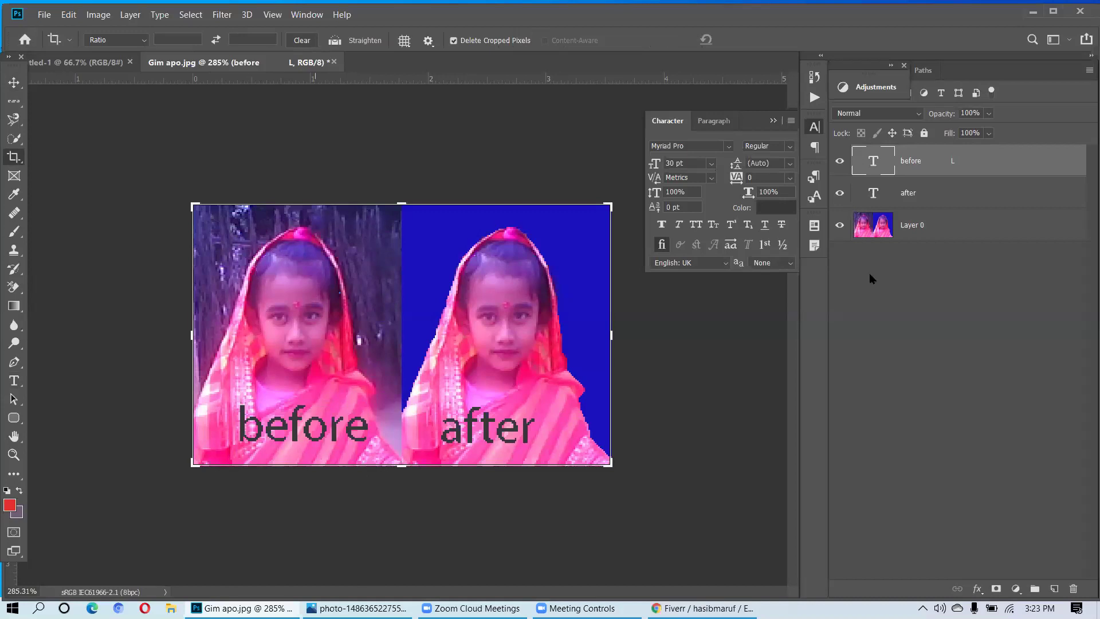
{"action": "double_click", "coordinate": [872, 164]}
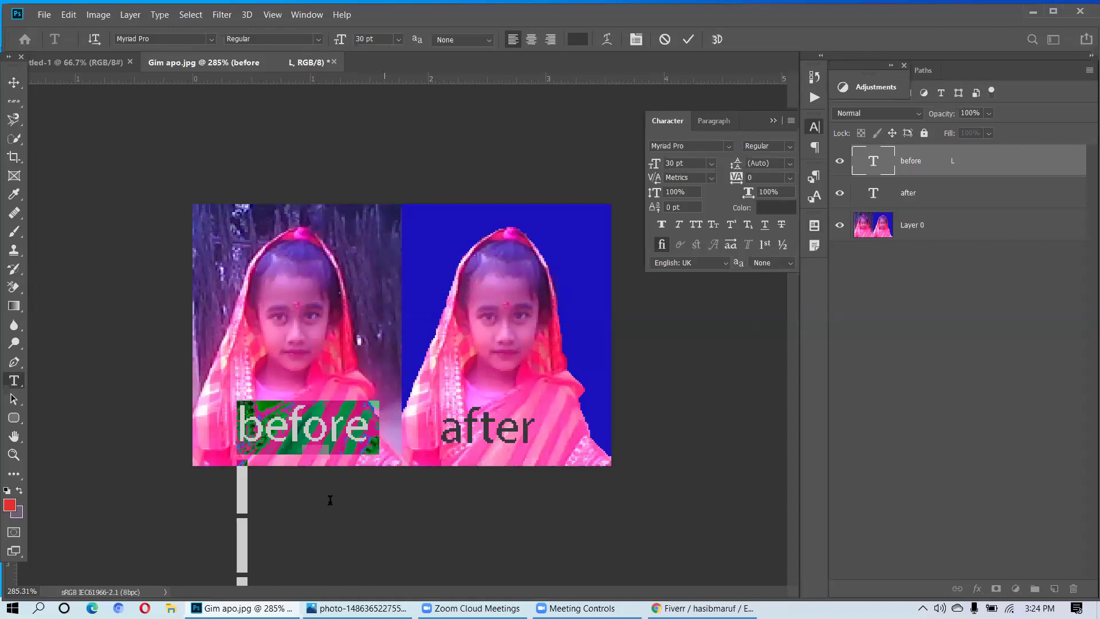
{"action": "left_click", "coordinate": [264, 537]}
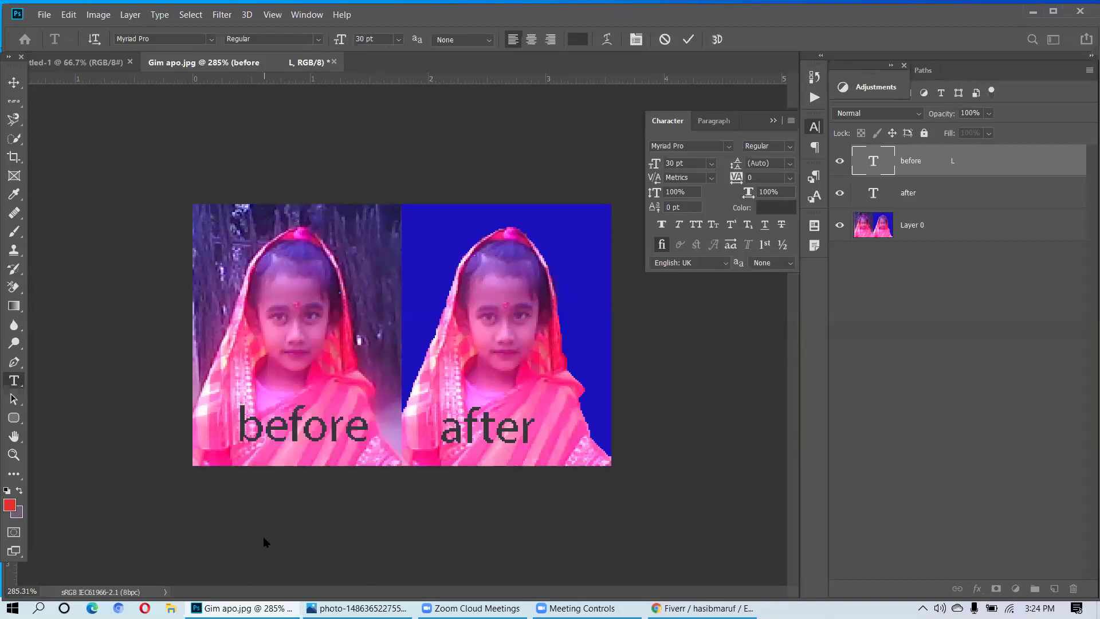
{"action": "key", "text": "c"}
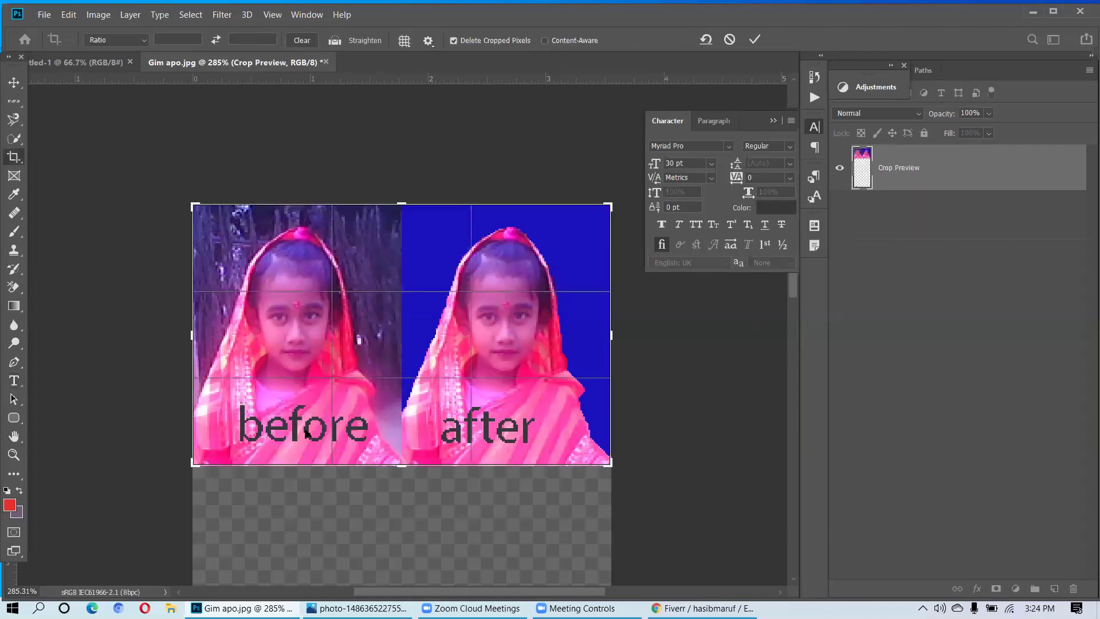
{"action": "left_click_drag", "start_coordinate": [350, 432], "coordinate": [385, 432]}
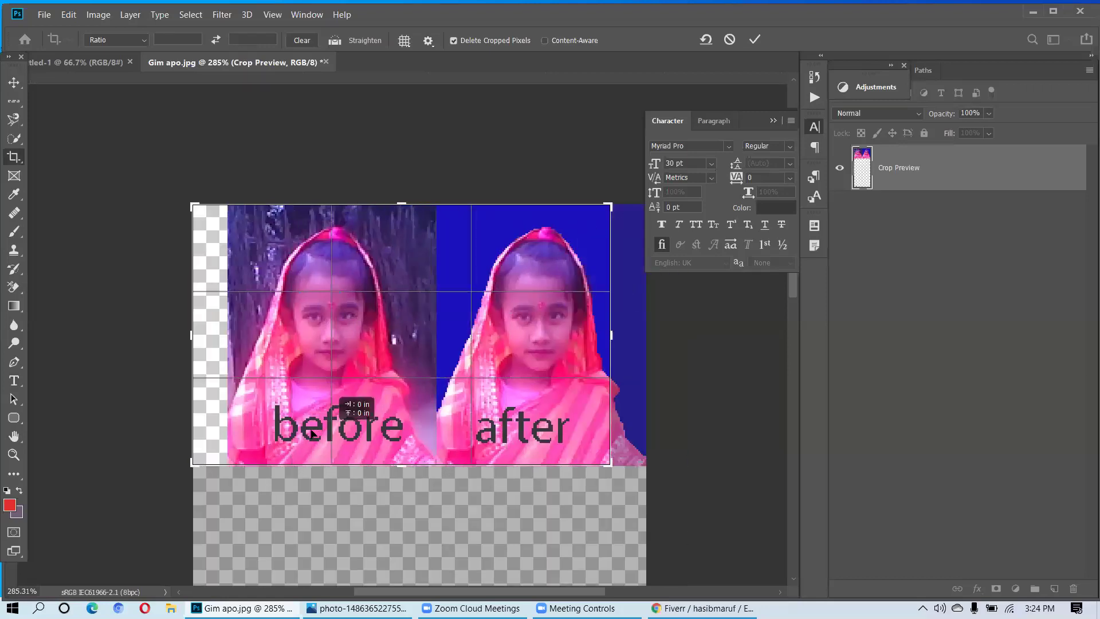
{"action": "left_click_drag", "start_coordinate": [311, 433], "coordinate": [309, 434]}
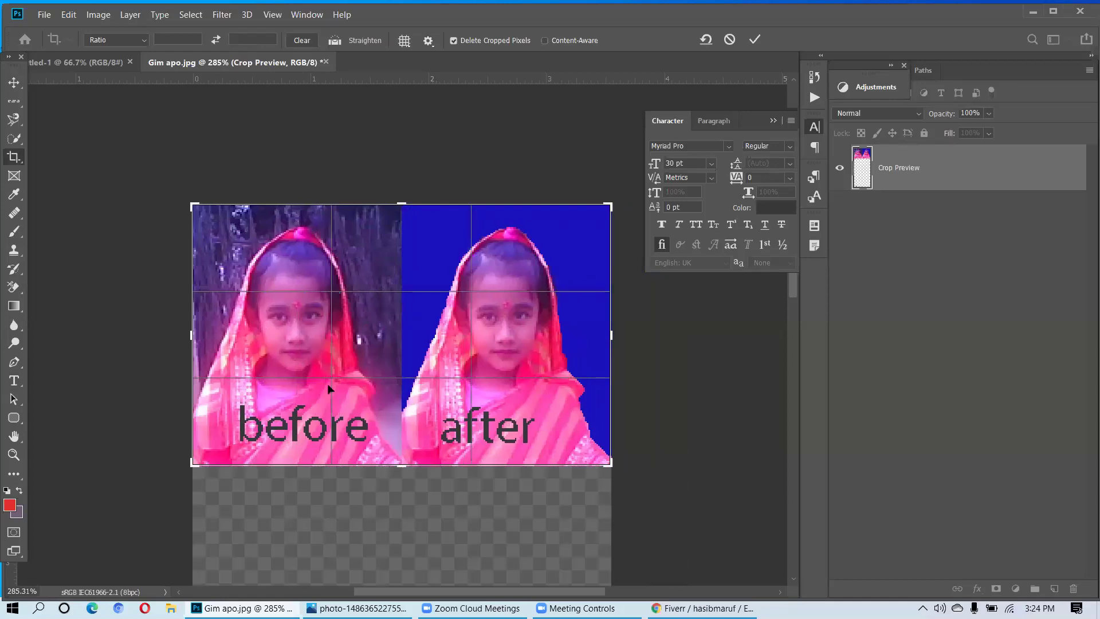
{"action": "left_click", "coordinate": [14, 82]}
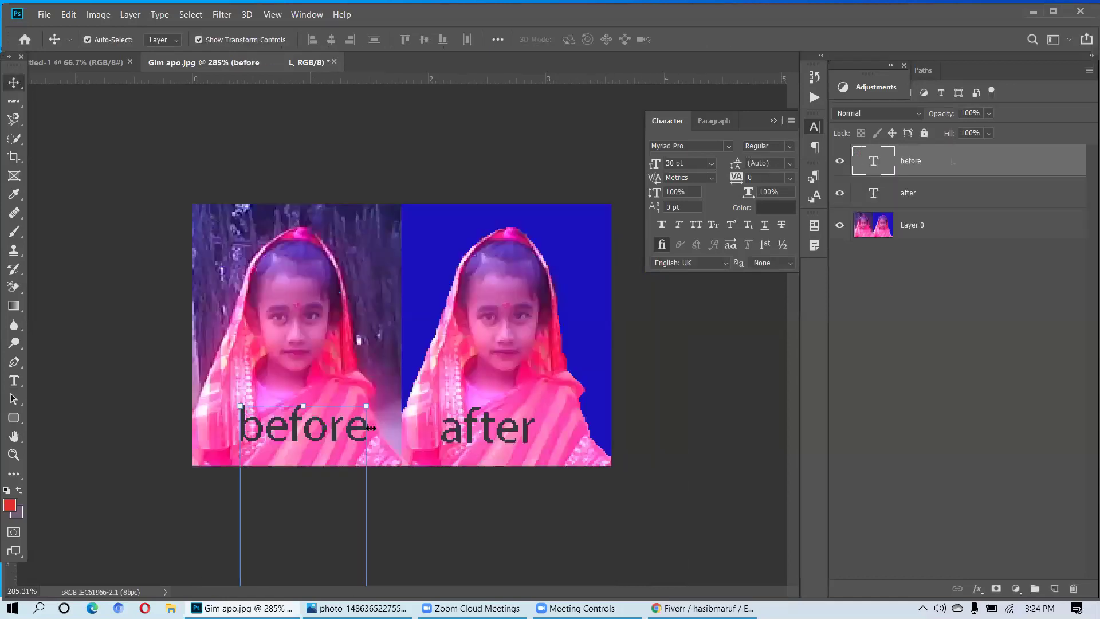
- Scale the "before" text to 110.44% with Free Transform and move it up to just below the girl's chin in the original photo
{"action": "key", "text": "ctrl+t"}
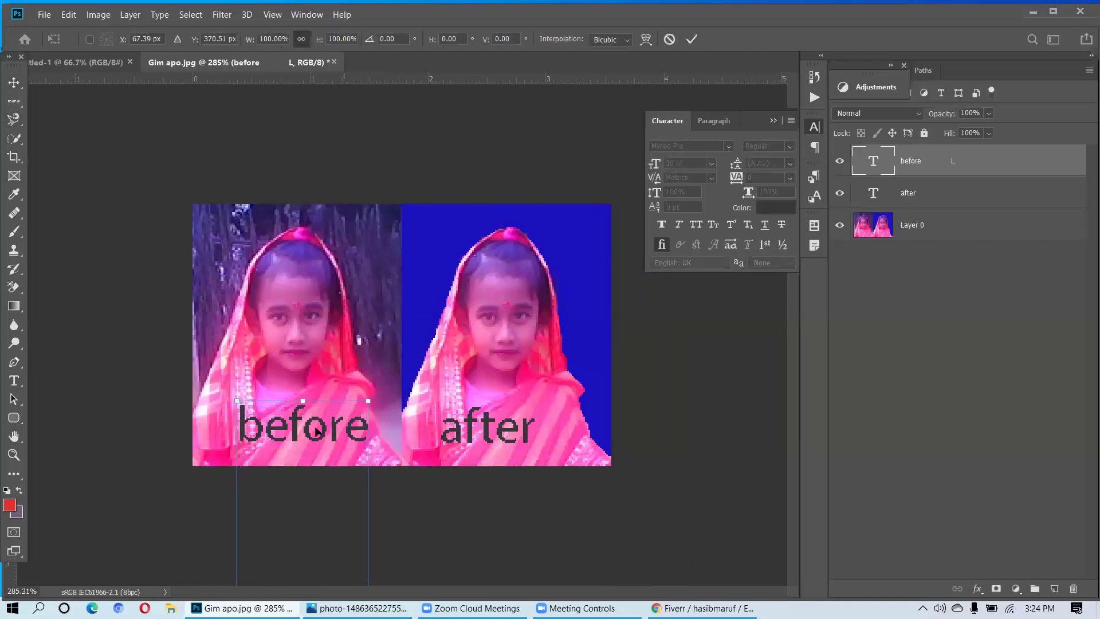
{"action": "left_click_drag", "start_coordinate": [303, 431], "coordinate": [348, 395]}
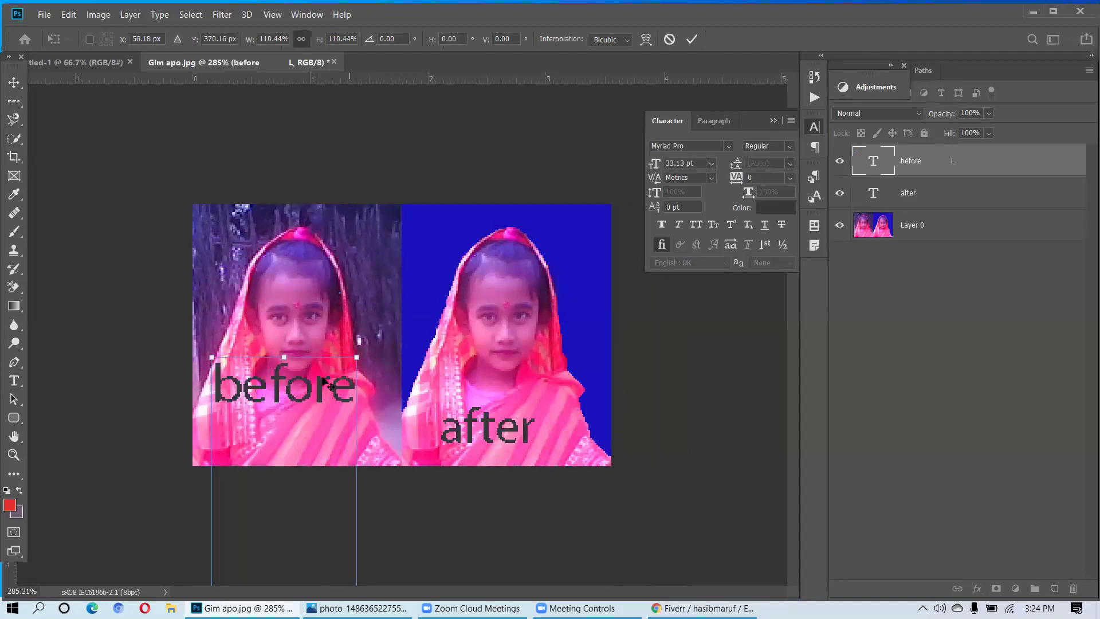
{"action": "key", "text": "Return"}
{"action": "left_click", "coordinate": [78, 372]}
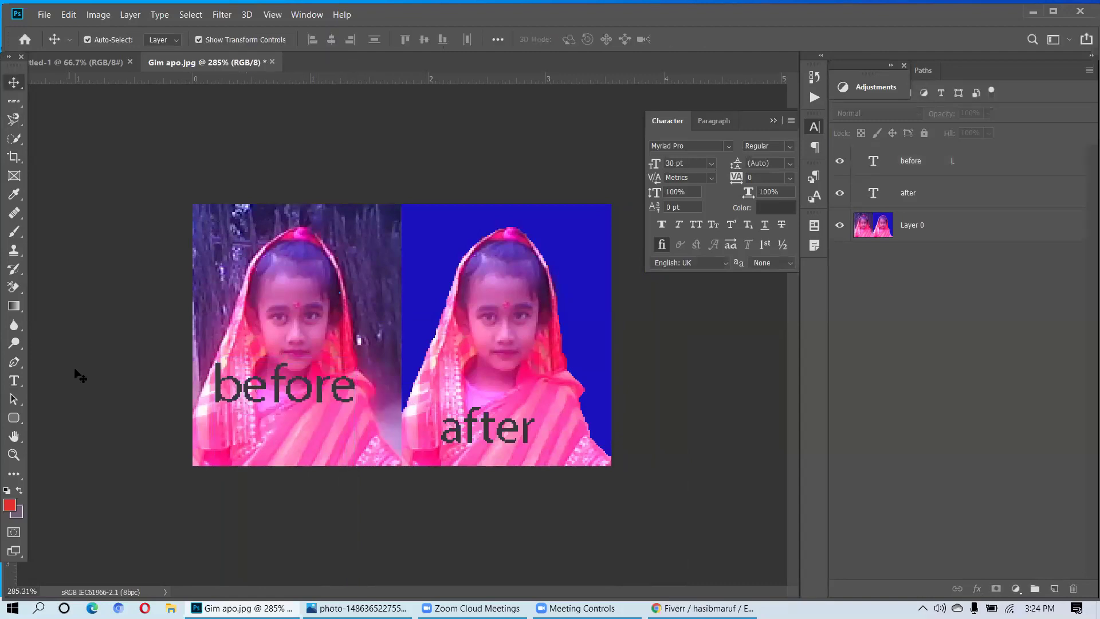
{"action": "left_click", "coordinate": [241, 343]}
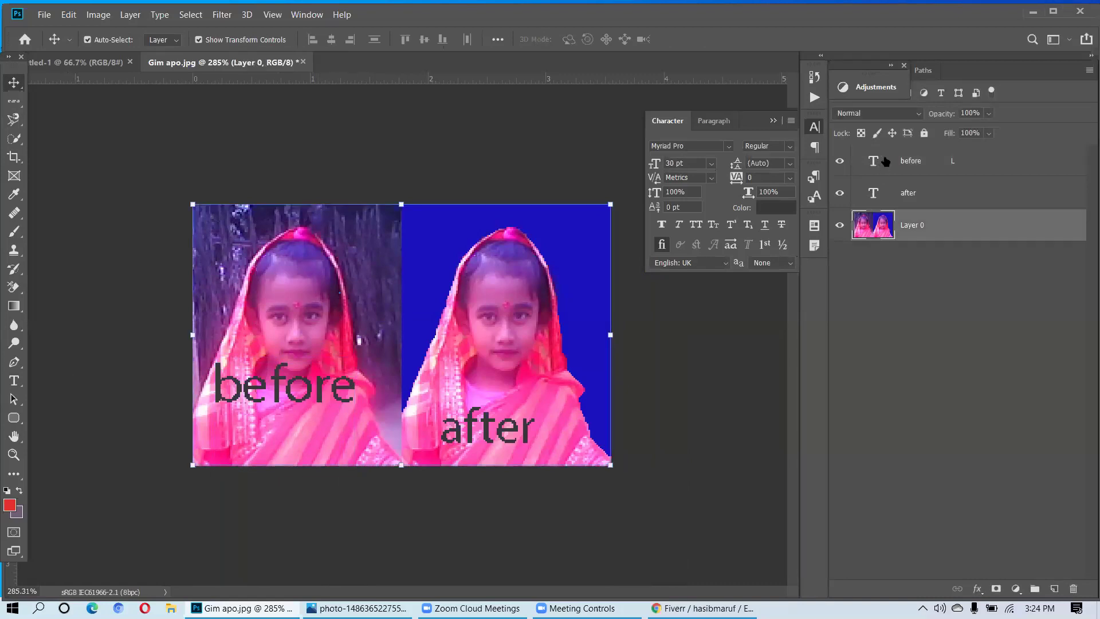
{"action": "left_click", "coordinate": [343, 439]}
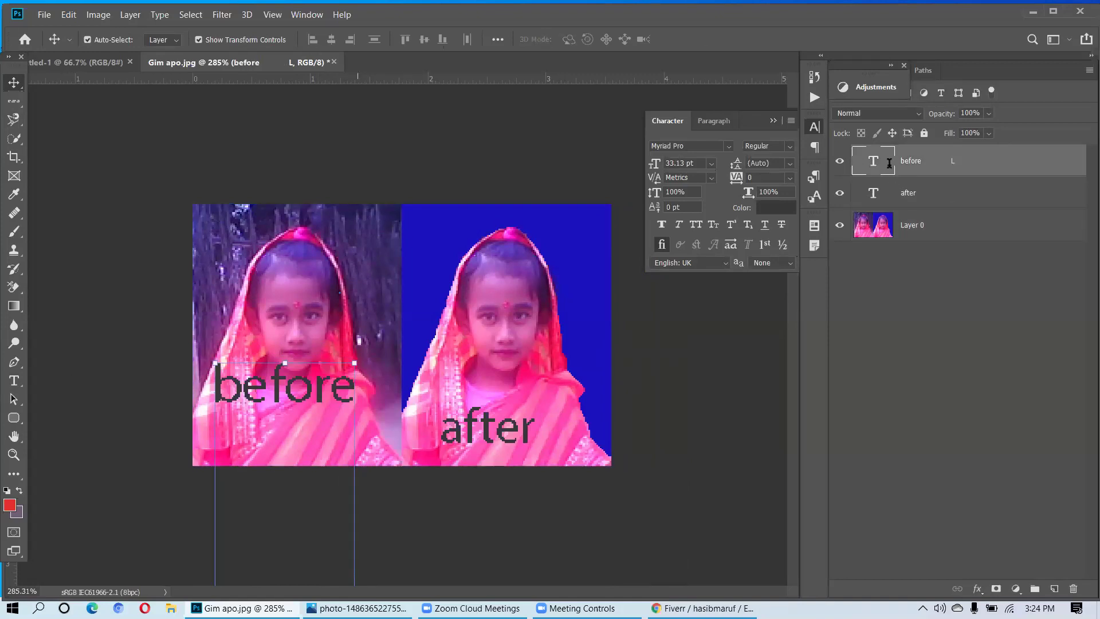
{"action": "double_click", "coordinate": [301, 431]}
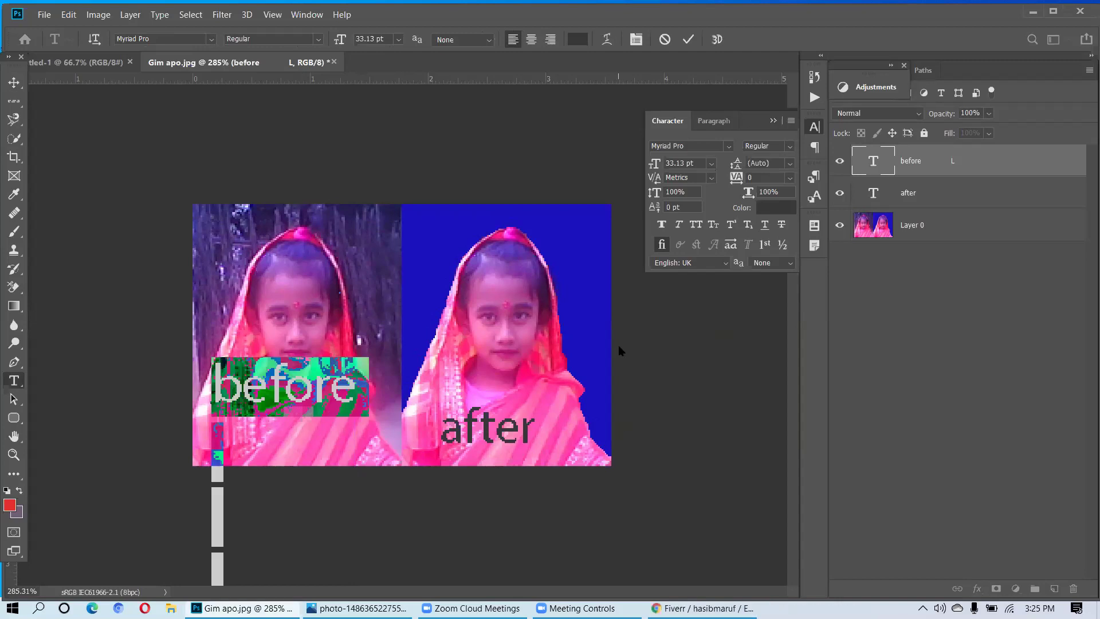
{"action": "key", "text": "ctrl+Return"}
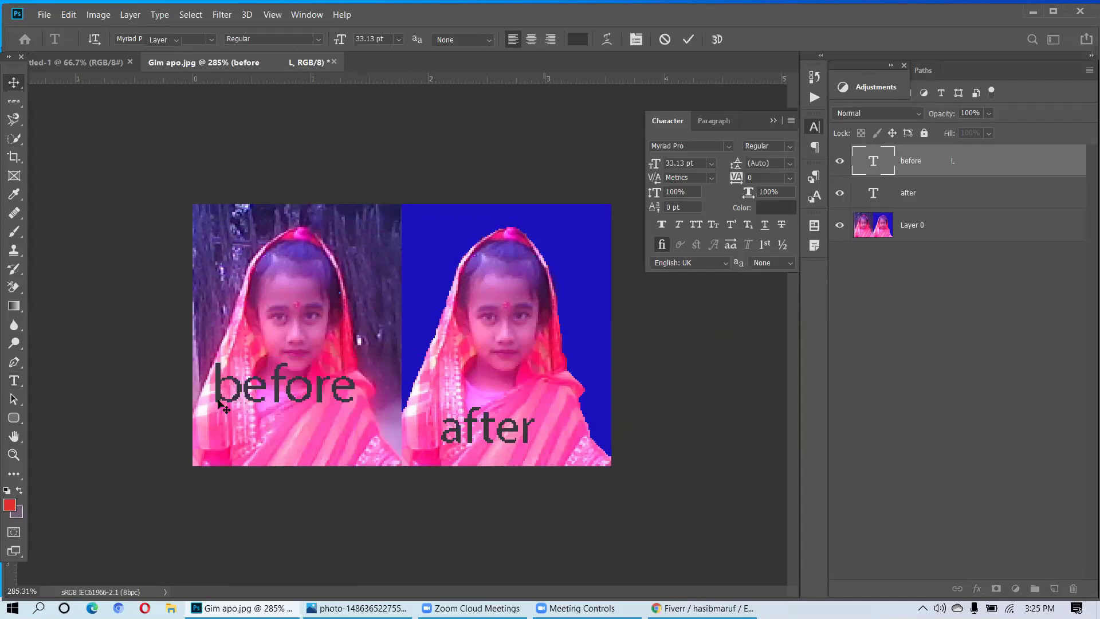
{"action": "key", "text": "v"}
{"action": "left_click", "coordinate": [222, 405]}
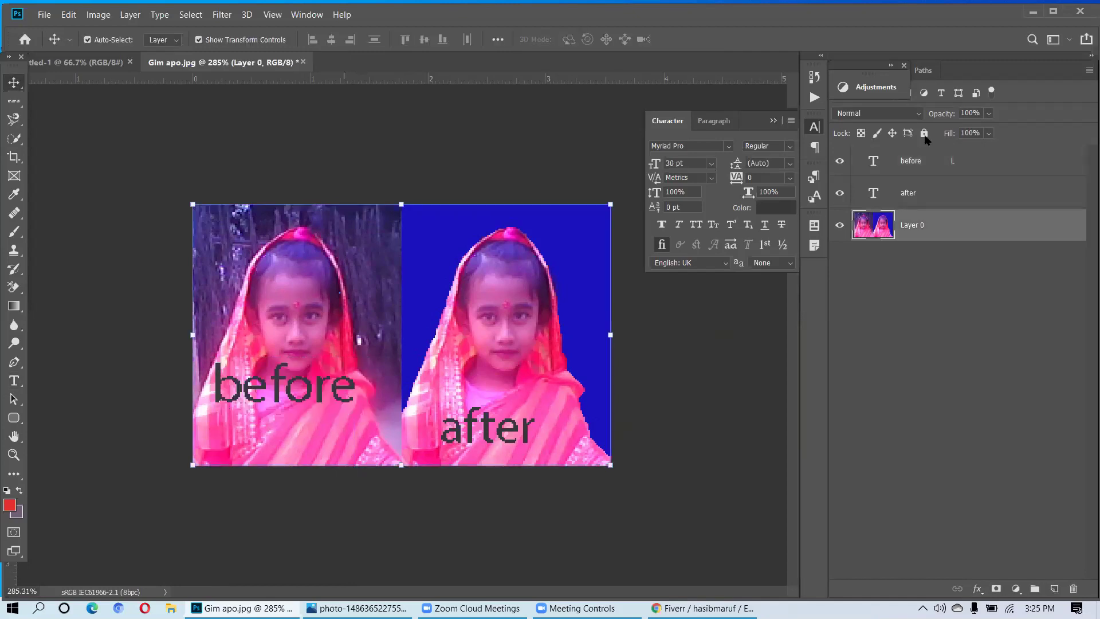
- Delete the stray characters after the word "before" in its text layer
{"action": "double_click", "coordinate": [873, 162]}
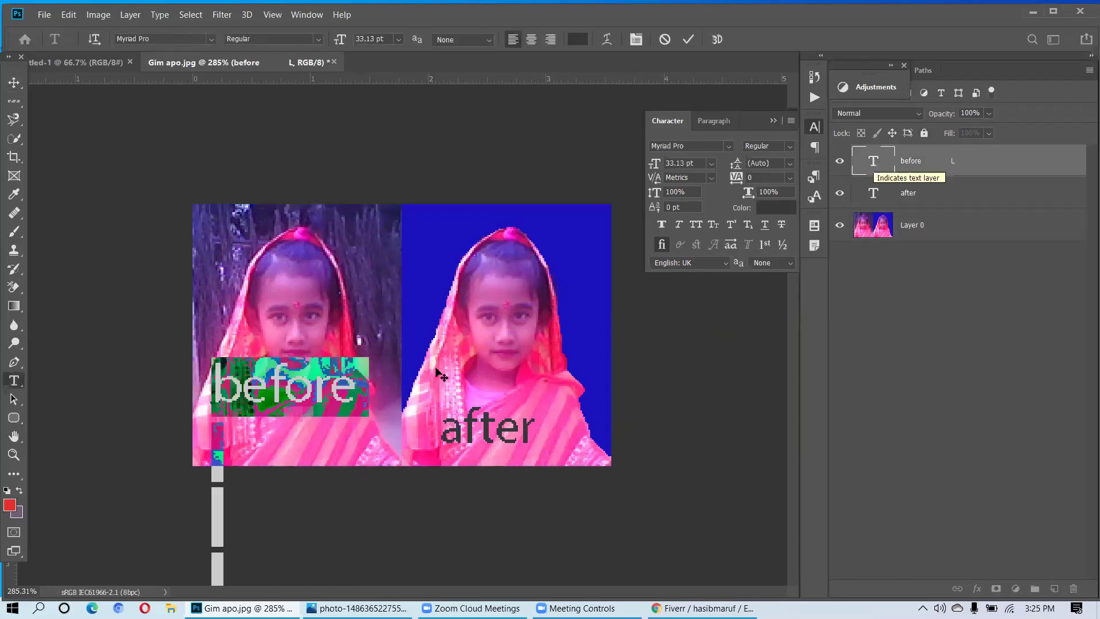
{"action": "left_click", "coordinate": [354, 380]}
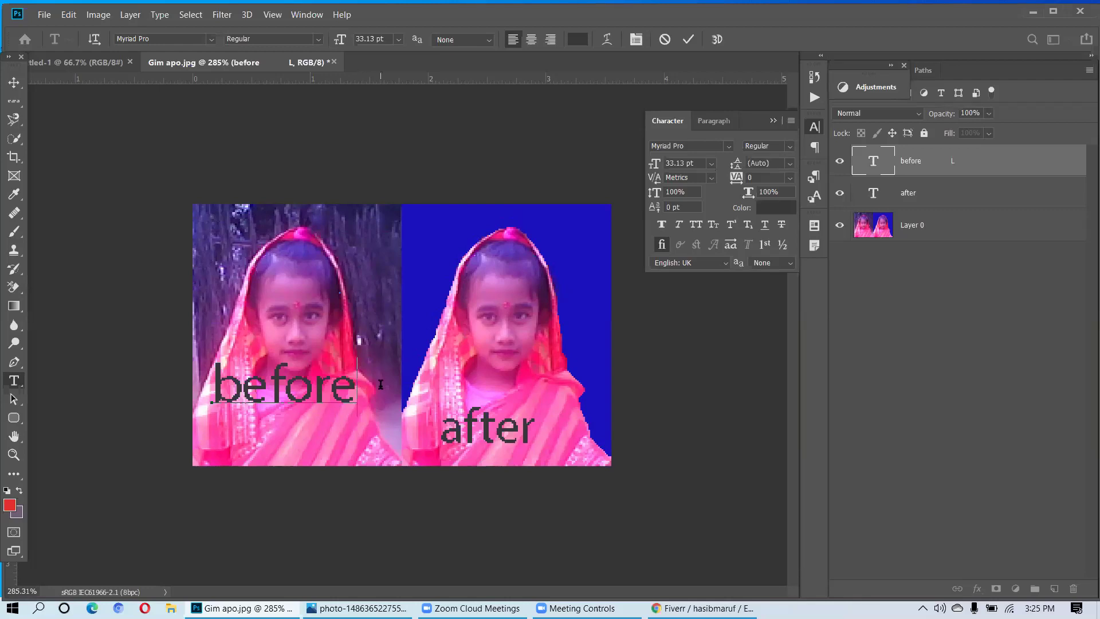
{"action": "type", "text": "L"}
{"action": "key", "text": "BackSpace"}
- Recolour the whole word "before" dark green (082706) and commit the text edit
{"action": "key", "text": "shift+Left"}
{"action": "key", "text": "shift+Left"}
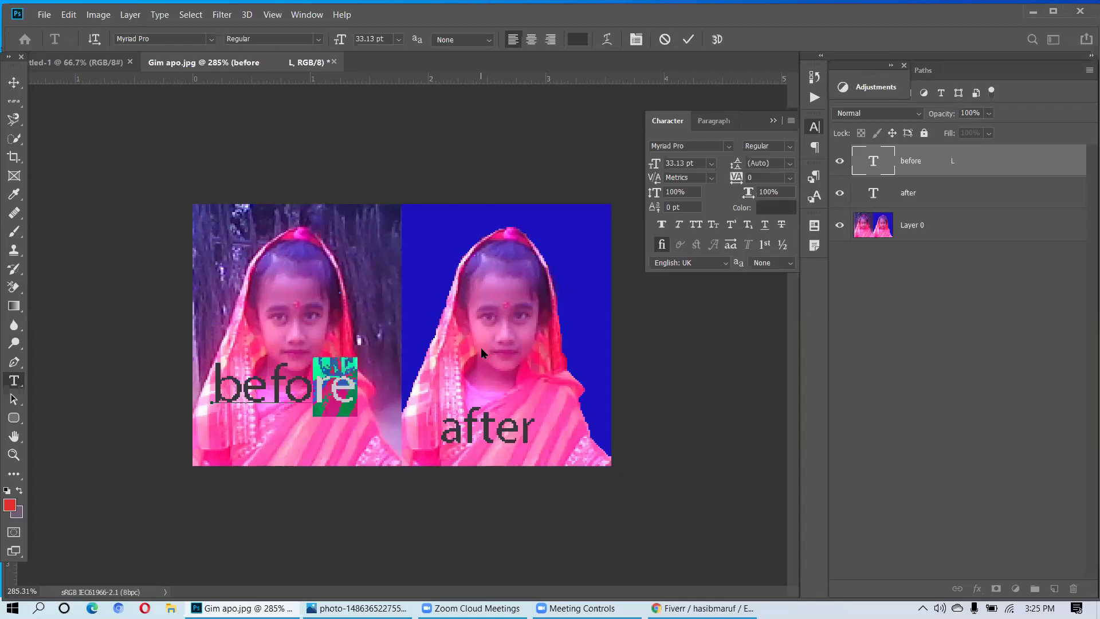
{"action": "key", "text": "shift+Left"}
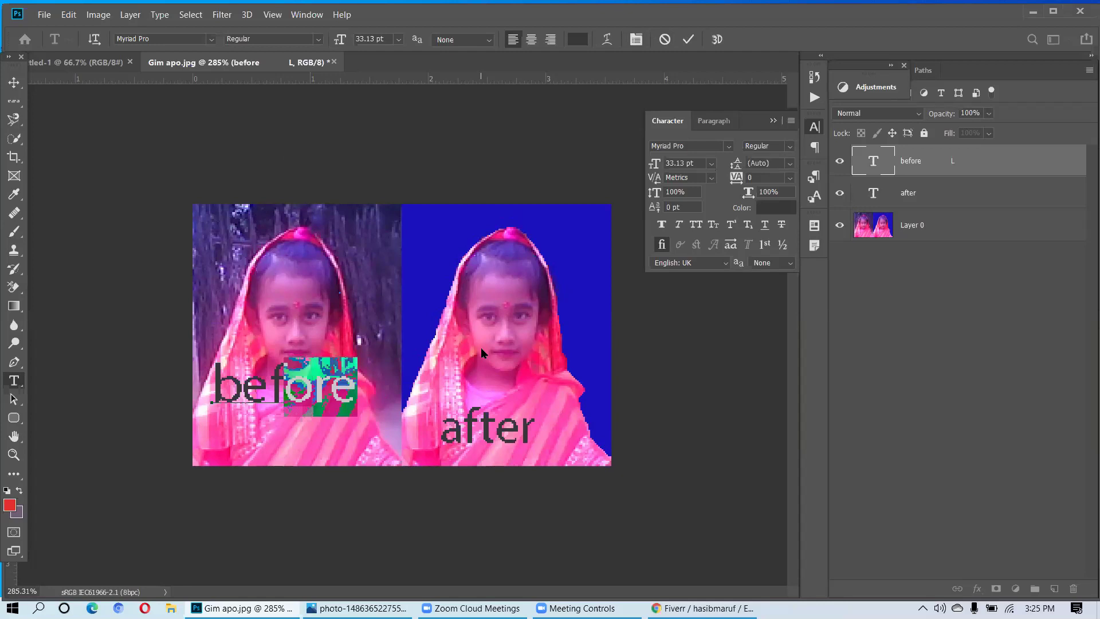
{"action": "key", "text": "shift+Left"}
{"action": "key", "text": "shift+Left"}
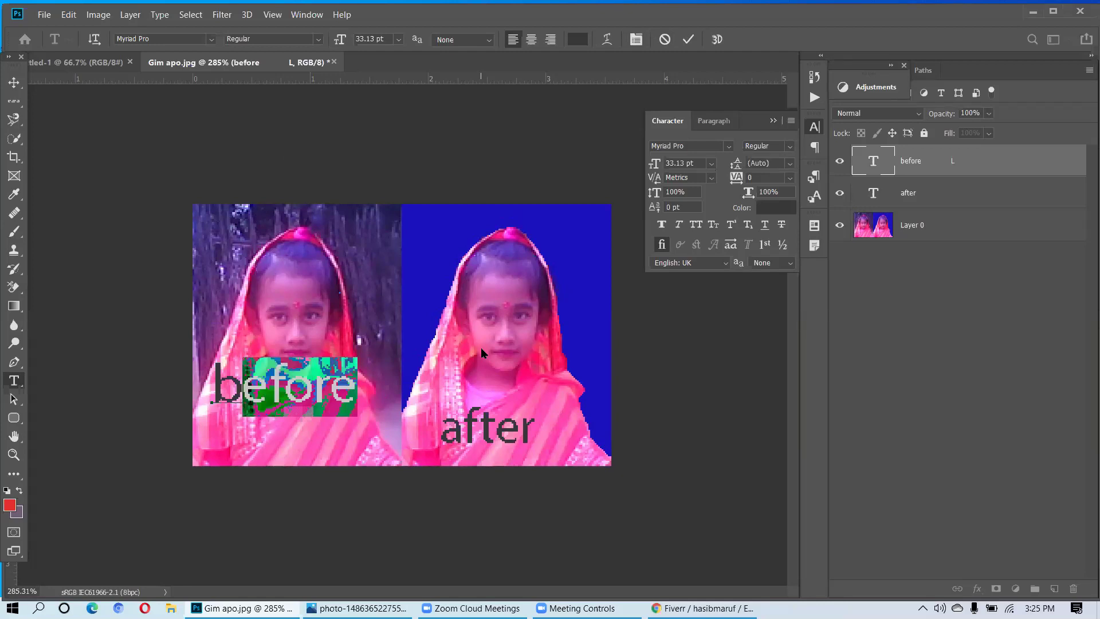
{"action": "key", "text": "shift+Left"}
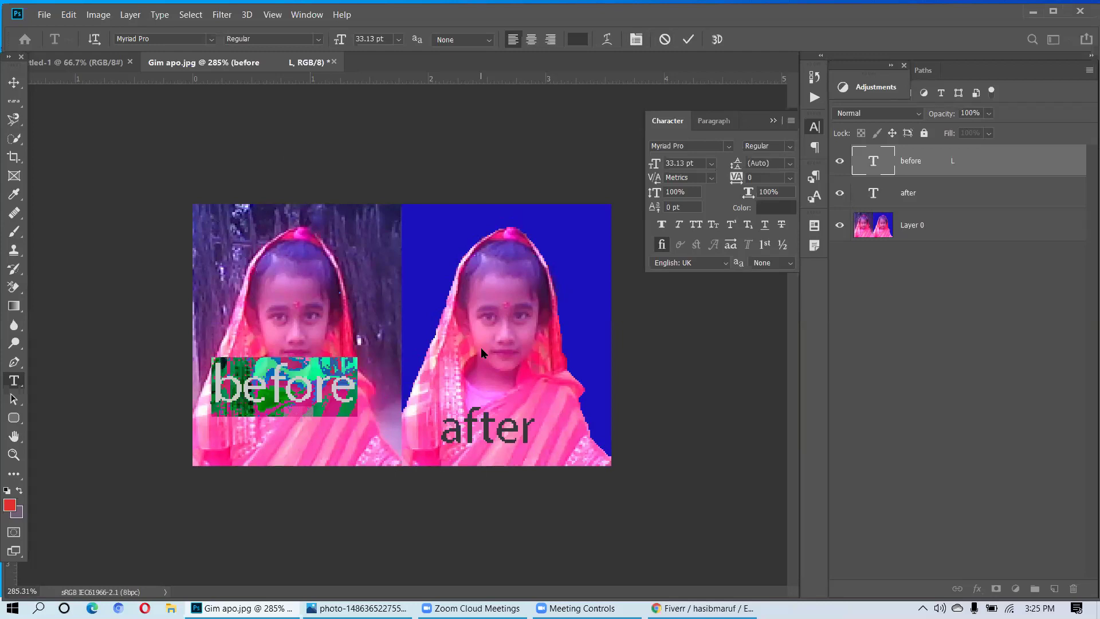
{"action": "left_click", "coordinate": [577, 40]}
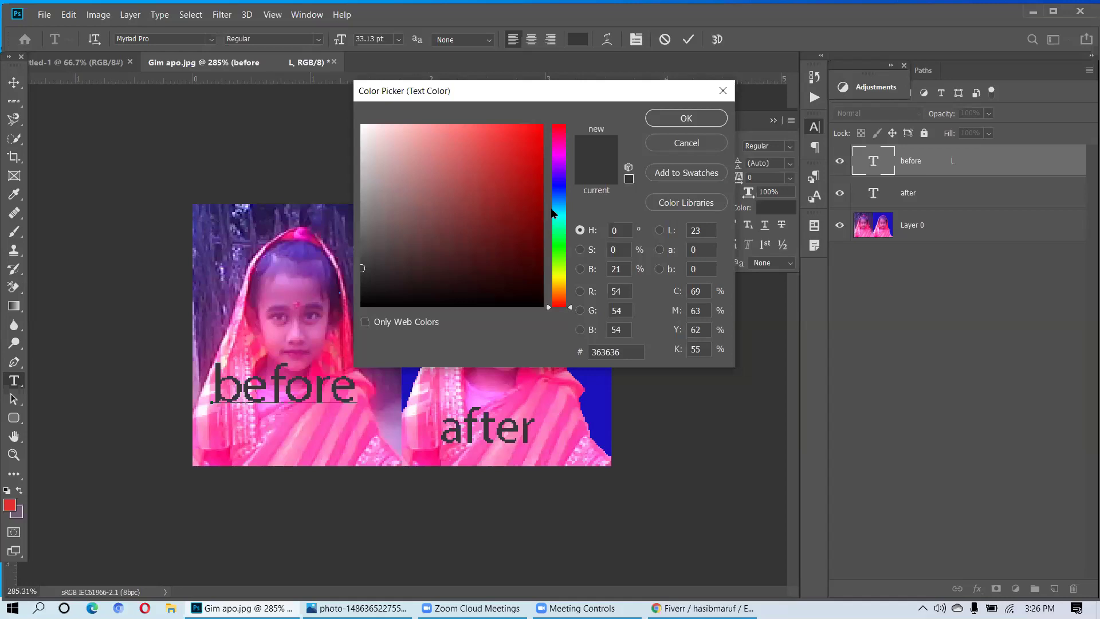
{"action": "left_click", "coordinate": [560, 194]}
{"action": "left_click", "coordinate": [558, 248]}
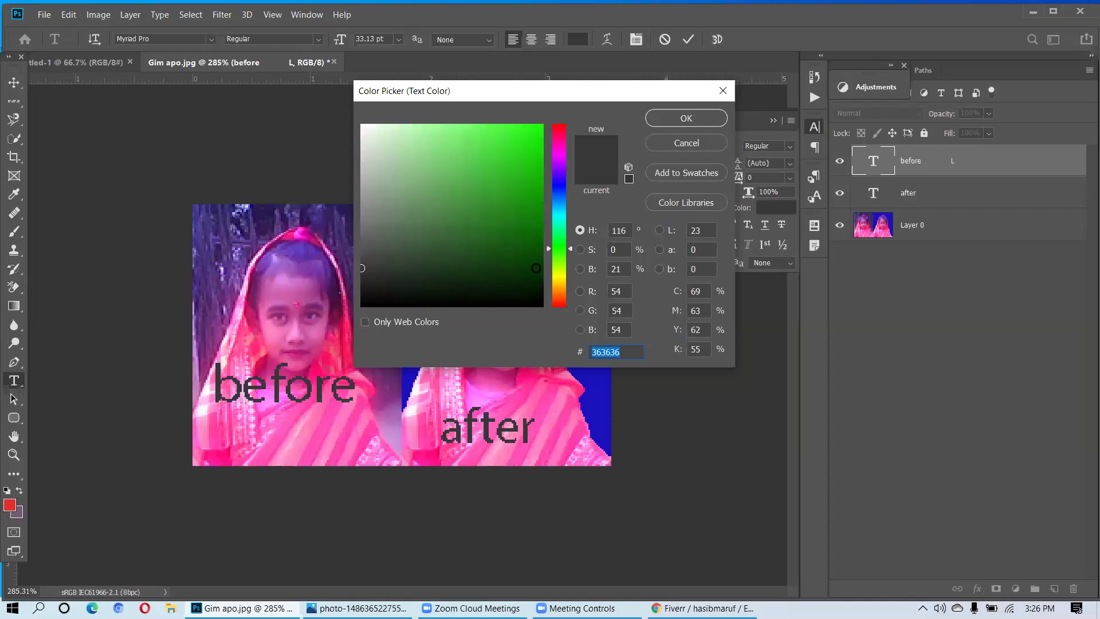
{"action": "left_click", "coordinate": [518, 279]}
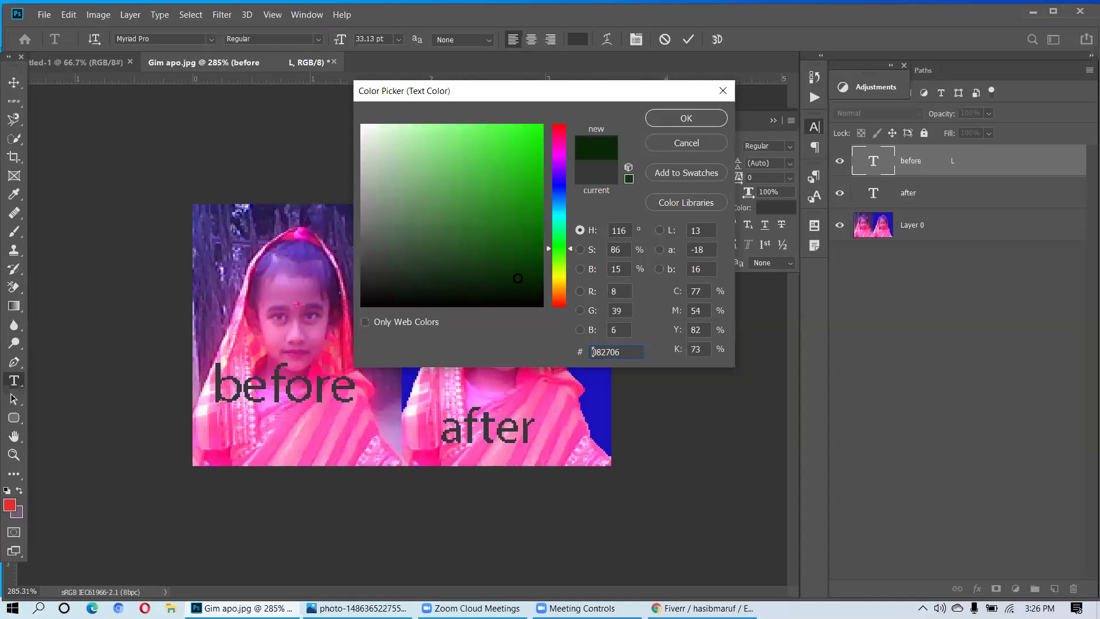
{"action": "left_click", "coordinate": [704, 119]}
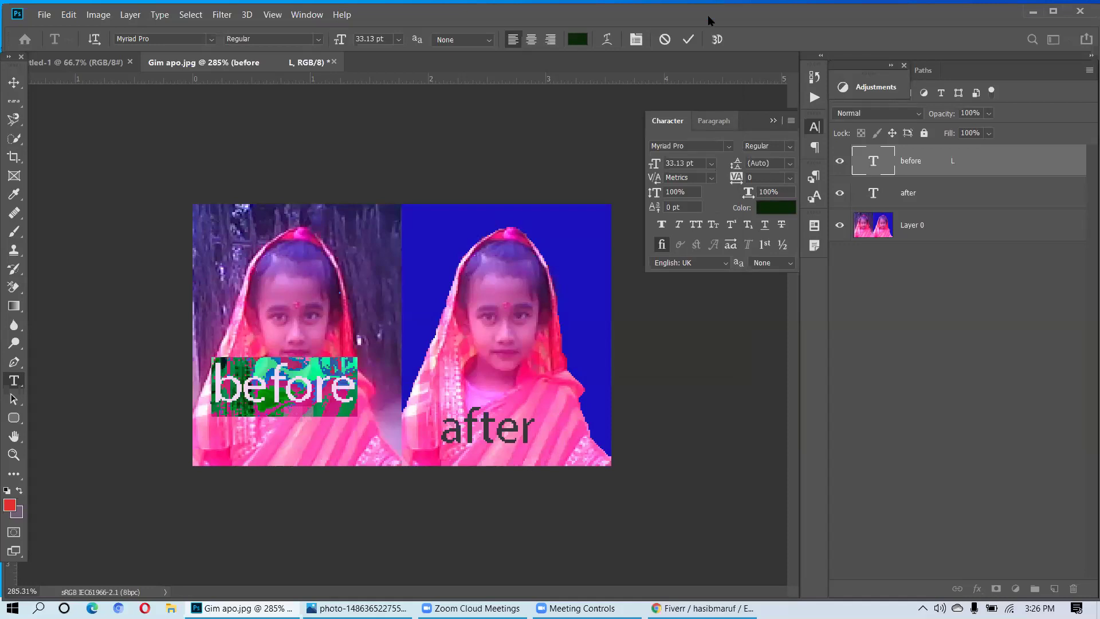
{"action": "left_click", "coordinate": [689, 39]}
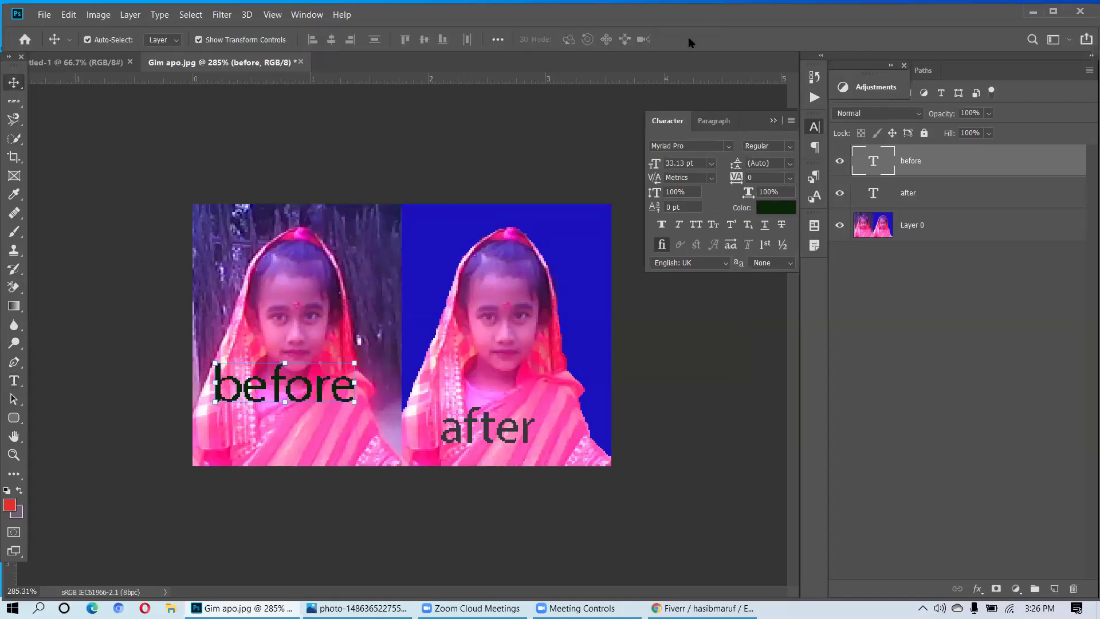
{"action": "left_click", "coordinate": [655, 336]}
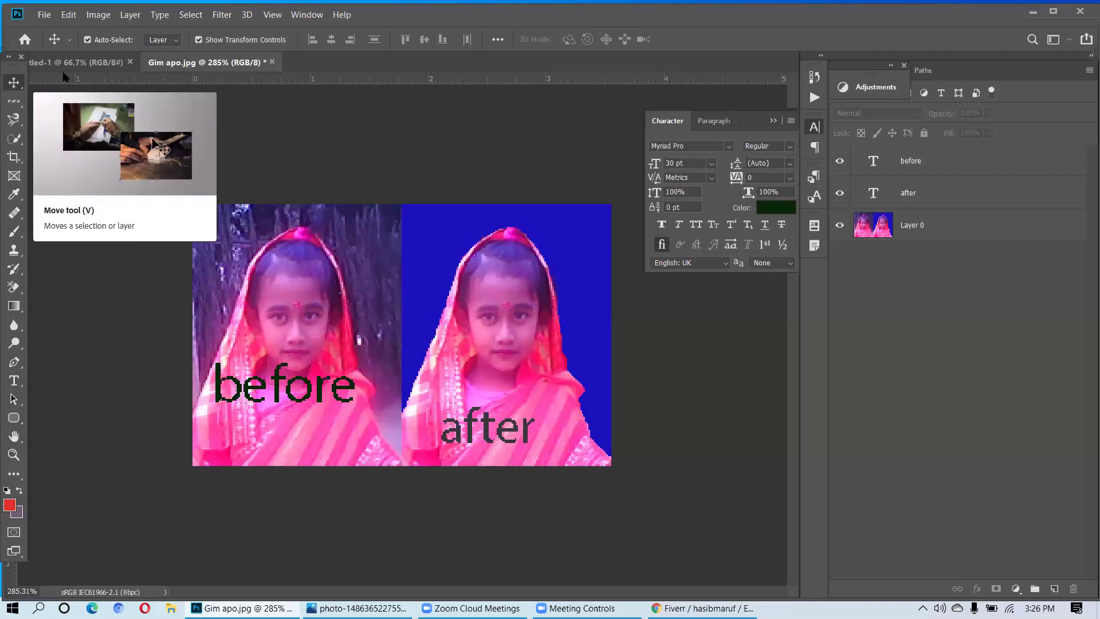
{"action": "right_click", "coordinate": [14, 83]}
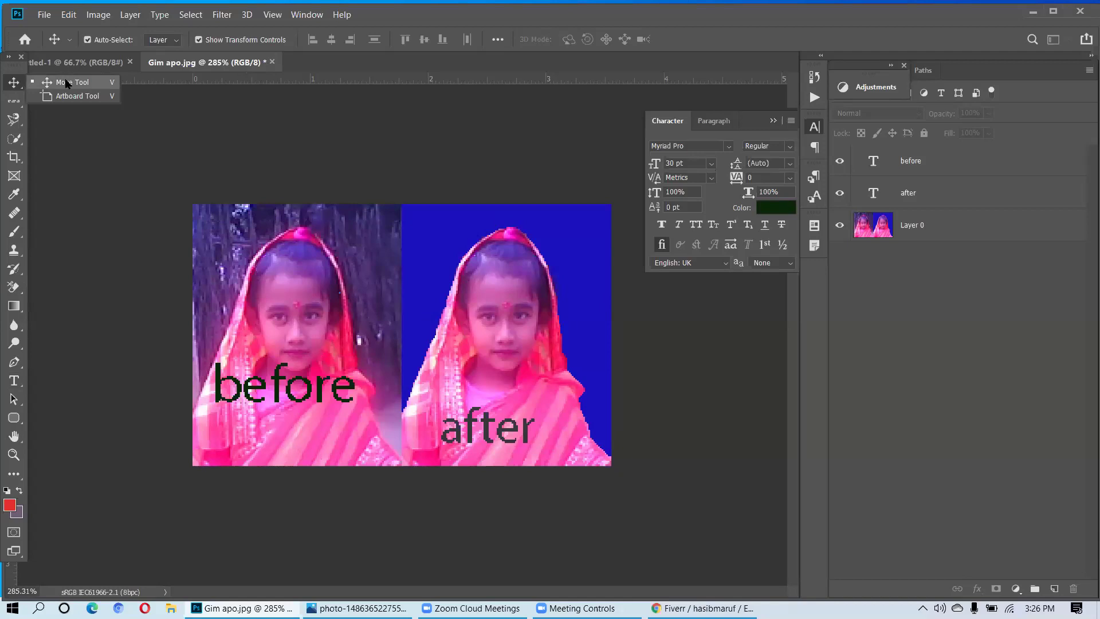
{"action": "left_click", "coordinate": [227, 386]}
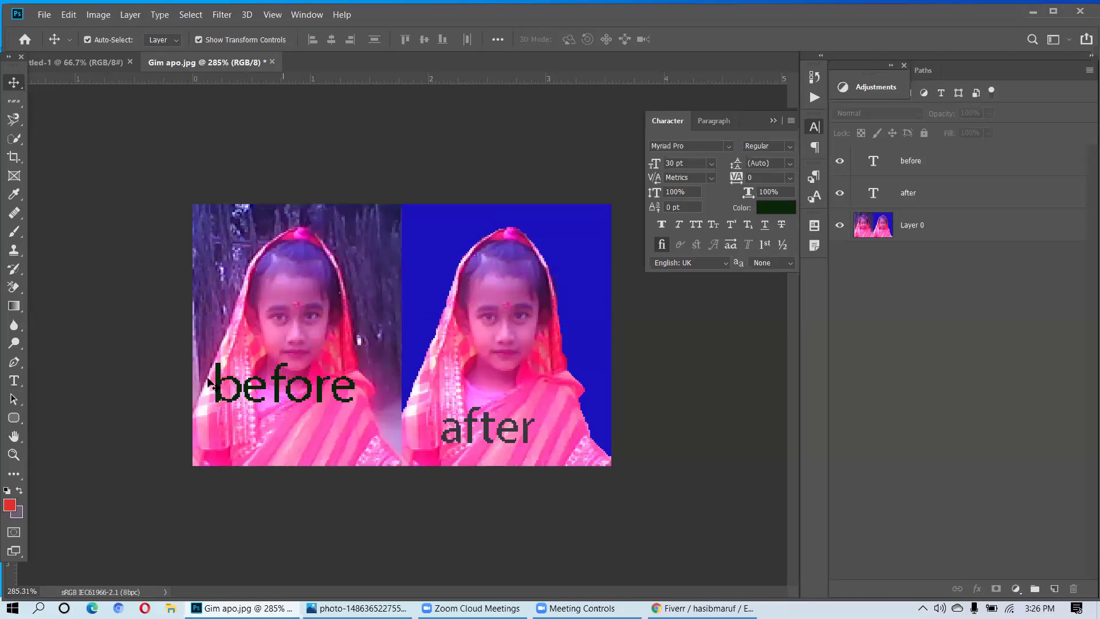
{"action": "left_click_drag", "start_coordinate": [209, 384], "coordinate": [229, 384]}
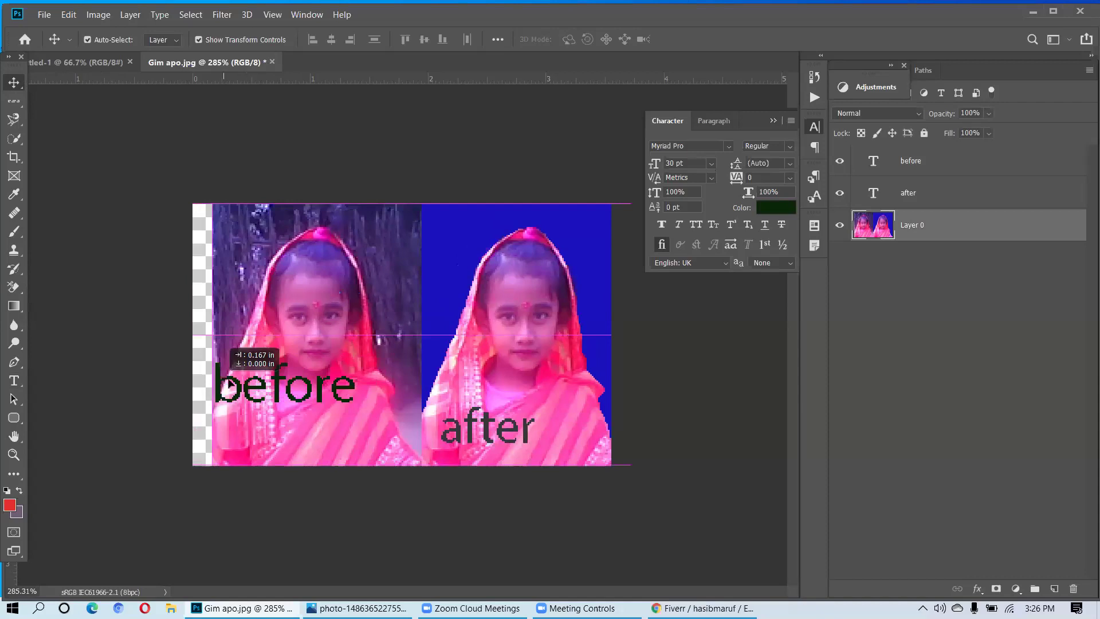
{"action": "key", "text": "ctrl+z"}
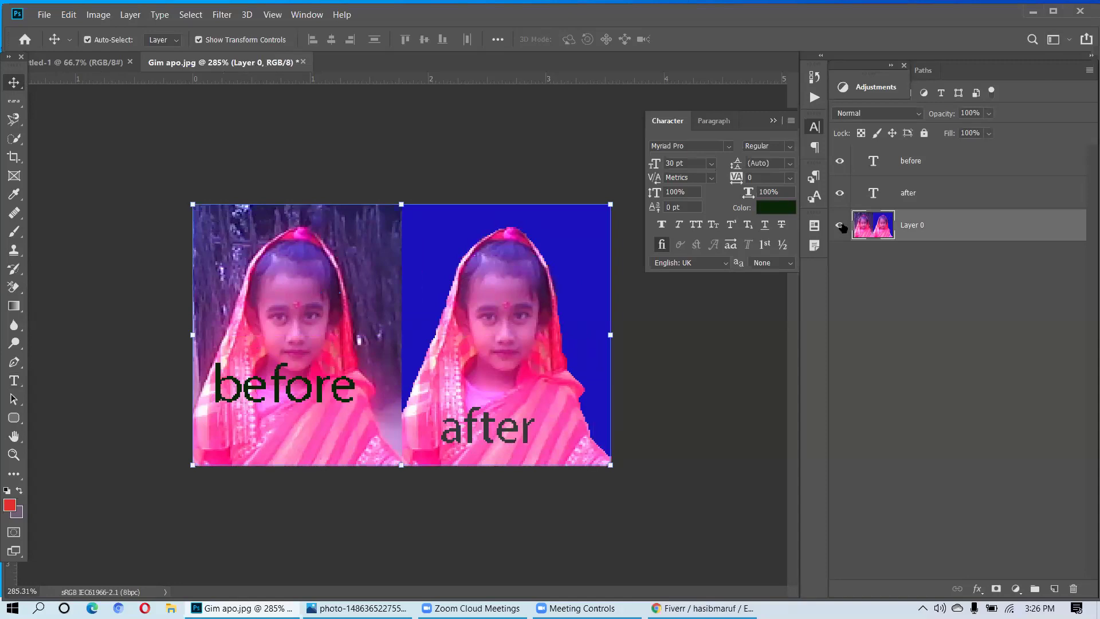
- Lock all properties of the photo layer, Layer 0, so it cannot be moved
{"action": "right_click", "coordinate": [979, 226]}
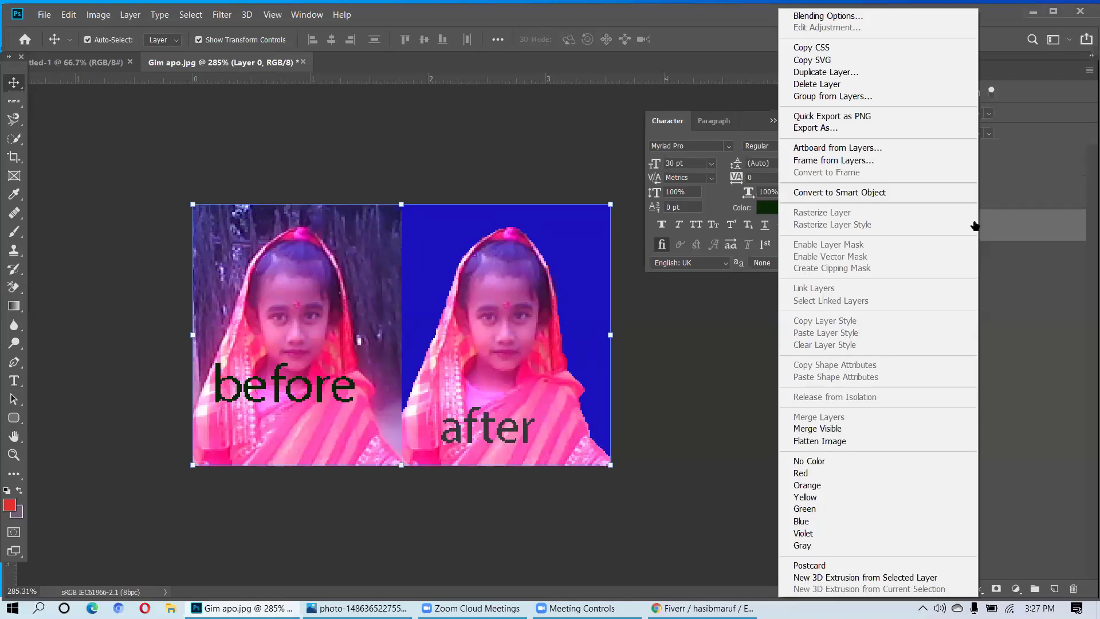
{"action": "key", "text": "Escape"}
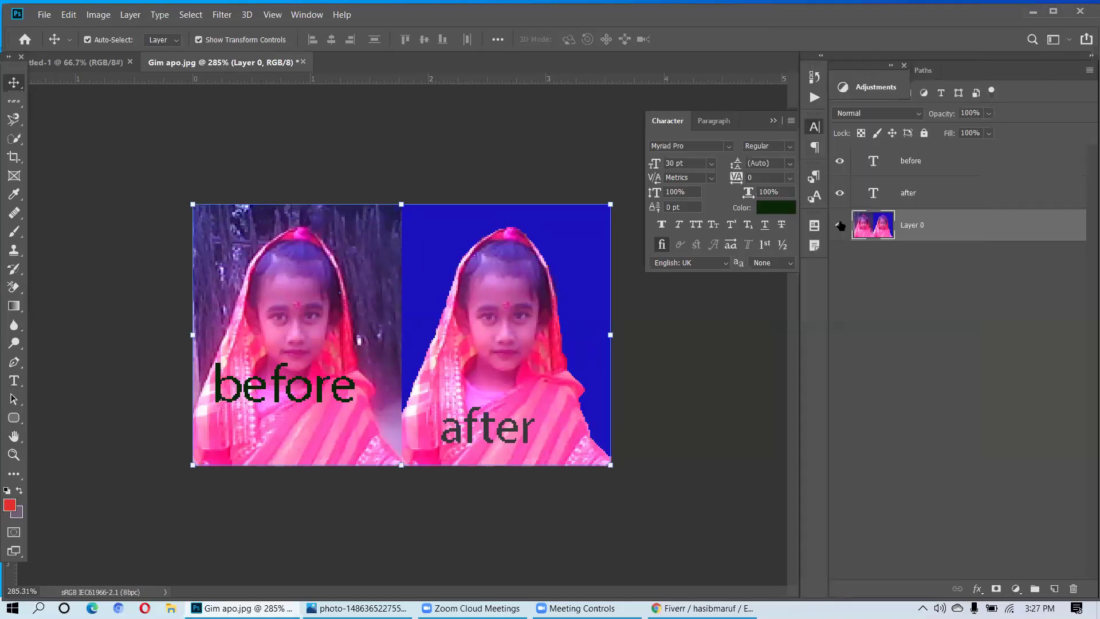
{"action": "left_click", "coordinate": [925, 133]}
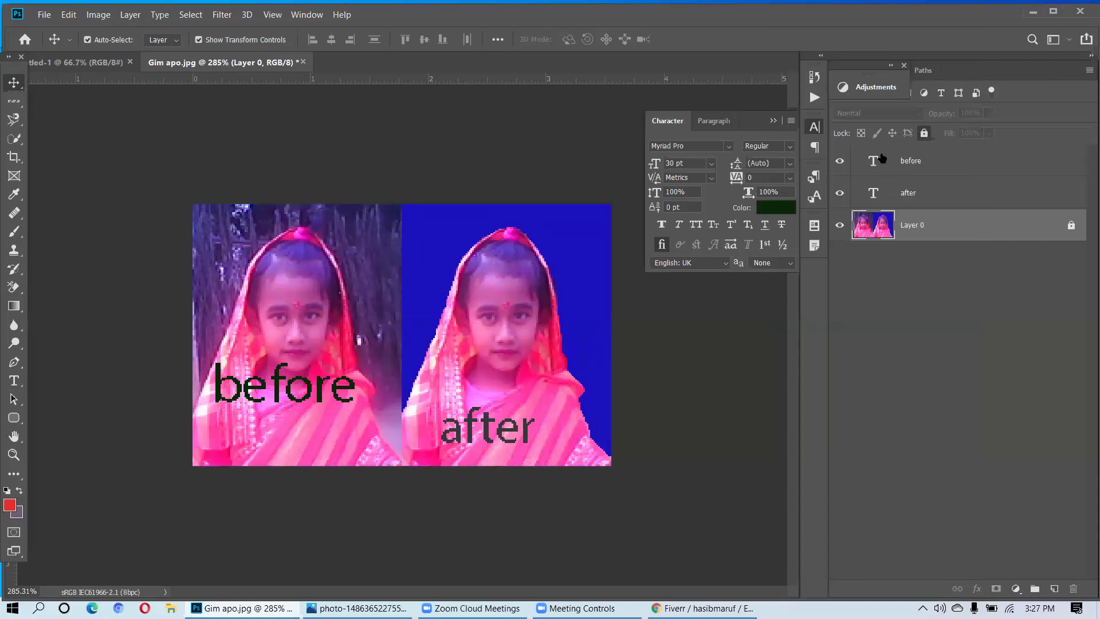
- Move the "before" text down to the level of the "after" text and set its font size to 30 pt
{"action": "left_click", "coordinate": [883, 158]}
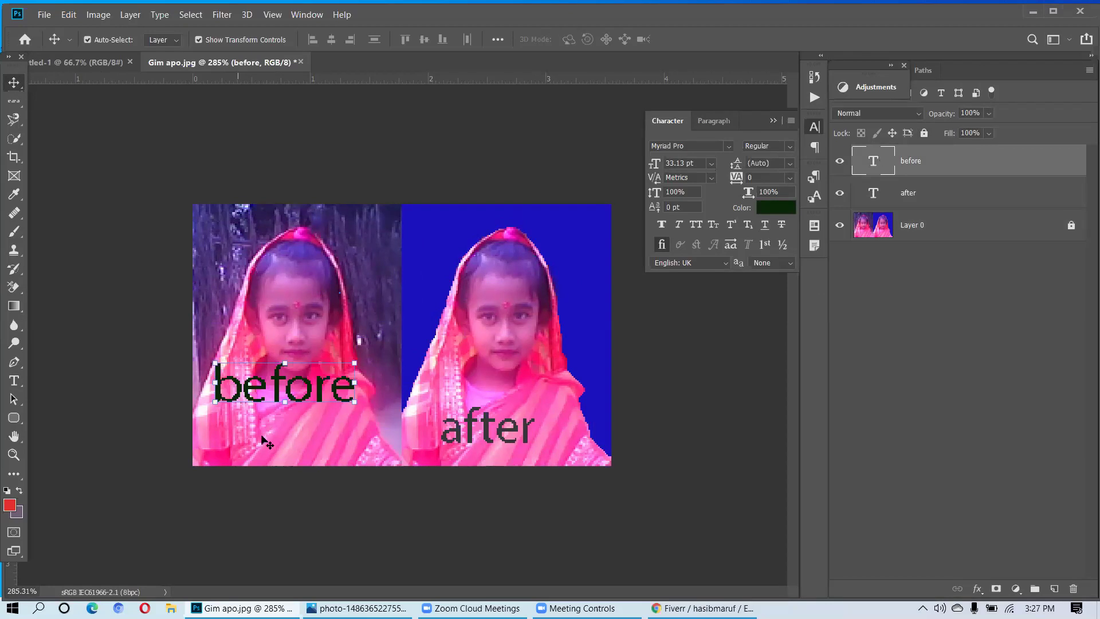
{"action": "left_click_drag", "start_coordinate": [291, 388], "coordinate": [296, 425]}
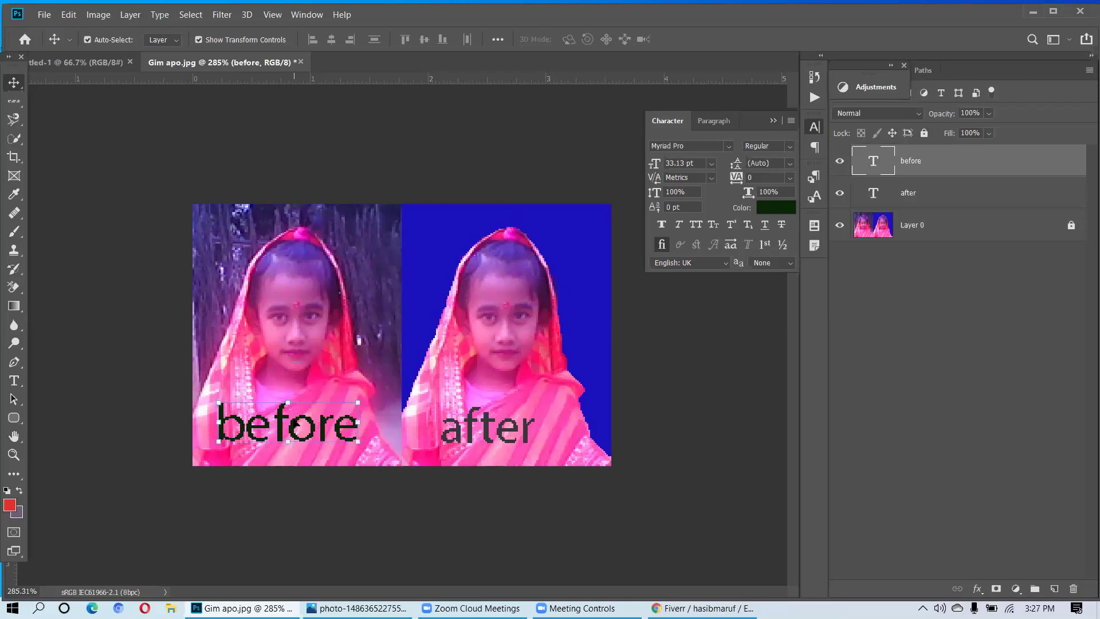
{"action": "left_click", "coordinate": [710, 164]}
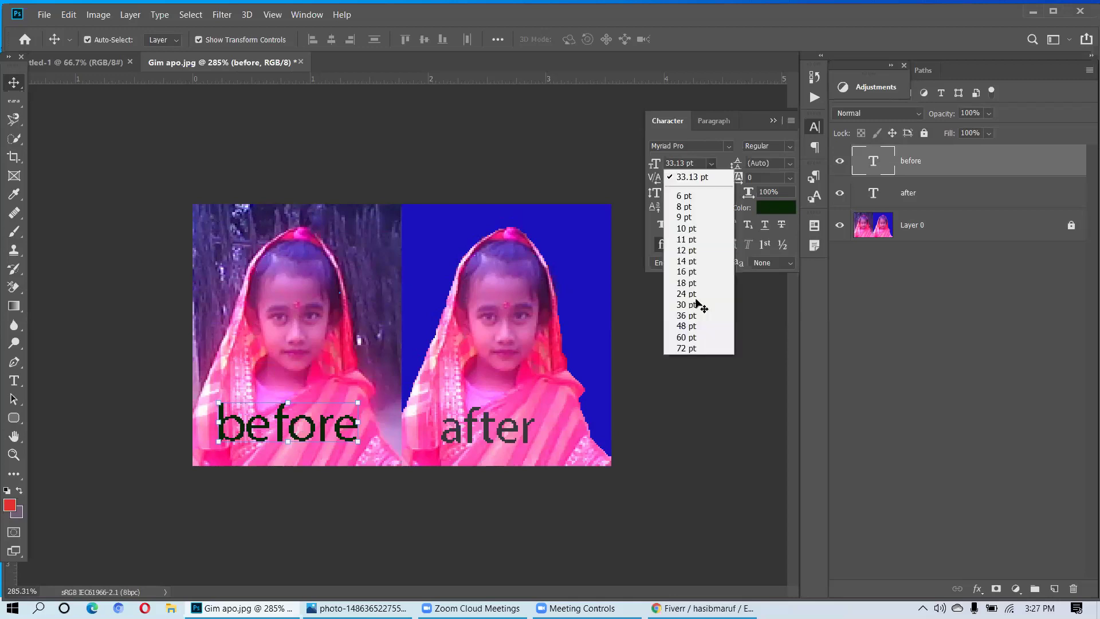
{"action": "left_click", "coordinate": [695, 304]}
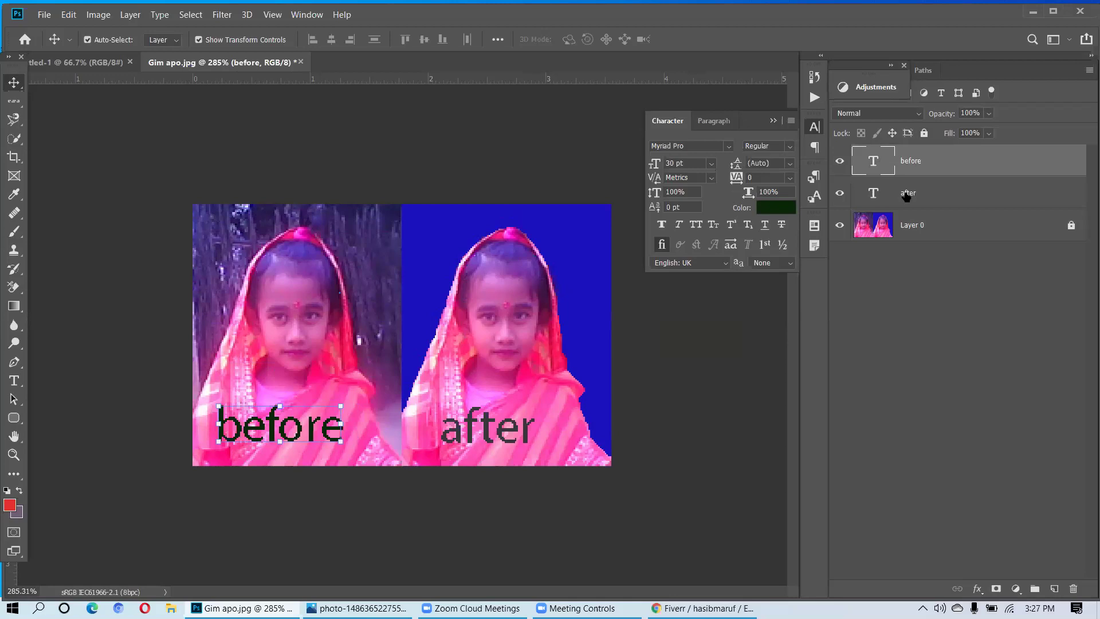
- Move the "after" text slightly down and to the right, close to the edited photo's lower edge
{"action": "left_click", "coordinate": [884, 205]}
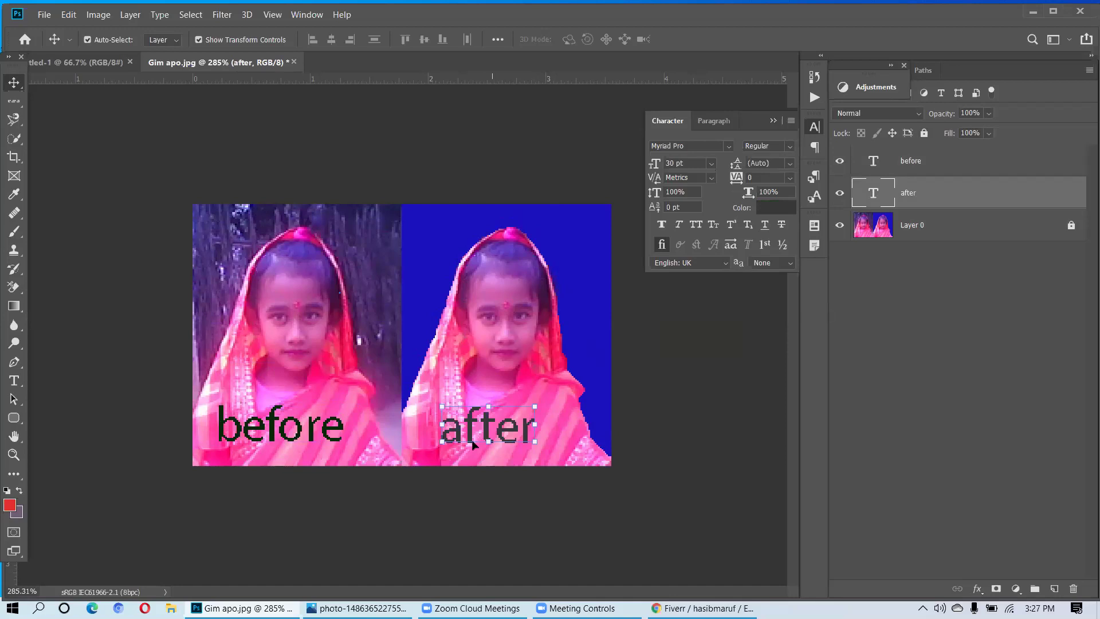
{"action": "left_click_drag", "start_coordinate": [490, 431], "coordinate": [508, 451]}
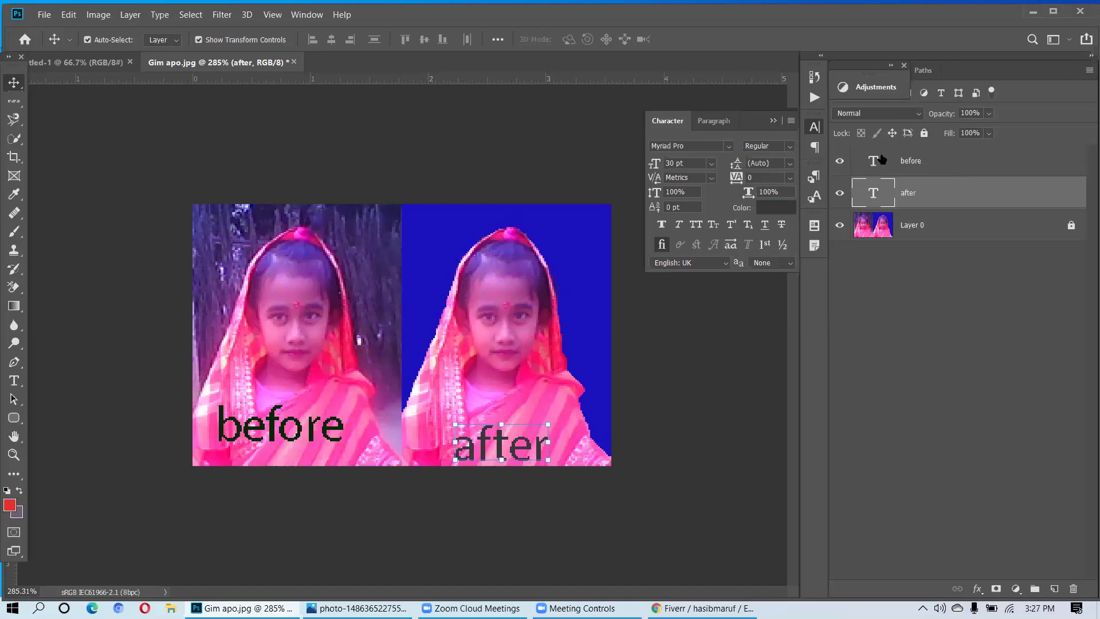
{"action": "left_click", "coordinate": [882, 159], "text": "shift"}
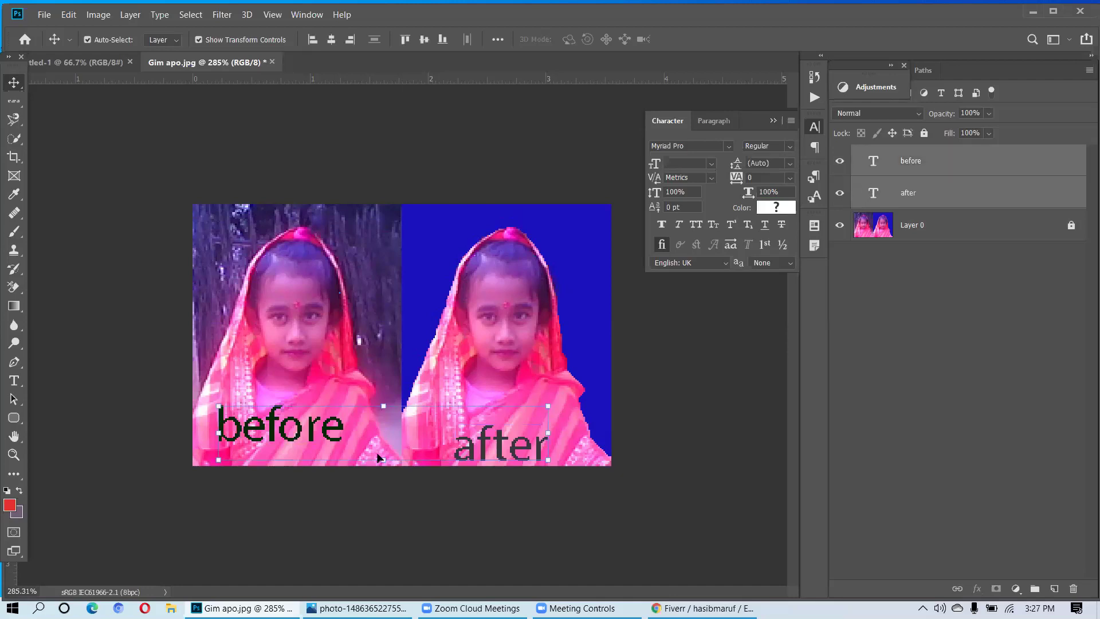
{"action": "left_click_drag", "start_coordinate": [387, 421], "coordinate": [394, 430]}
{"action": "left_click", "coordinate": [294, 498]}
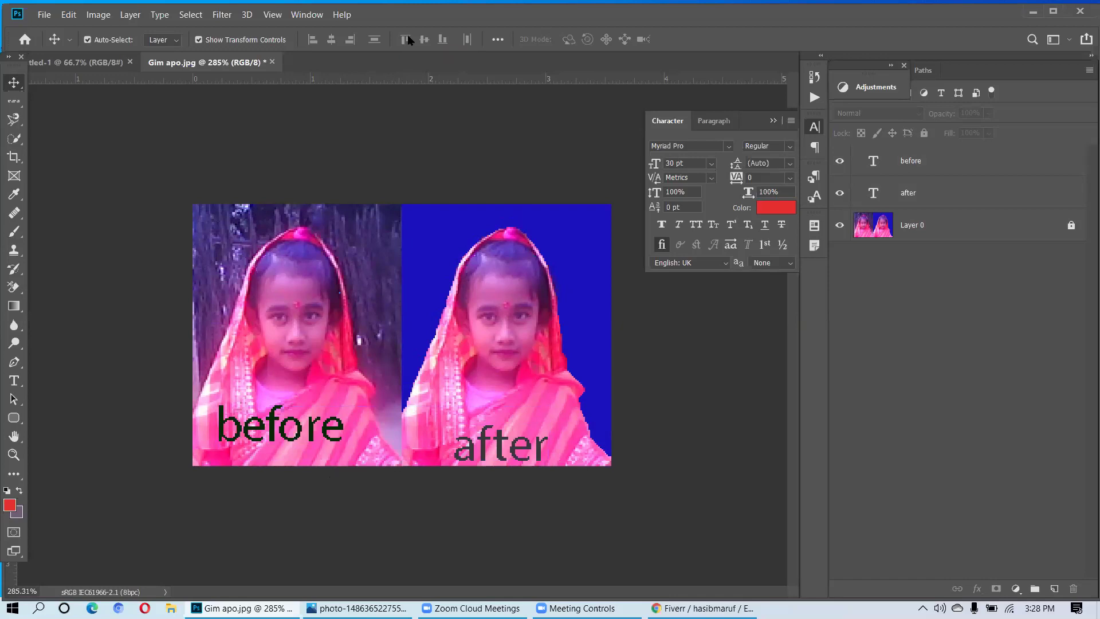
- Align the bottom edges of the "before" and "after" text layers to each other, relative to the selection
{"action": "left_click", "coordinate": [497, 40]}
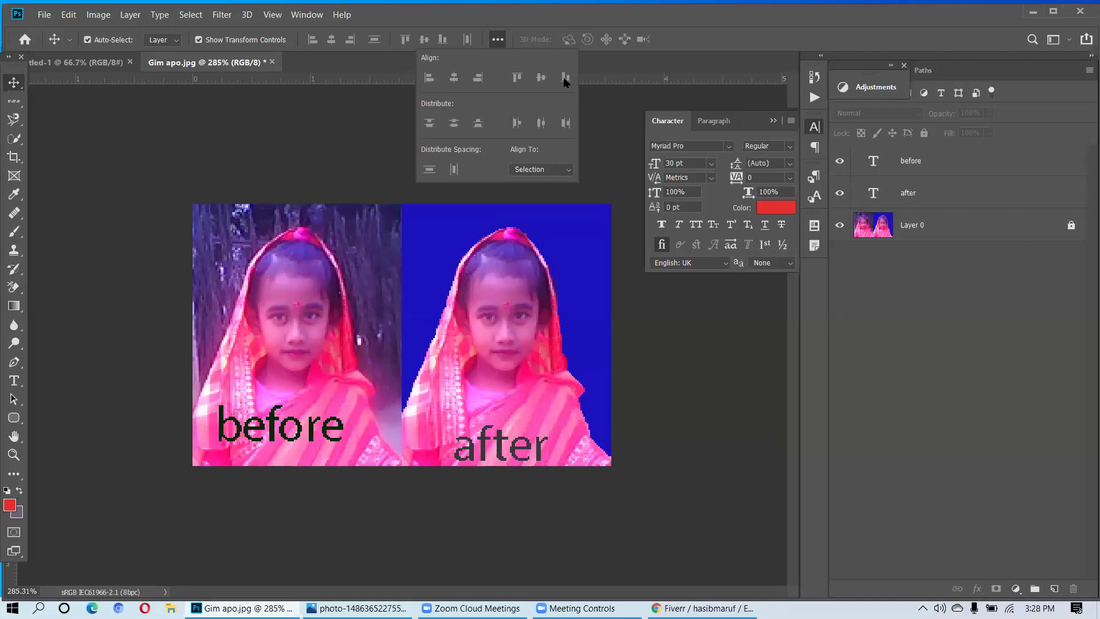
{"action": "left_click", "coordinate": [568, 170]}
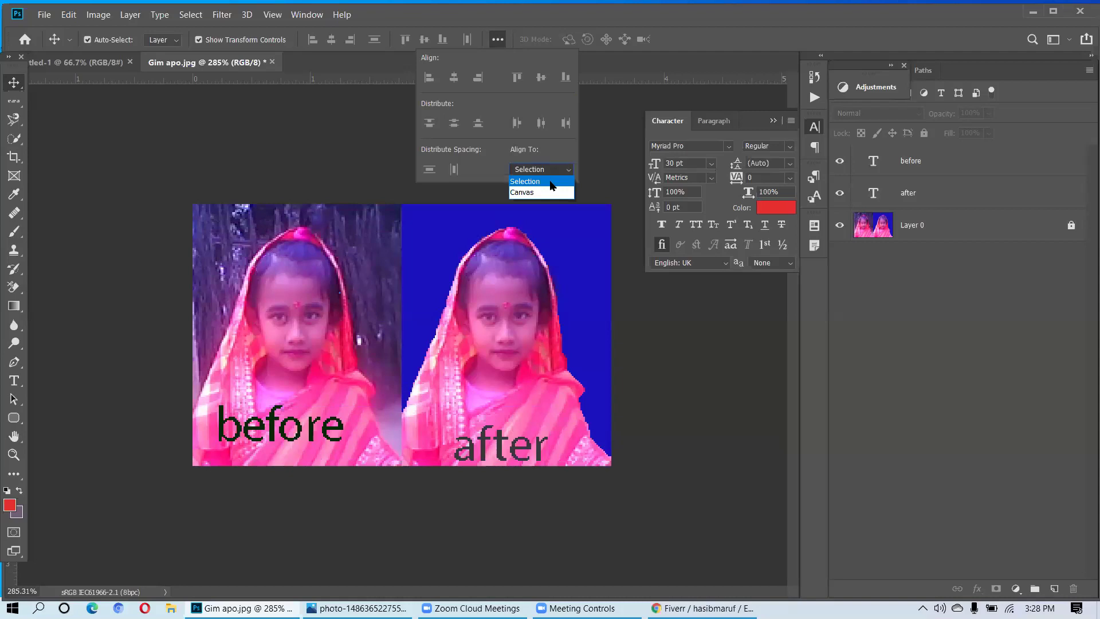
{"action": "left_click", "coordinate": [550, 181]}
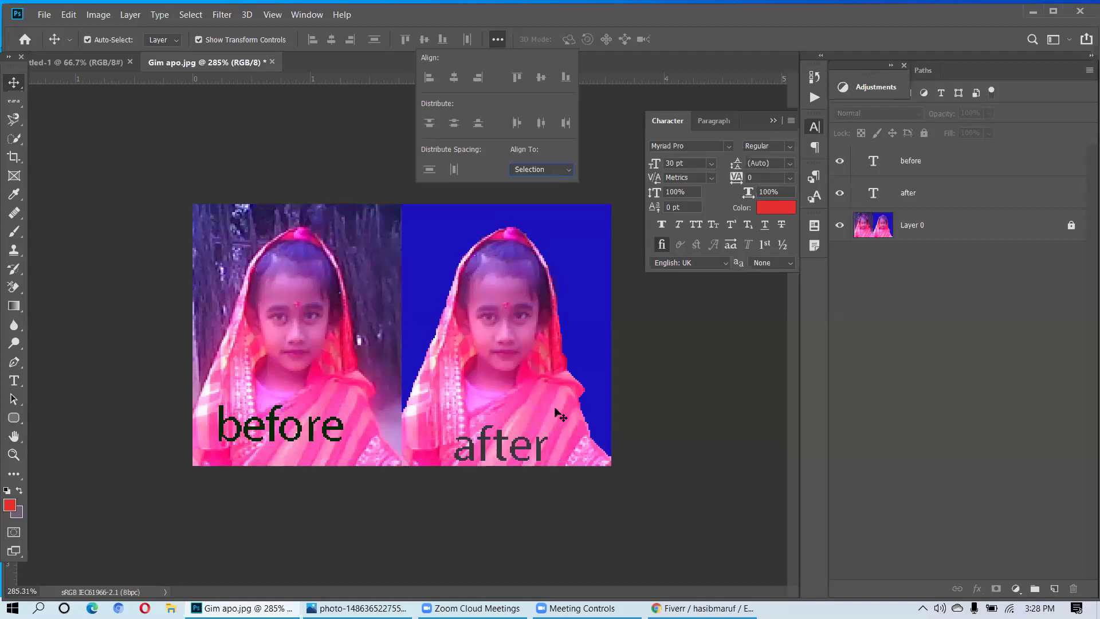
{"action": "left_click", "coordinate": [652, 398]}
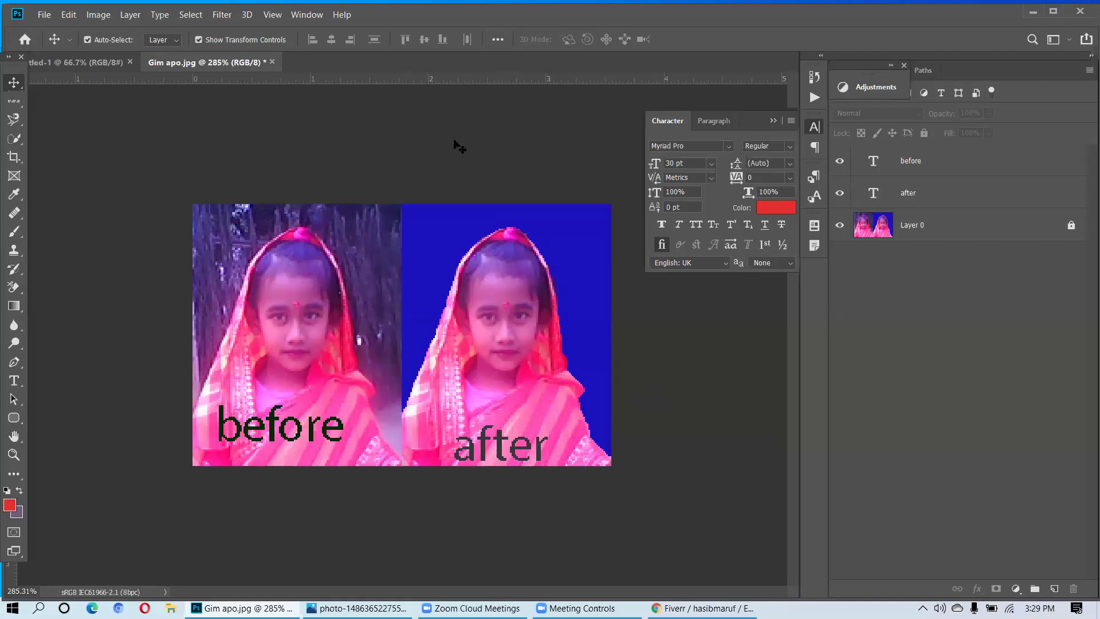
{"action": "left_click", "coordinate": [914, 172]}
{"action": "left_click", "coordinate": [917, 192], "text": "shift"}
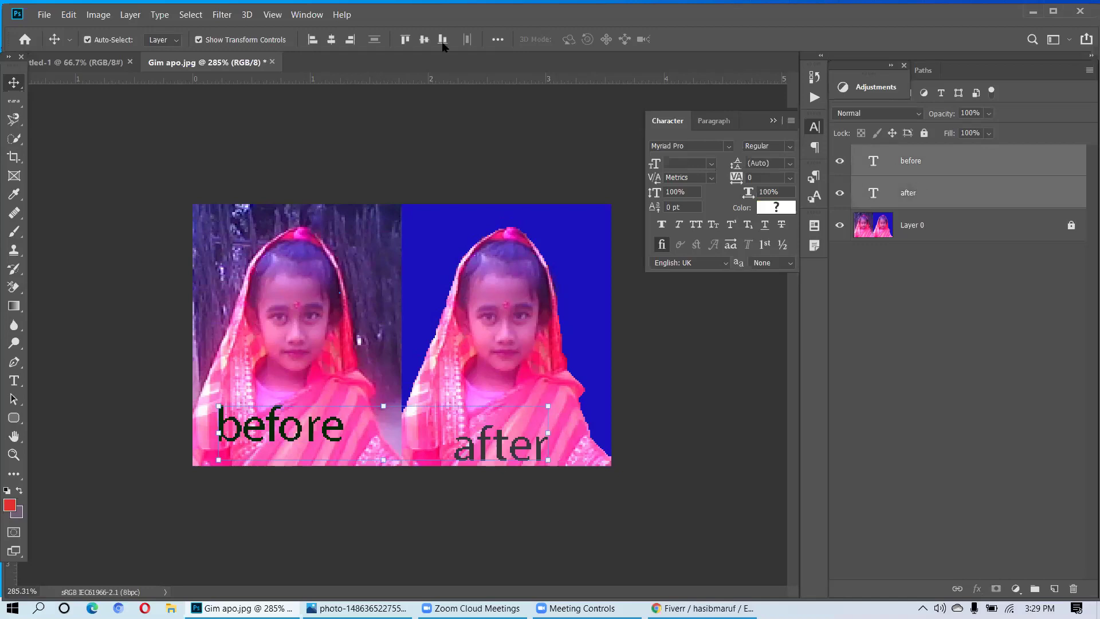
{"action": "left_click", "coordinate": [498, 39]}
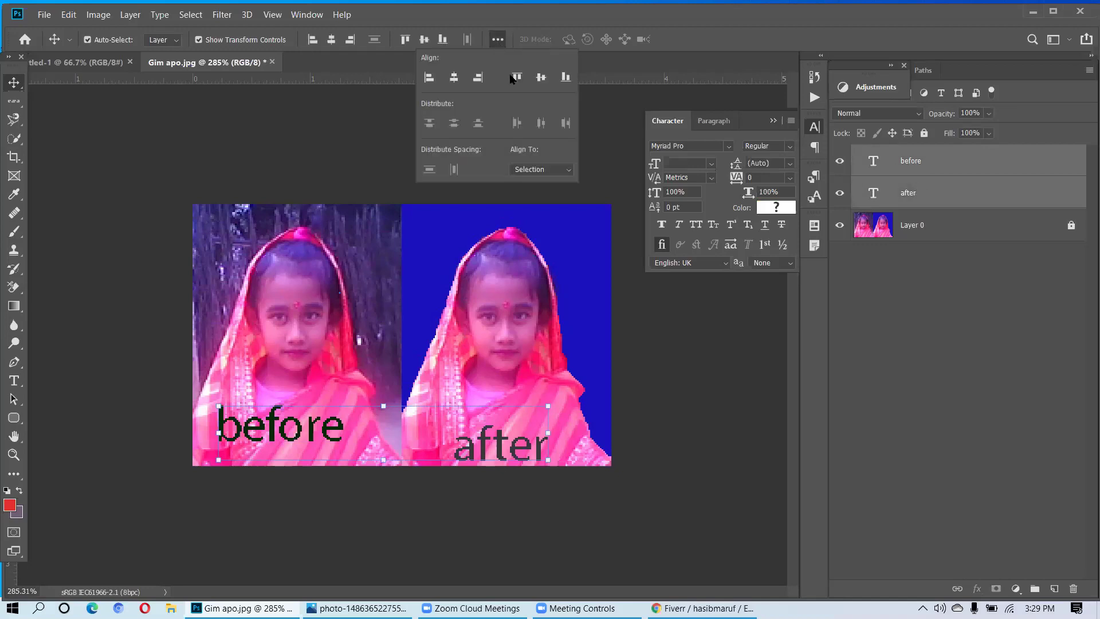
{"action": "left_click", "coordinate": [562, 79]}
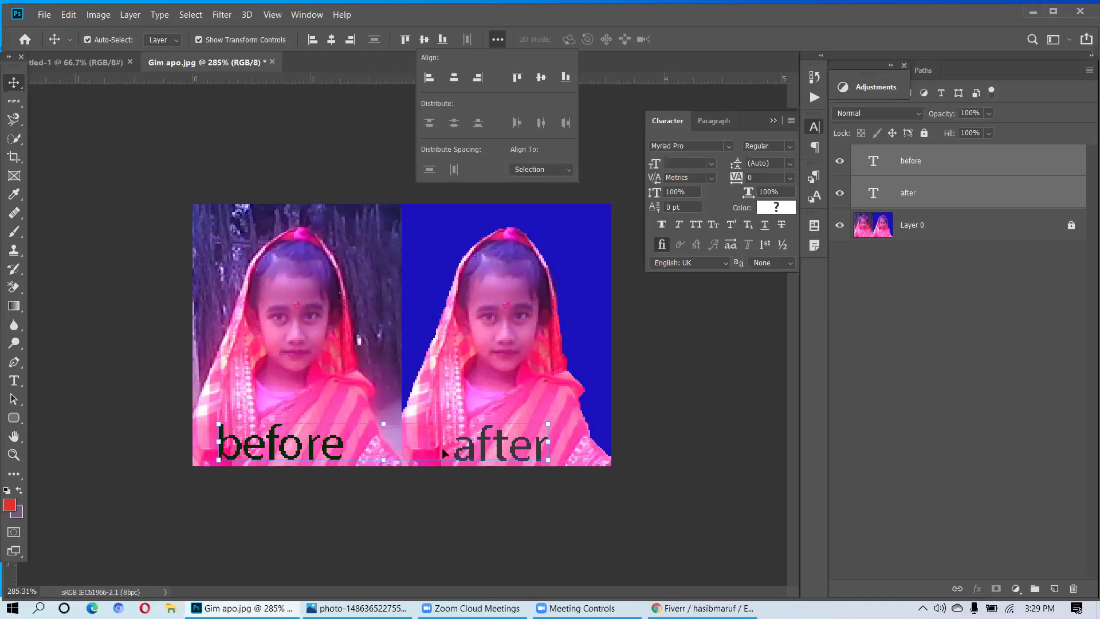
{"action": "left_click", "coordinate": [706, 383]}
- Recolour the whole word "after" dark green (082706), sampling the colour from the "before" text
{"action": "key", "text": "ctrl"}
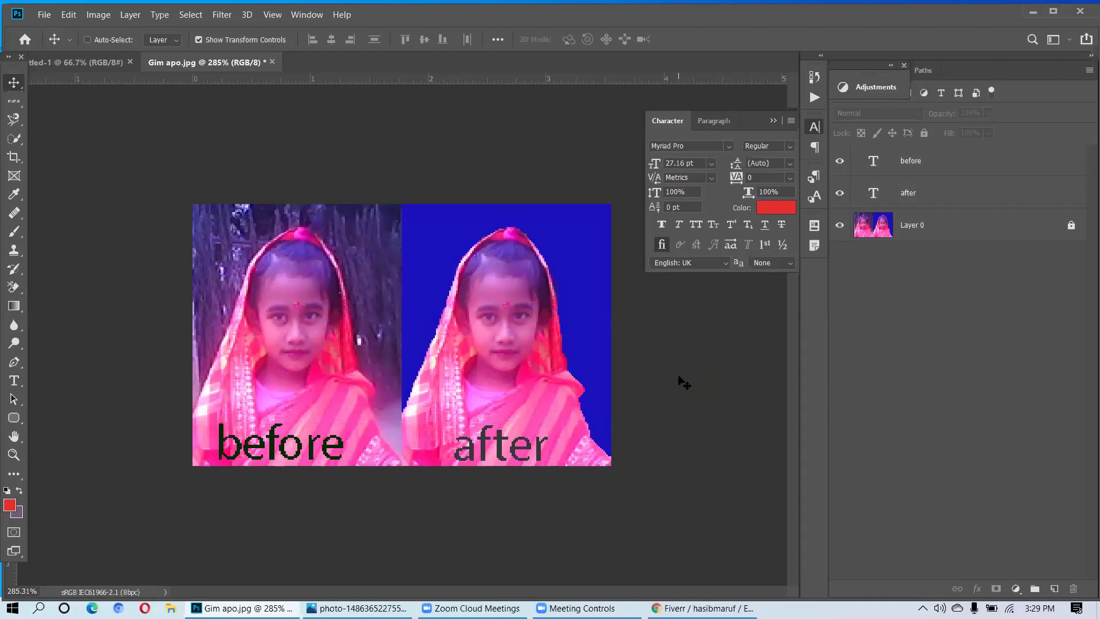
{"action": "key", "text": "ctrl+plus"}
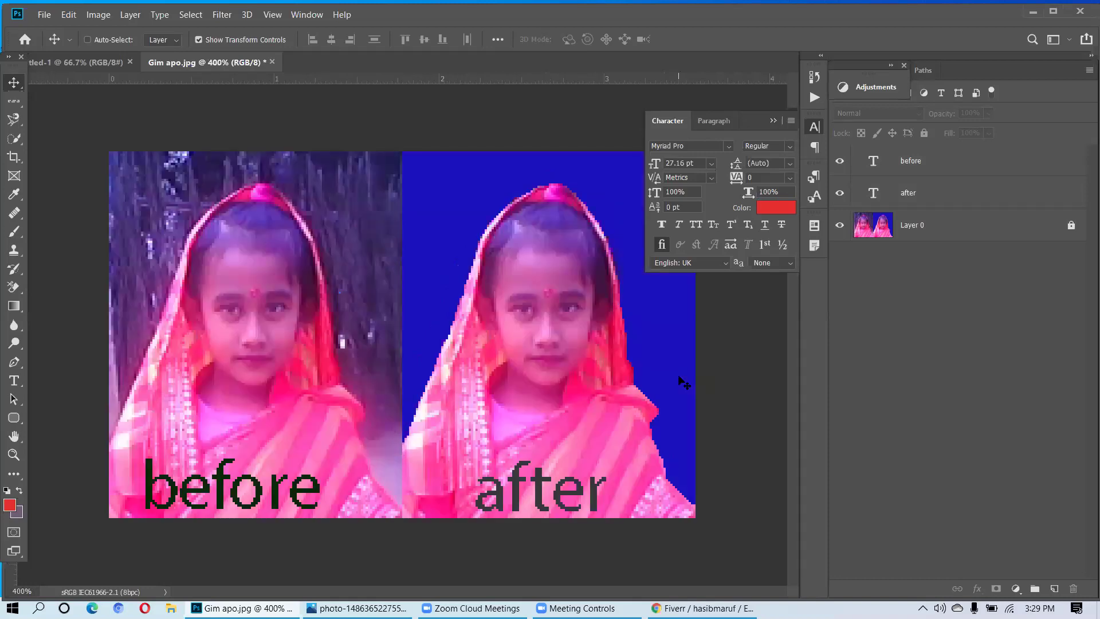
{"action": "key", "text": "ctrl+plus"}
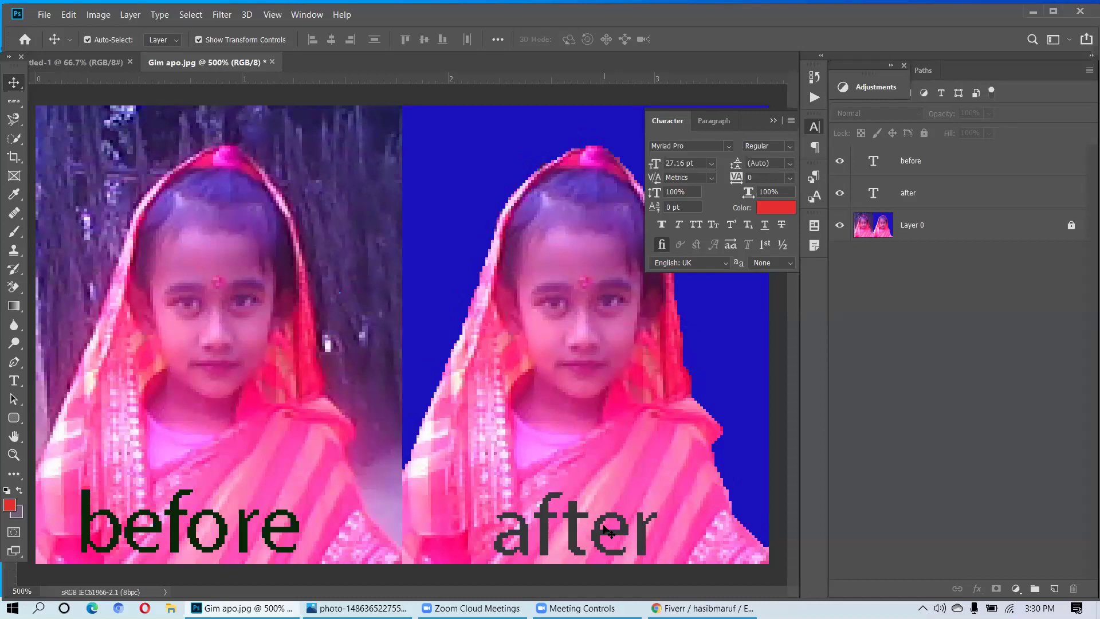
{"action": "left_click", "coordinate": [150, 538]}
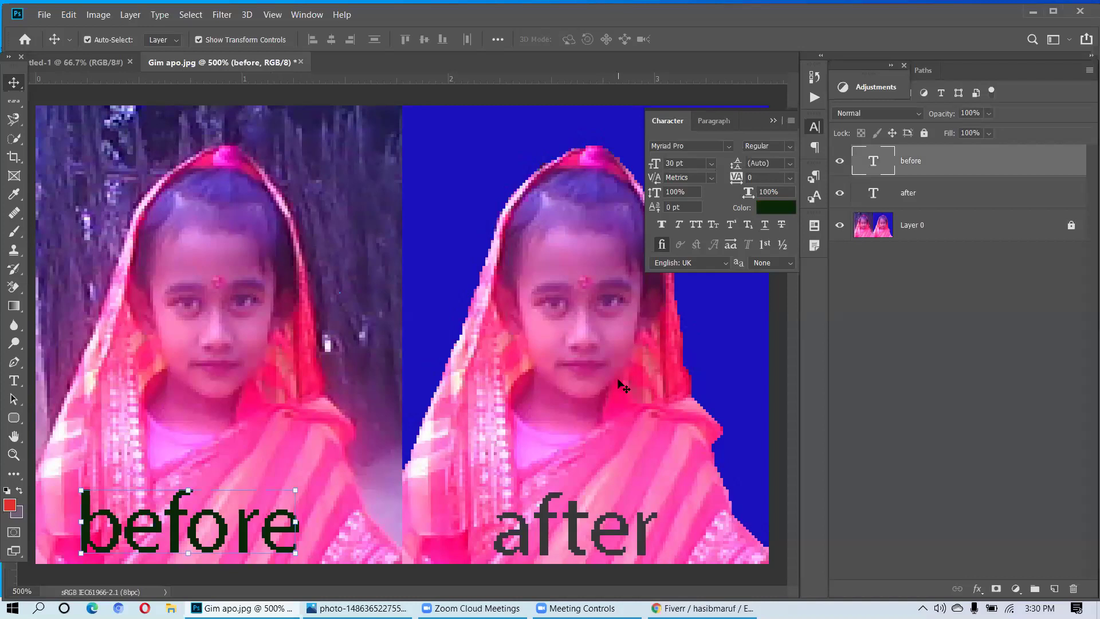
{"action": "left_click", "coordinate": [892, 197]}
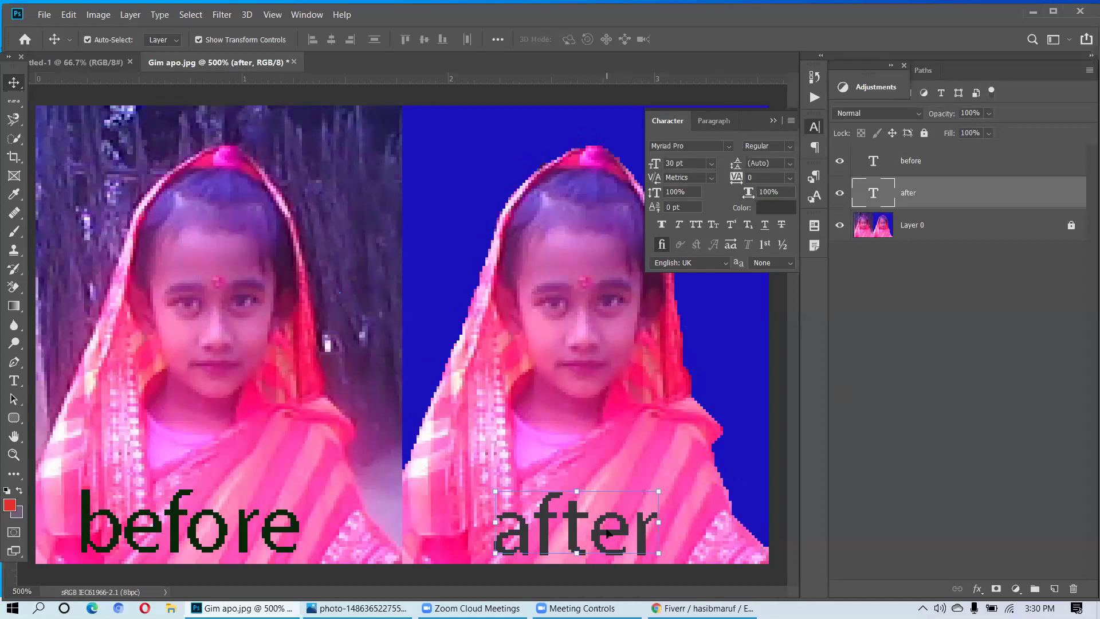
{"action": "double_click", "coordinate": [886, 198]}
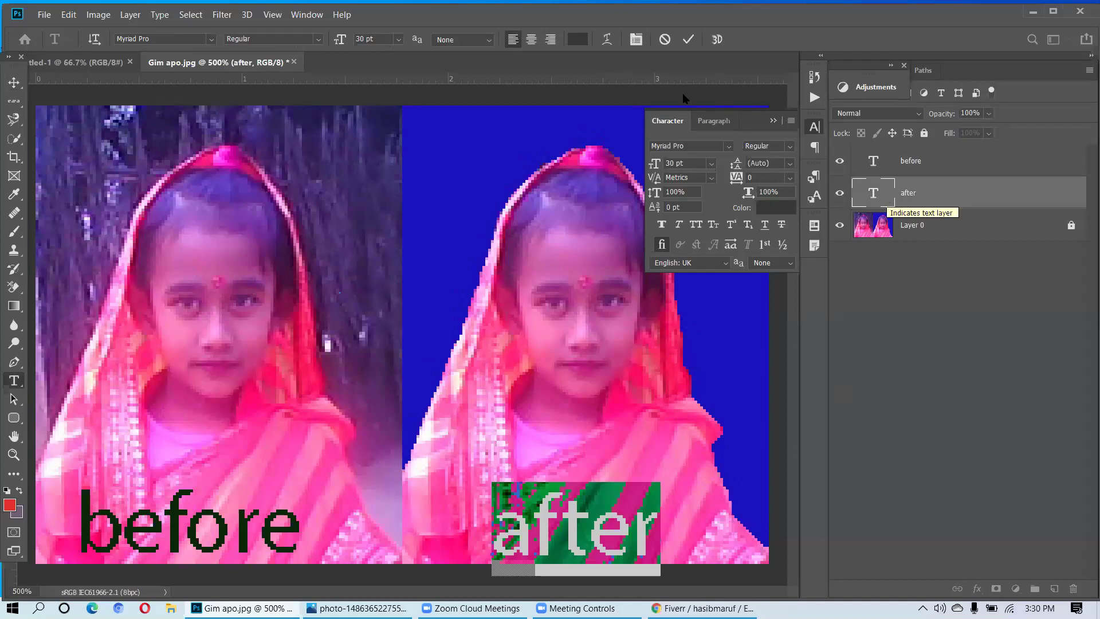
{"action": "left_click", "coordinate": [575, 39]}
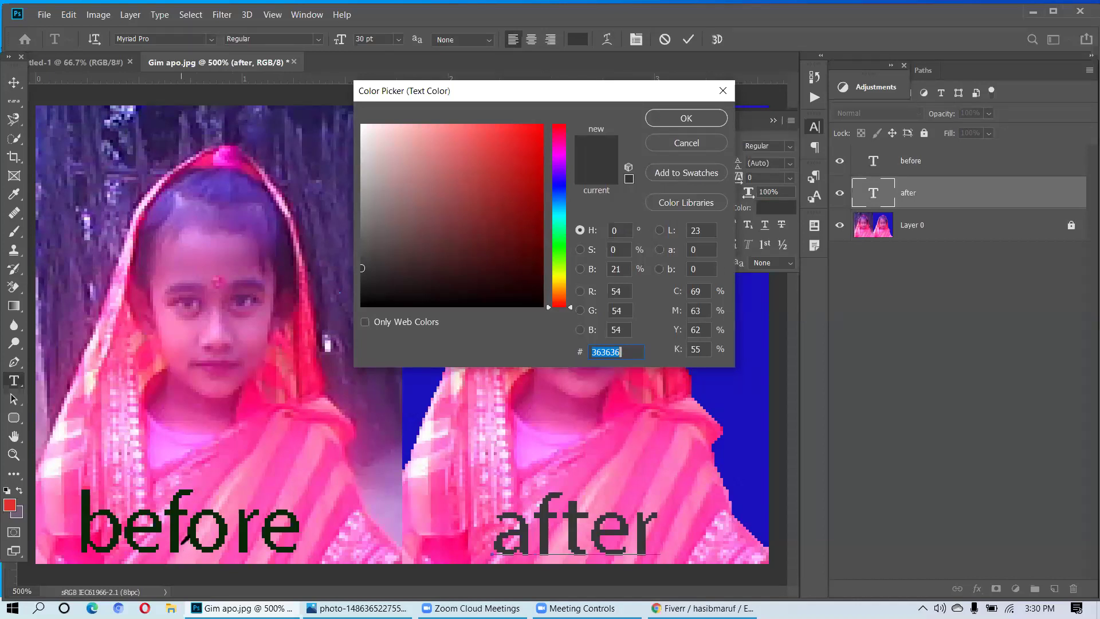
{"action": "left_click", "coordinate": [185, 540]}
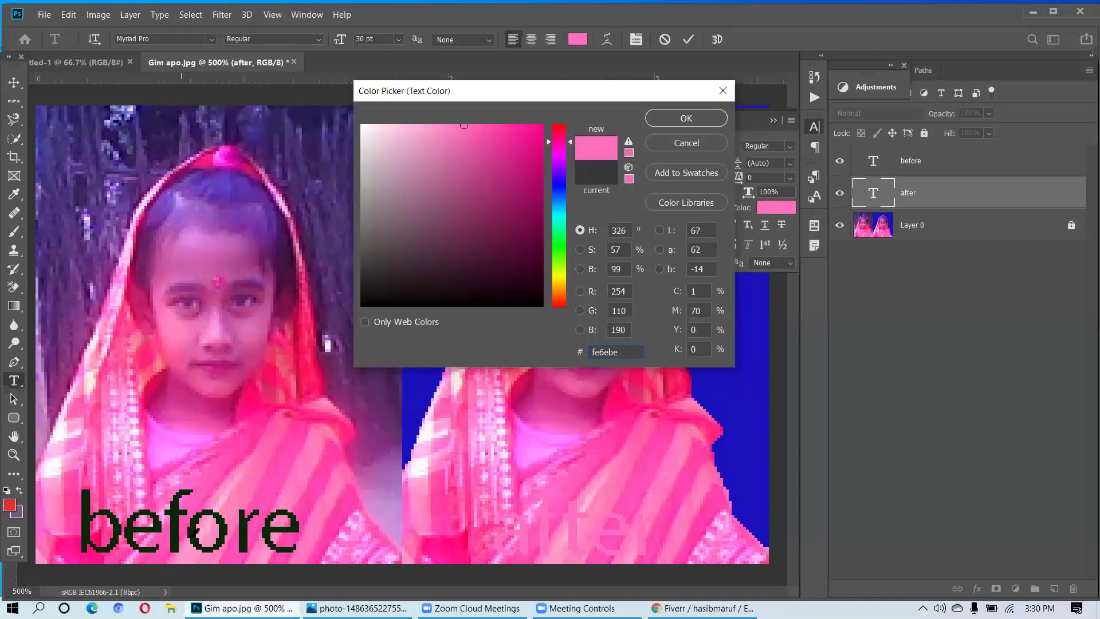
{"action": "left_click", "coordinate": [193, 535]}
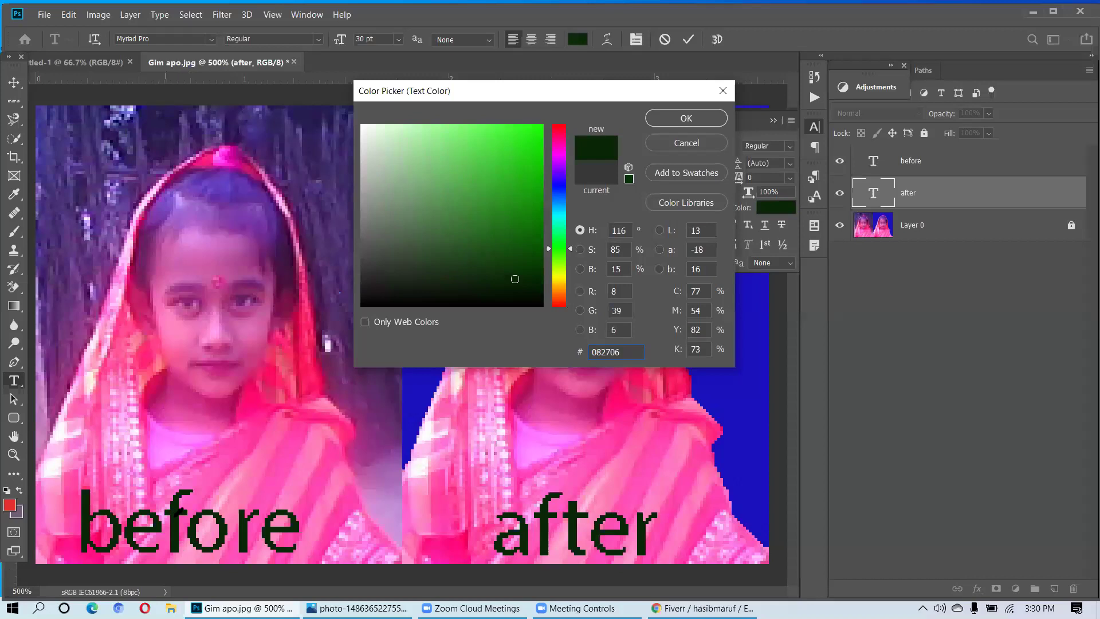
{"action": "key", "text": "ctrl+a"}
{"action": "left_click", "coordinate": [687, 118]}
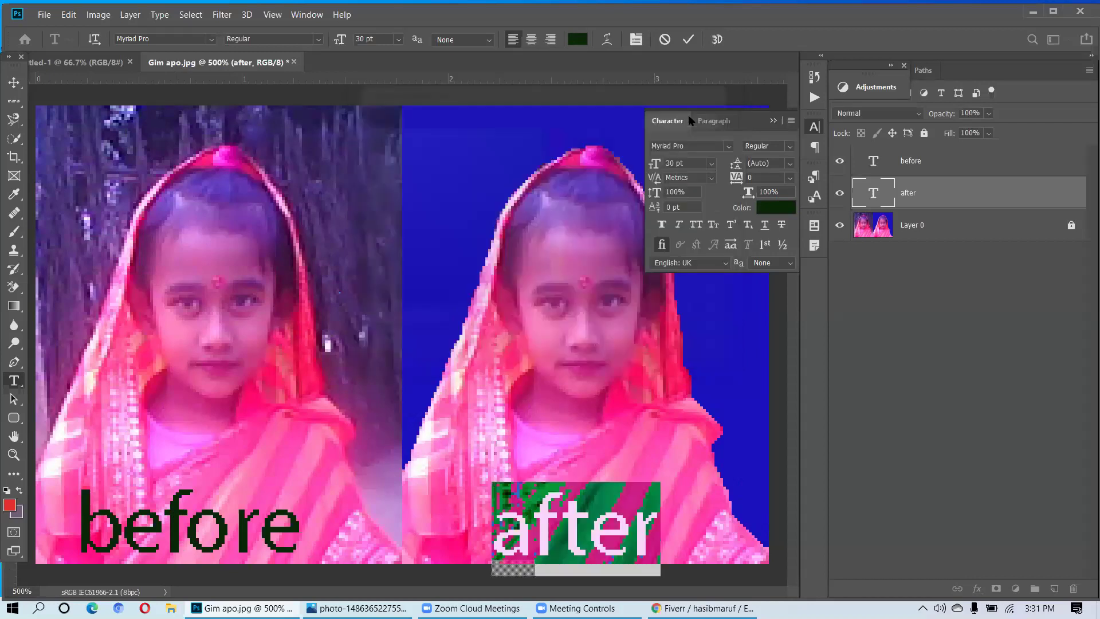
- Commit the "after" text edit, deselect all layers and hide the Character settings to leave the image unobstructed
{"action": "left_click", "coordinate": [885, 166]}
{"action": "key", "text": "v"}
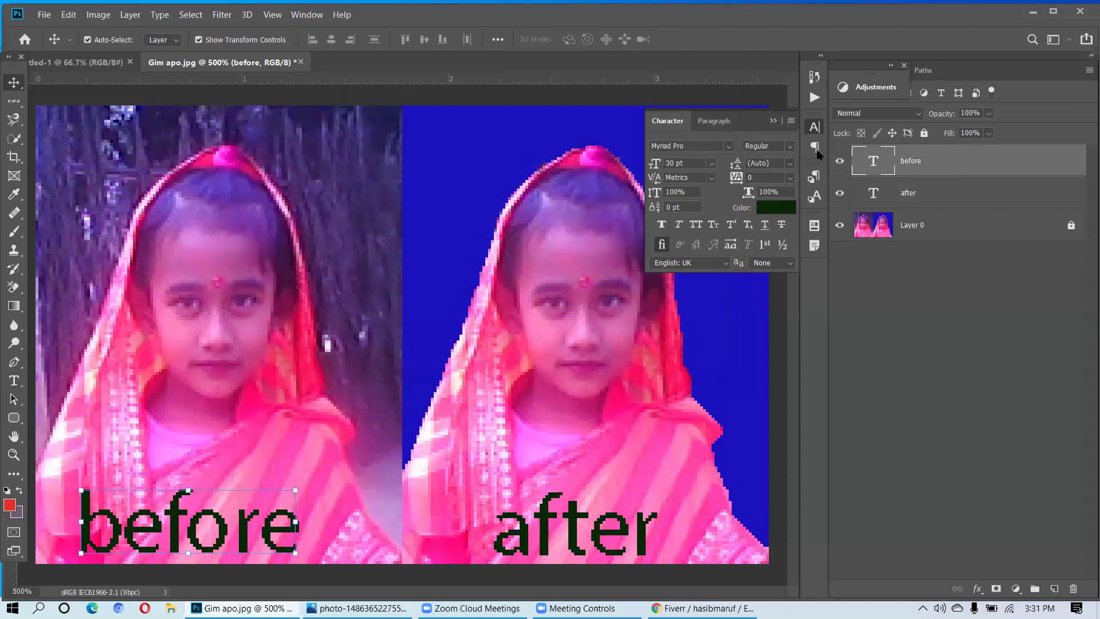
{"action": "left_click", "coordinate": [598, 140]}
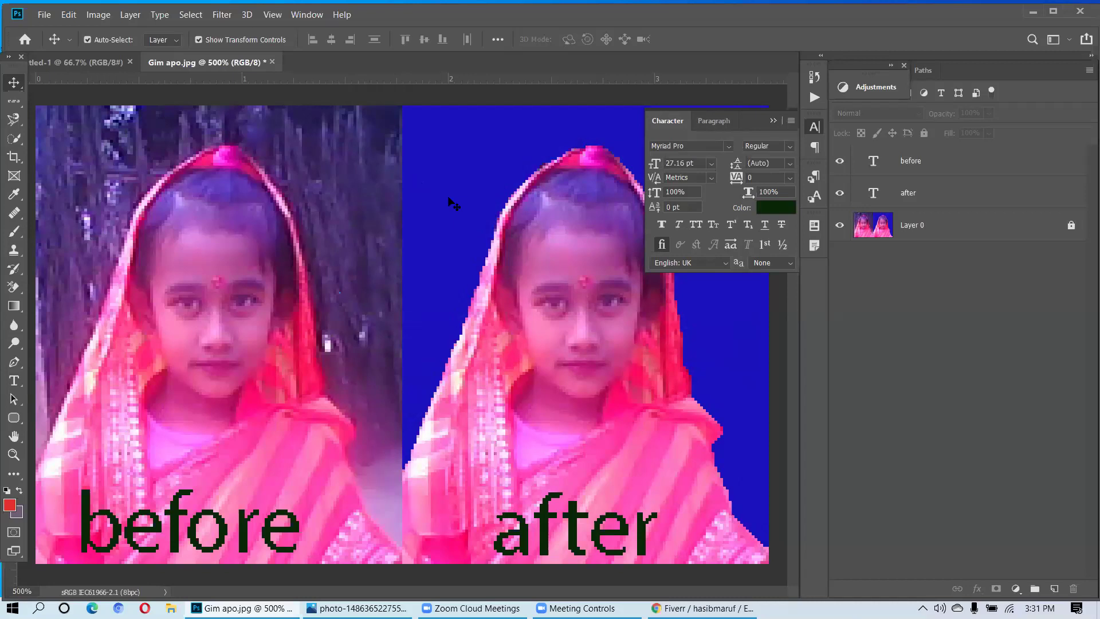
{"action": "left_click", "coordinate": [98, 53]}
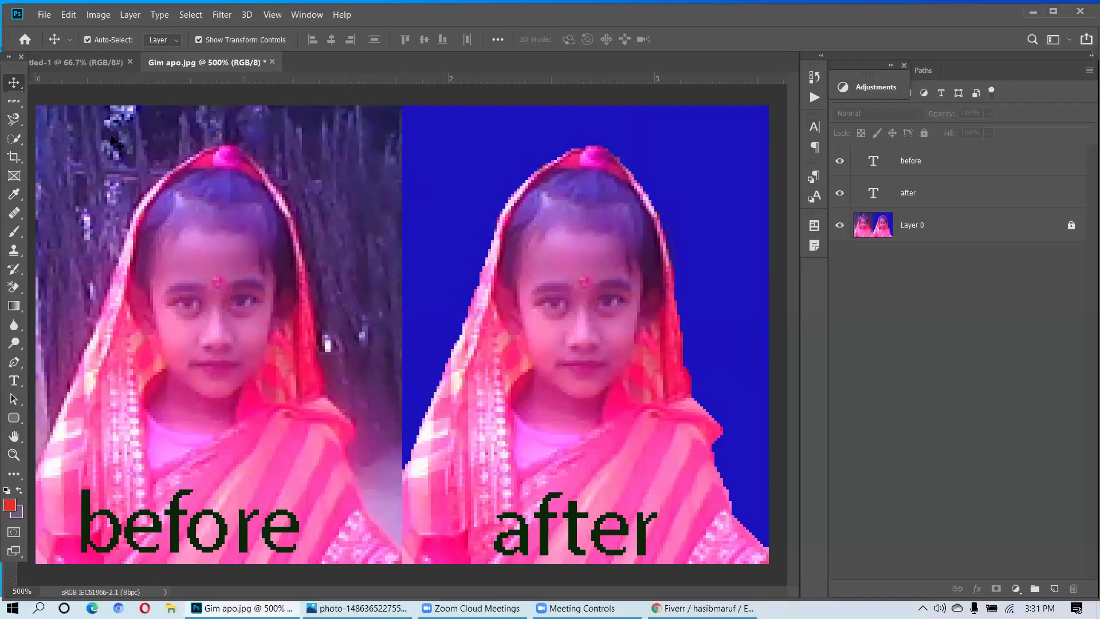
- In the Image Size settings, set the width to 540 pixels and then the height to 370 pixels with proportions linked
{"action": "key", "text": "alt+i"}
{"action": "key", "text": "g"}
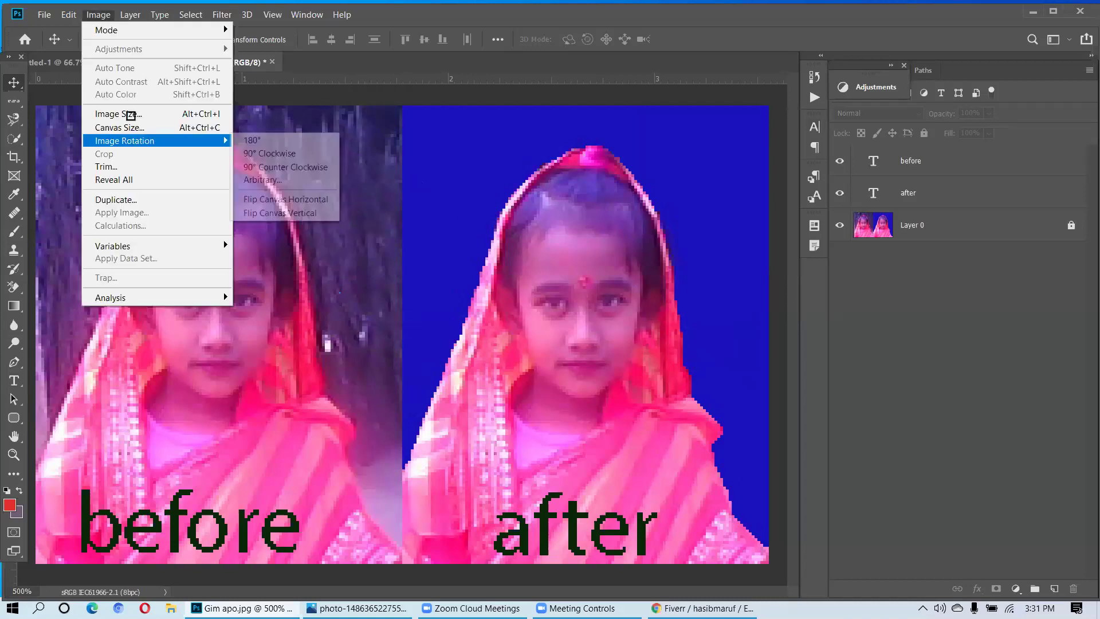
{"action": "key", "text": "i"}
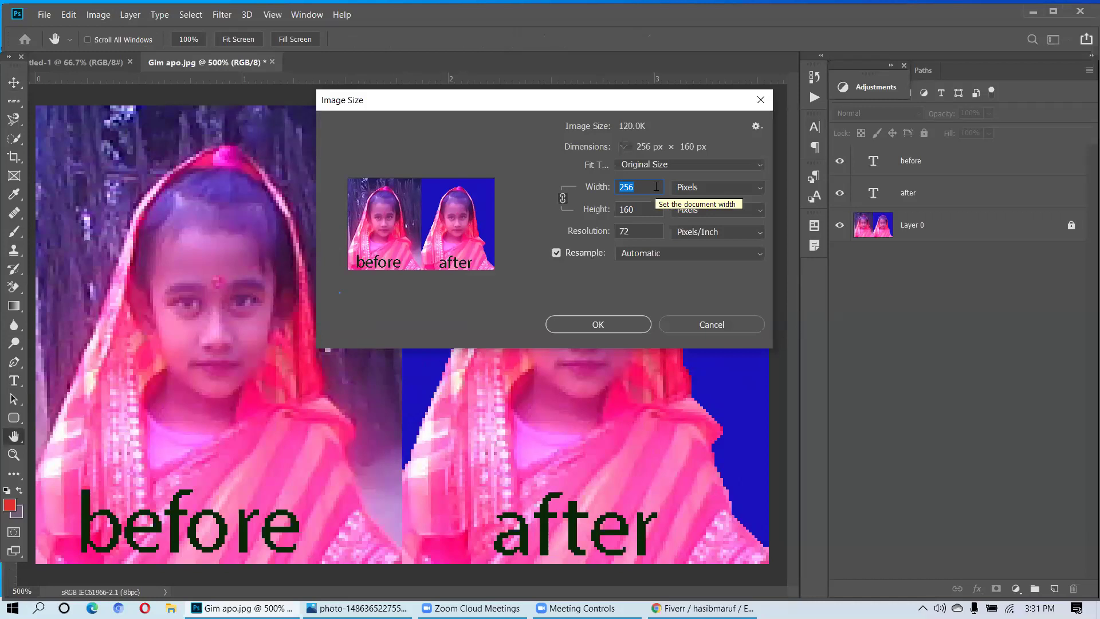
{"action": "type", "text": "54"}
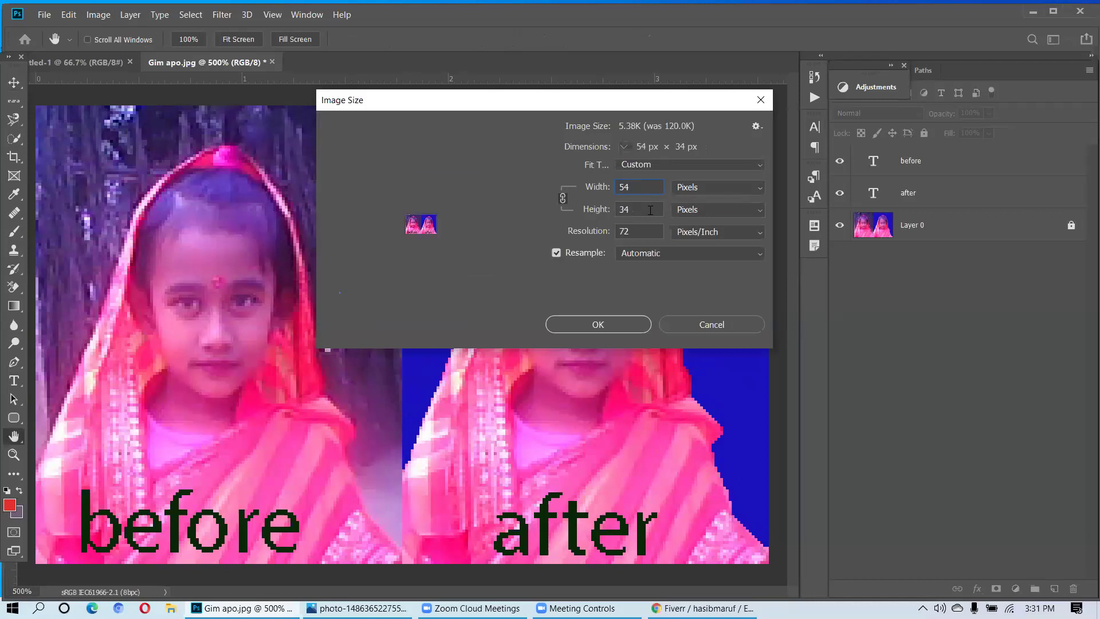
{"action": "type", "text": "0"}
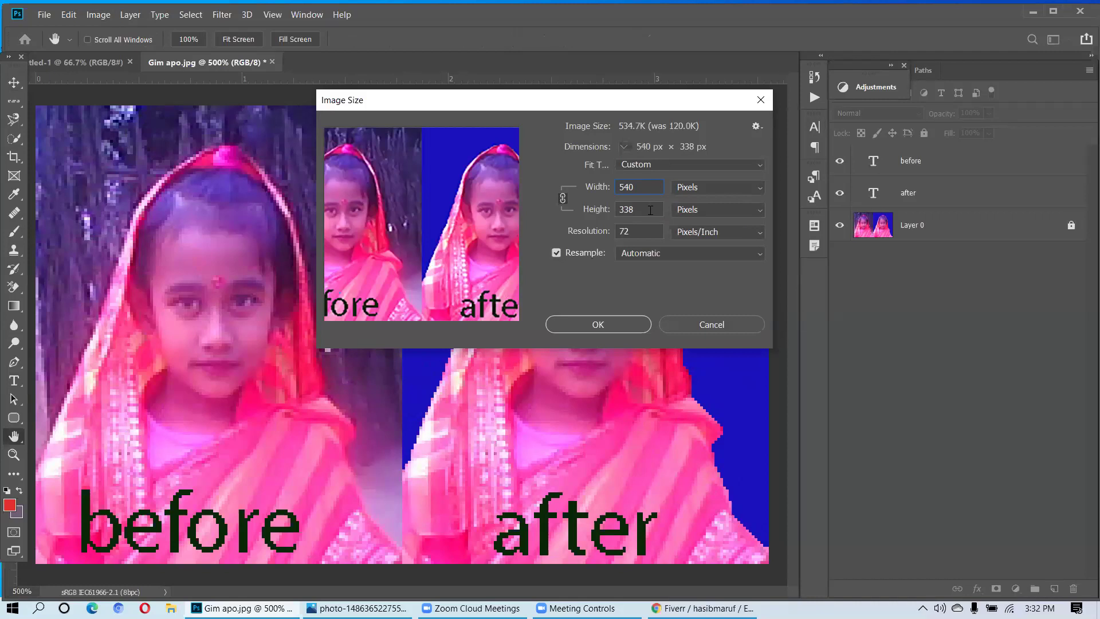
{"action": "left_click", "coordinate": [650, 209]}
{"action": "key", "text": "BackSpace"}
{"action": "key", "text": "BackSpace"}
{"action": "type", "text": "70"}
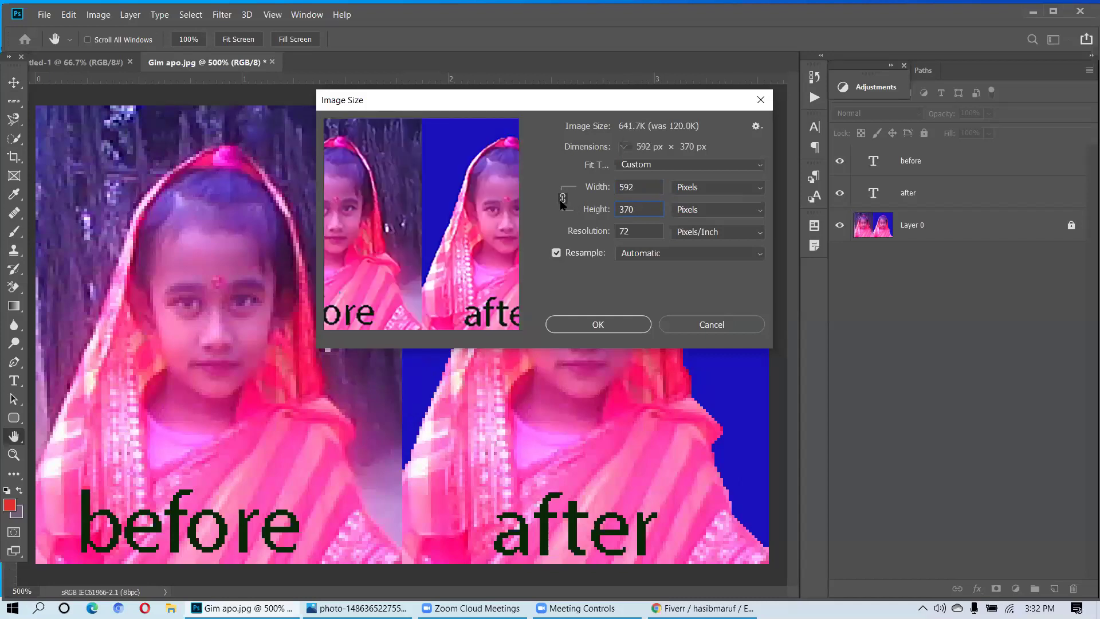
- Unlink the width and height proportions and set the image width to 540 pixels
{"action": "key", "text": "ctrl+a"}
{"action": "left_click", "coordinate": [562, 200]}
{"action": "double_click", "coordinate": [637, 181]}
{"action": "type", "text": "54"}
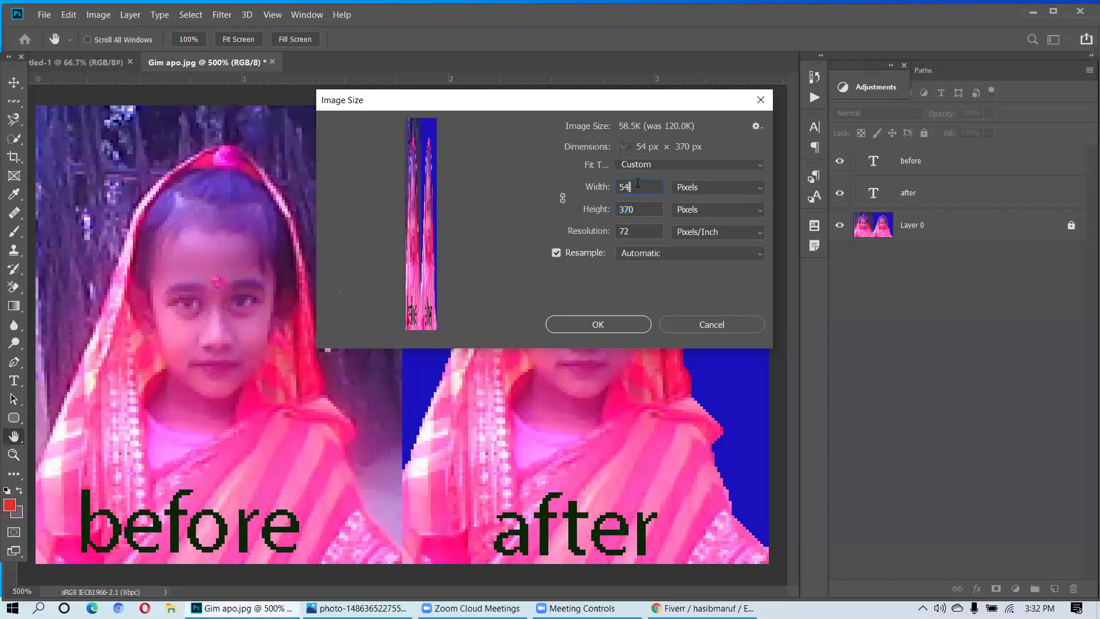
{"action": "type", "text": "0"}
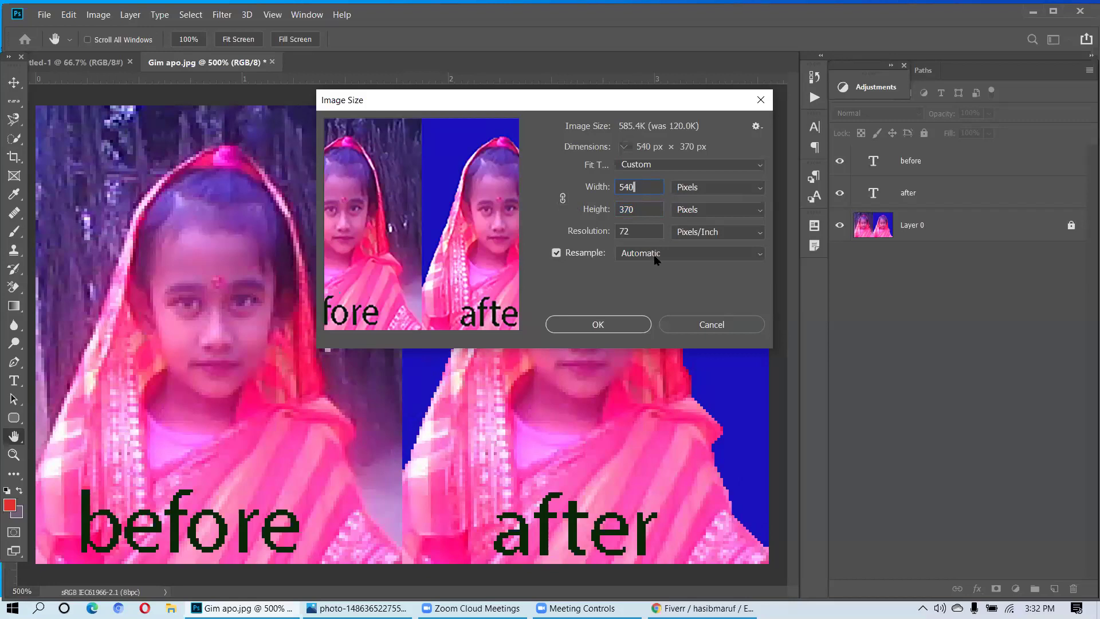
- Set the resolution to 300 pixels per inch and apply the new image size
{"action": "left_click", "coordinate": [646, 226]}
{"action": "key", "text": "BackSpace"}
{"action": "key", "text": "BackSpace"}
{"action": "type", "text": "300"}
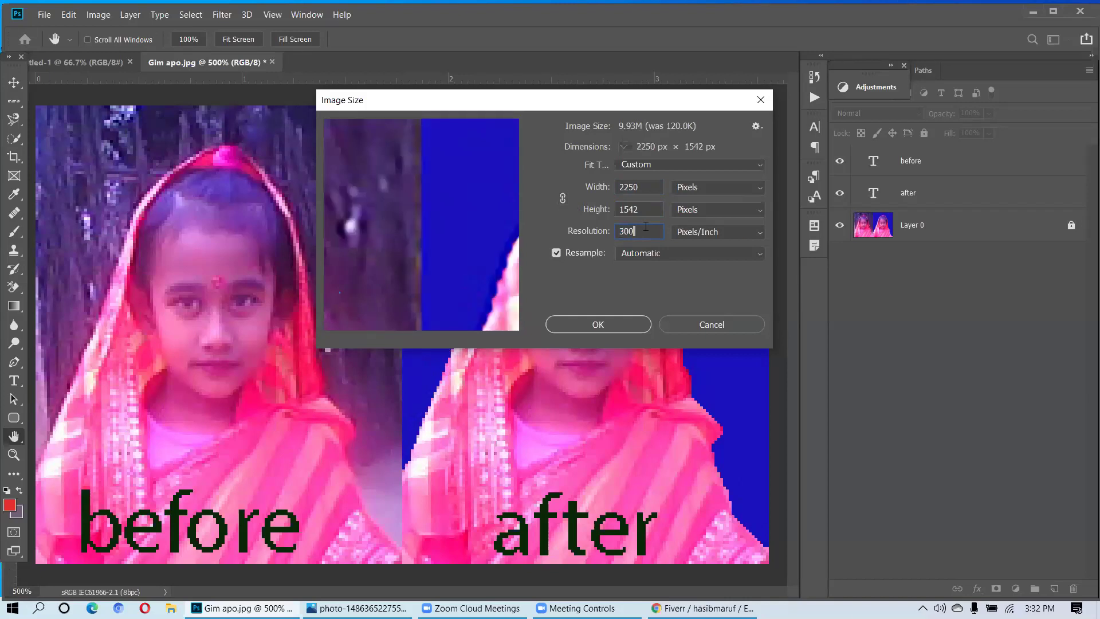
{"action": "left_click", "coordinate": [613, 318]}
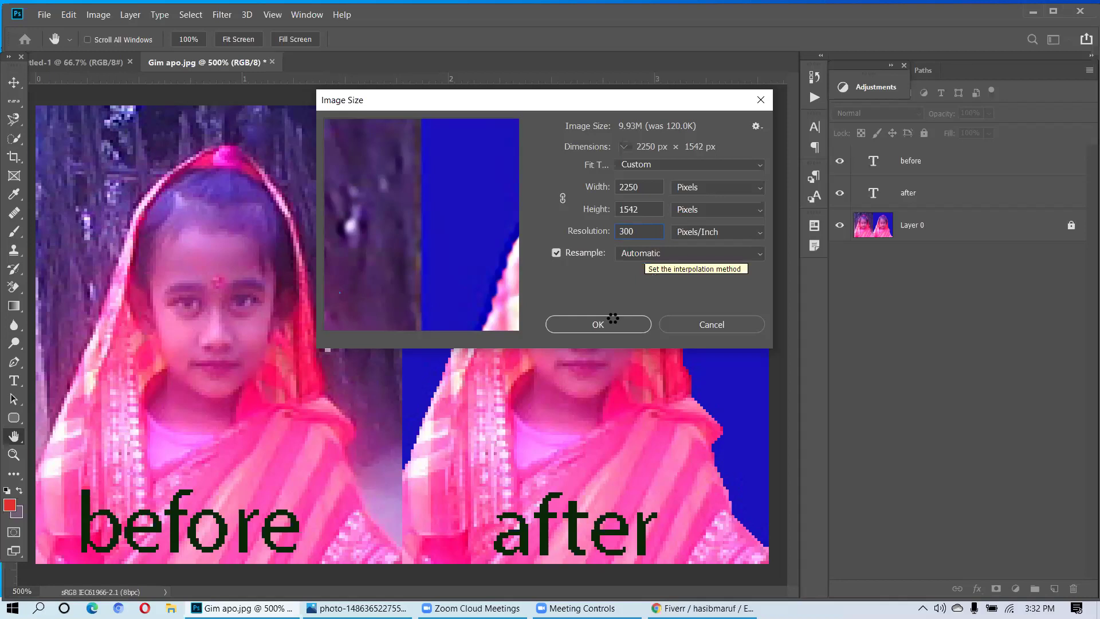
{"action": "left_click", "coordinate": [615, 322]}
{"action": "key", "text": "v"}
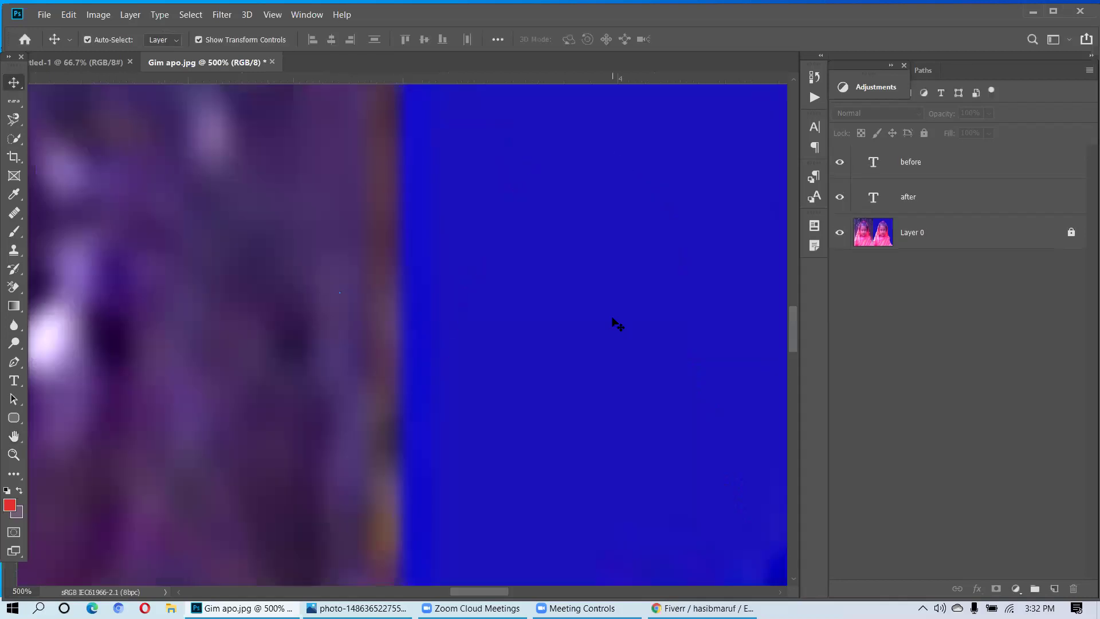
{"action": "key", "text": "ctrl"}
{"action": "scroll", "coordinate": [616, 324], "scroll_direction": "left", "scroll_amount": 1}
{"action": "scroll", "coordinate": [616, 324], "scroll_direction": "down", "scroll_amount": 4}
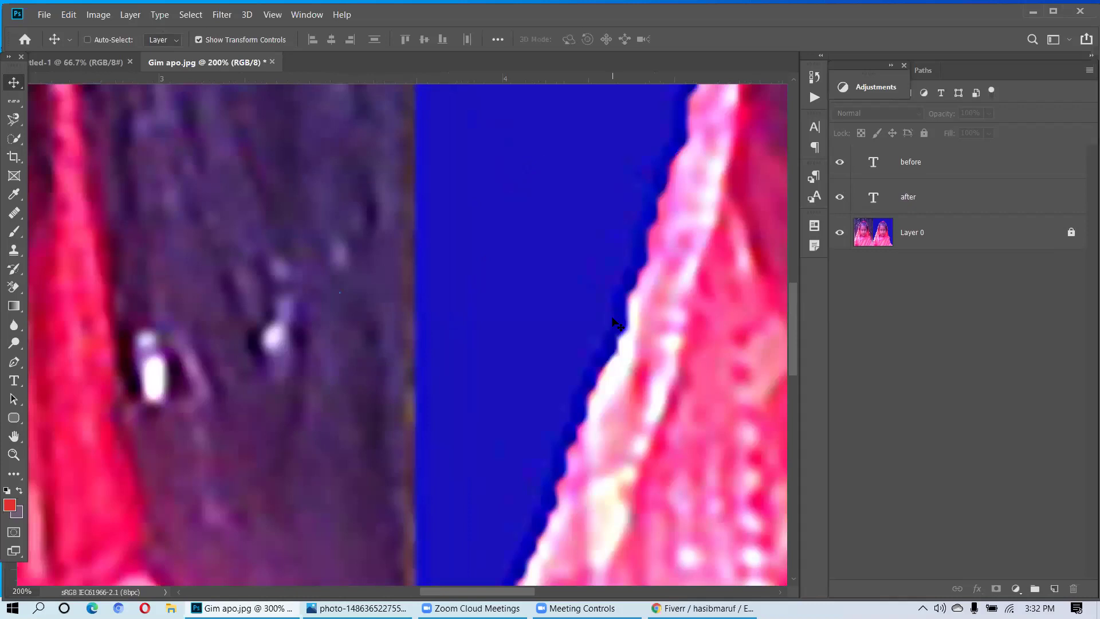
{"action": "scroll", "coordinate": [616, 324], "scroll_direction": "down", "scroll_amount": 2}
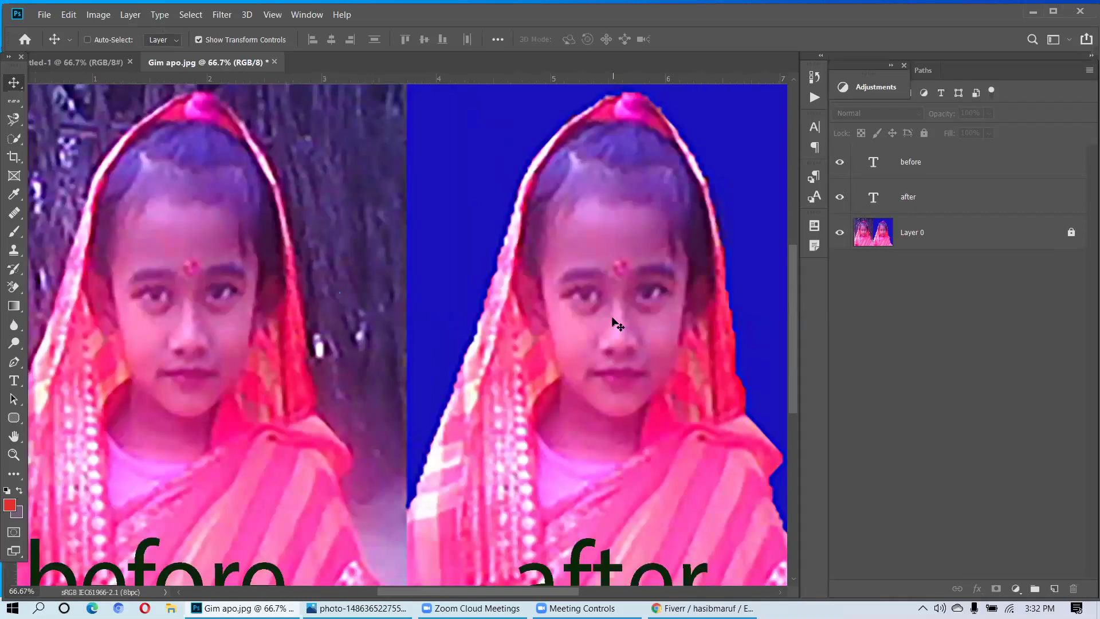
{"action": "scroll", "coordinate": [615, 324], "scroll_direction": "down", "scroll_amount": 2}
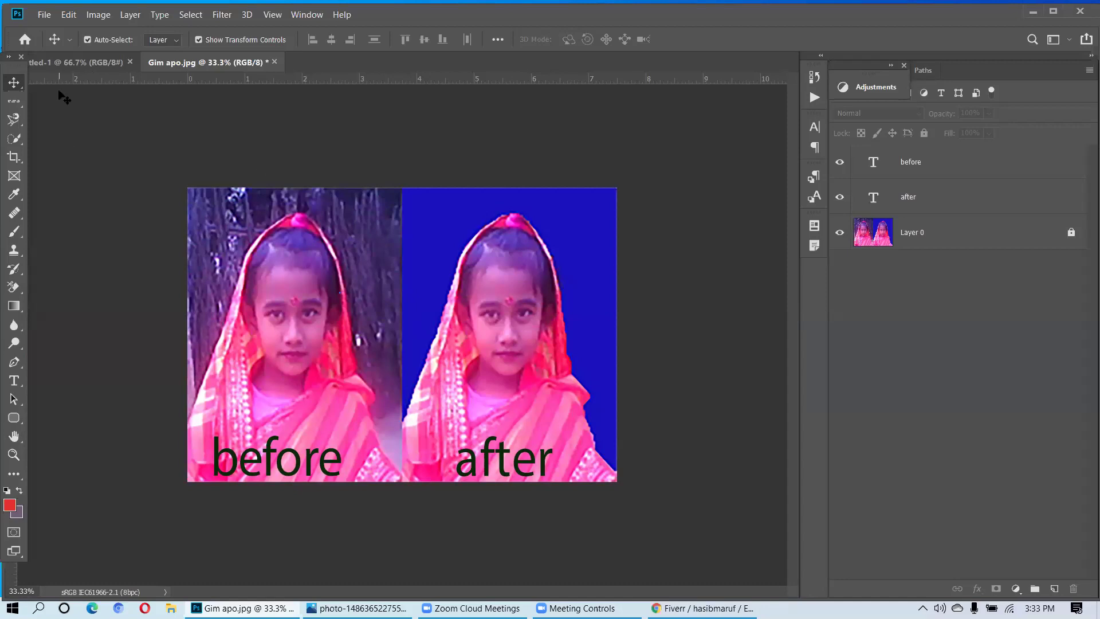
- Open the image's File Info and enter the document title "grapich design chane or remove or cut out background images"
{"action": "left_click", "coordinate": [43, 14]}
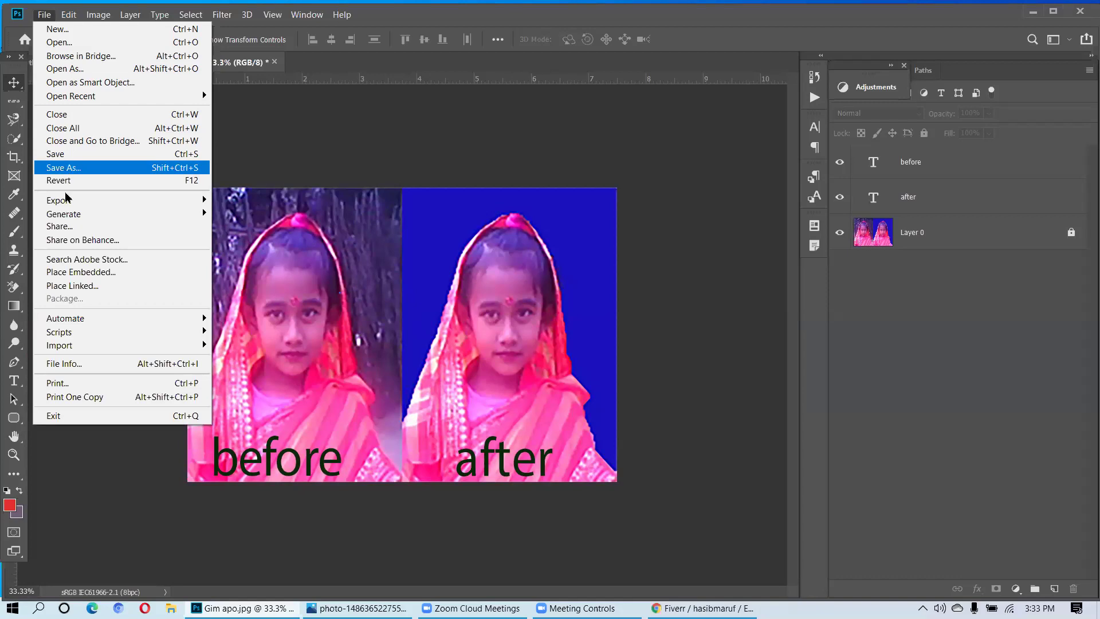
{"action": "left_click", "coordinate": [81, 363]}
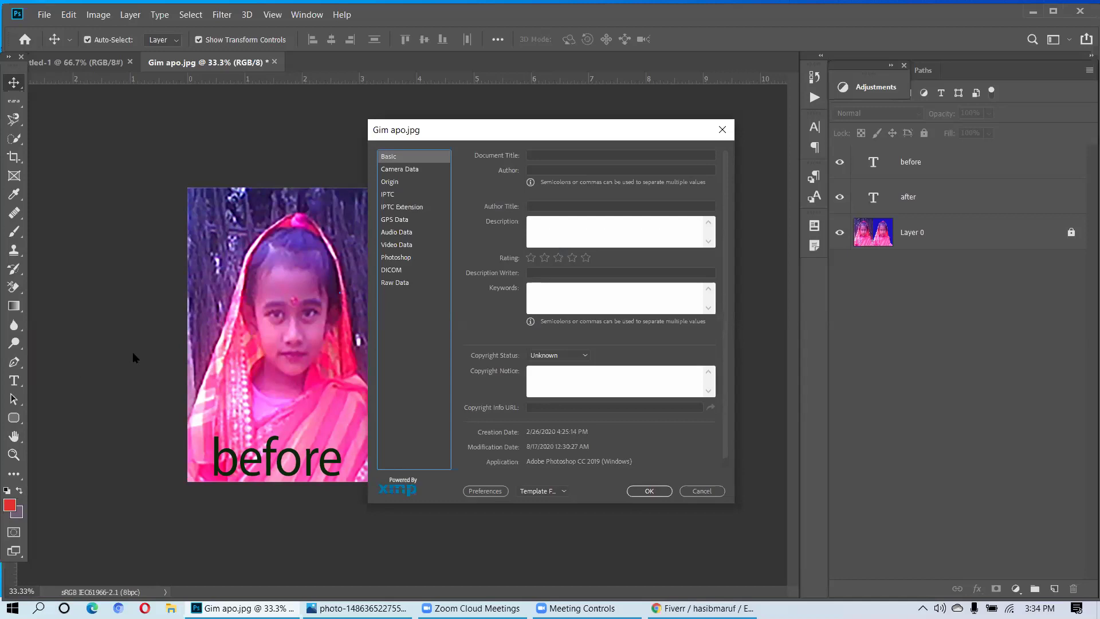
{"action": "left_click", "coordinate": [534, 155]}
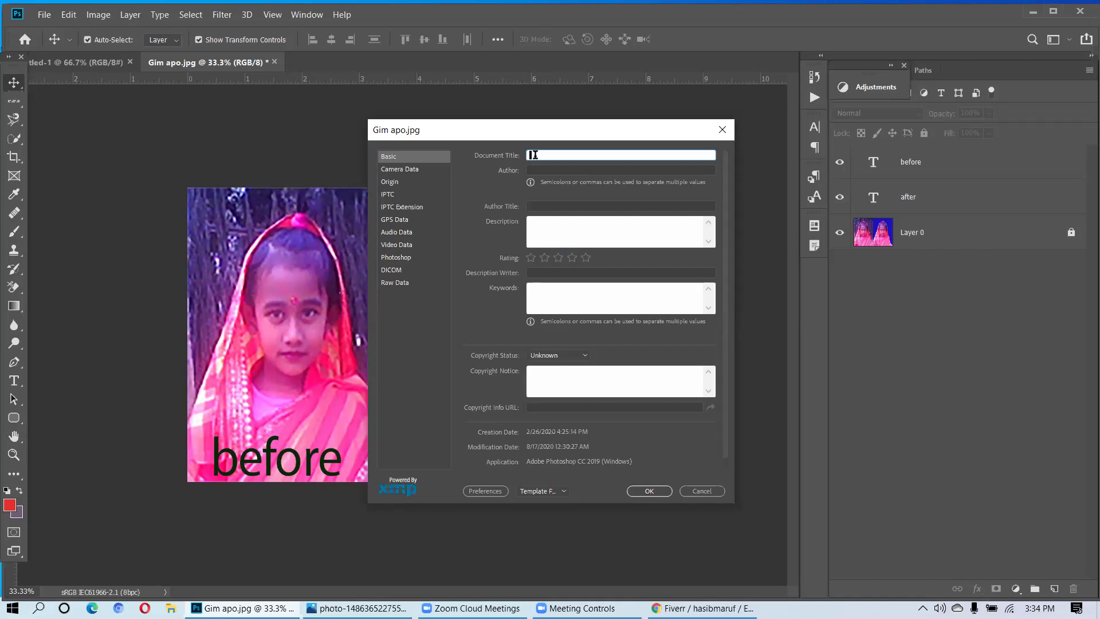
{"action": "type", "text": "c"}
{"action": "key", "text": "BackSpace"}
{"action": "type", "text": "grap"}
{"action": "type", "text": "ich design"}
{"action": "type", "text": "chane or remove or cut out bac"}
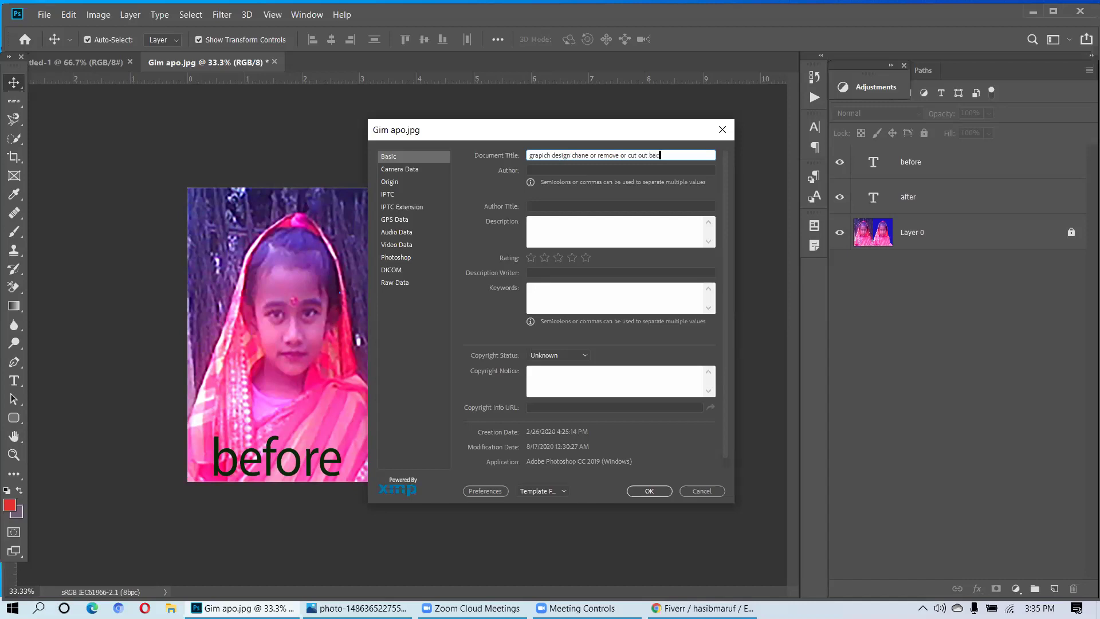
{"action": "type", "text": "kground images"}
- Enter the author's full name and set the author title to "pro graphic designer" in the file information
{"action": "left_click", "coordinate": [540, 172]}
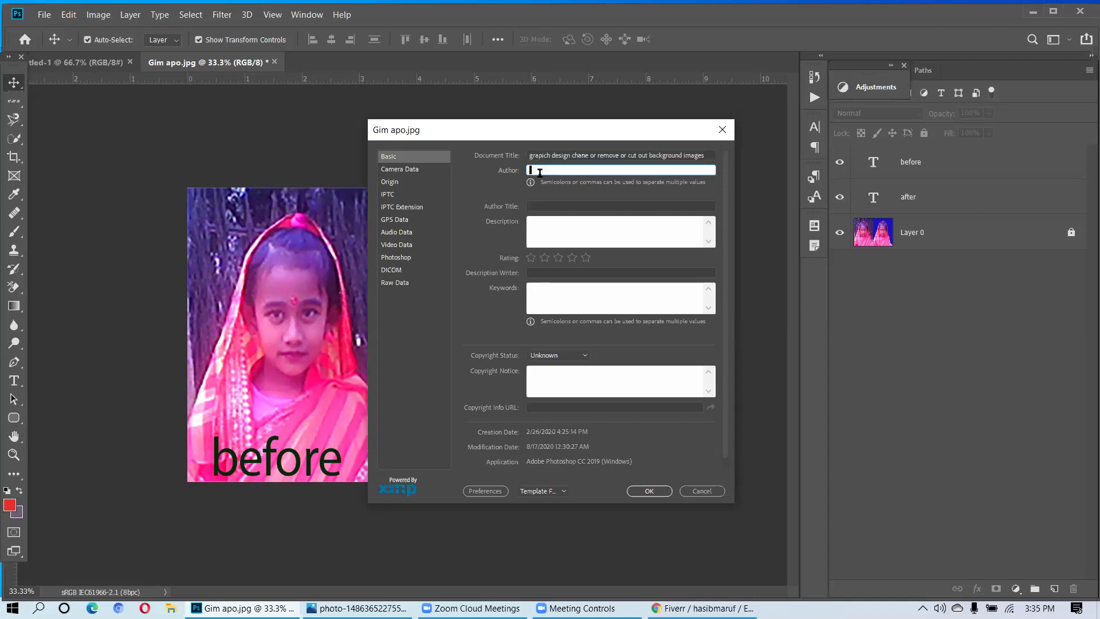
{"action": "type", "text": "hasib"}
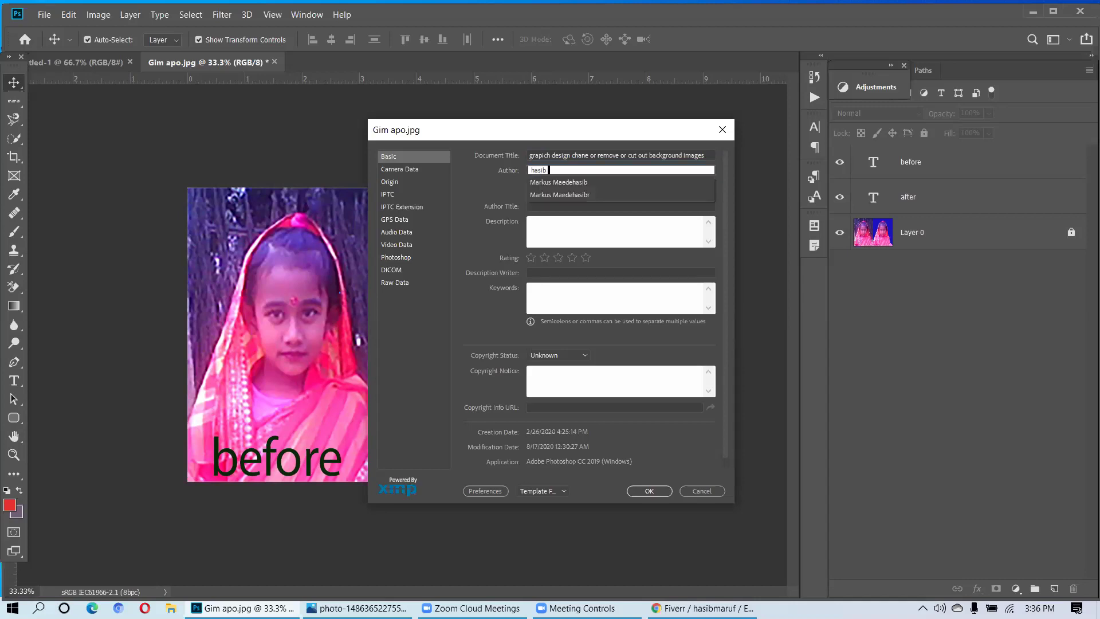
{"action": "type", "text": " maruf"}
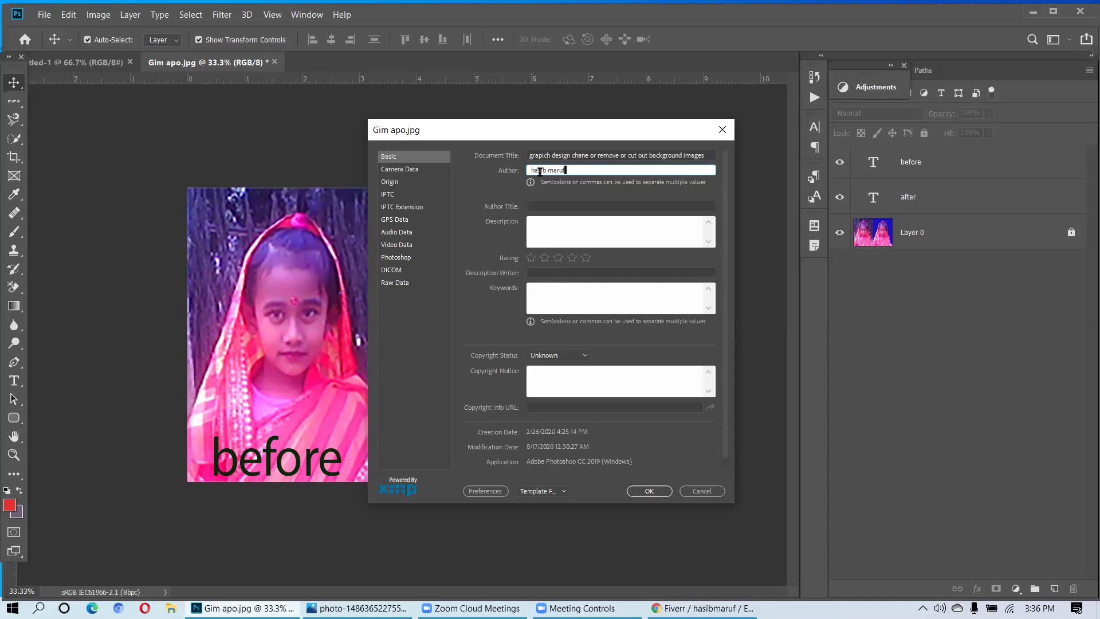
{"action": "left_click", "coordinate": [536, 206]}
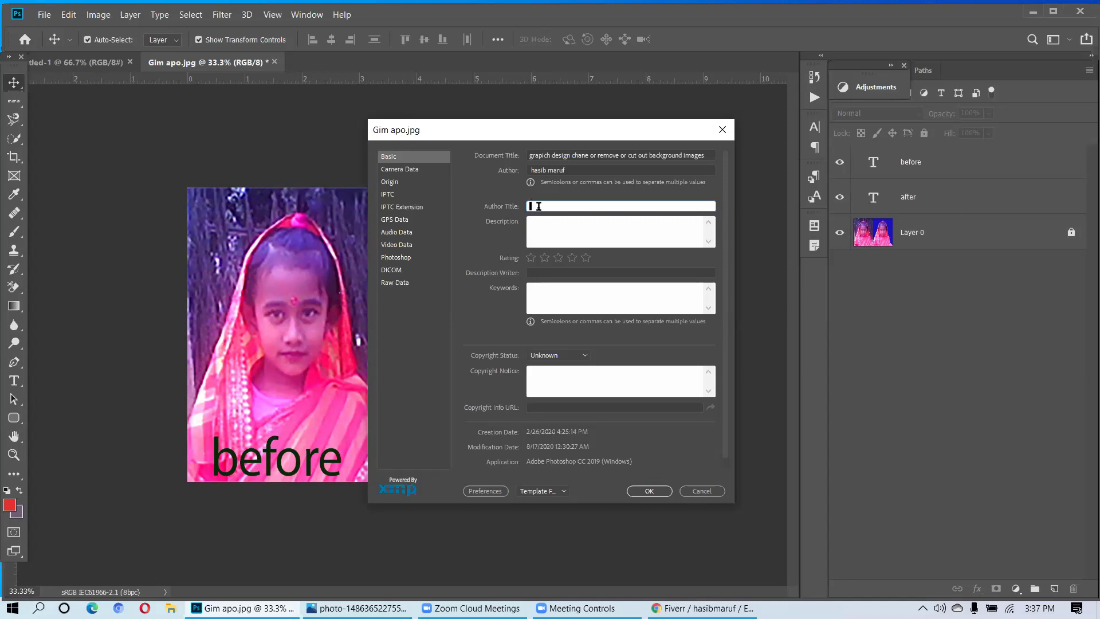
{"action": "type", "text": "pro"}
{"action": "type", "text": "grap"}
{"action": "type", "text": "hic designer"}
- Begin the file description with "hi, i'm a professional graphic desiner"
{"action": "left_click", "coordinate": [536, 232]}
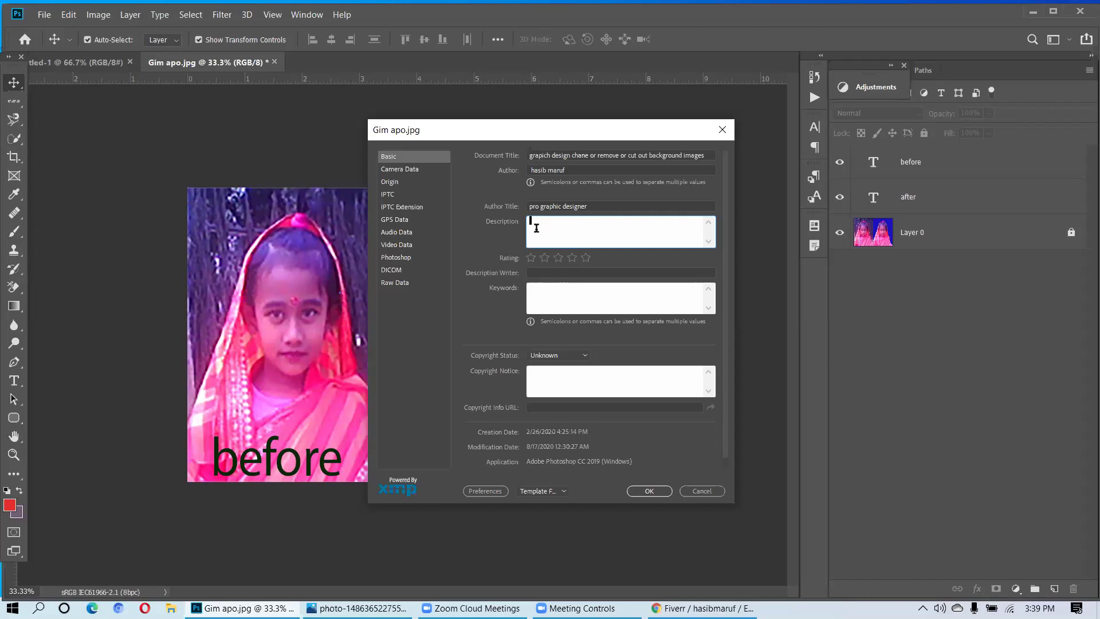
{"action": "type", "text": "hu"}
{"action": "key", "text": "BackSpace"}
{"action": "type", "text": "i, i'm a profe"}
{"action": "type", "text": "ssional graphic designer"}
{"action": "left_click", "coordinate": [626, 221]}
{"action": "key", "text": "BackSpace"}
- Continue the file description with the phrase "i am good at" after the opening sentence
{"action": "left_click", "coordinate": [640, 220]}
{"action": "type", "text": "i am "}
{"action": "type", "text": "good"}
{"action": "type", "text": " at ad"}
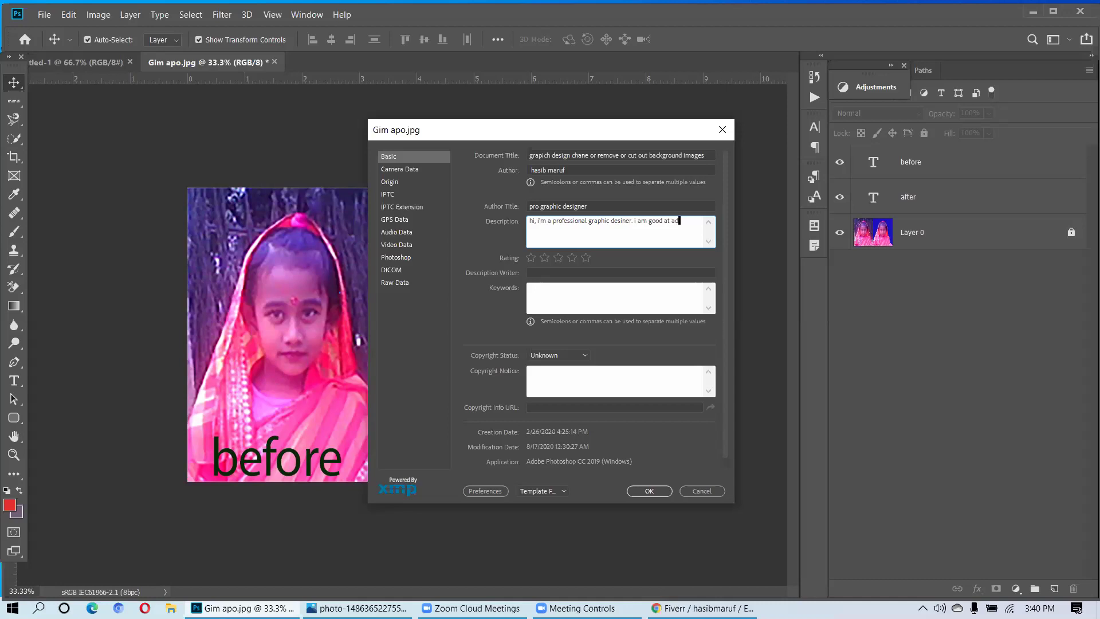
{"action": "type", "text": "o"}
{"action": "type", "text": "be"}
{"action": "key", "text": "BackSpace"}
{"action": "key", "text": "BackSpace"}
{"action": "key", "text": "BackSpace"}
{"action": "key", "text": "BackSpace"}
{"action": "key", "text": "BackSpace"}
- Complete the file description with "brackground removal, hair masking, retoucing, background transparnt etc."
{"action": "type", "text": "brackground removal,"}
{"action": "type", "text": "hai"}
{"action": "type", "text": "r masking;"}
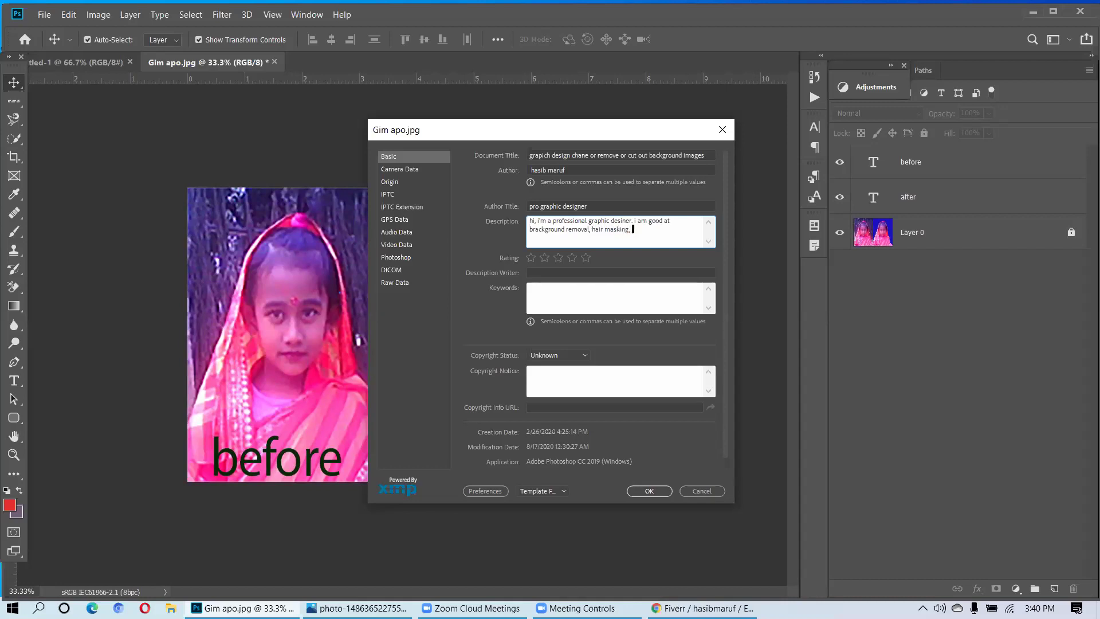
{"action": "type", "text": " retouching,"}
{"action": "type", "text": "background tran"}
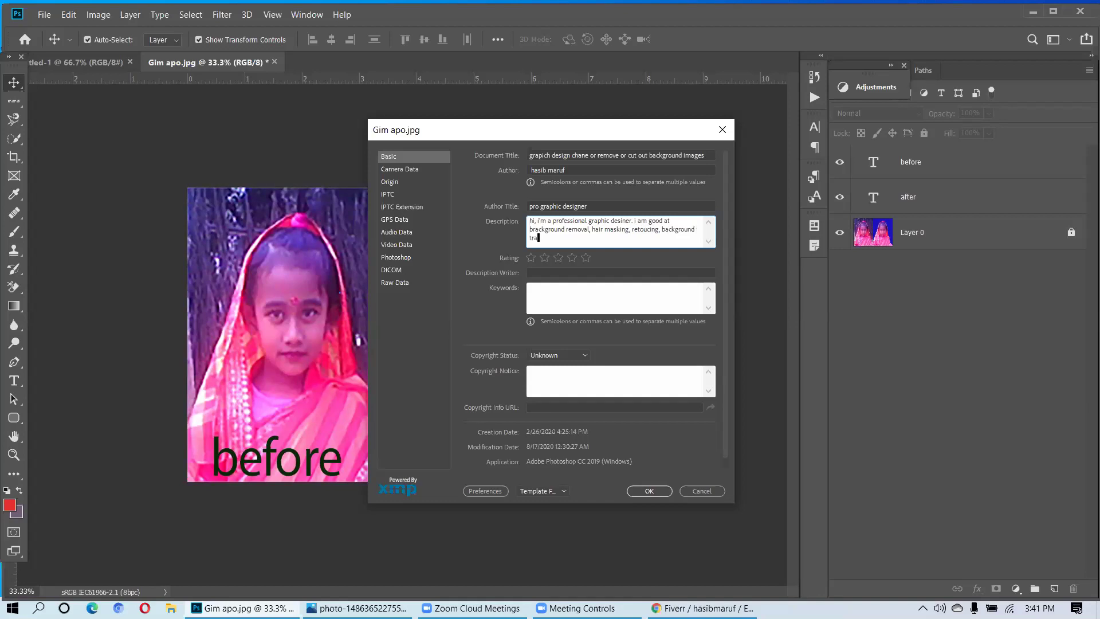
{"action": "type", "text": "sparnt etc"}
- Rate the image five stars and enter the description writer's full name
{"action": "left_click", "coordinate": [572, 259]}
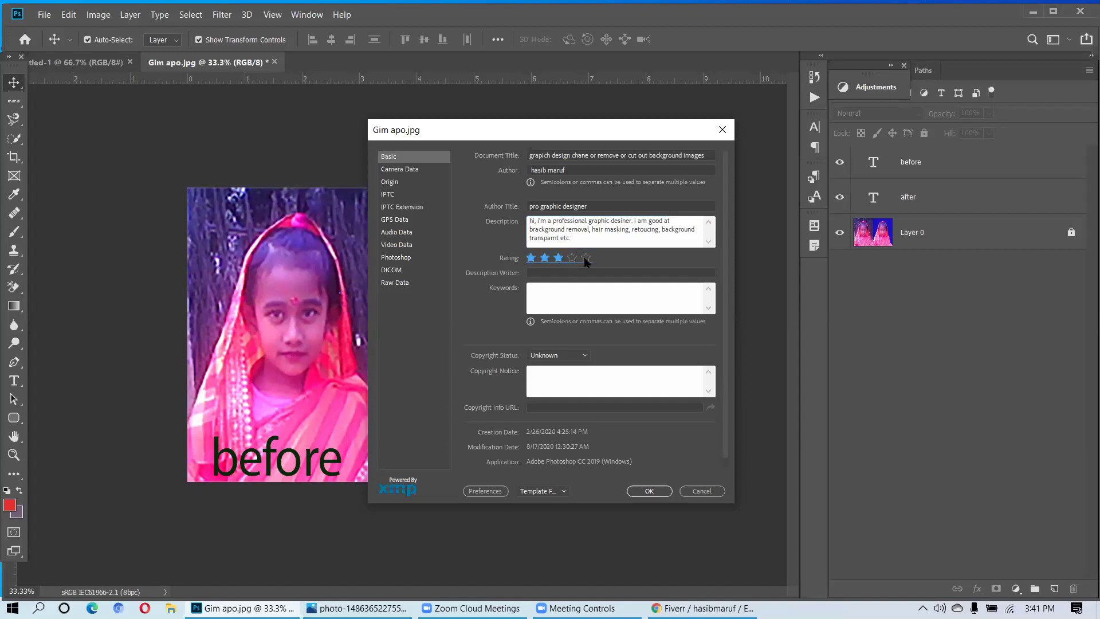
{"action": "left_click", "coordinate": [585, 258]}
{"action": "left_click", "coordinate": [544, 272]}
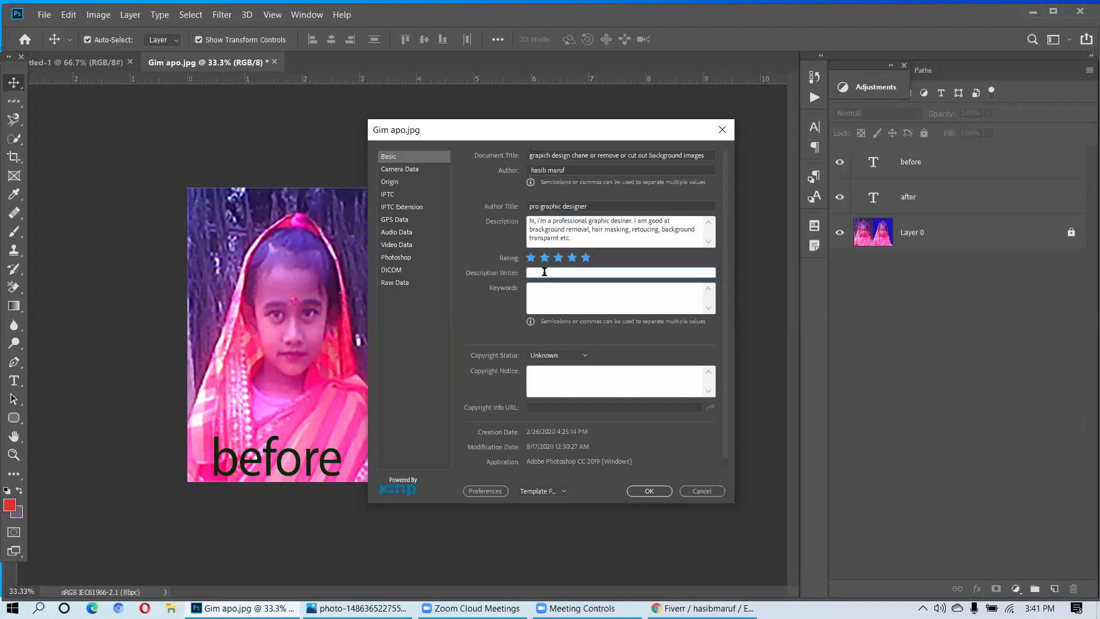
{"action": "type", "text": "hasib"}
{"action": "type", "text": "maruf"}
- Enter the keywords "change/removal/cut out background, hair masking, retoucing," in the file information
{"action": "left_click", "coordinate": [538, 290]}
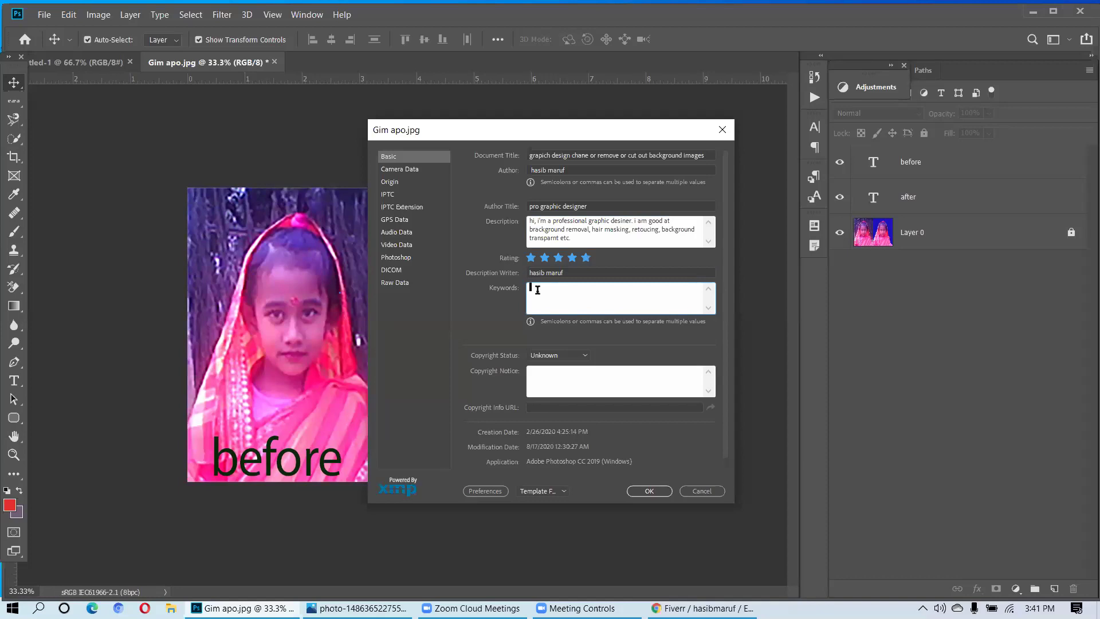
{"action": "type", "text": "change/removal/cut out background"}
{"action": "type", "text": "hair "}
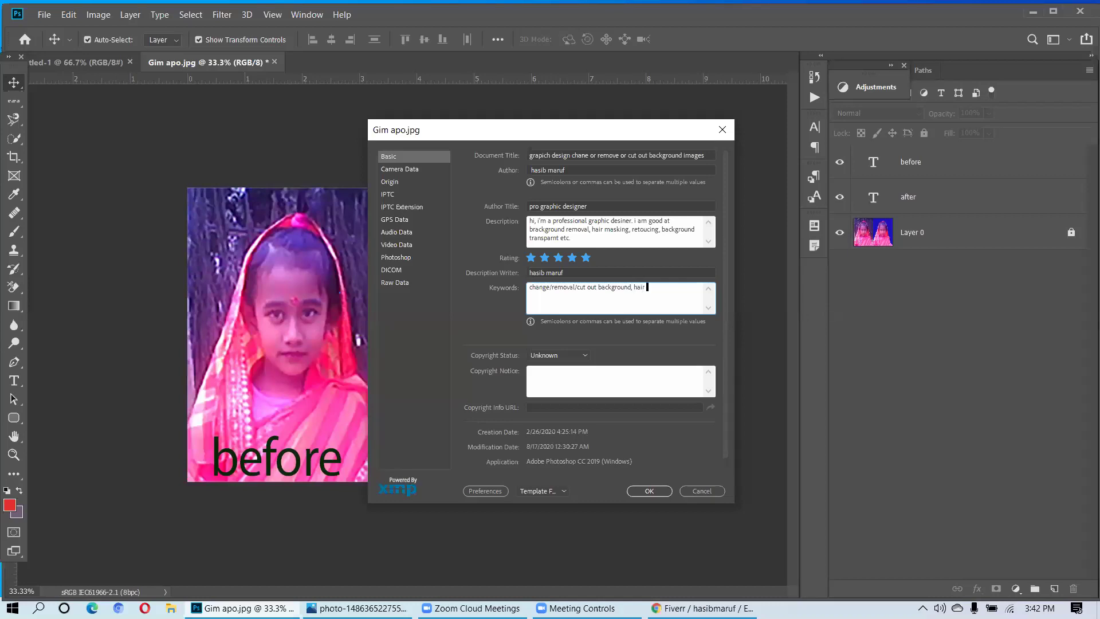
{"action": "type", "text": "mas"}
{"action": "type", "text": "king, retoc"}
{"action": "key", "text": "BackSpace"}
{"action": "type", "text": "ucing,"}
{"action": "key", "text": "BackSpace"}
- Add "brightness, color carroection" to the keywords
{"action": "type", "text": "br"}
{"action": "type", "text": "ight"}
{"action": "type", "text": "ness"}
{"action": "type", "text": ", color"}
{"action": "type", "text": " re"}
{"action": "type", "text": "so"}
{"action": "key", "text": "BackSpace"}
{"action": "key", "text": "BackSpace"}
{"action": "key", "text": "BackSpace"}
{"action": "key", "text": "BackSpace"}
{"action": "type", "text": "carroection"}
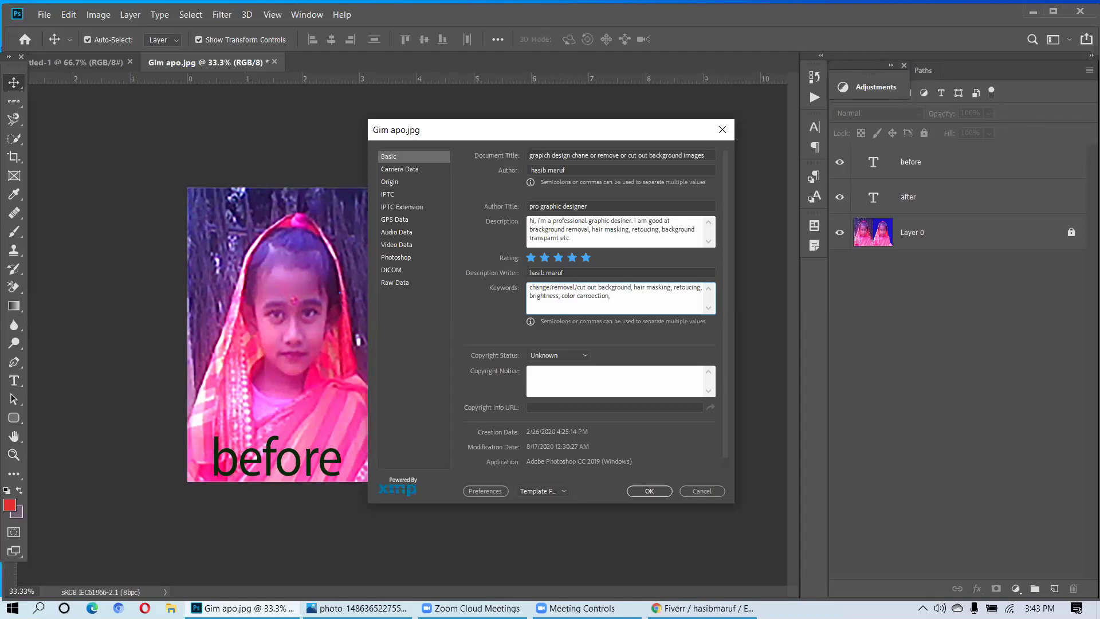
- Add "clipping path, JPG/PNG format" to the keywords
{"action": "type", "text": ",clipping path, JPG/PNG FO"}
{"action": "key", "text": "BackSpace"}
{"action": "key", "text": "BackSpace"}
{"action": "type", "text": "for"}
{"action": "type", "text": "mat"}
{"action": "type", "text": ","}
- Finish the keywords with "resize images etc." and apply the file information
{"action": "type", "text": "re"}
{"action": "type", "text": "size "}
{"action": "type", "text": "images "}
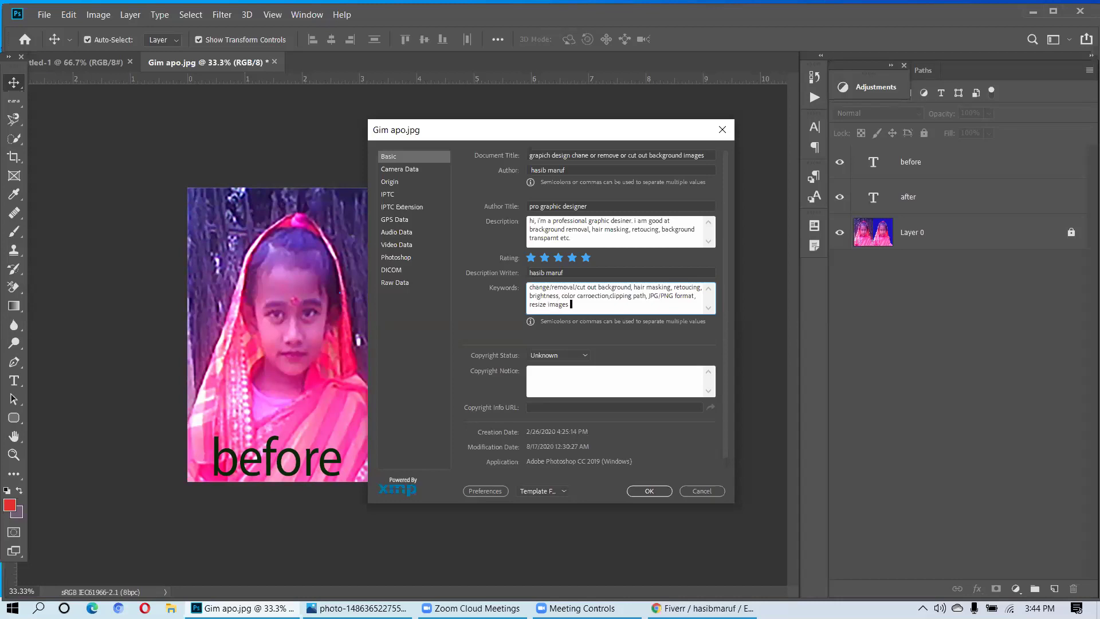
{"action": "type", "text": "t"}
{"action": "key", "text": "BackSpace"}
{"action": "type", "text": "et"}
{"action": "type", "text": "c."}
{"action": "scroll", "coordinate": [620, 364], "scroll_direction": "down", "scroll_amount": 1}
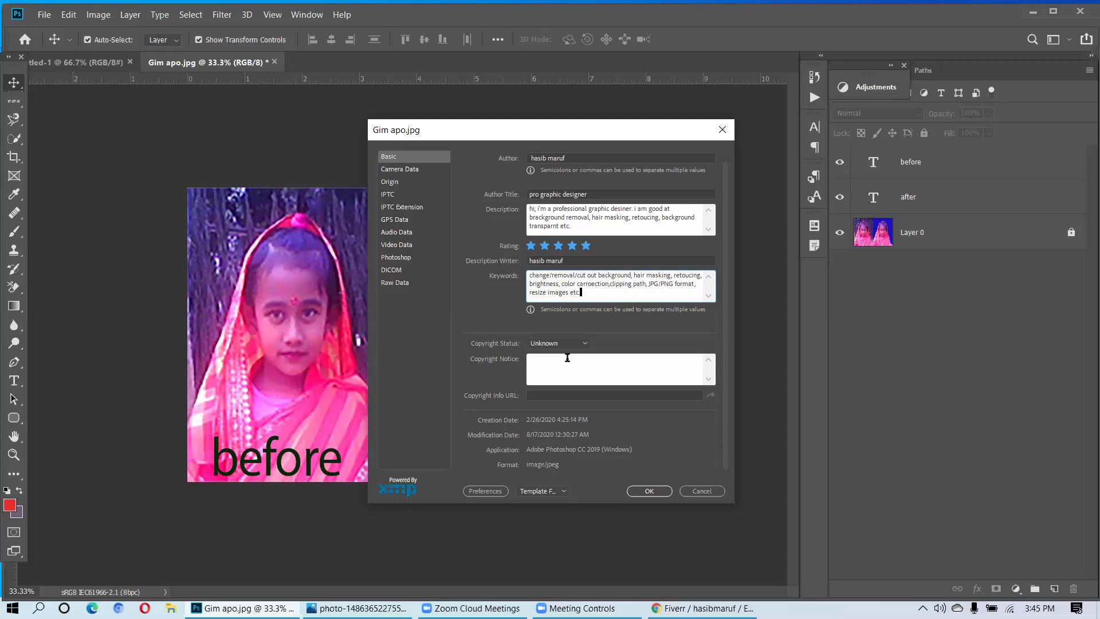
{"action": "left_click", "coordinate": [638, 490]}
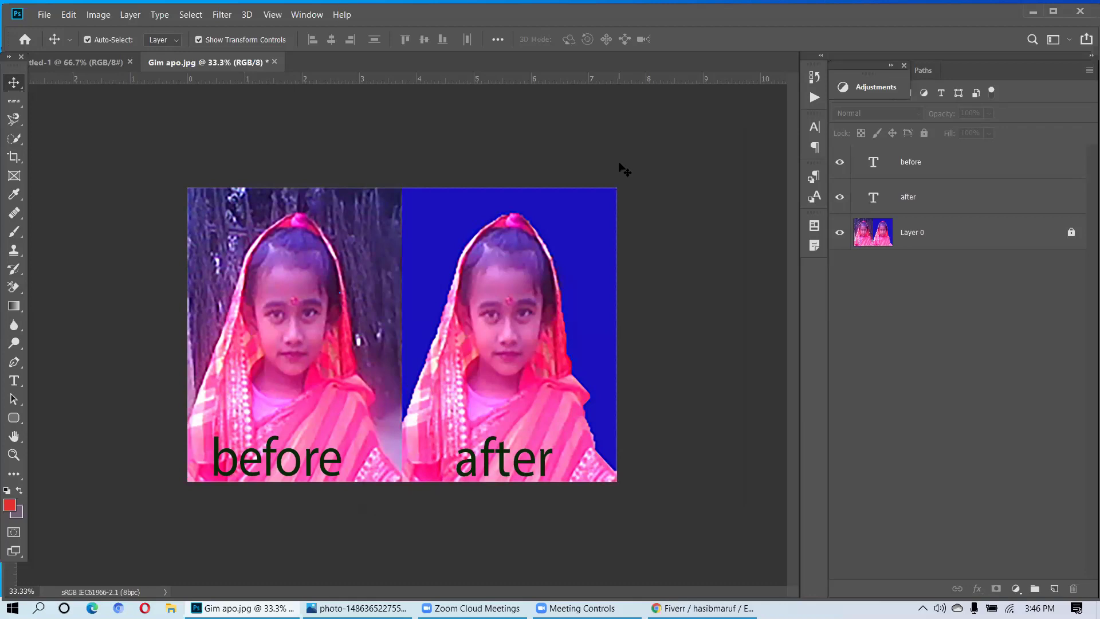
- Save the before/after image to the Desktop as a JPEG named "gig new" with maximum quality 10 and the Baseline ("Standard") format
{"action": "left_click", "coordinate": [43, 15]}
{"action": "left_click", "coordinate": [56, 169]}
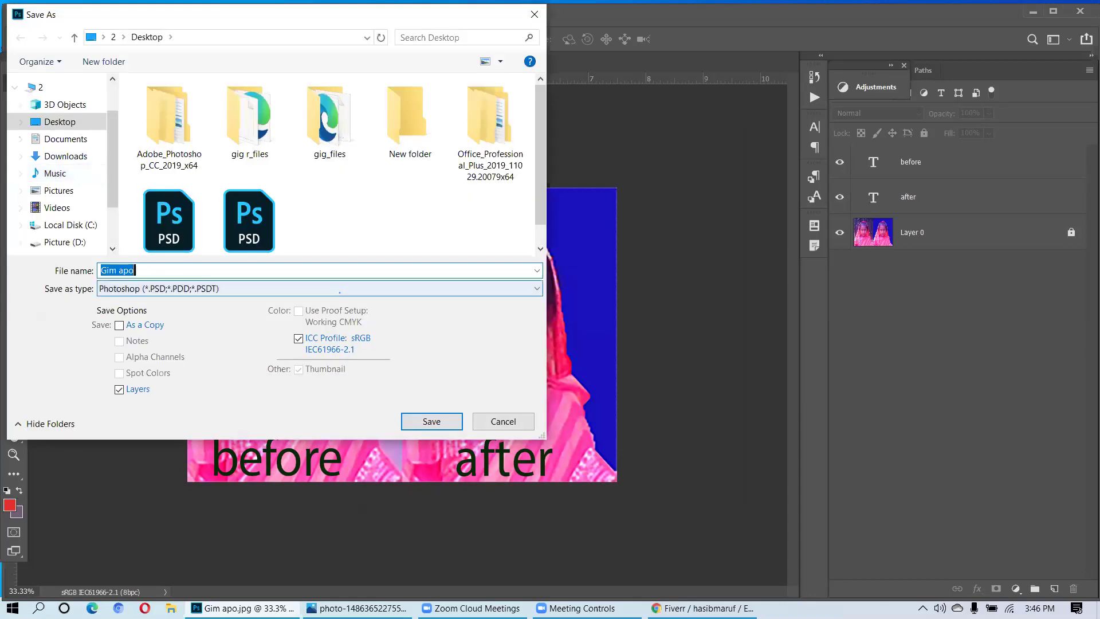
{"action": "key", "text": "BackSpace"}
{"action": "type", "text": "gig"}
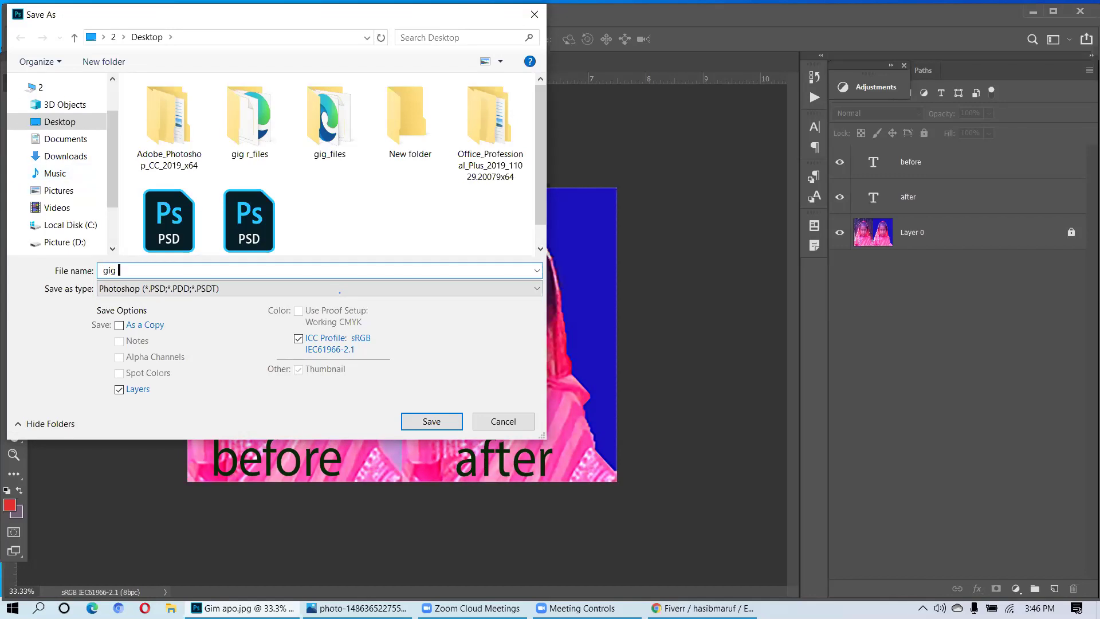
{"action": "type", "text": " new"}
{"action": "left_click", "coordinate": [533, 289]}
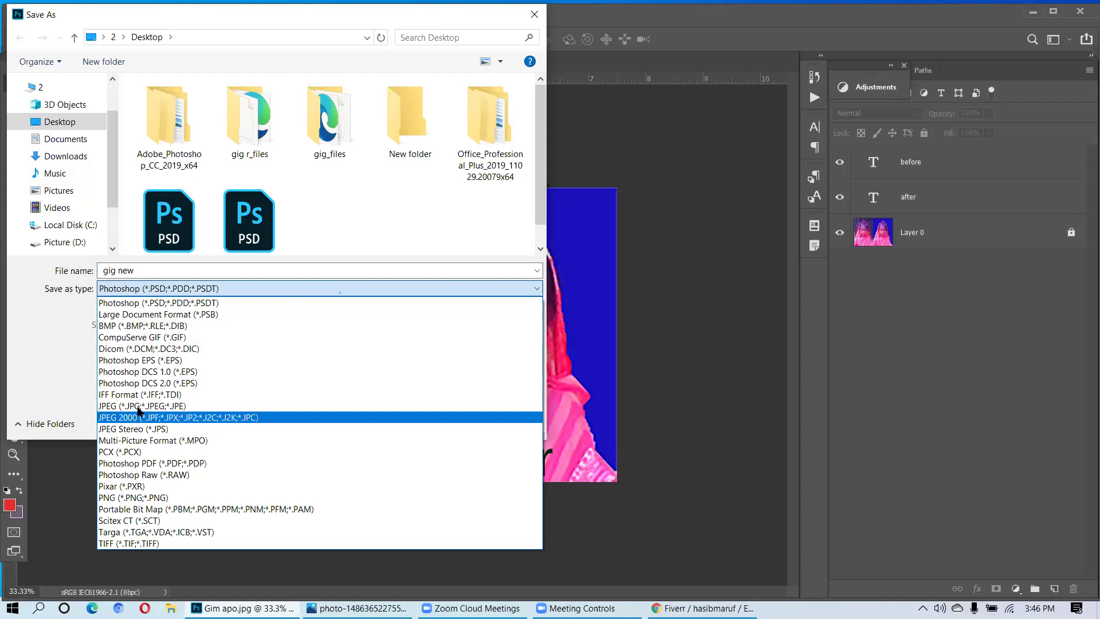
{"action": "left_click", "coordinate": [138, 406]}
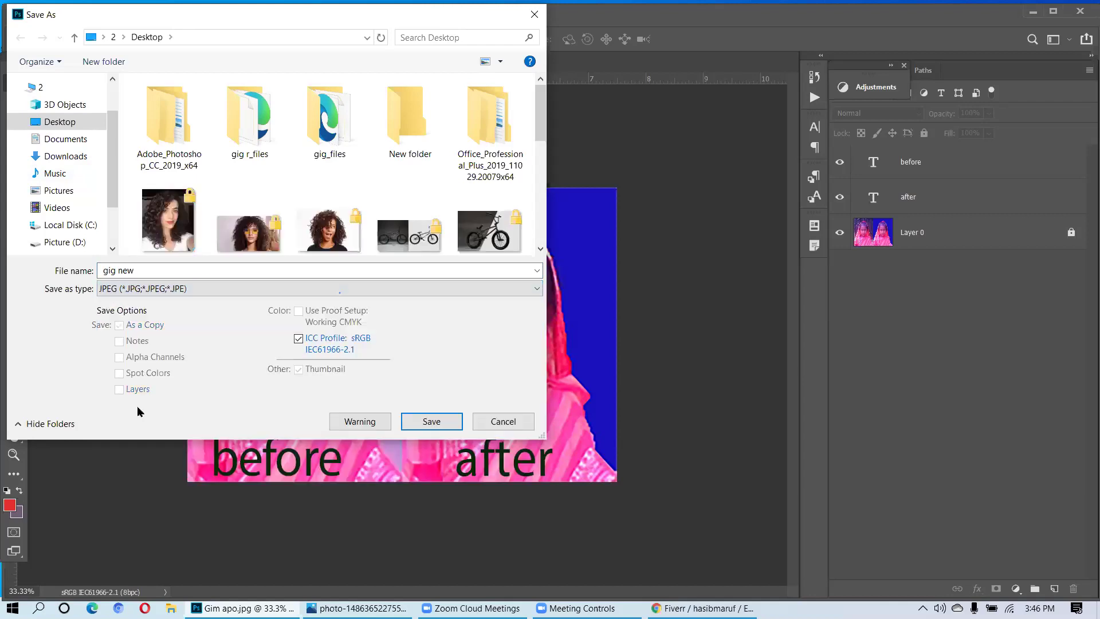
{"action": "left_click", "coordinate": [431, 422]}
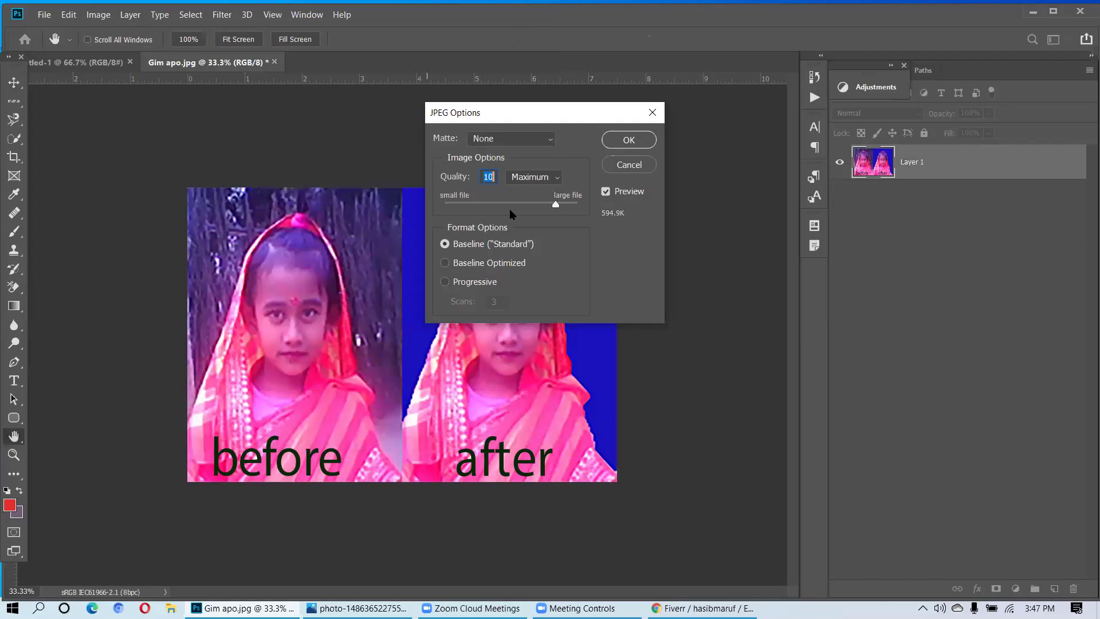
{"action": "left_click", "coordinate": [614, 136]}
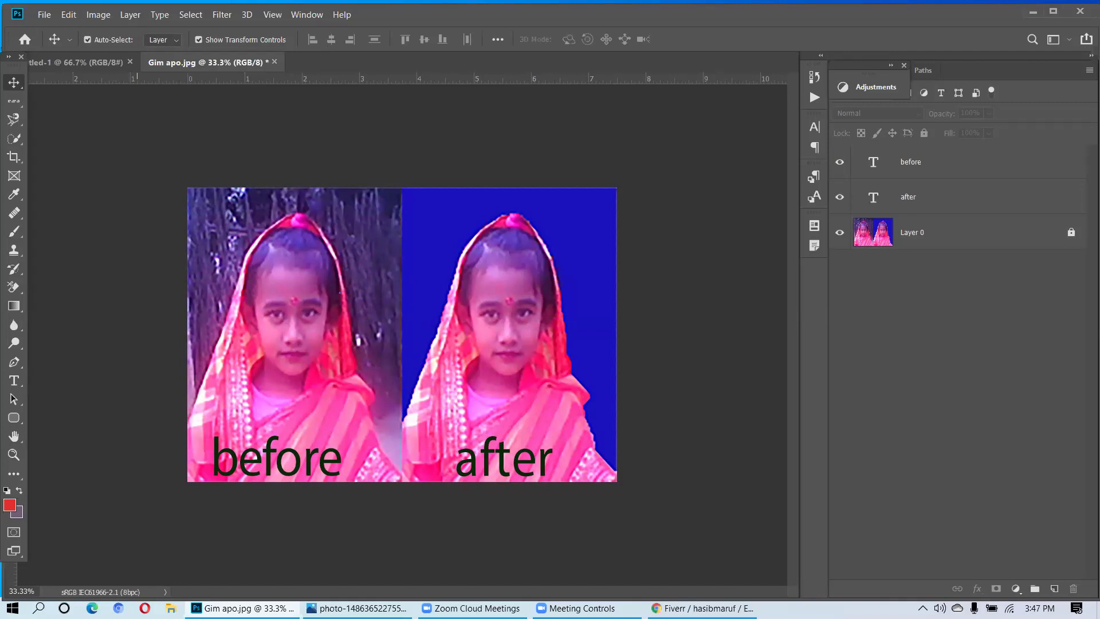
- Switch to the Fiverr gig editor in Chrome and review the Gallery's photo, video and PDF upload sections
{"action": "mouse_move", "coordinate": [653, 607]}
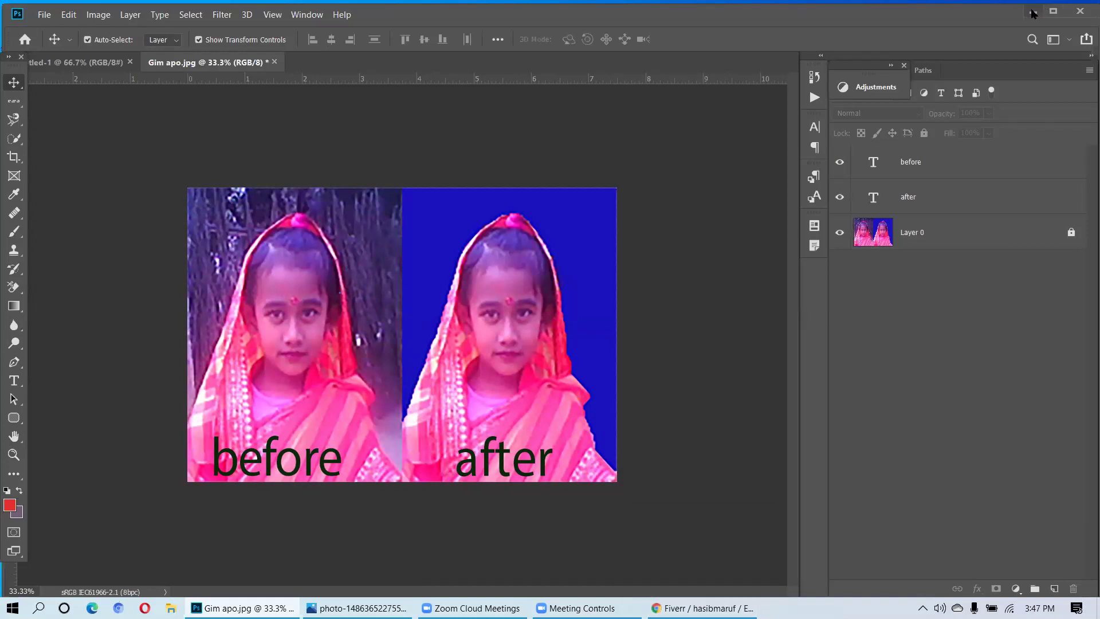
{"action": "key", "text": "super+d"}
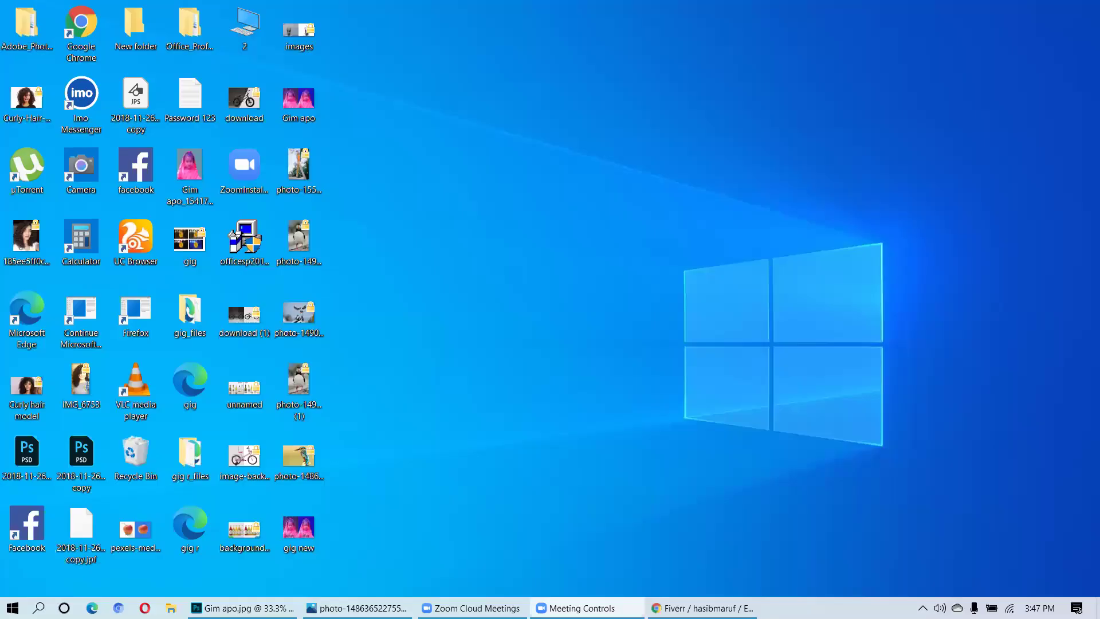
{"action": "left_click", "coordinate": [701, 607]}
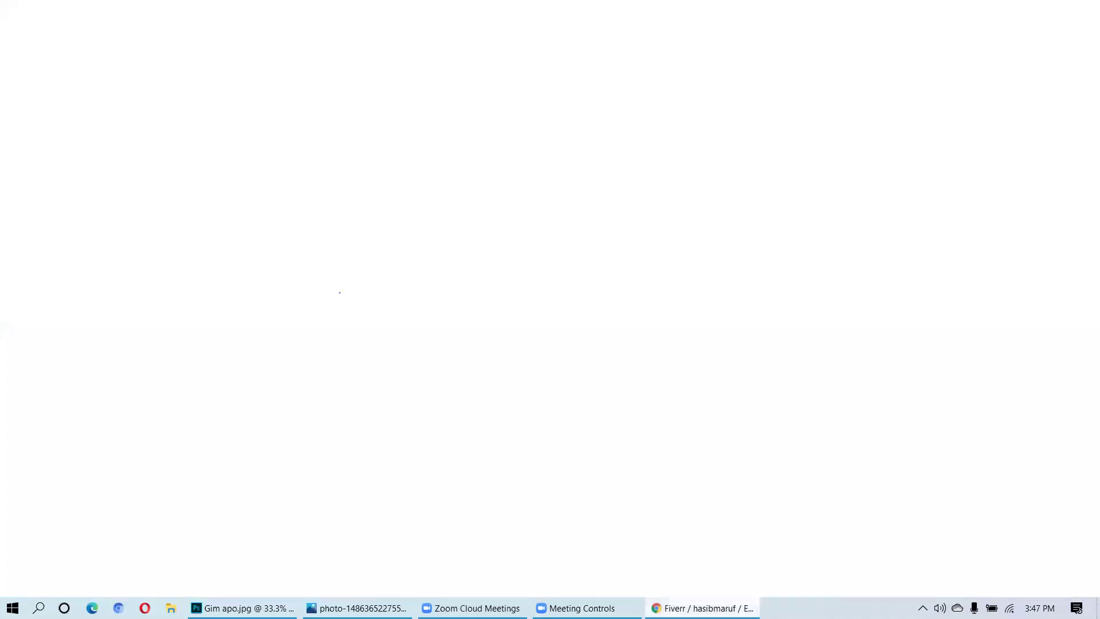
{"action": "mouse_move", "coordinate": [701, 607]}
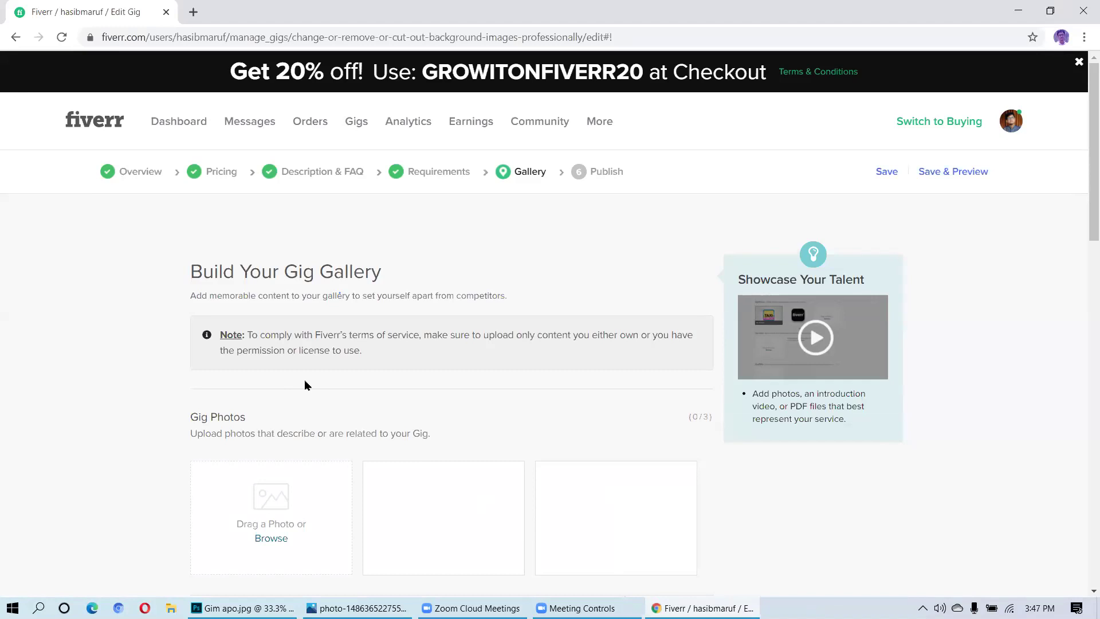
{"action": "scroll", "coordinate": [304, 379], "scroll_direction": "down", "scroll_amount": 6}
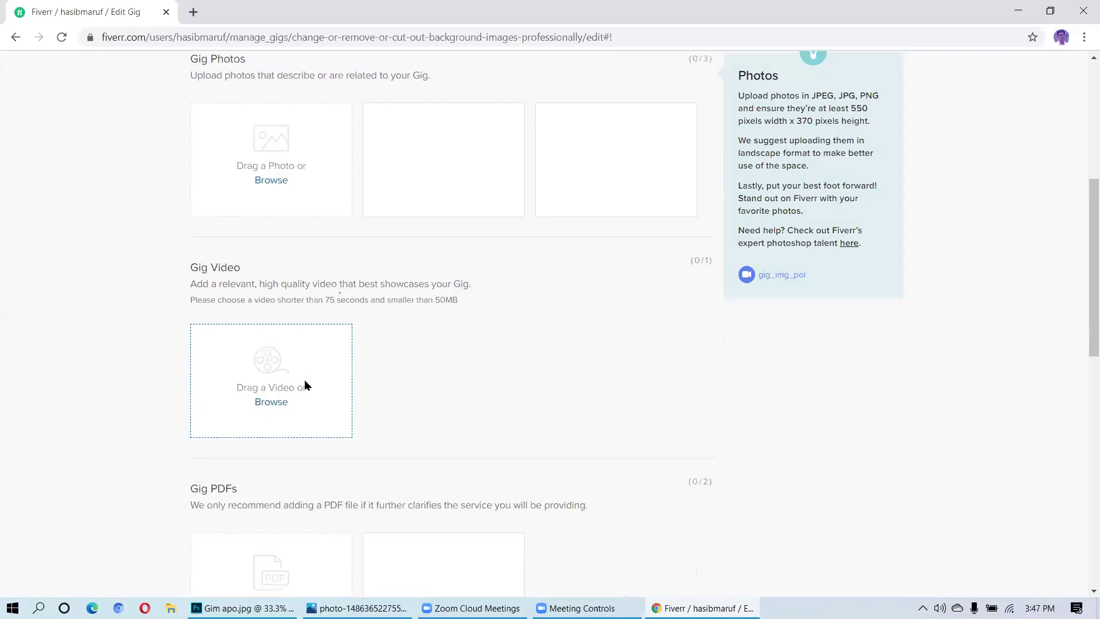
{"action": "scroll", "coordinate": [304, 383], "scroll_direction": "down", "scroll_amount": 8}
{"action": "scroll", "coordinate": [304, 379], "scroll_direction": "up", "scroll_amount": 3}
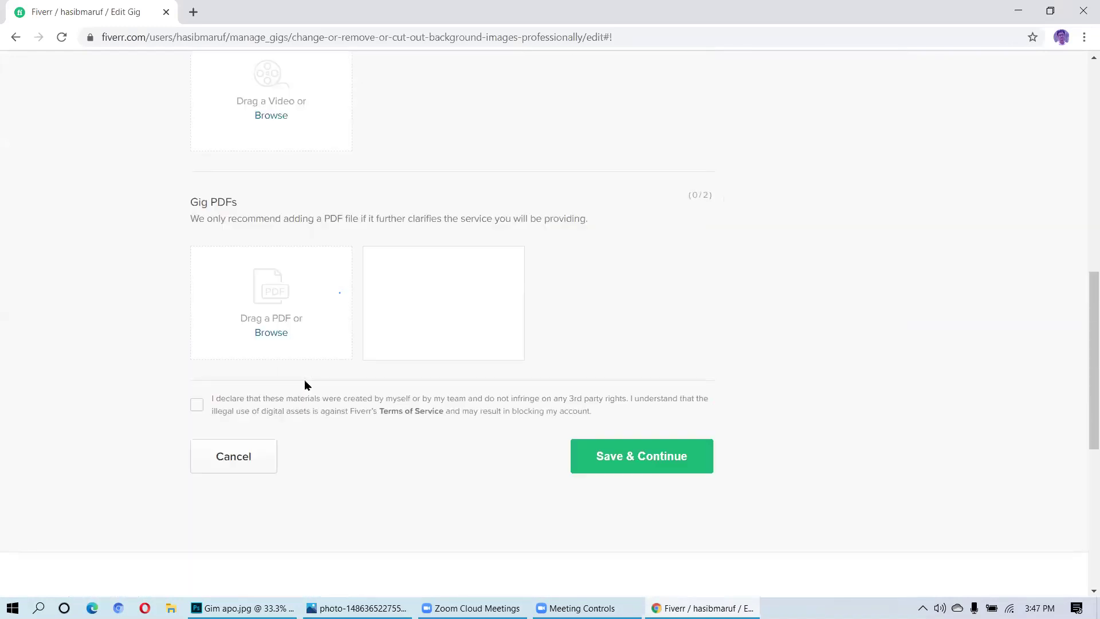
{"action": "scroll", "coordinate": [305, 380], "scroll_direction": "up", "scroll_amount": 1}
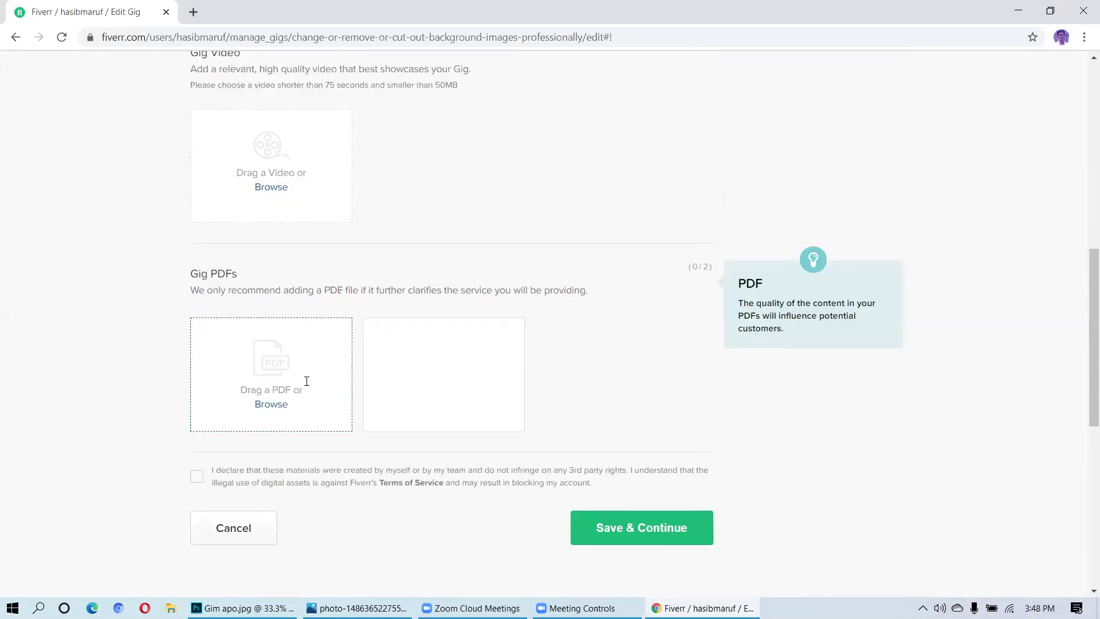
{"action": "scroll", "coordinate": [304, 383], "scroll_direction": "up", "scroll_amount": 3}
{"action": "scroll", "coordinate": [306, 381], "scroll_direction": "up", "scroll_amount": 5}
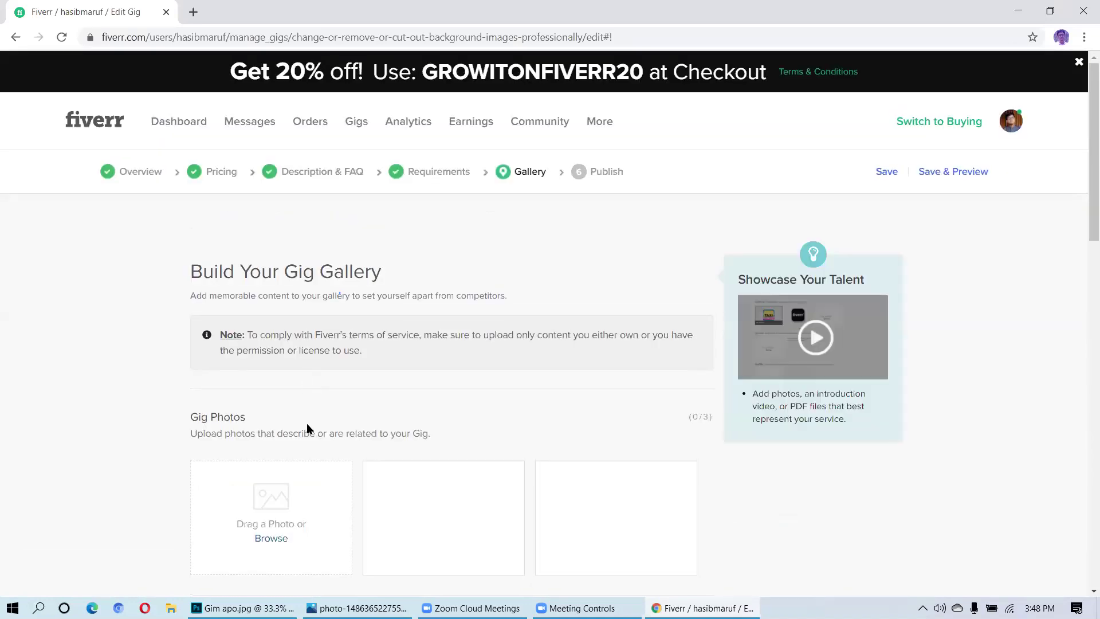
- Browse for a gig photo to upload and locate the "gig new" image in the Desktop folder
{"action": "scroll", "coordinate": [270, 484], "scroll_direction": "down", "scroll_amount": 1}
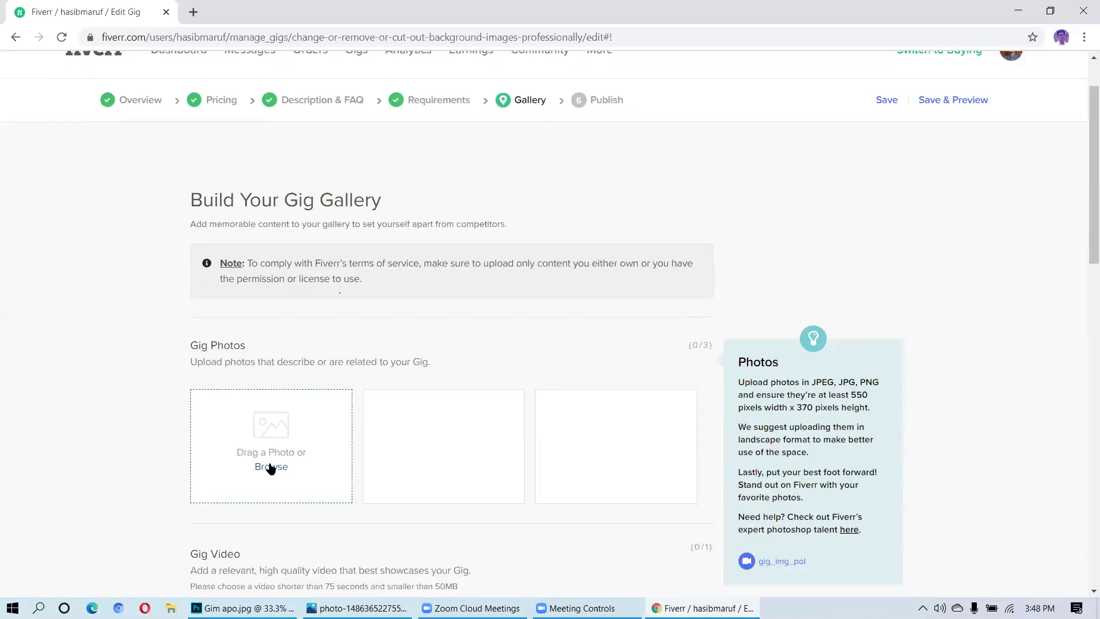
{"action": "left_click", "coordinate": [271, 466]}
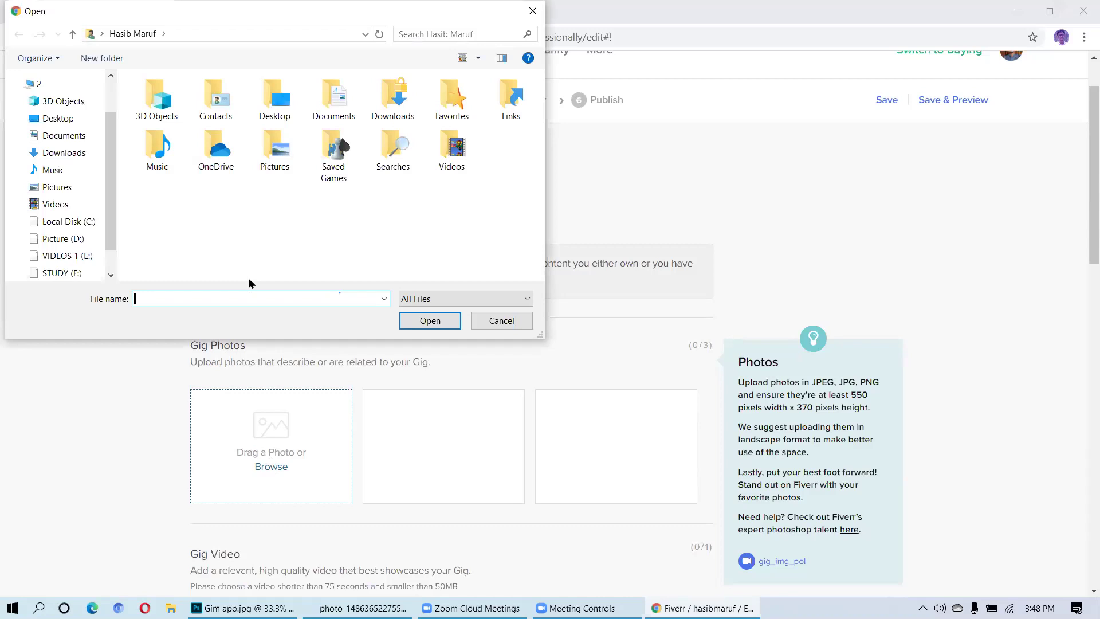
{"action": "double_click", "coordinate": [266, 115]}
{"action": "scroll", "coordinate": [269, 156], "scroll_direction": "down", "scroll_amount": 2}
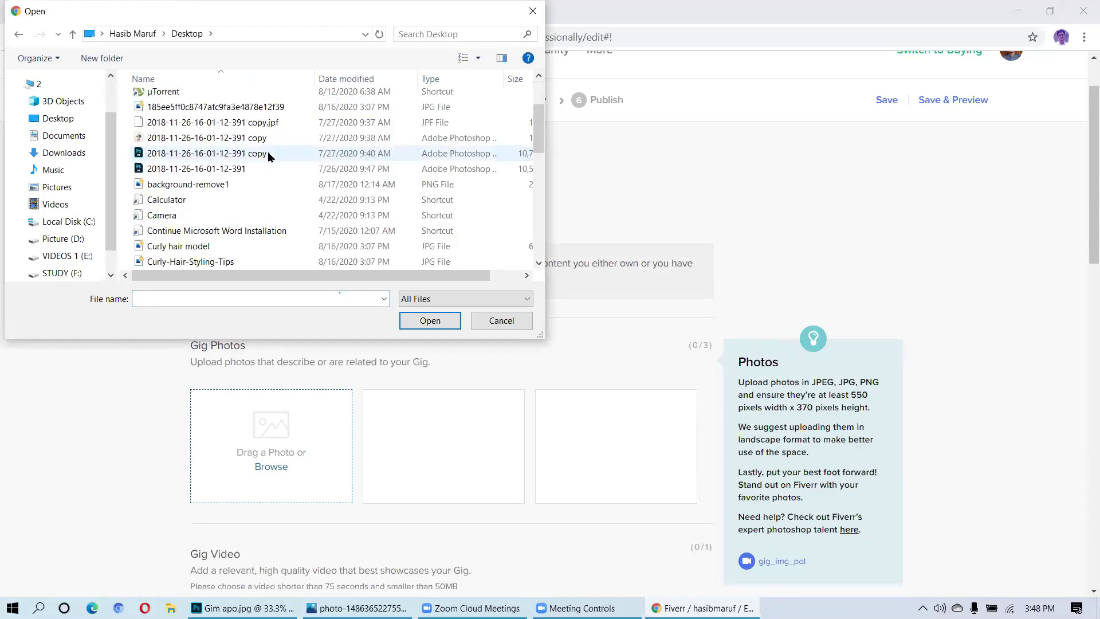
{"action": "scroll", "coordinate": [269, 157], "scroll_direction": "down", "scroll_amount": 3}
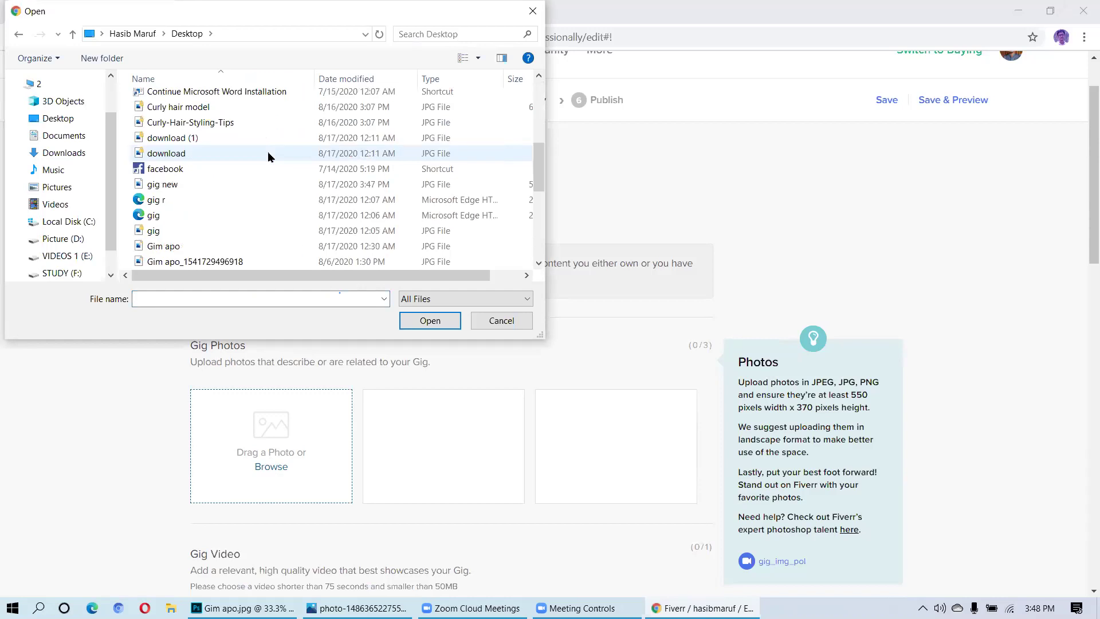
{"action": "scroll", "coordinate": [268, 157], "scroll_direction": "down", "scroll_amount": 3}
{"action": "scroll", "coordinate": [268, 156], "scroll_direction": "up", "scroll_amount": 1}
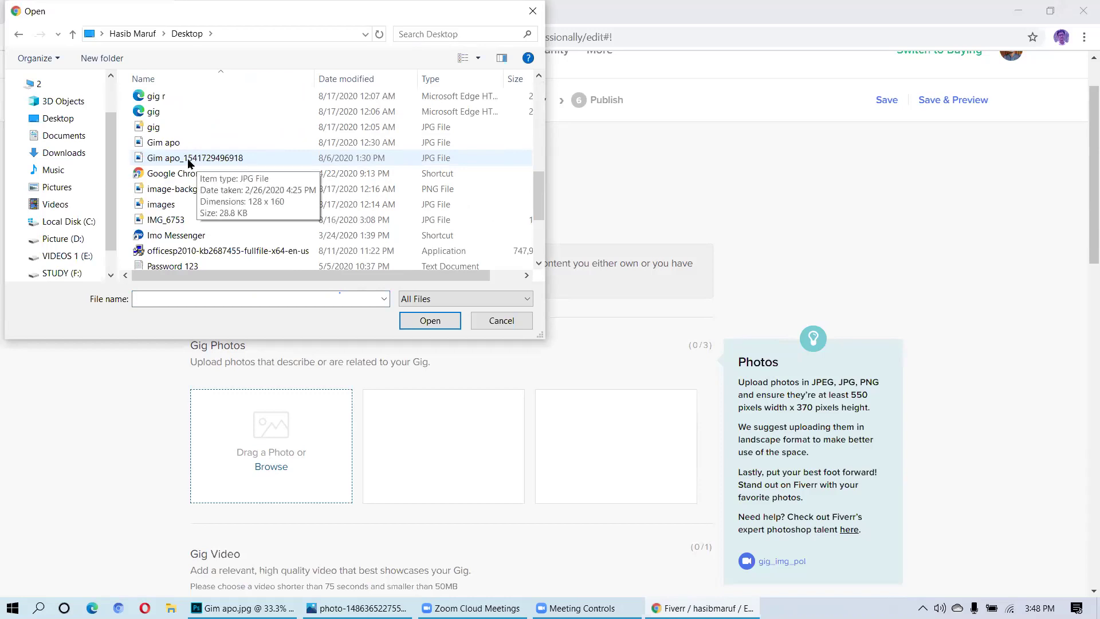
{"action": "scroll", "coordinate": [188, 158], "scroll_direction": "down", "scroll_amount": 3}
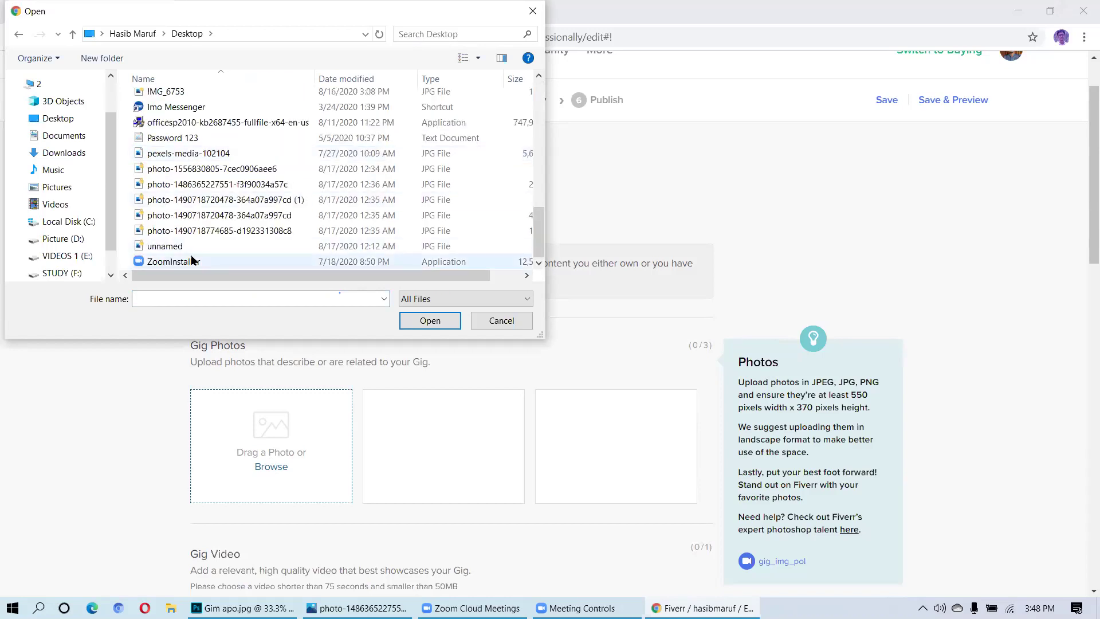
{"action": "scroll", "coordinate": [191, 182], "scroll_direction": "up", "scroll_amount": 2}
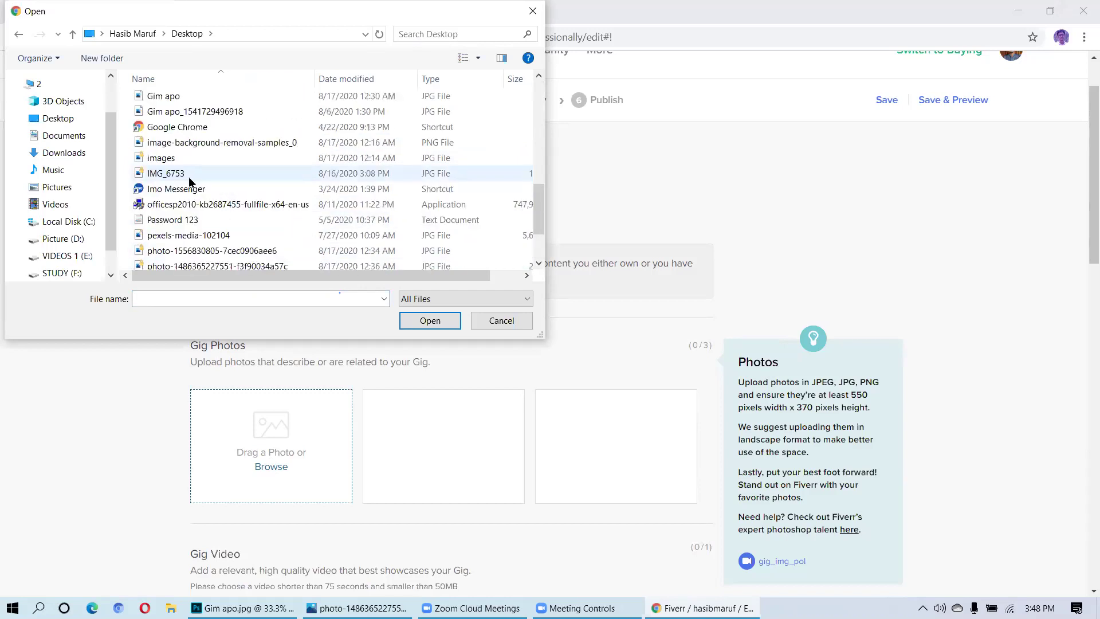